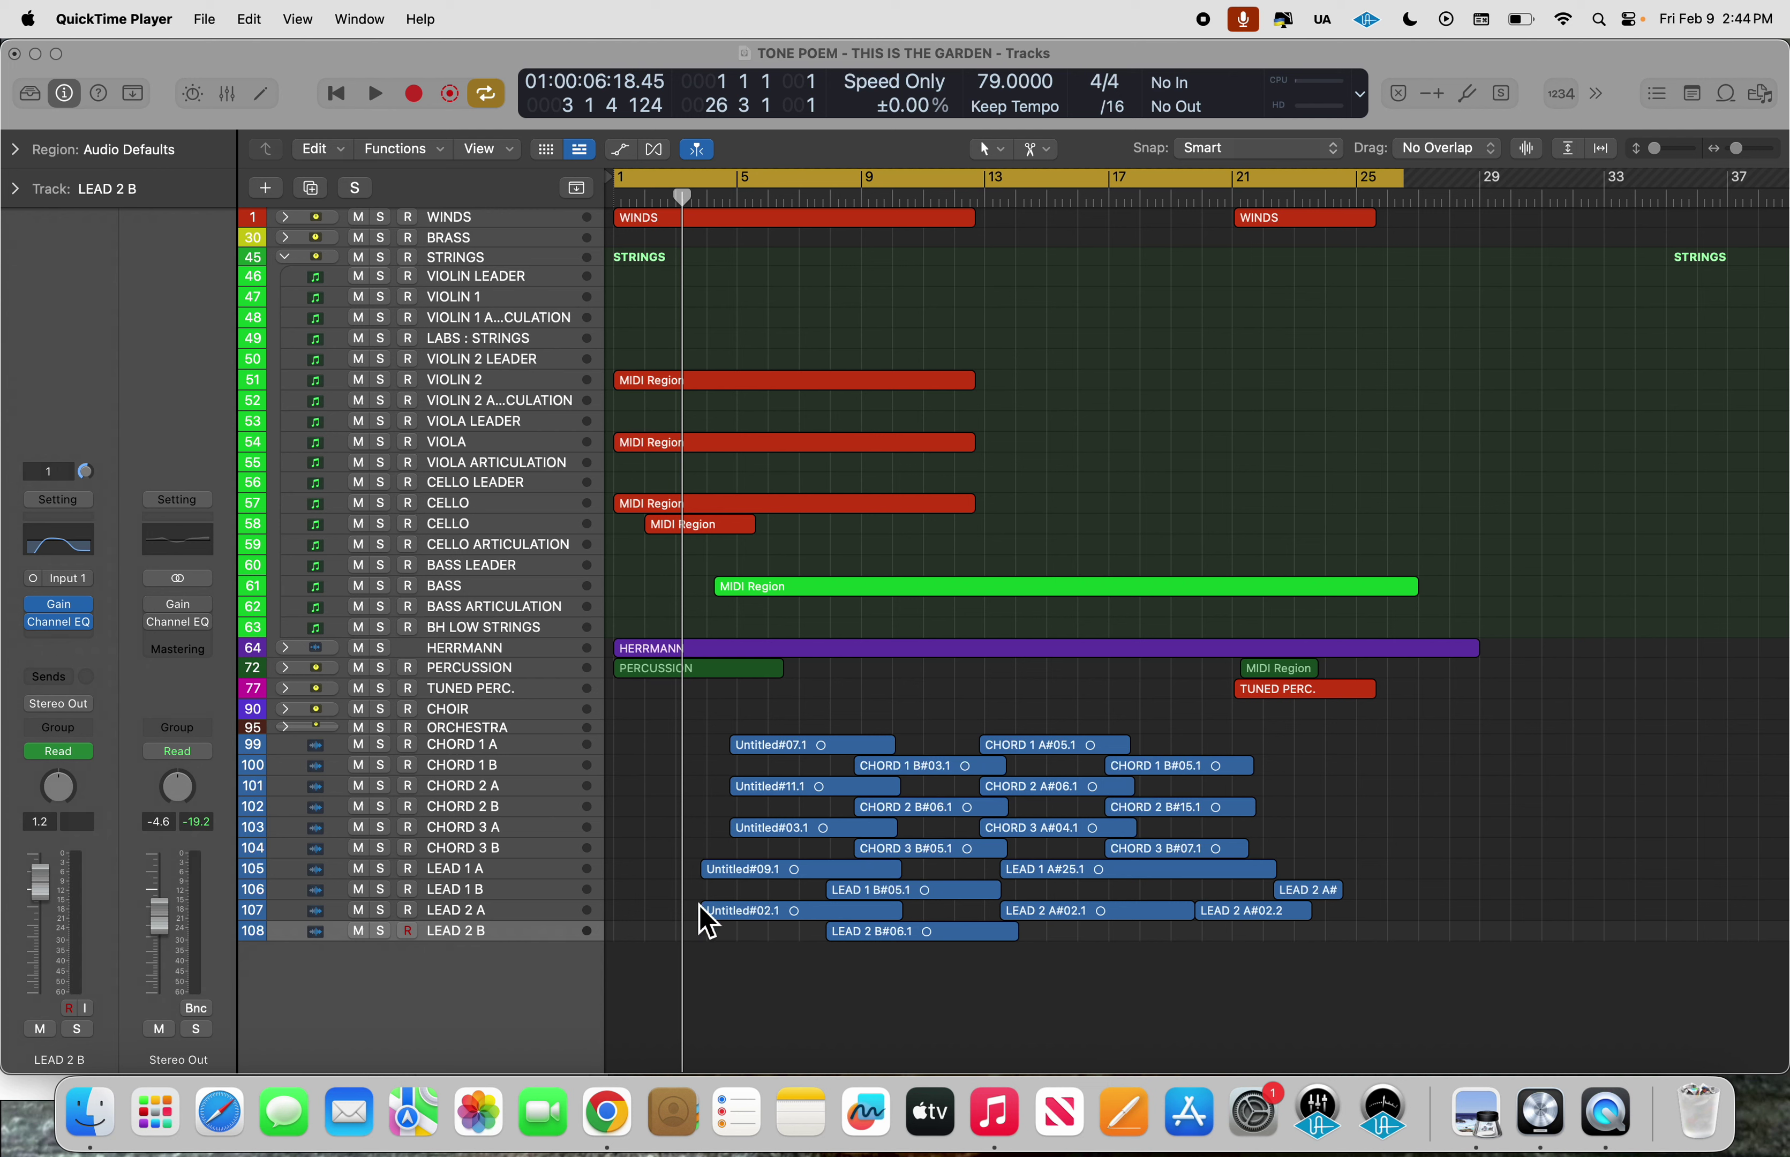
Briefly play the tone poem arrangement from bar 1, then select the WINDS track.
click(604, 1003)
key(space)
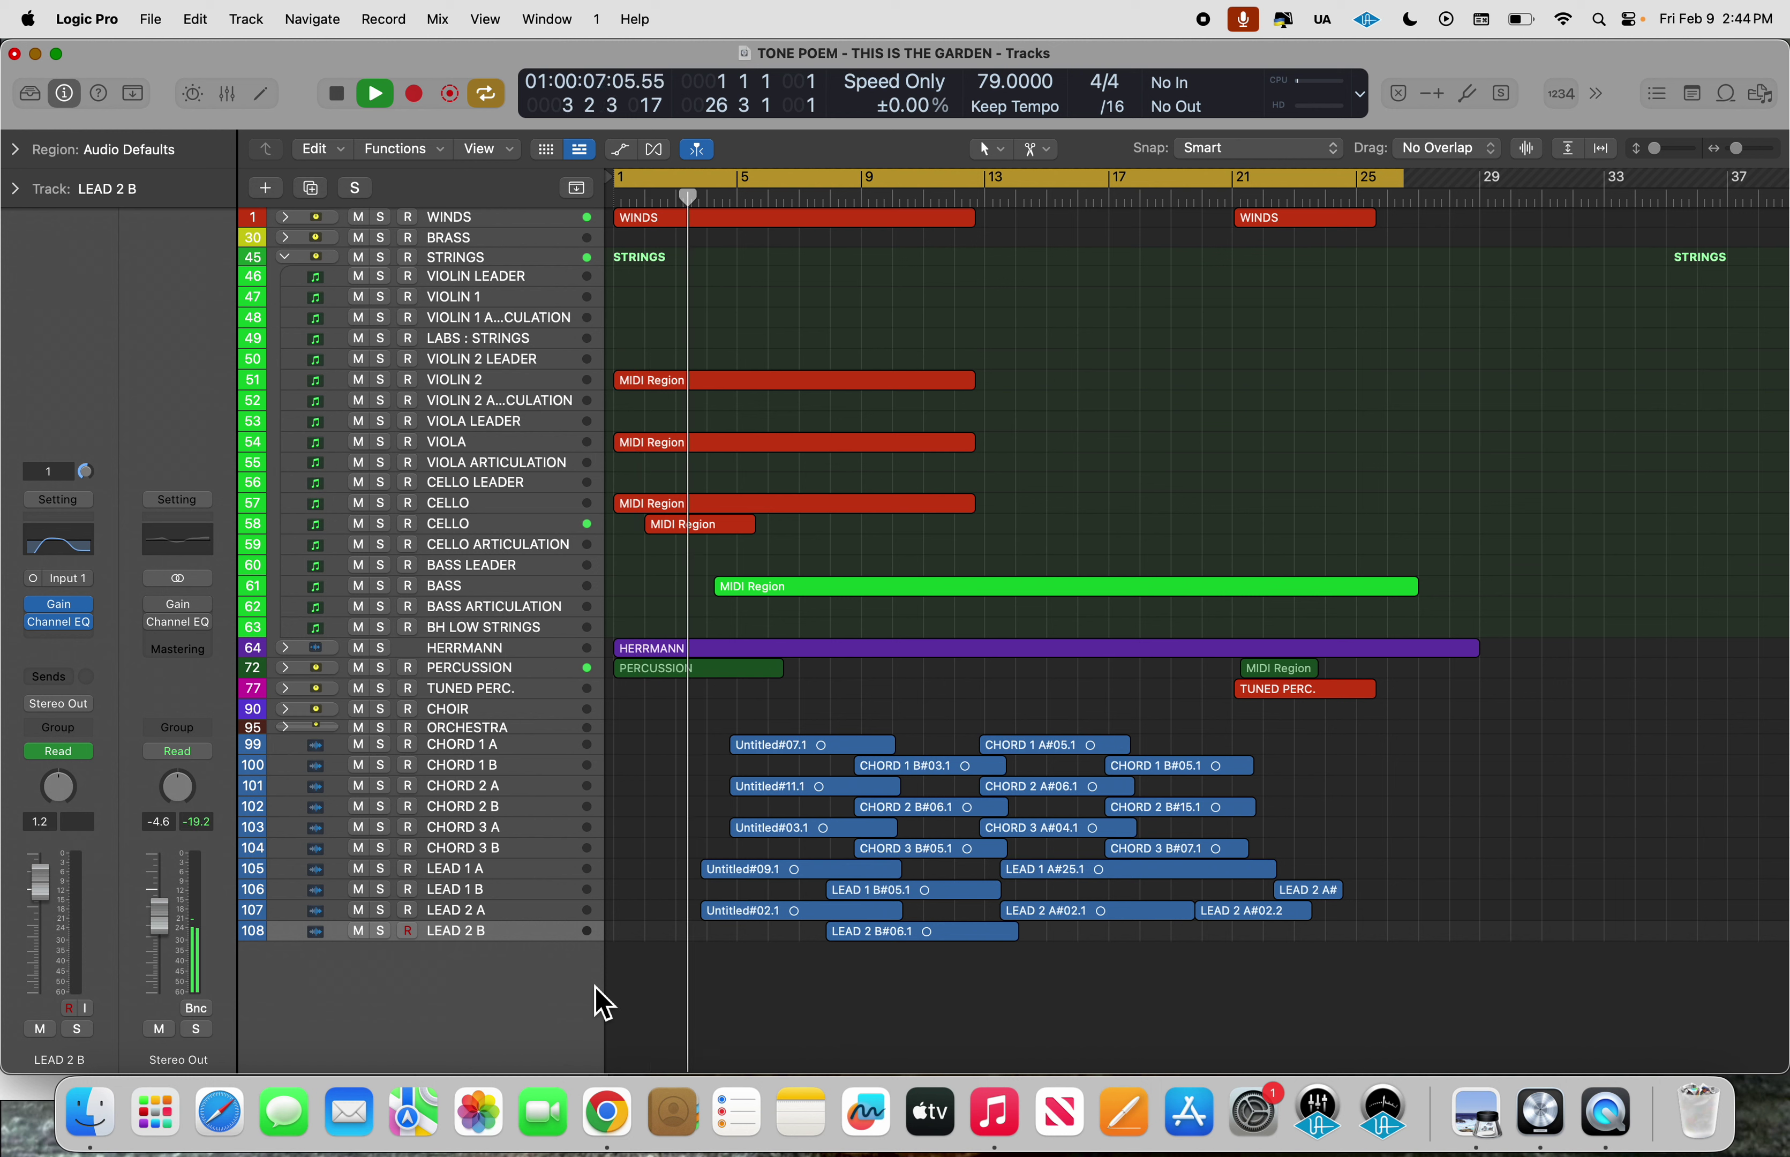
key(space)
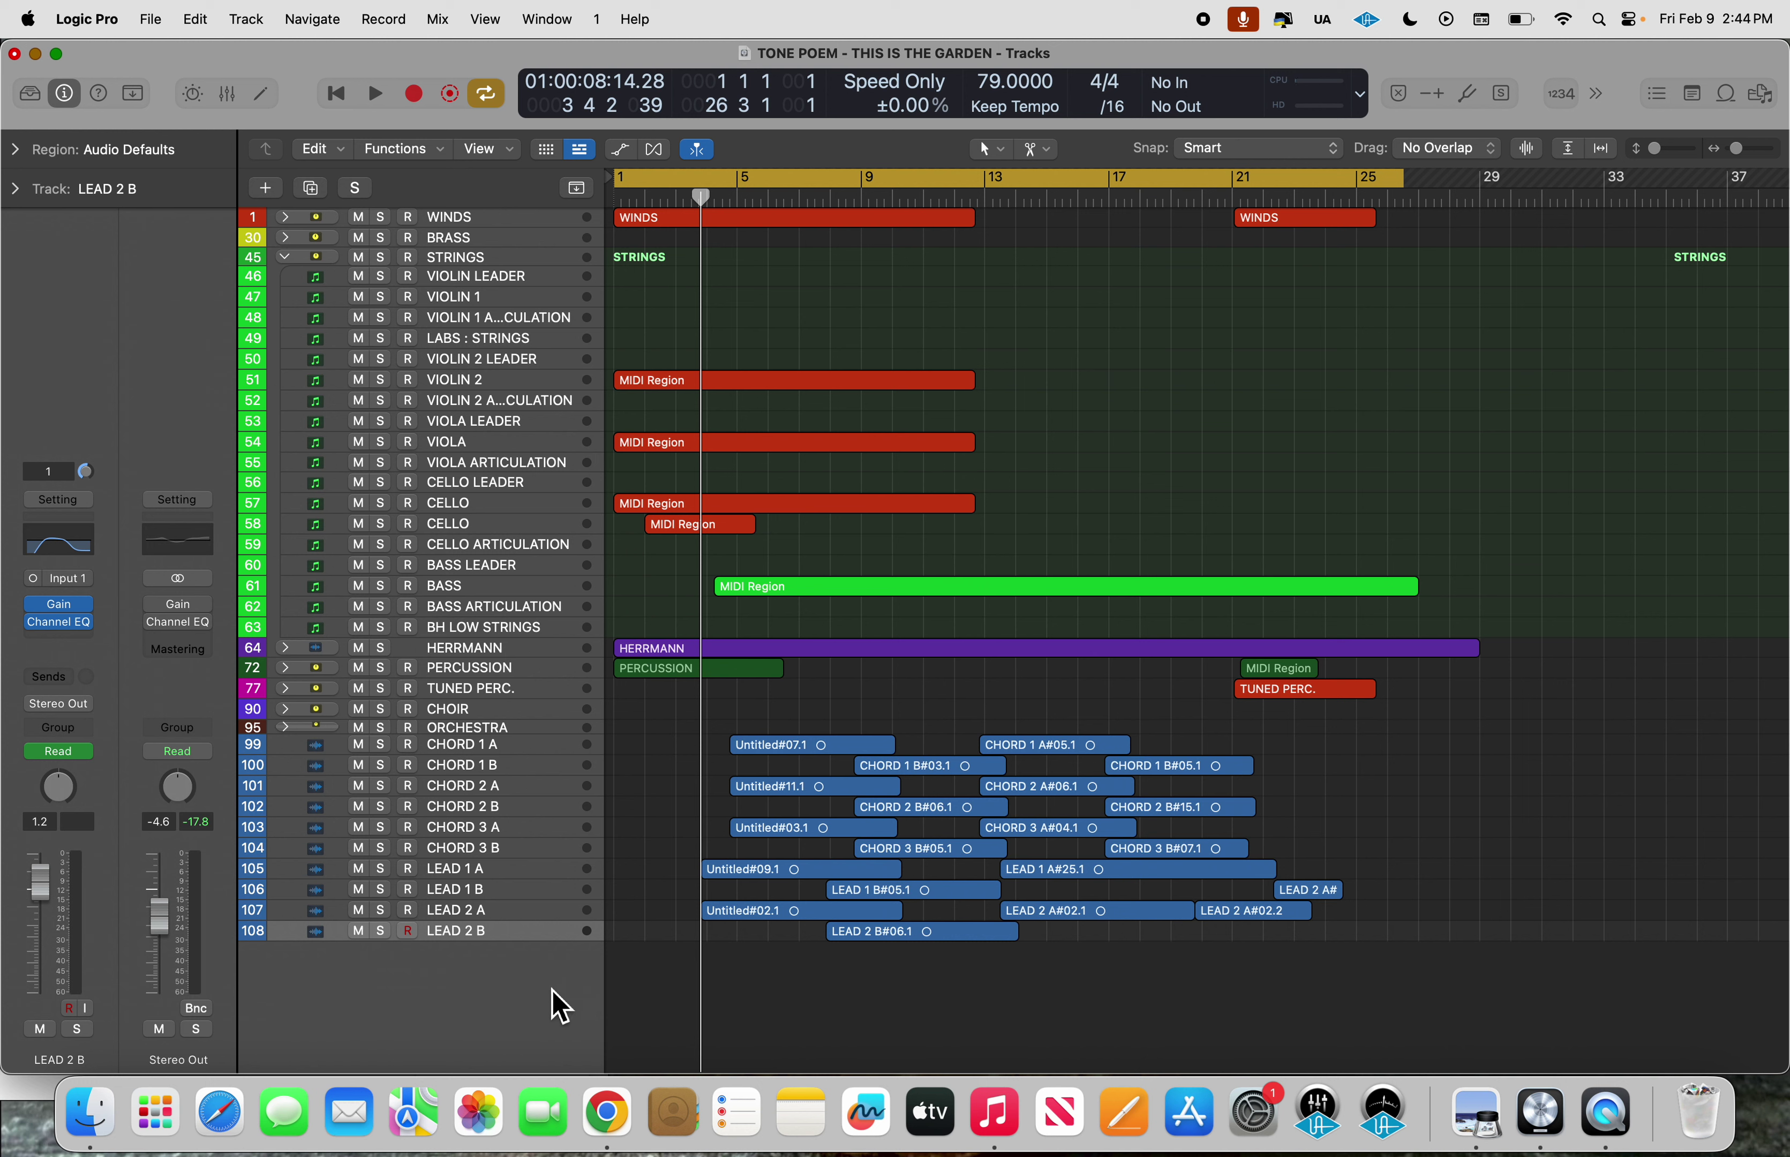
click(497, 218)
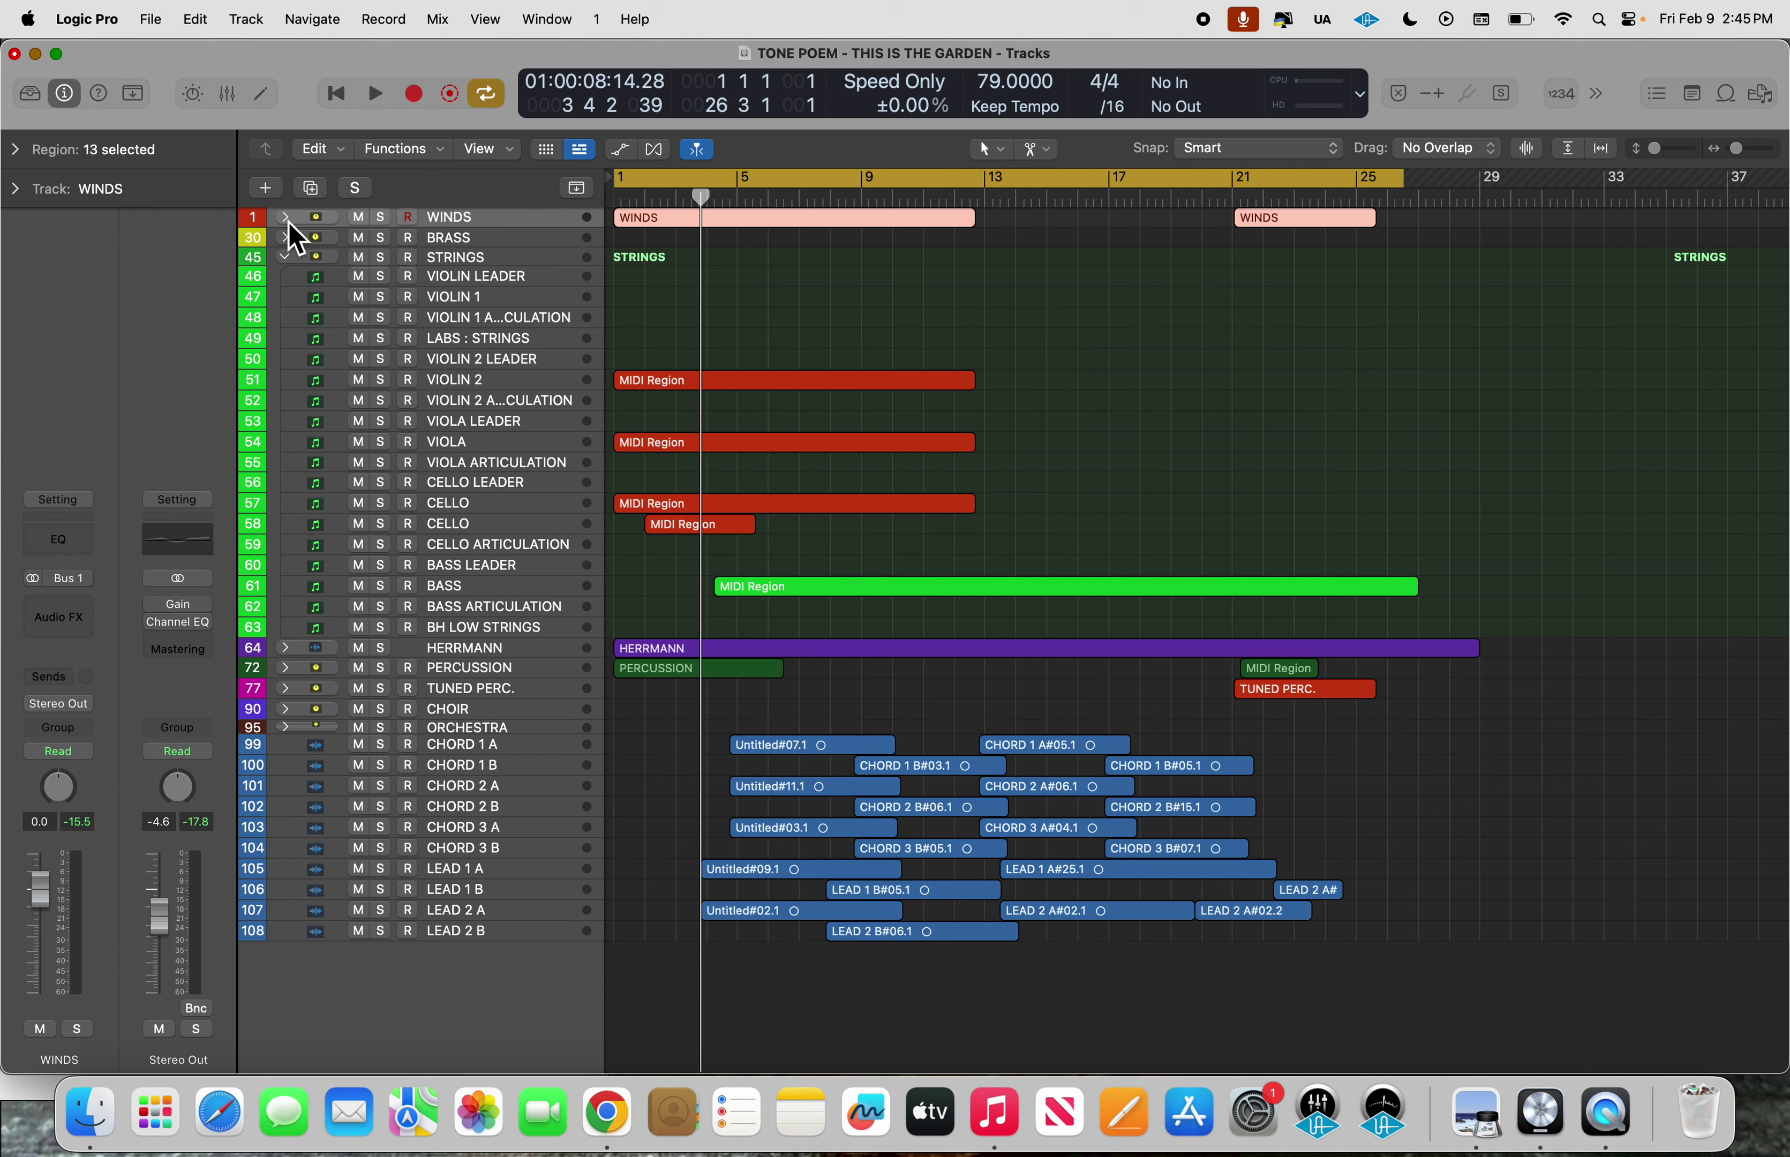
Expand the WINDS folder, solo FLUTES TRILL 1 and 2, and play them briefly.
click(290, 224)
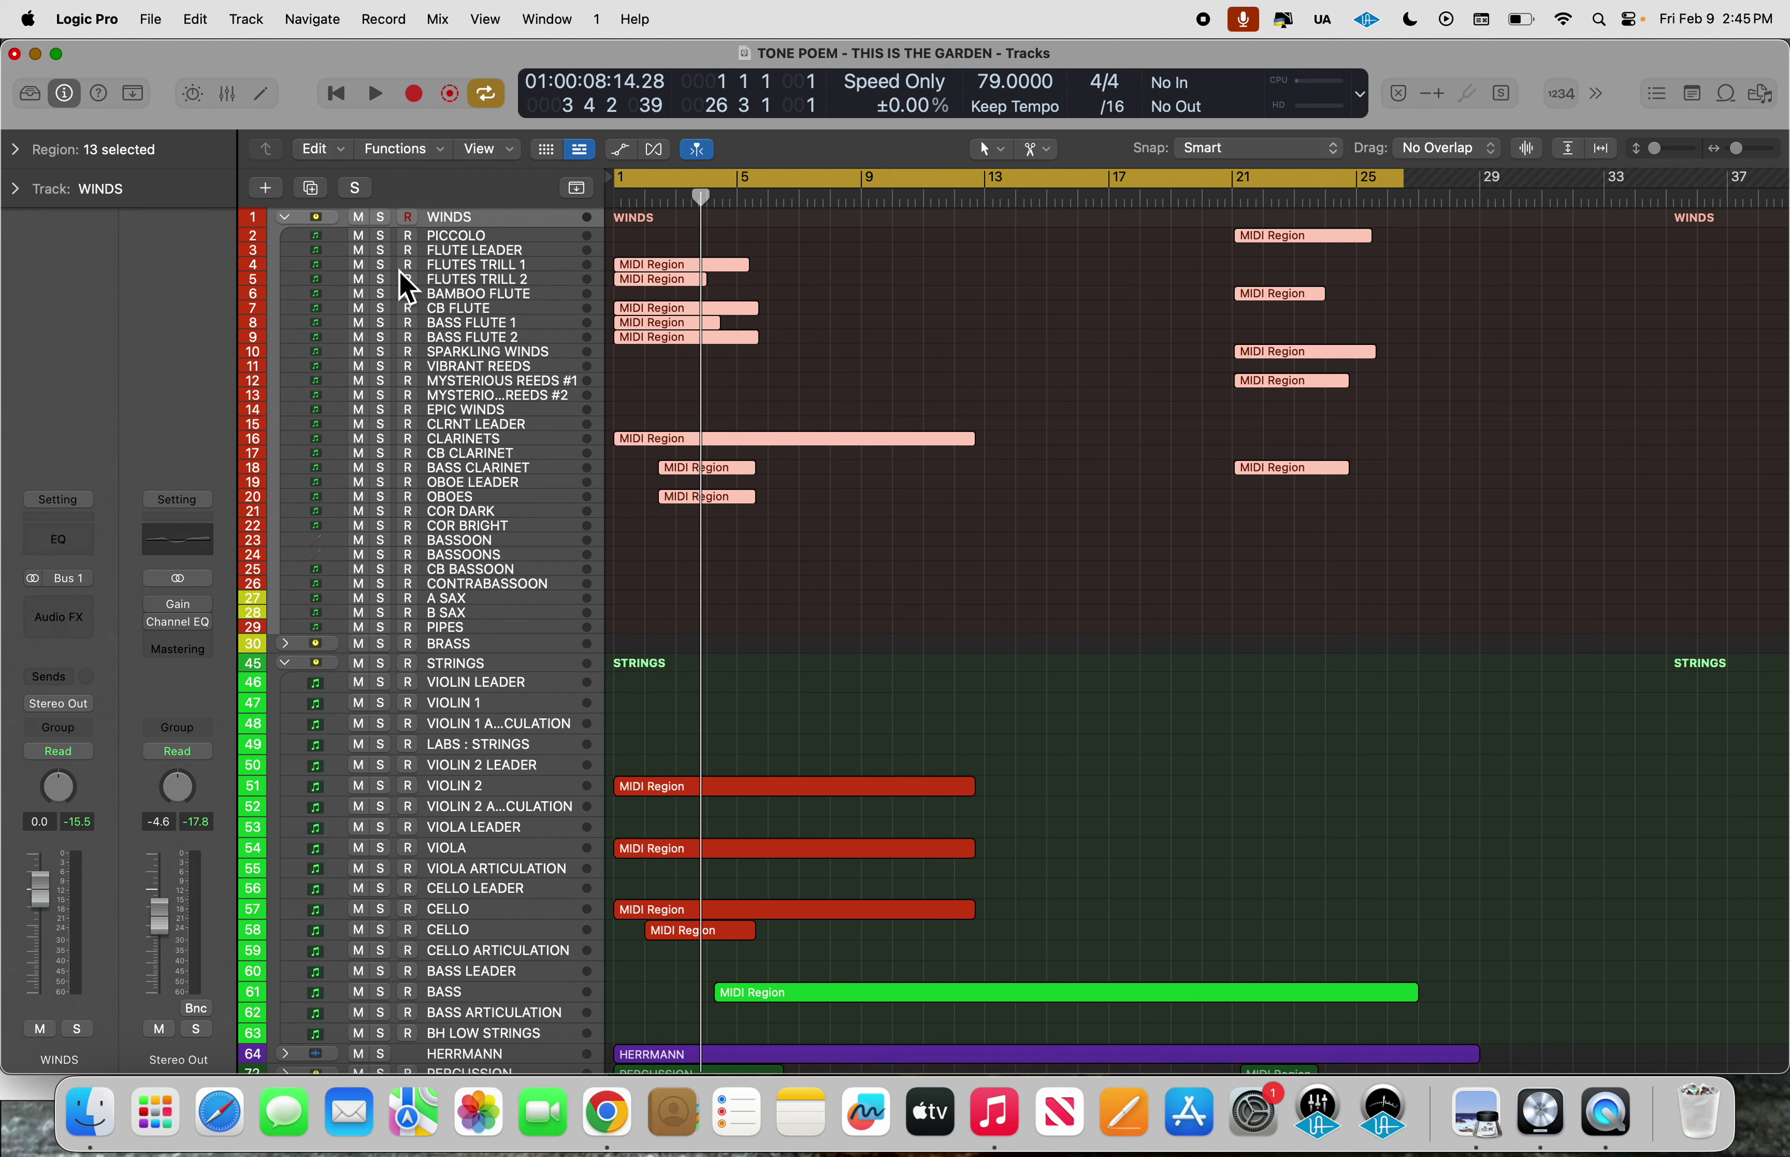
click(385, 277)
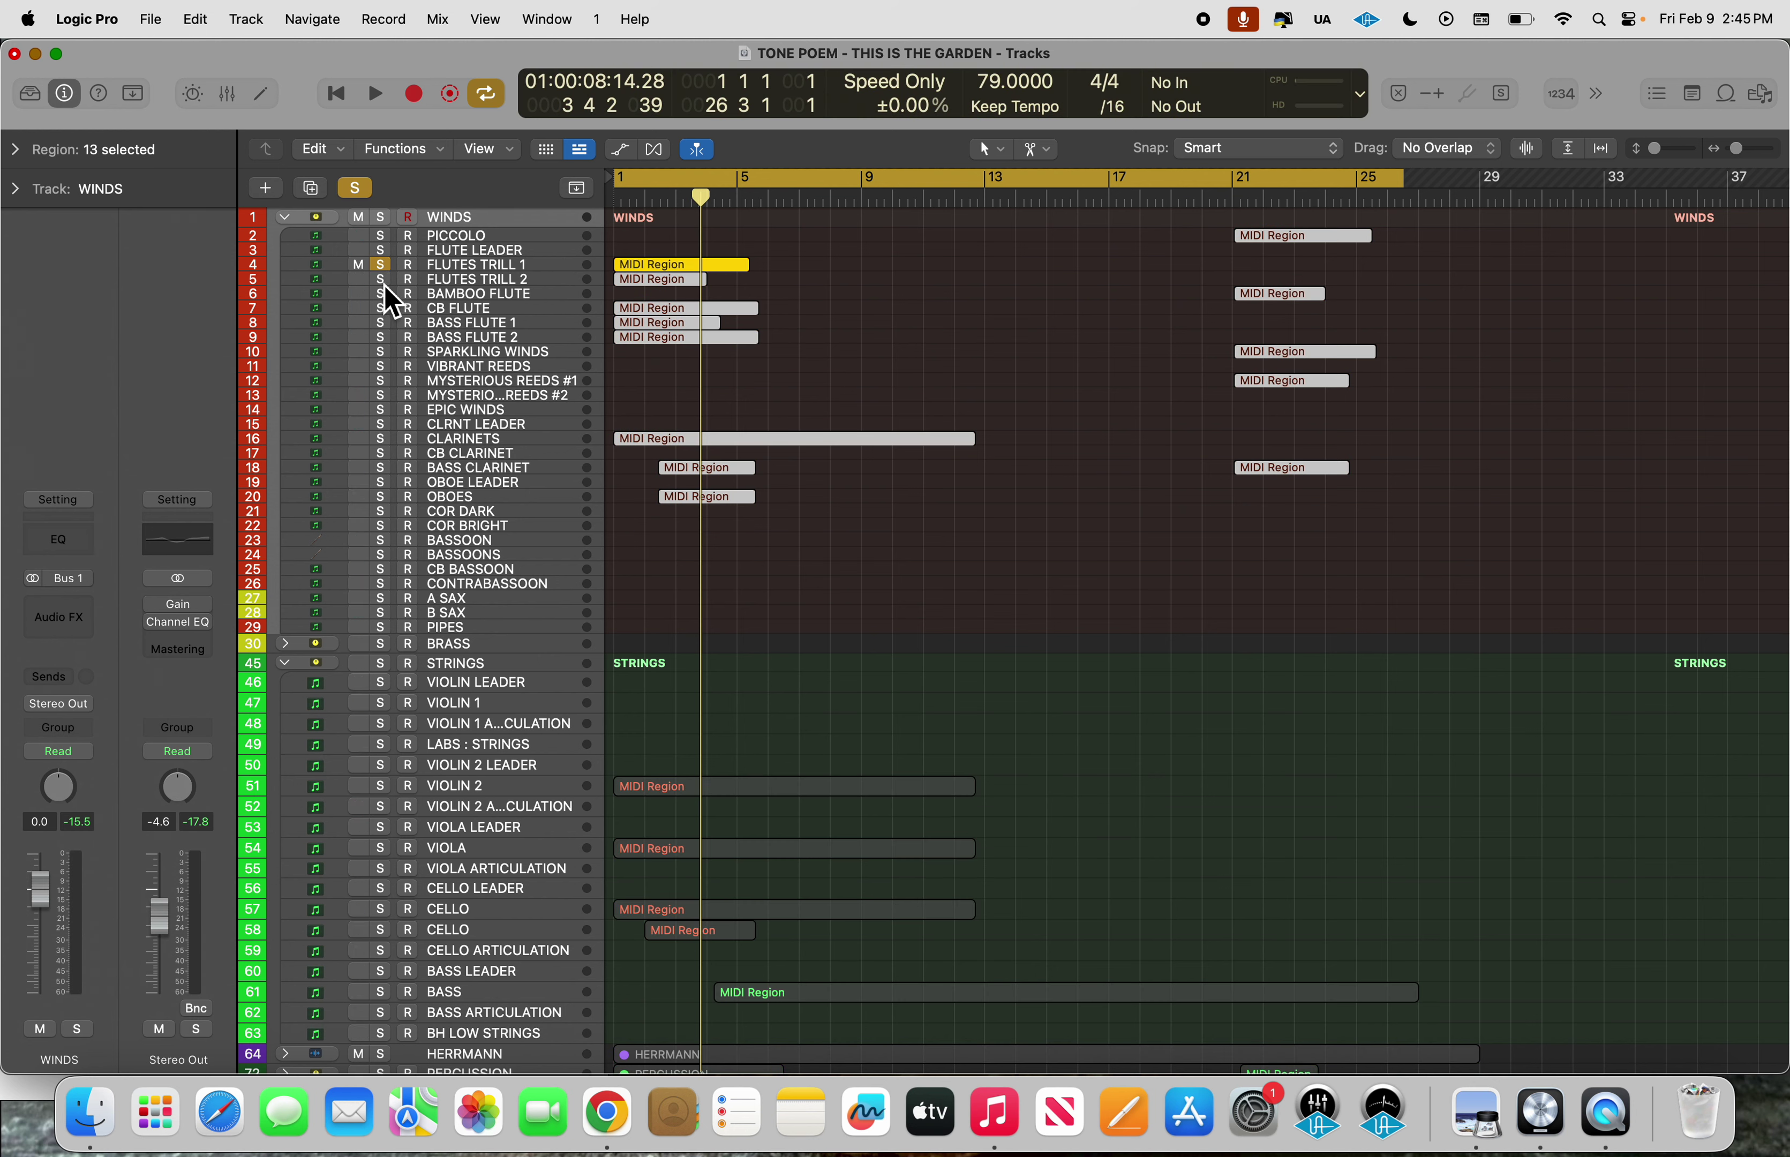
key(space)
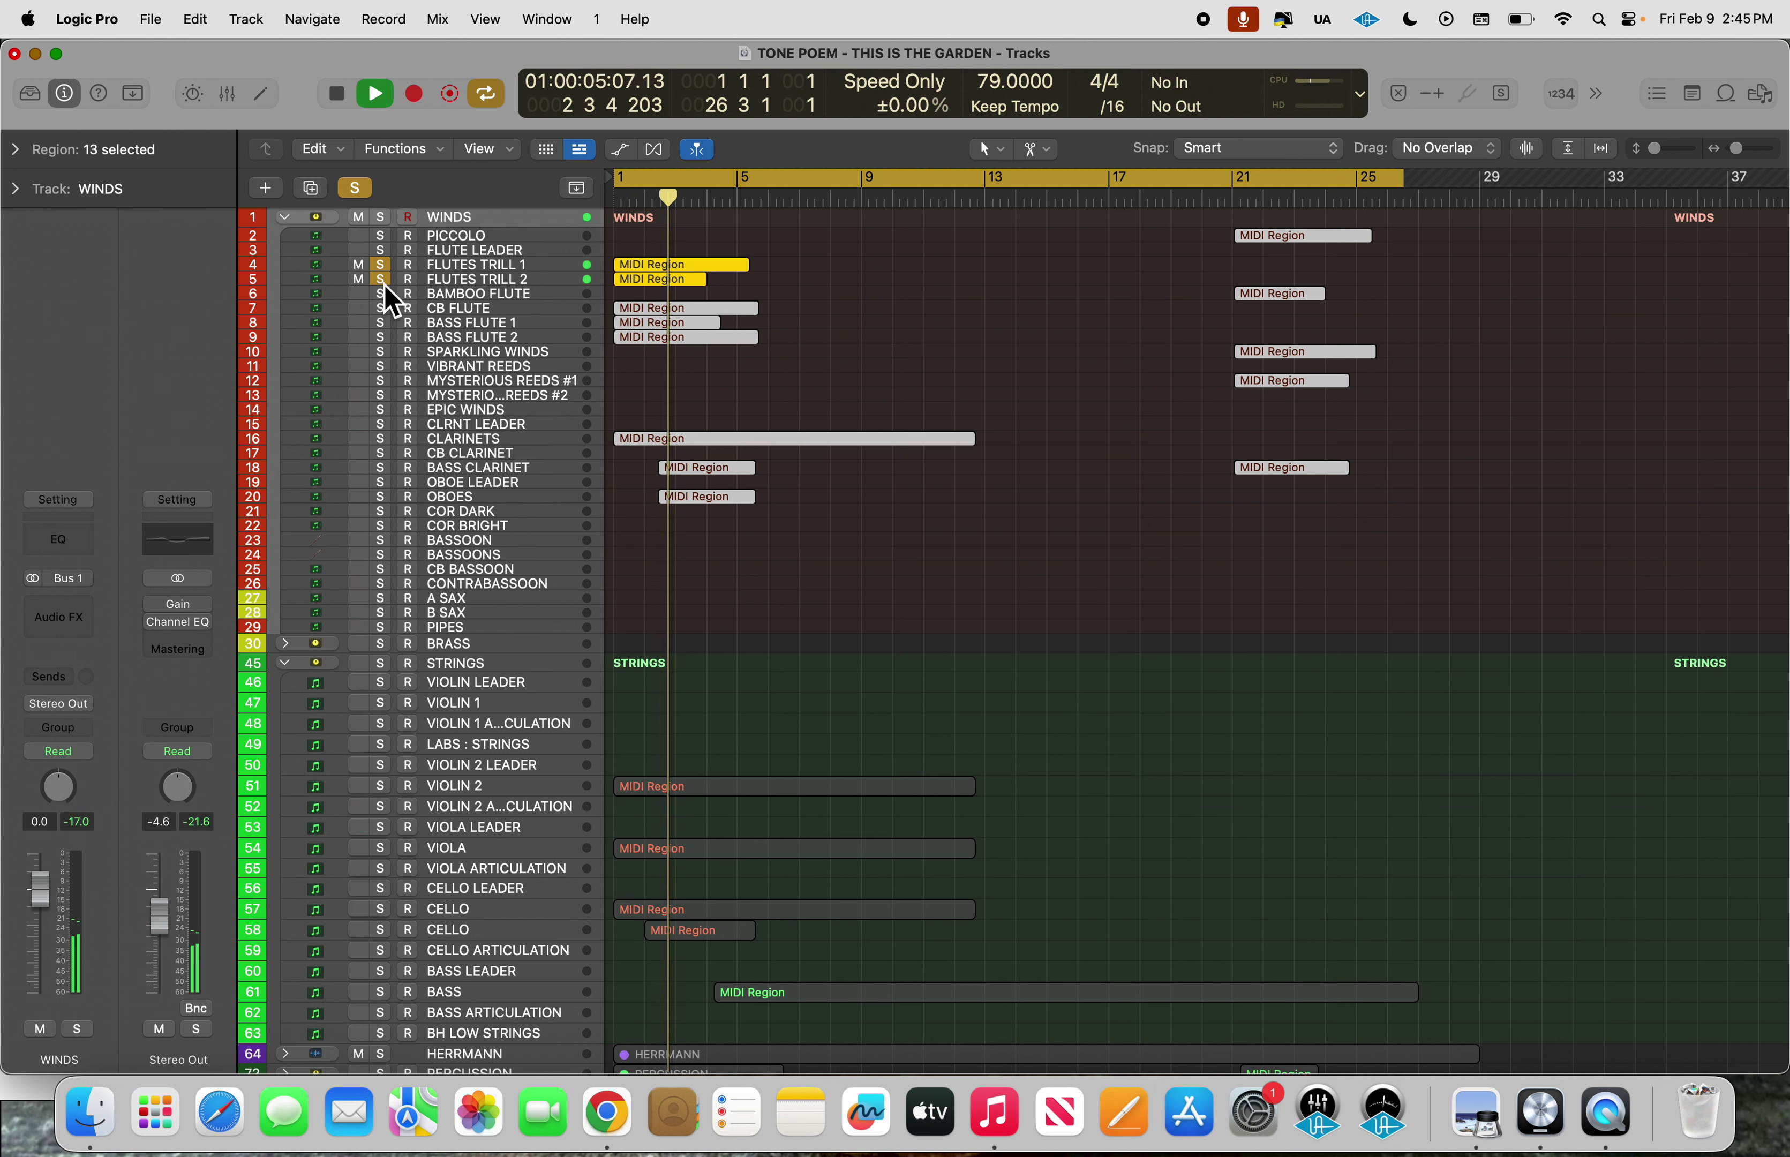
key(space)
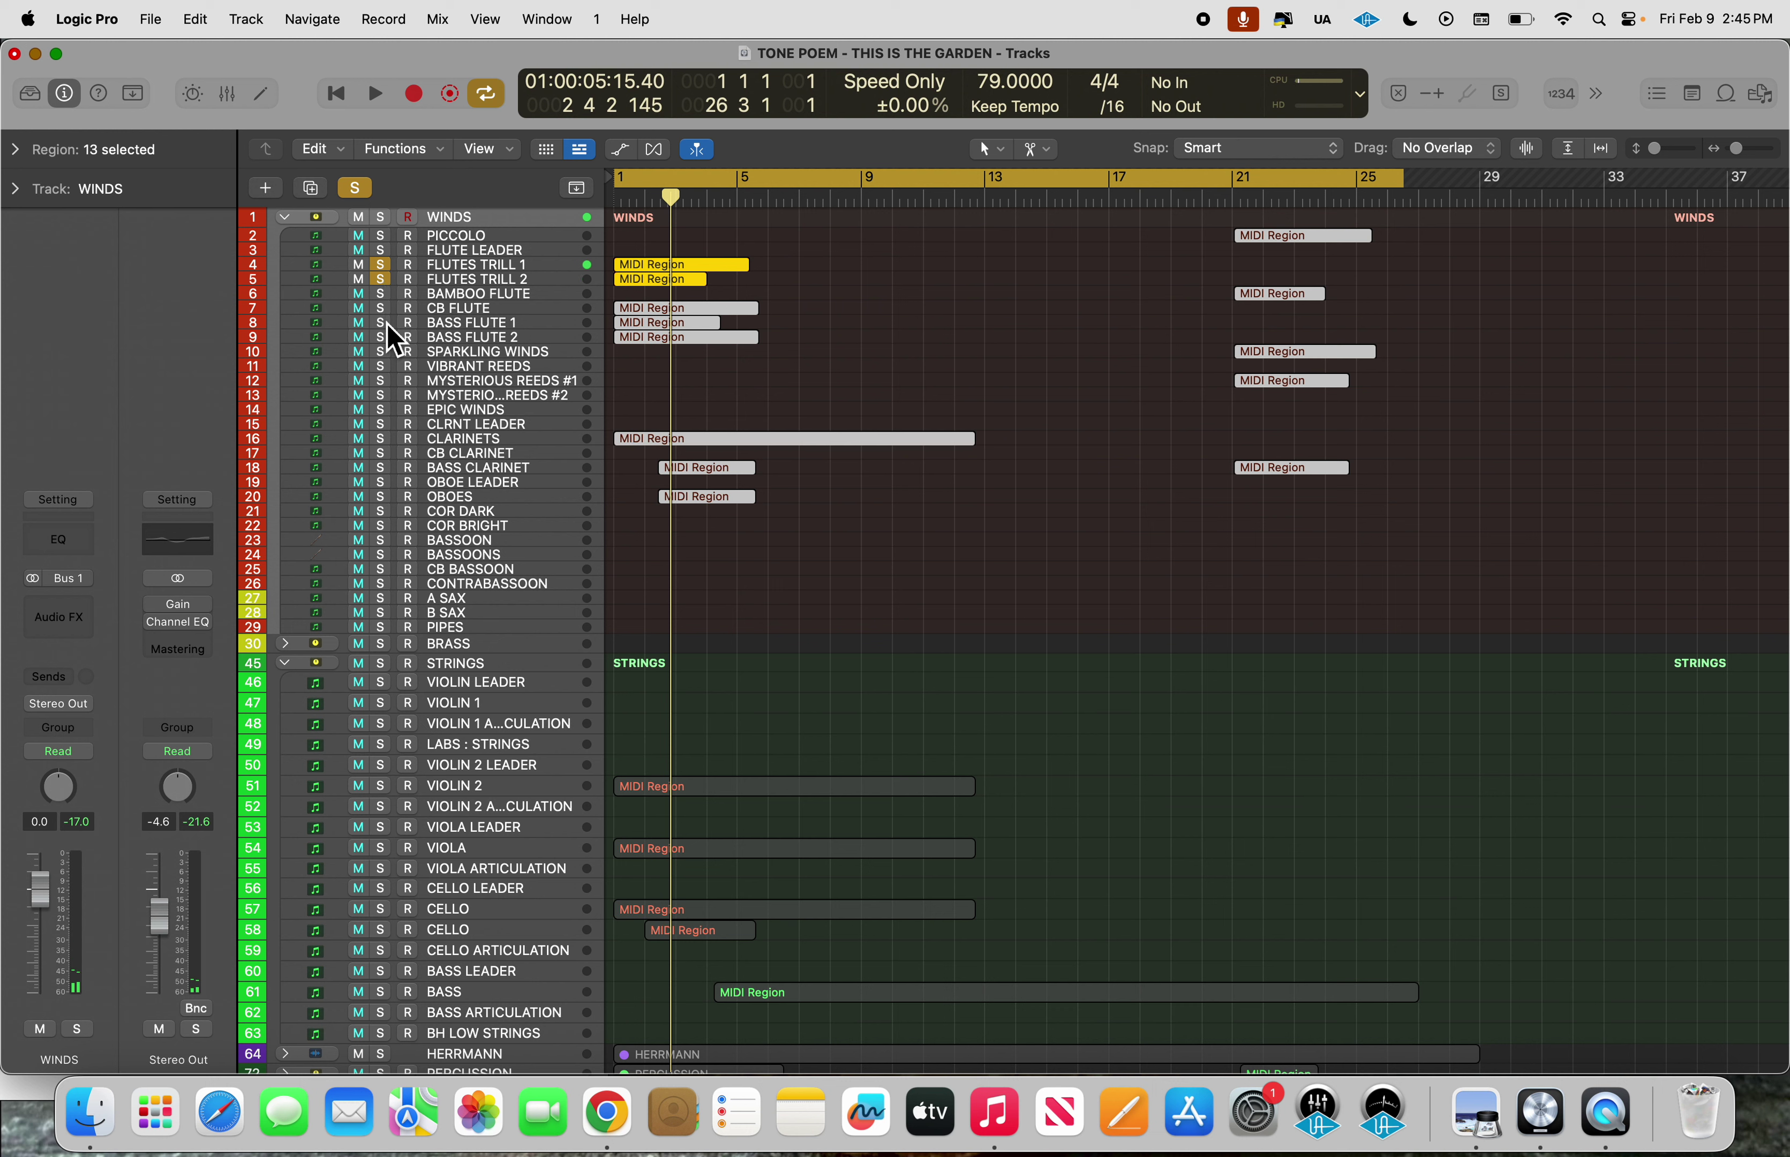
Add BASS FLUTE 2 and CB FLUTE to the solo and audition them, raising Stereo Out.
click(385, 338)
click(384, 307)
key(space)
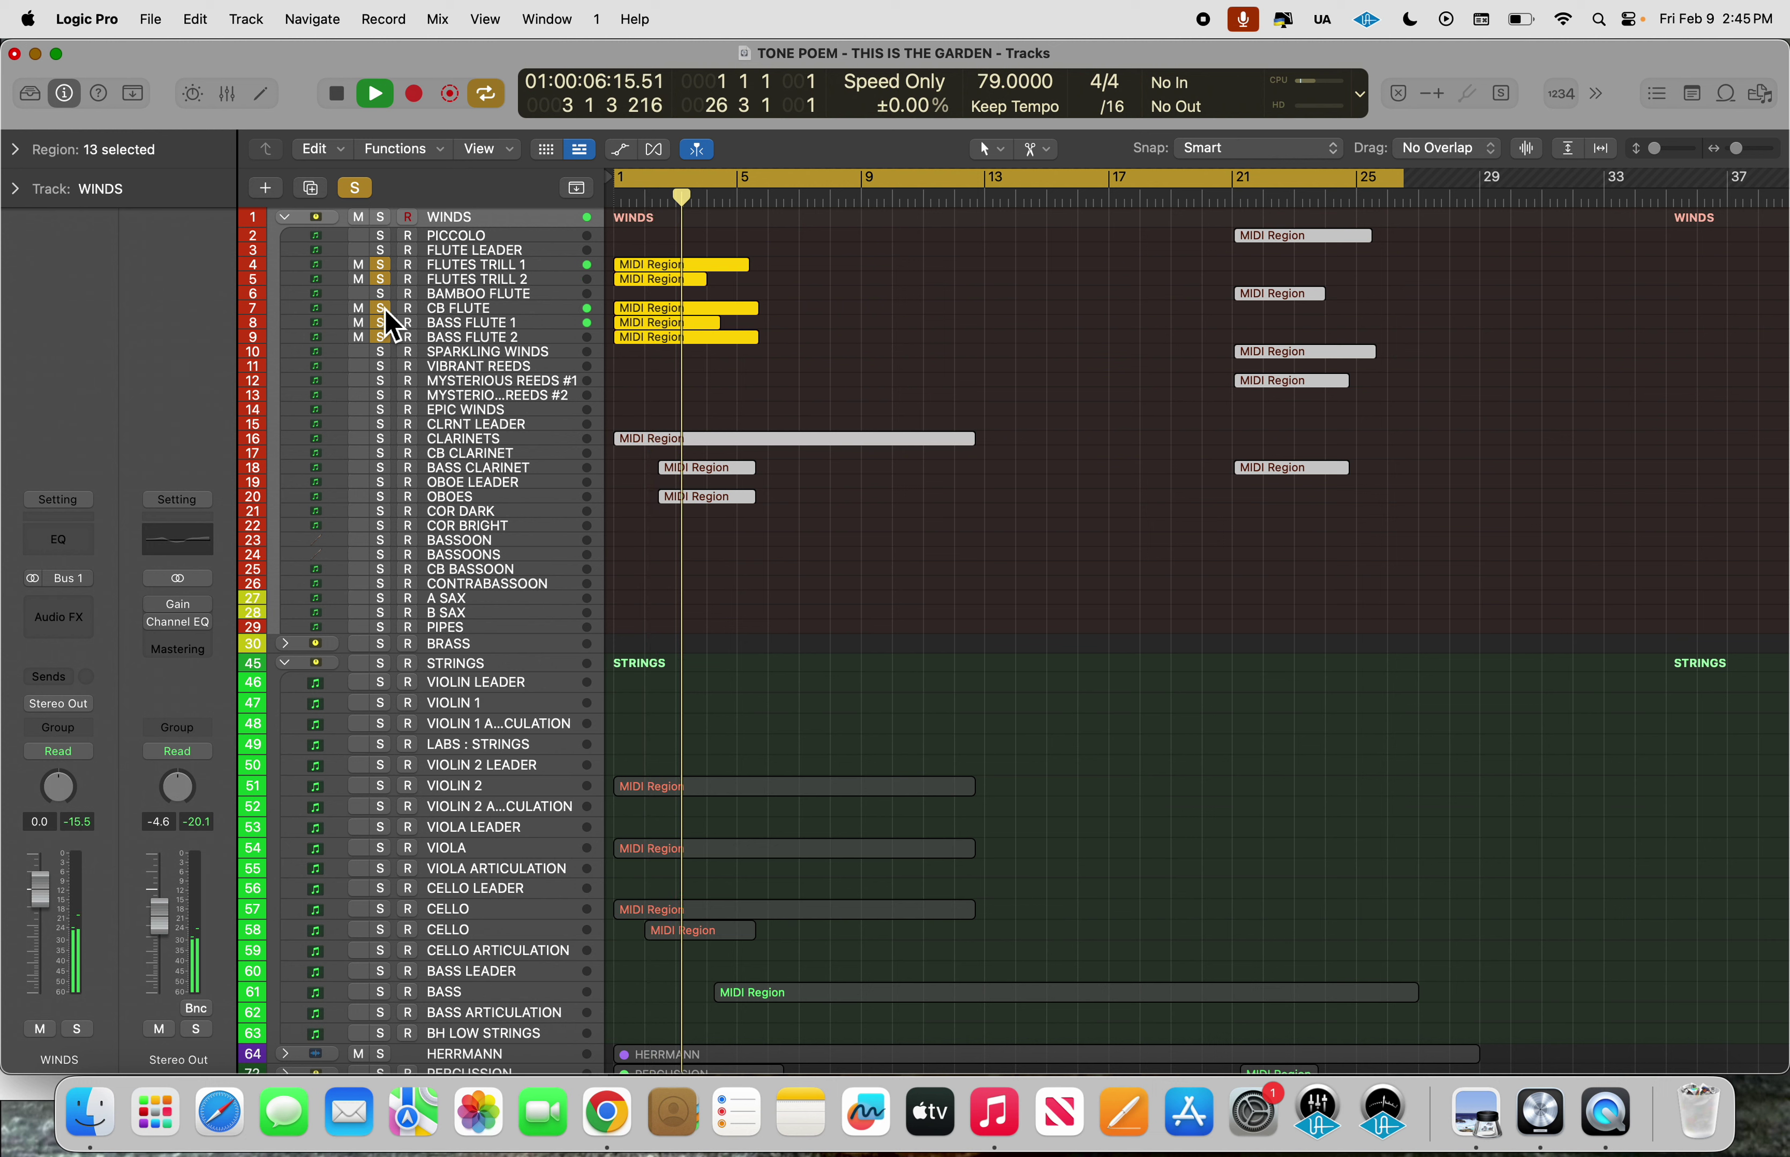
drag(160, 914, 175, 880)
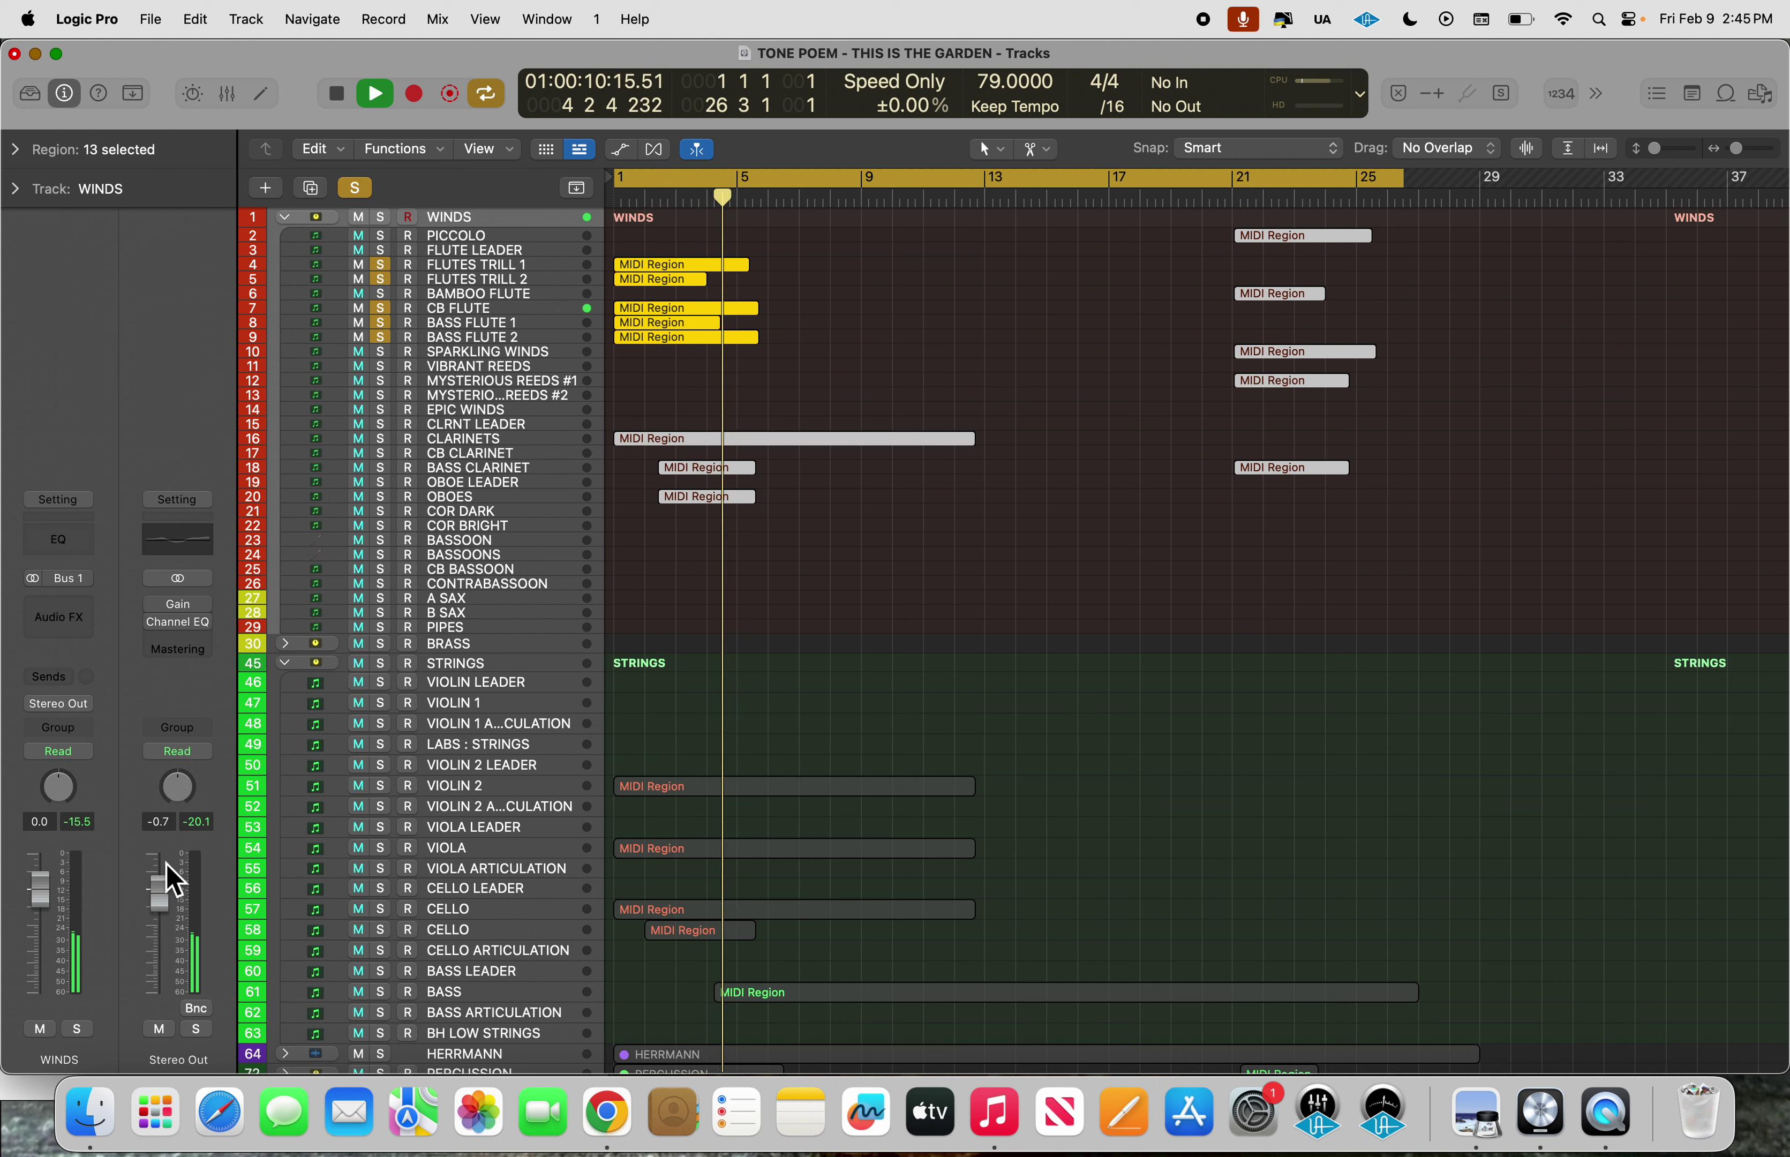
key(space)
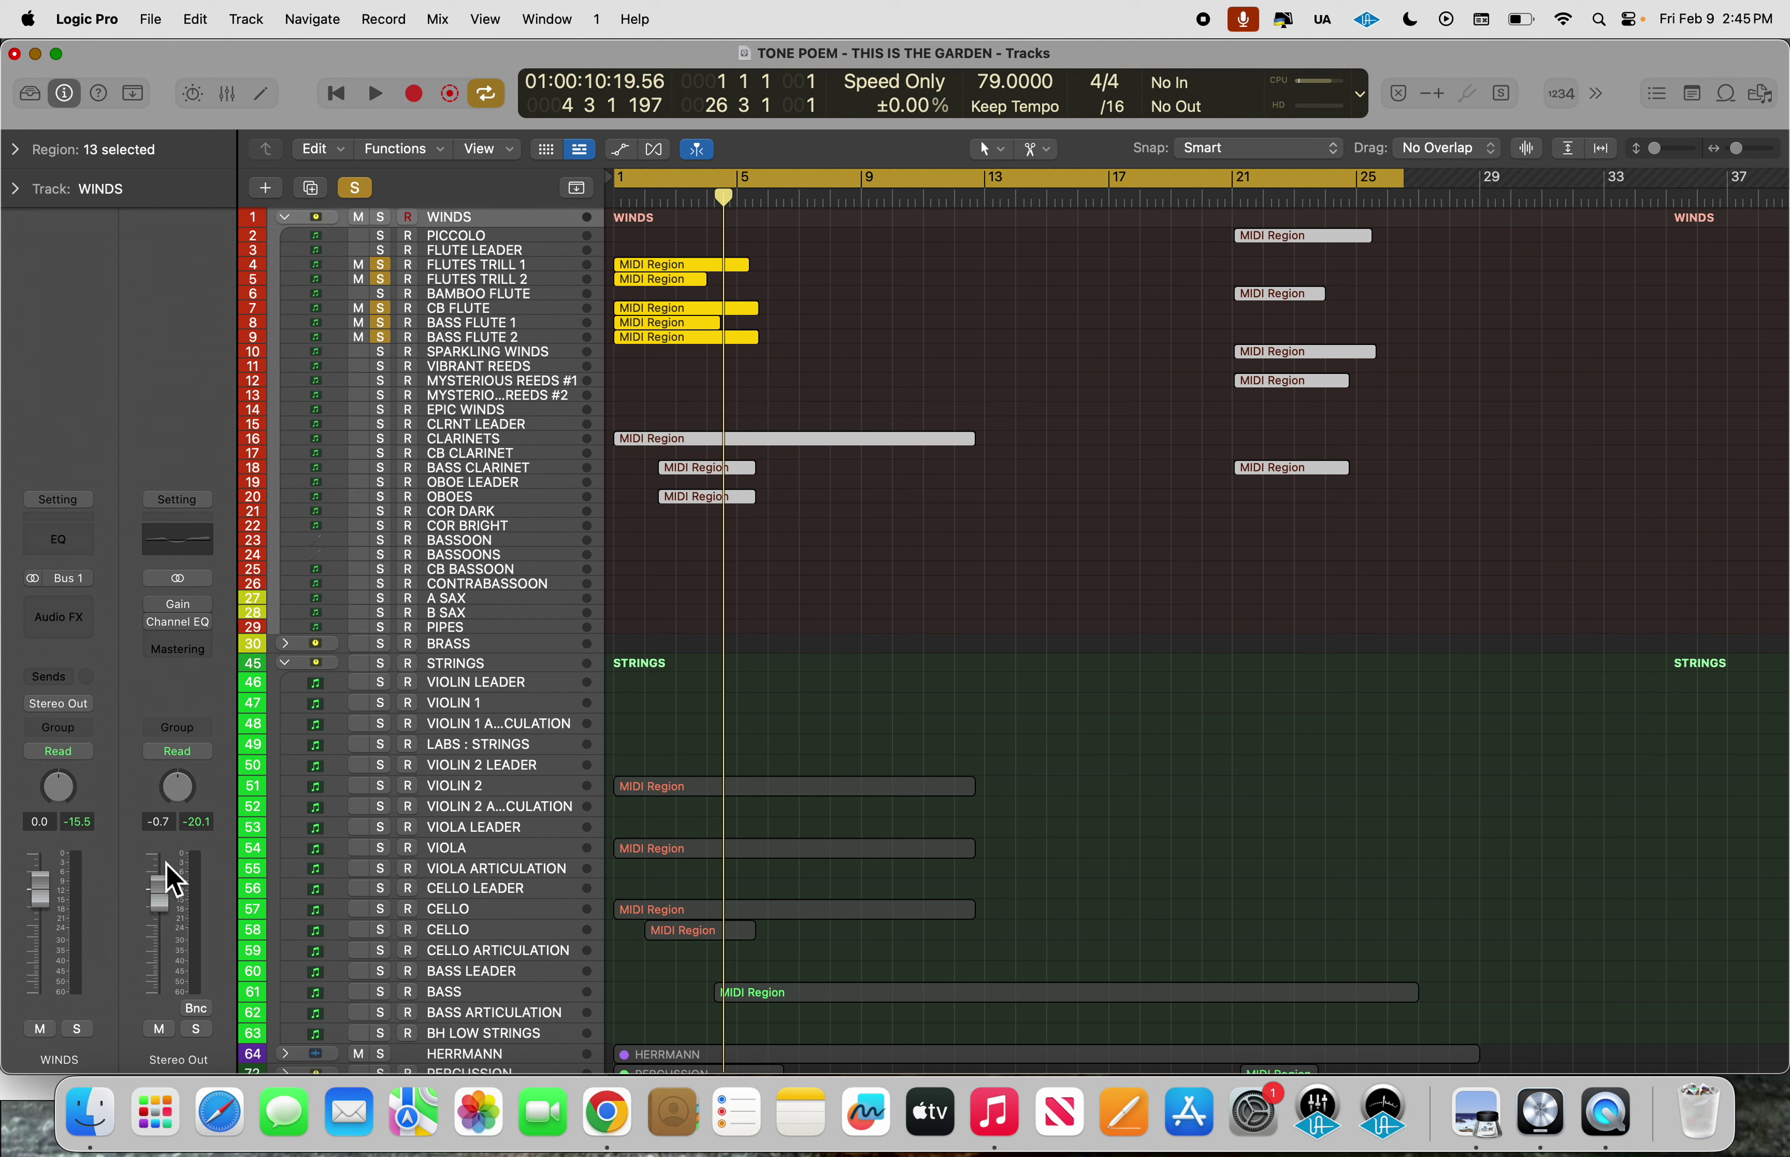
key(Return)
key(space)
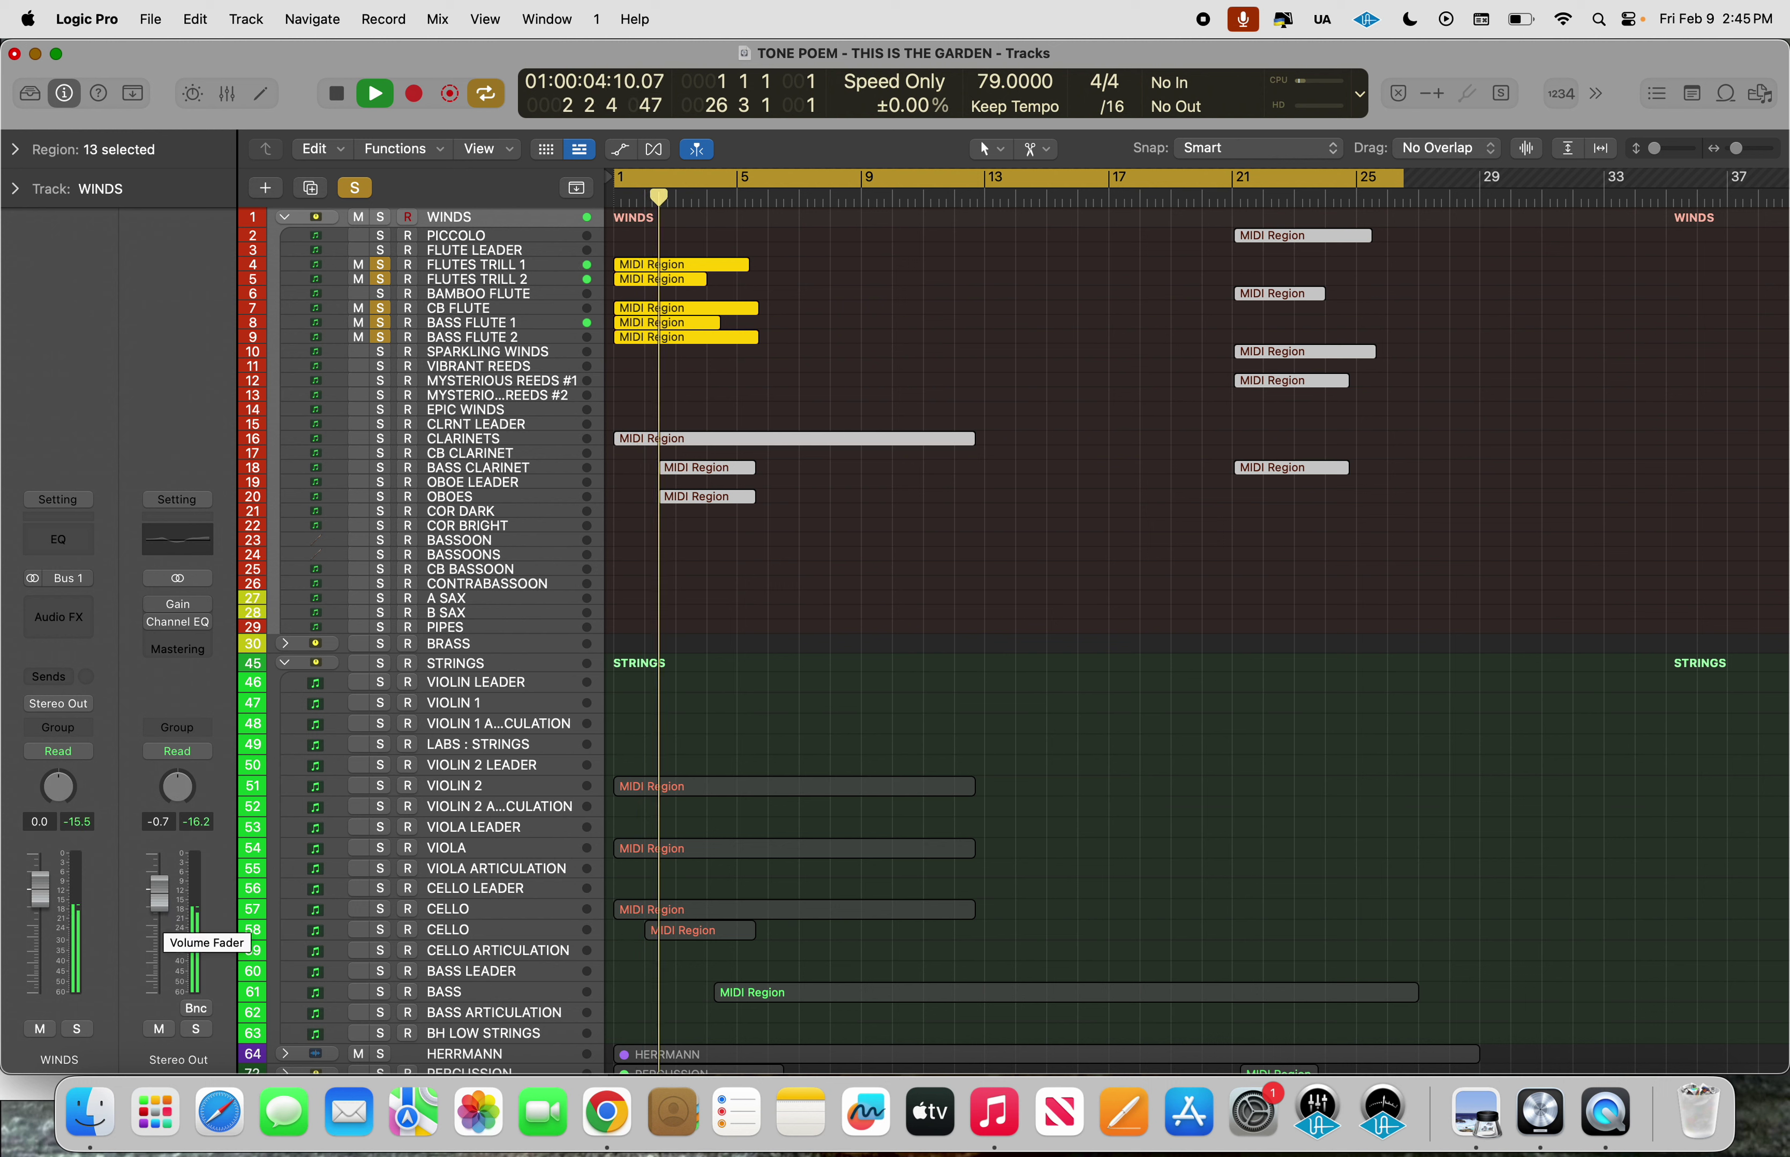
drag(171, 902, 171, 898)
key(space)
key(ctrl+m)
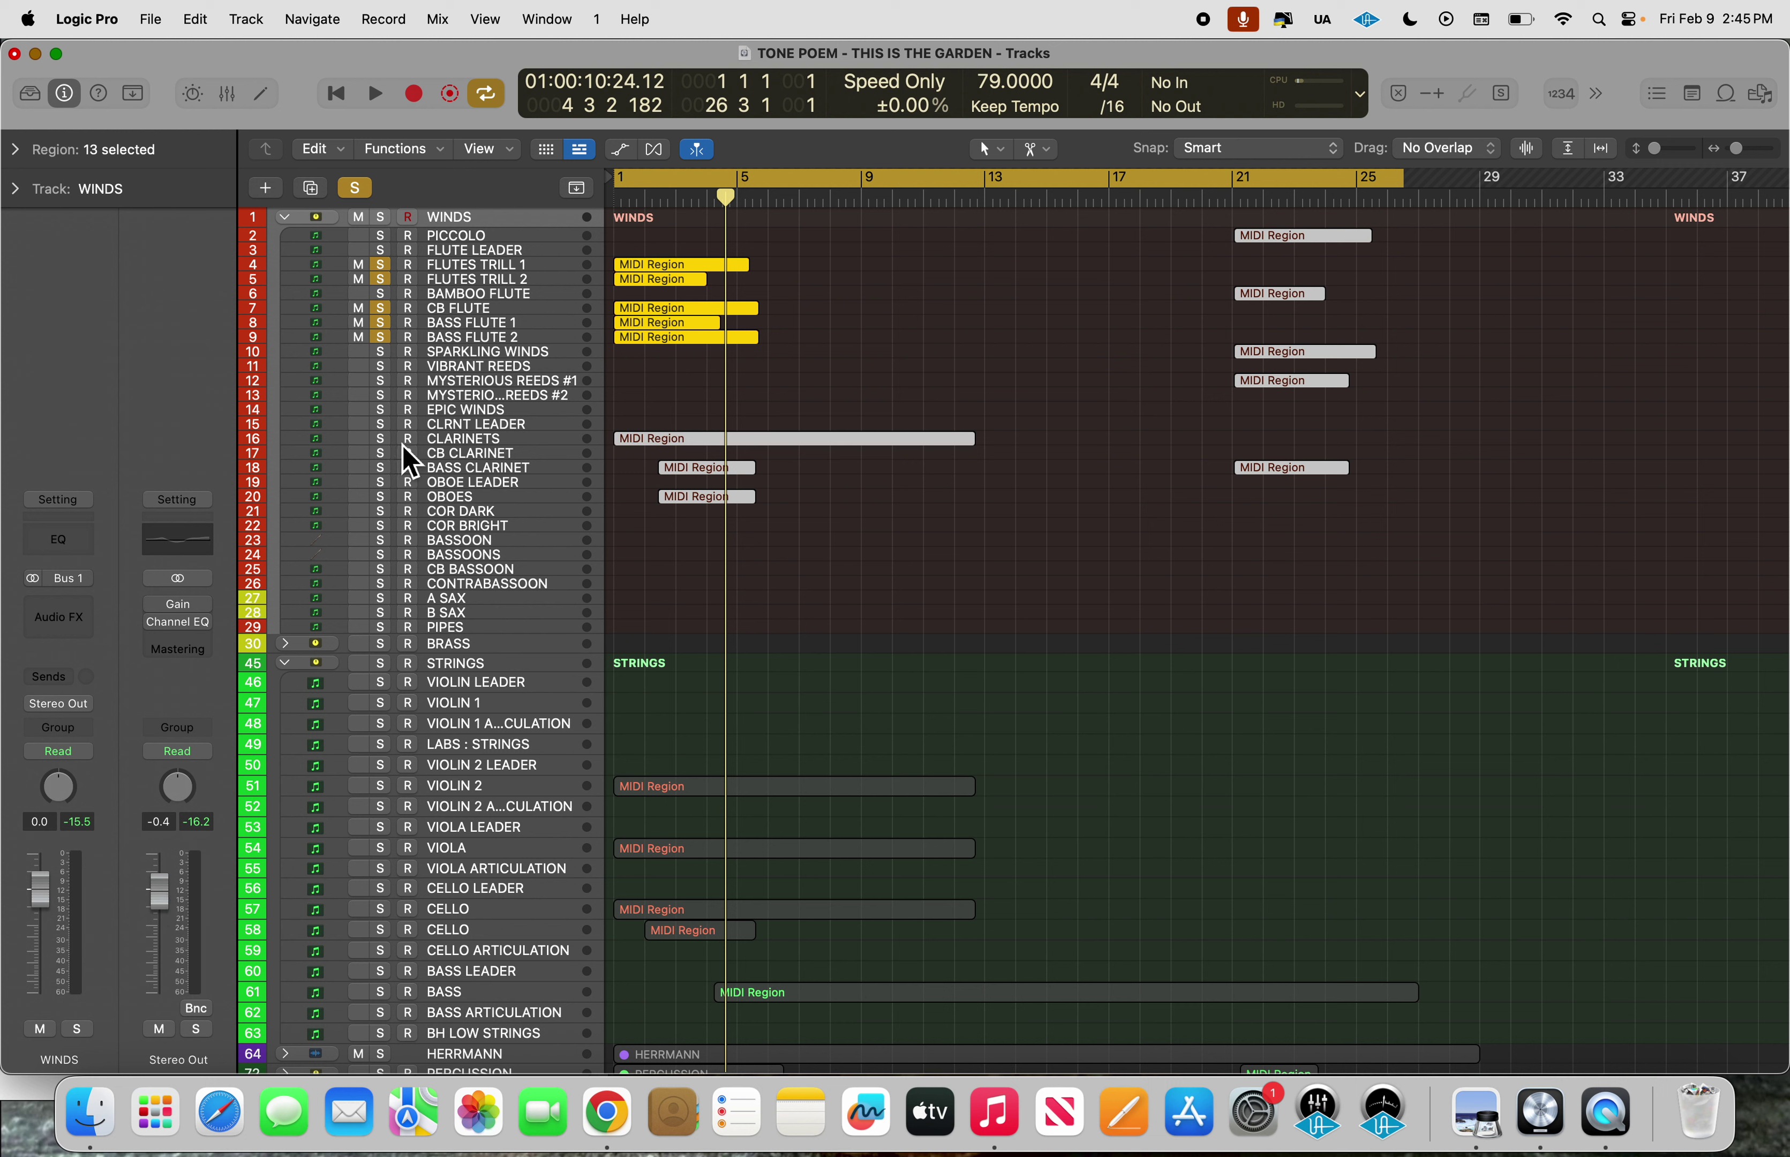
Add CLARINETS to the soloed winds and play them, settling Stereo Out near 0.3 dB.
click(382, 440)
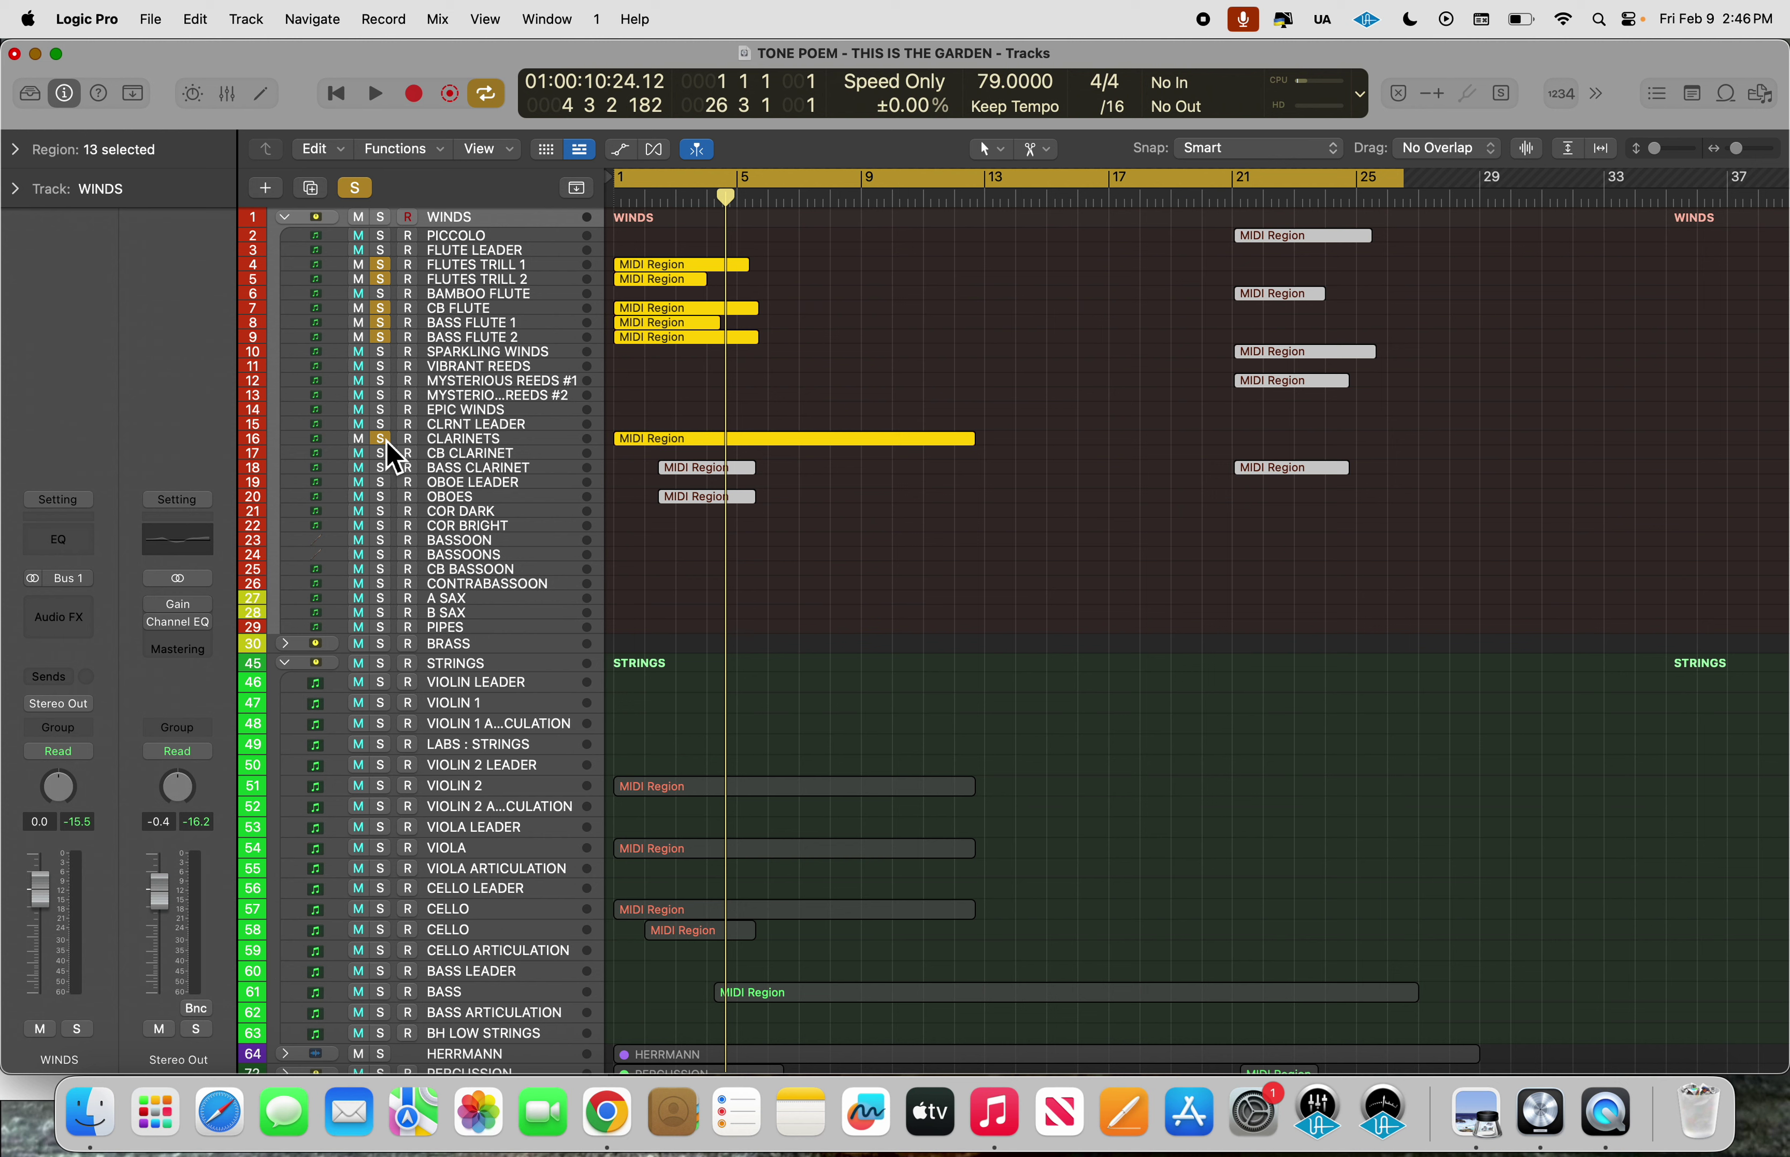
key(space)
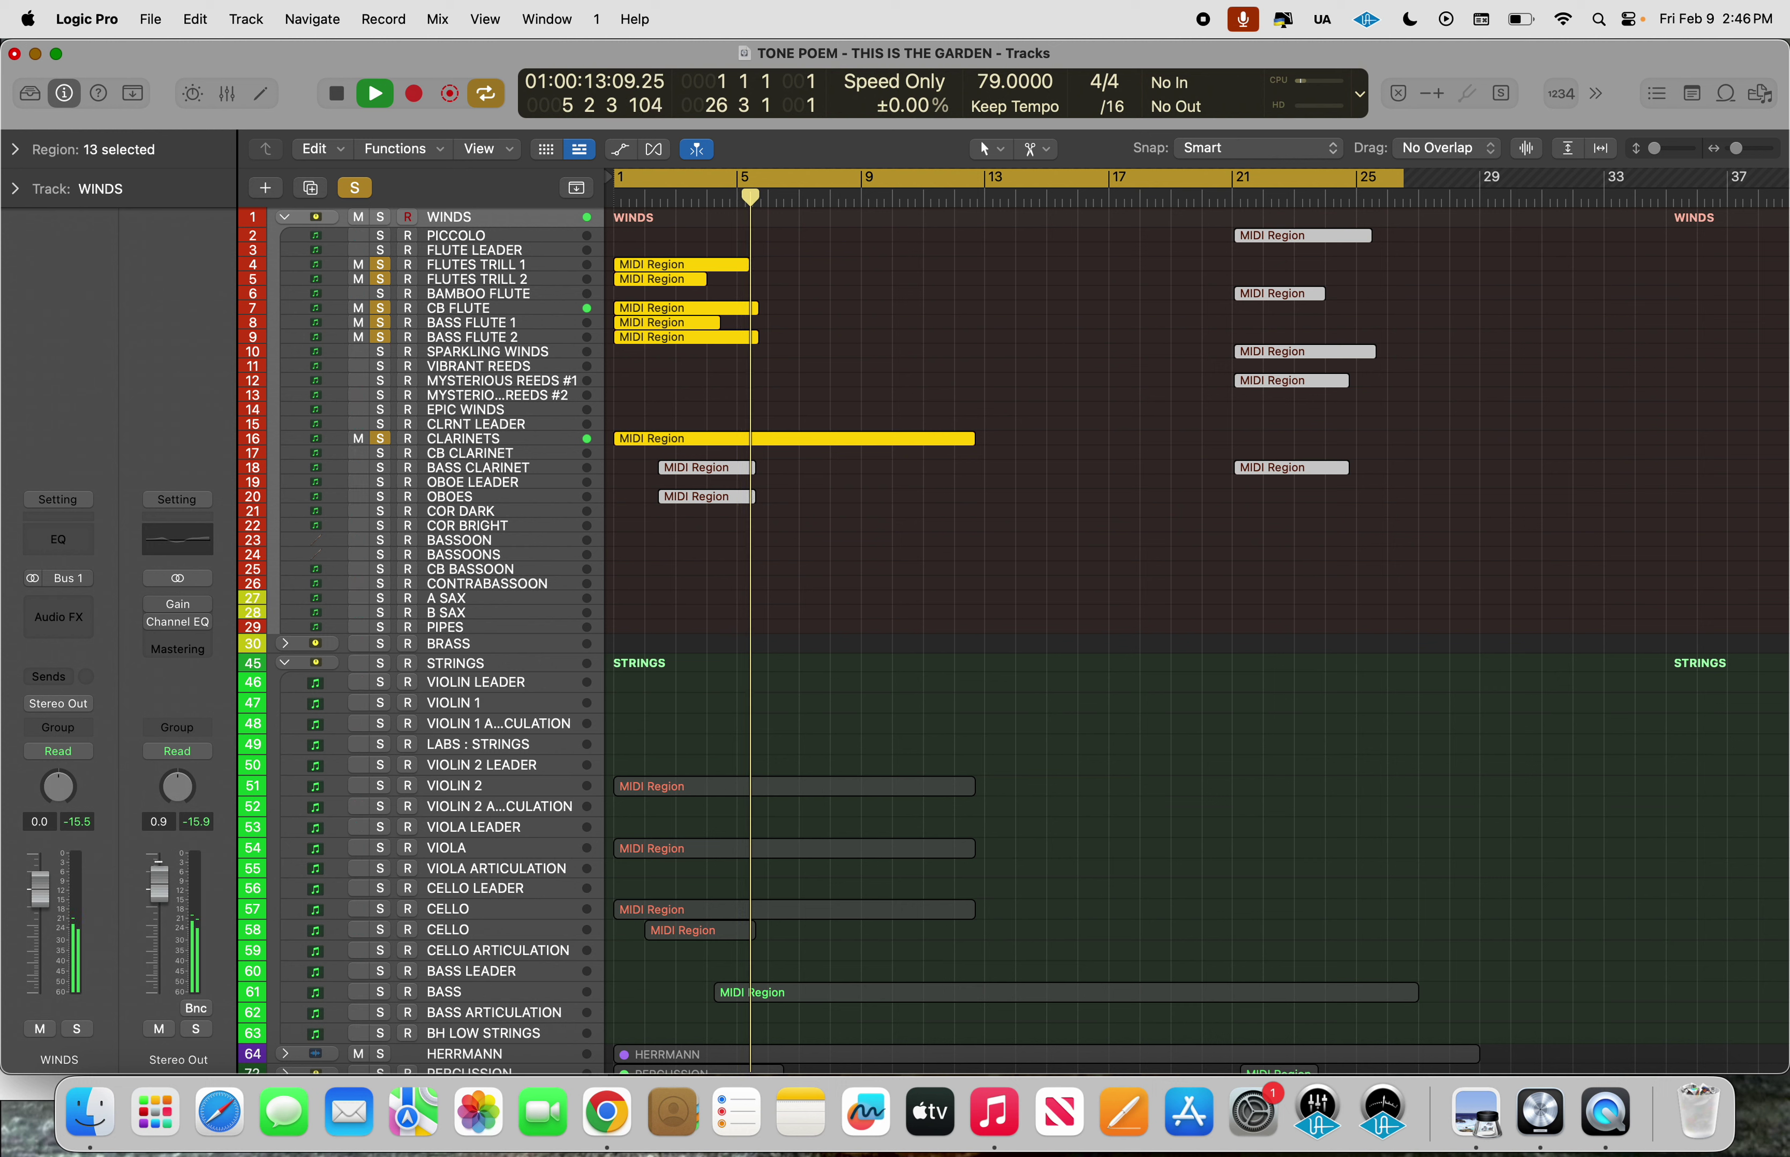
drag(167, 891, 169, 882)
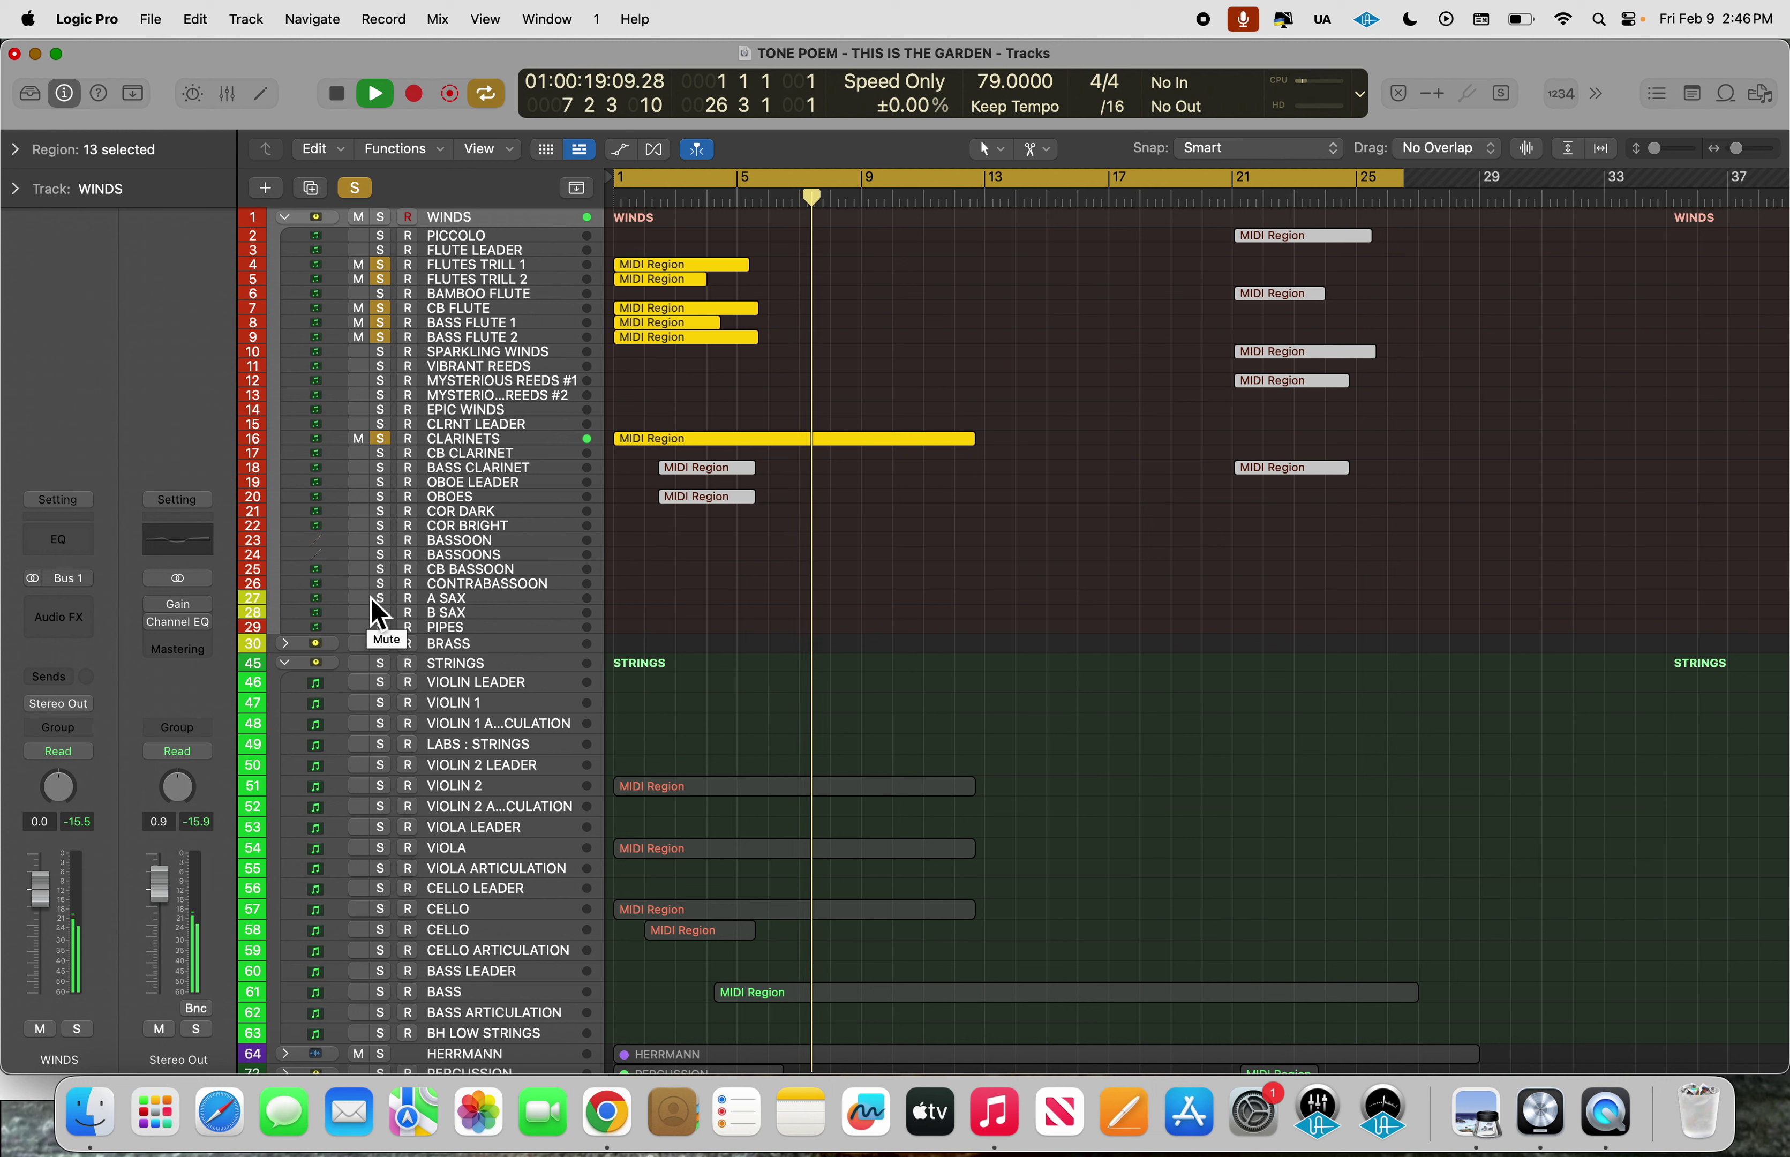
drag(167, 907, 169, 911)
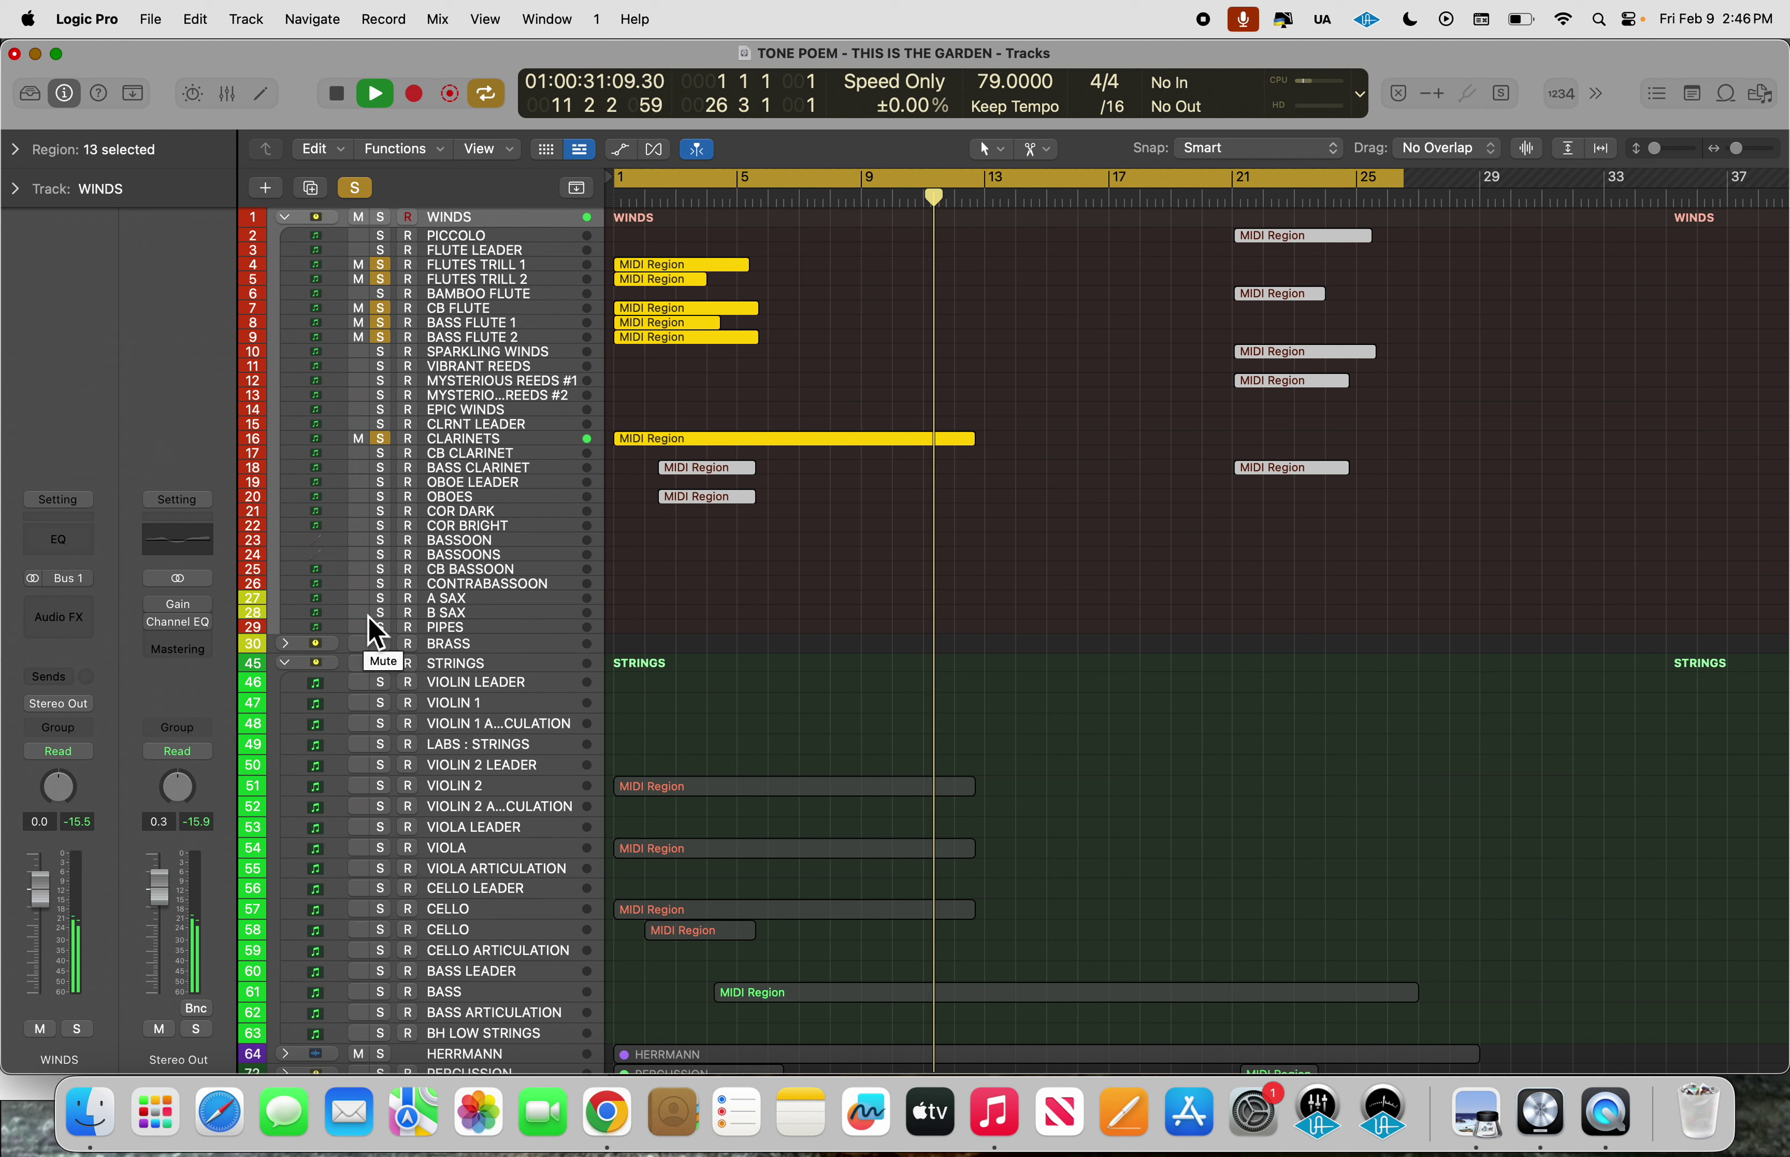
key(space)
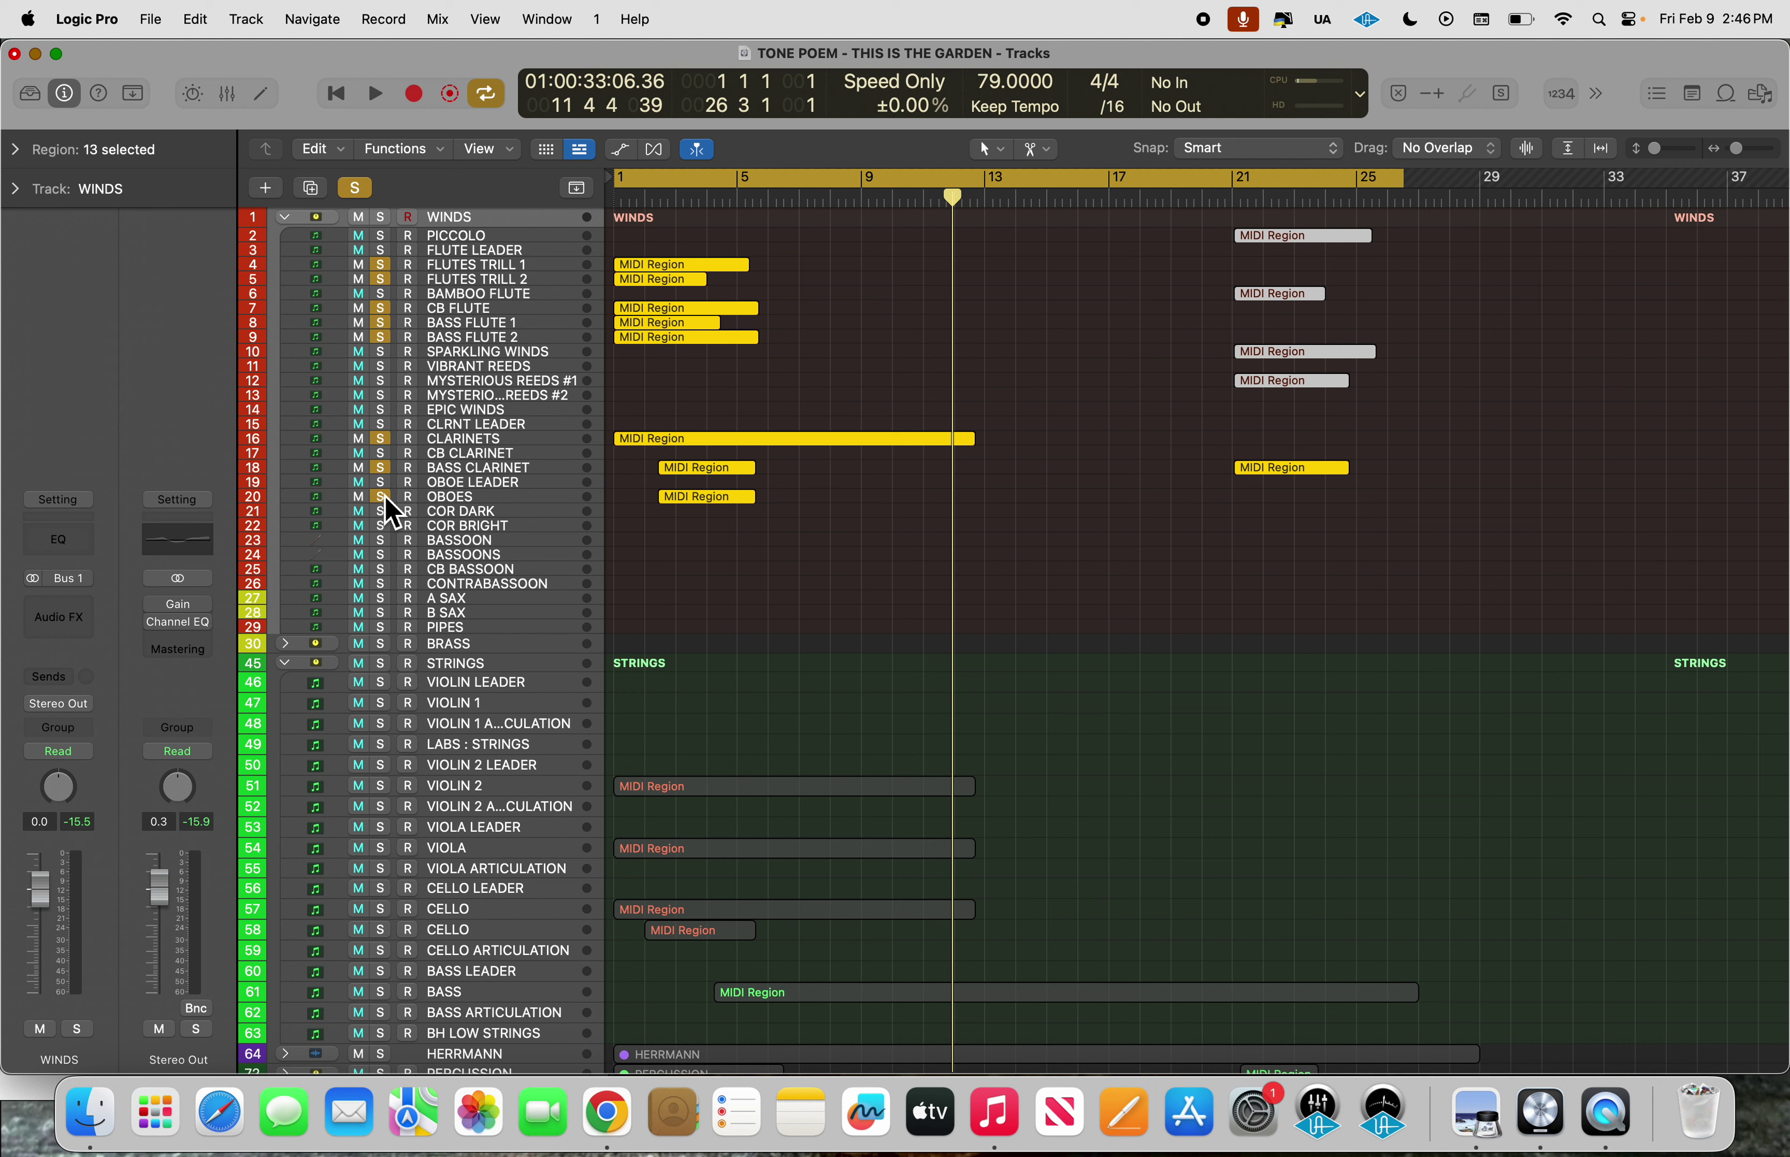
Replay from bar 1, then clear all solos so every track is heard.
key(Return)
key(space)
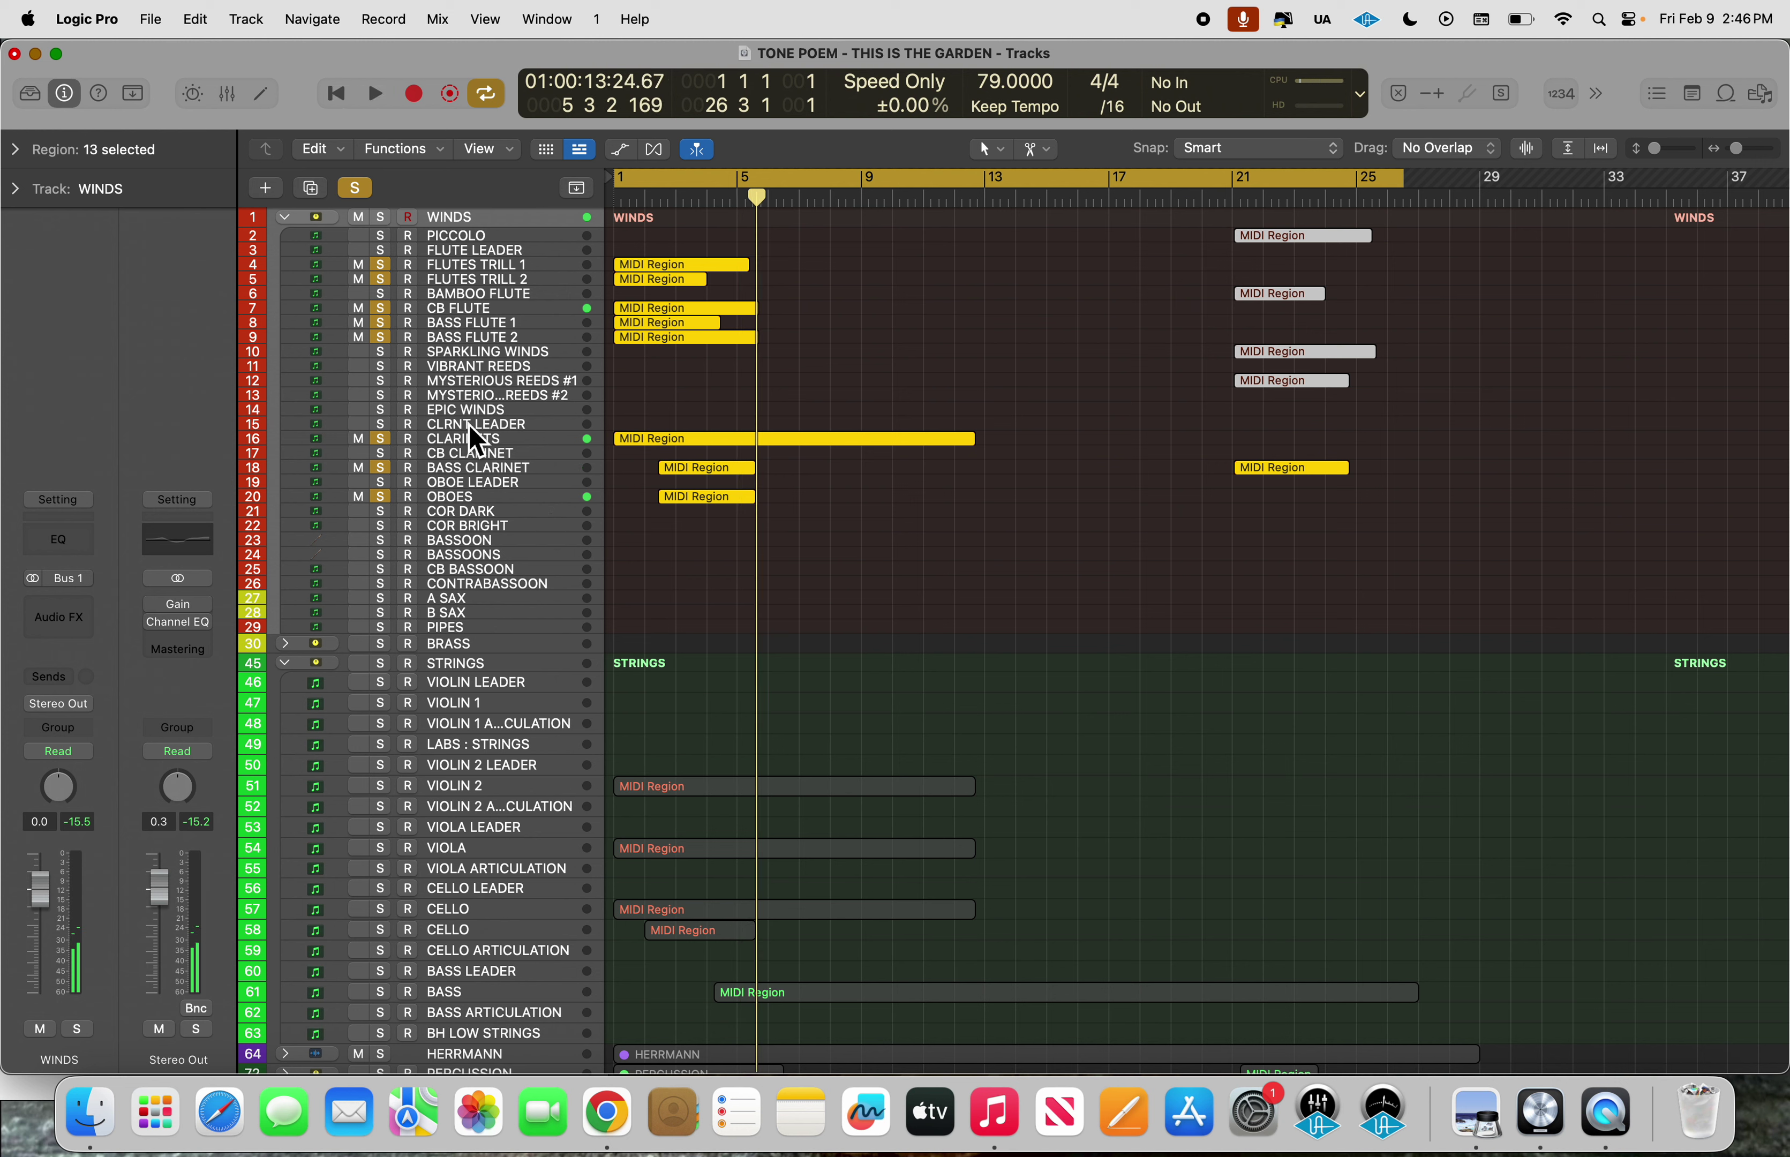
click(360, 188)
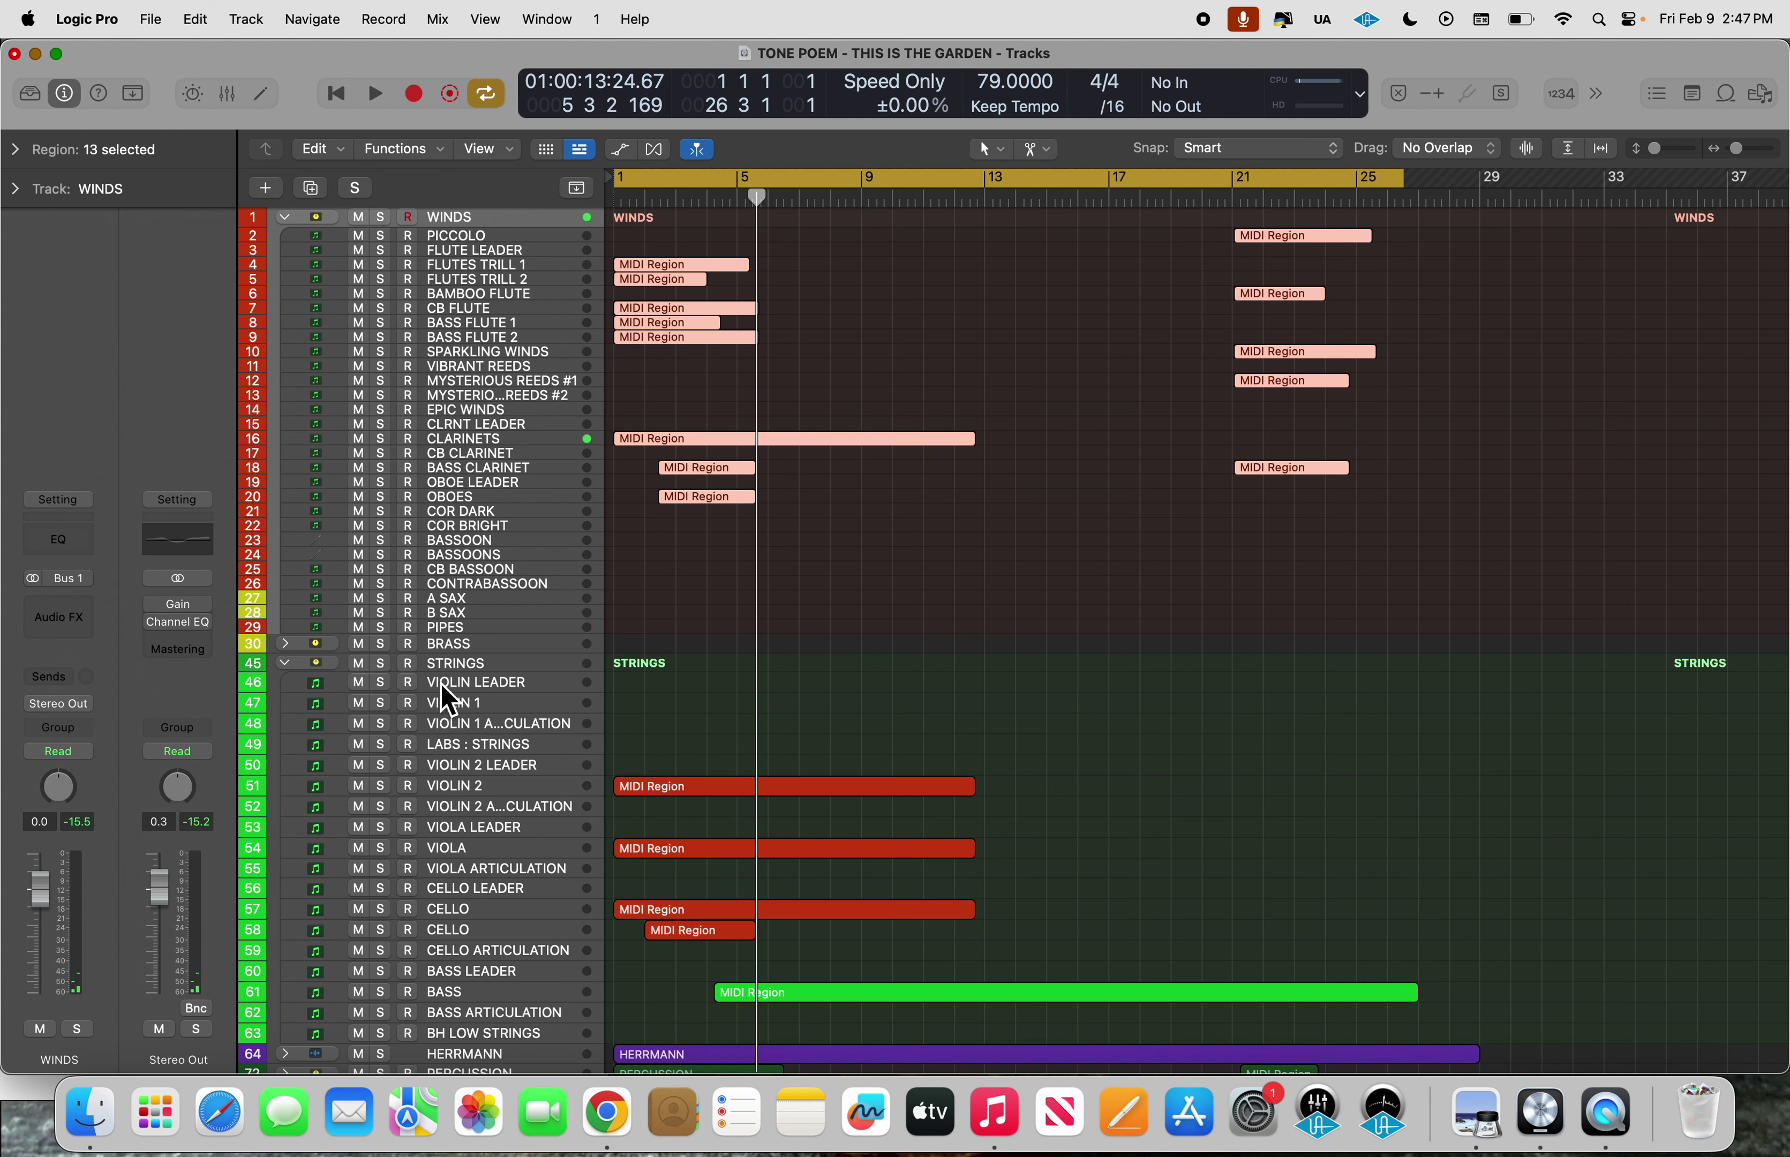
Collapse the WINDS folder and solo VIOLIN 2, VIOLA, CELLO and BASS.
click(285, 217)
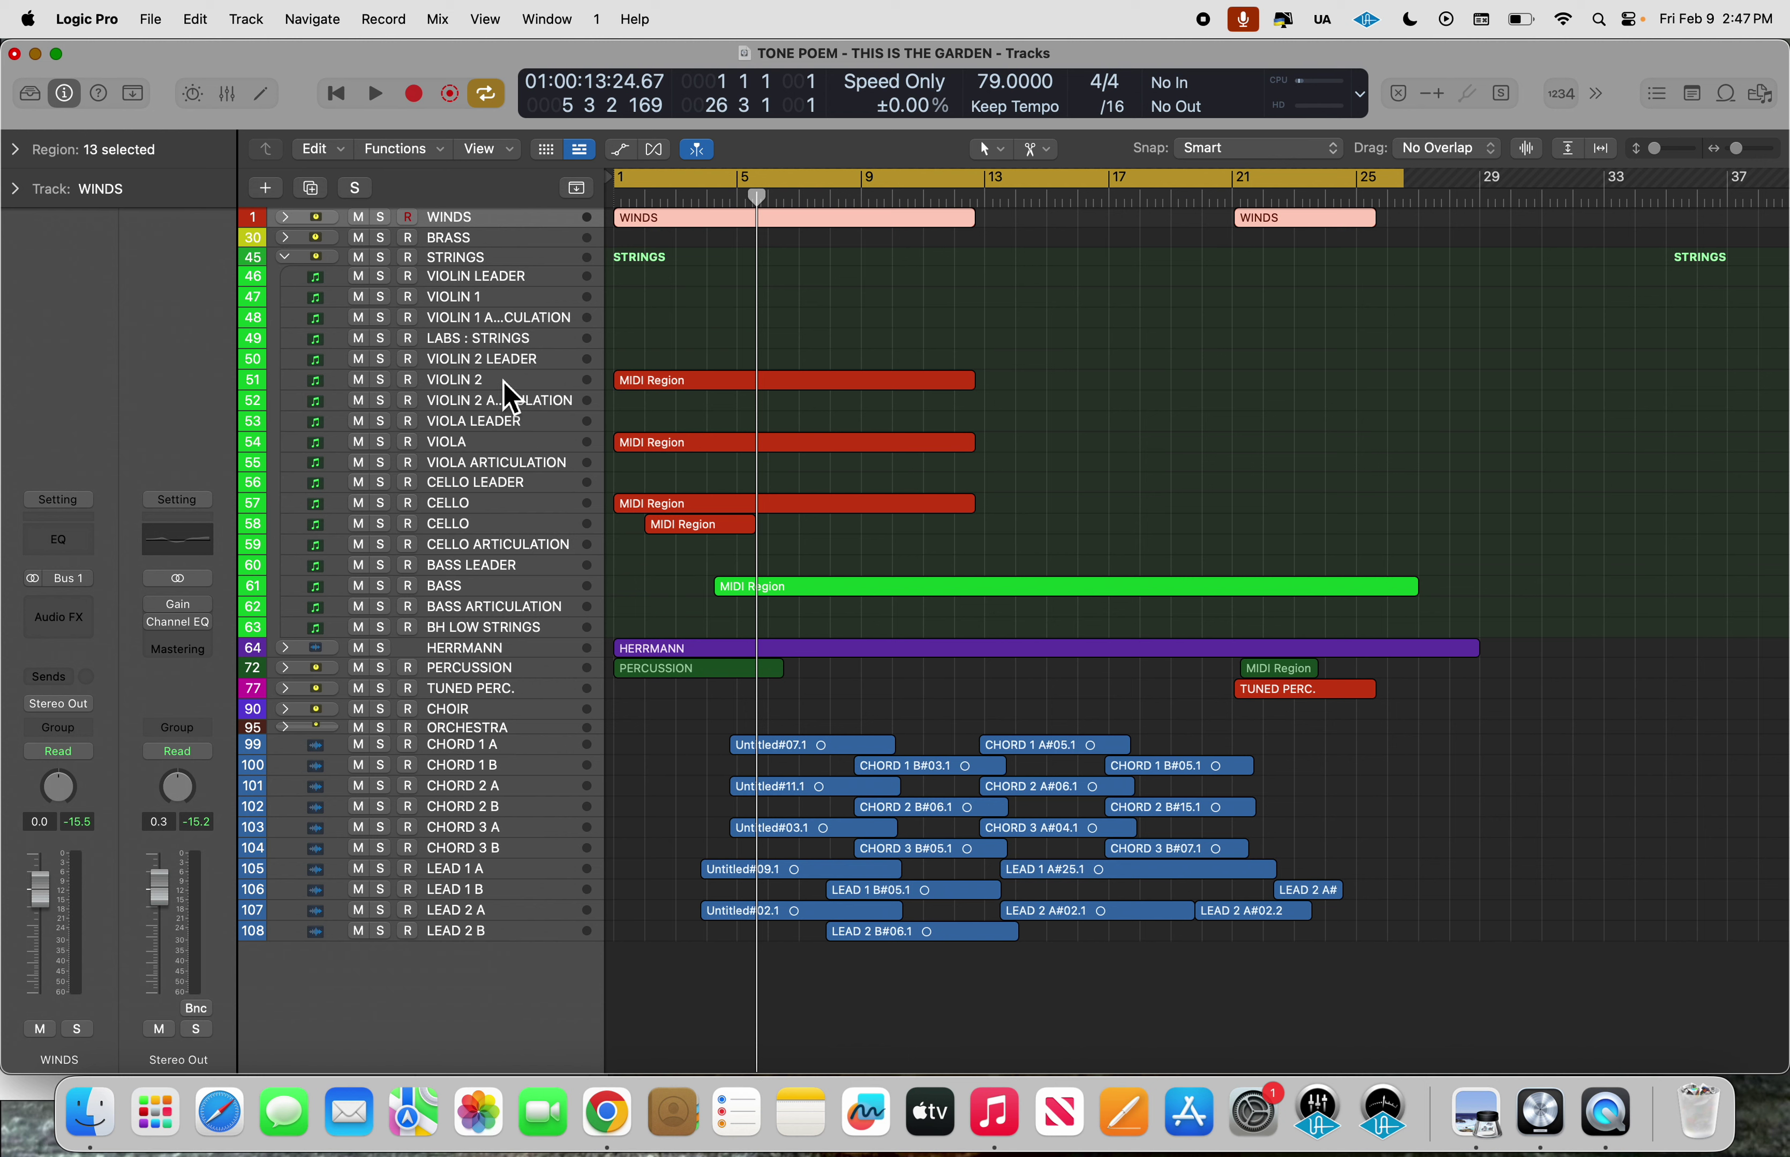
click(381, 381)
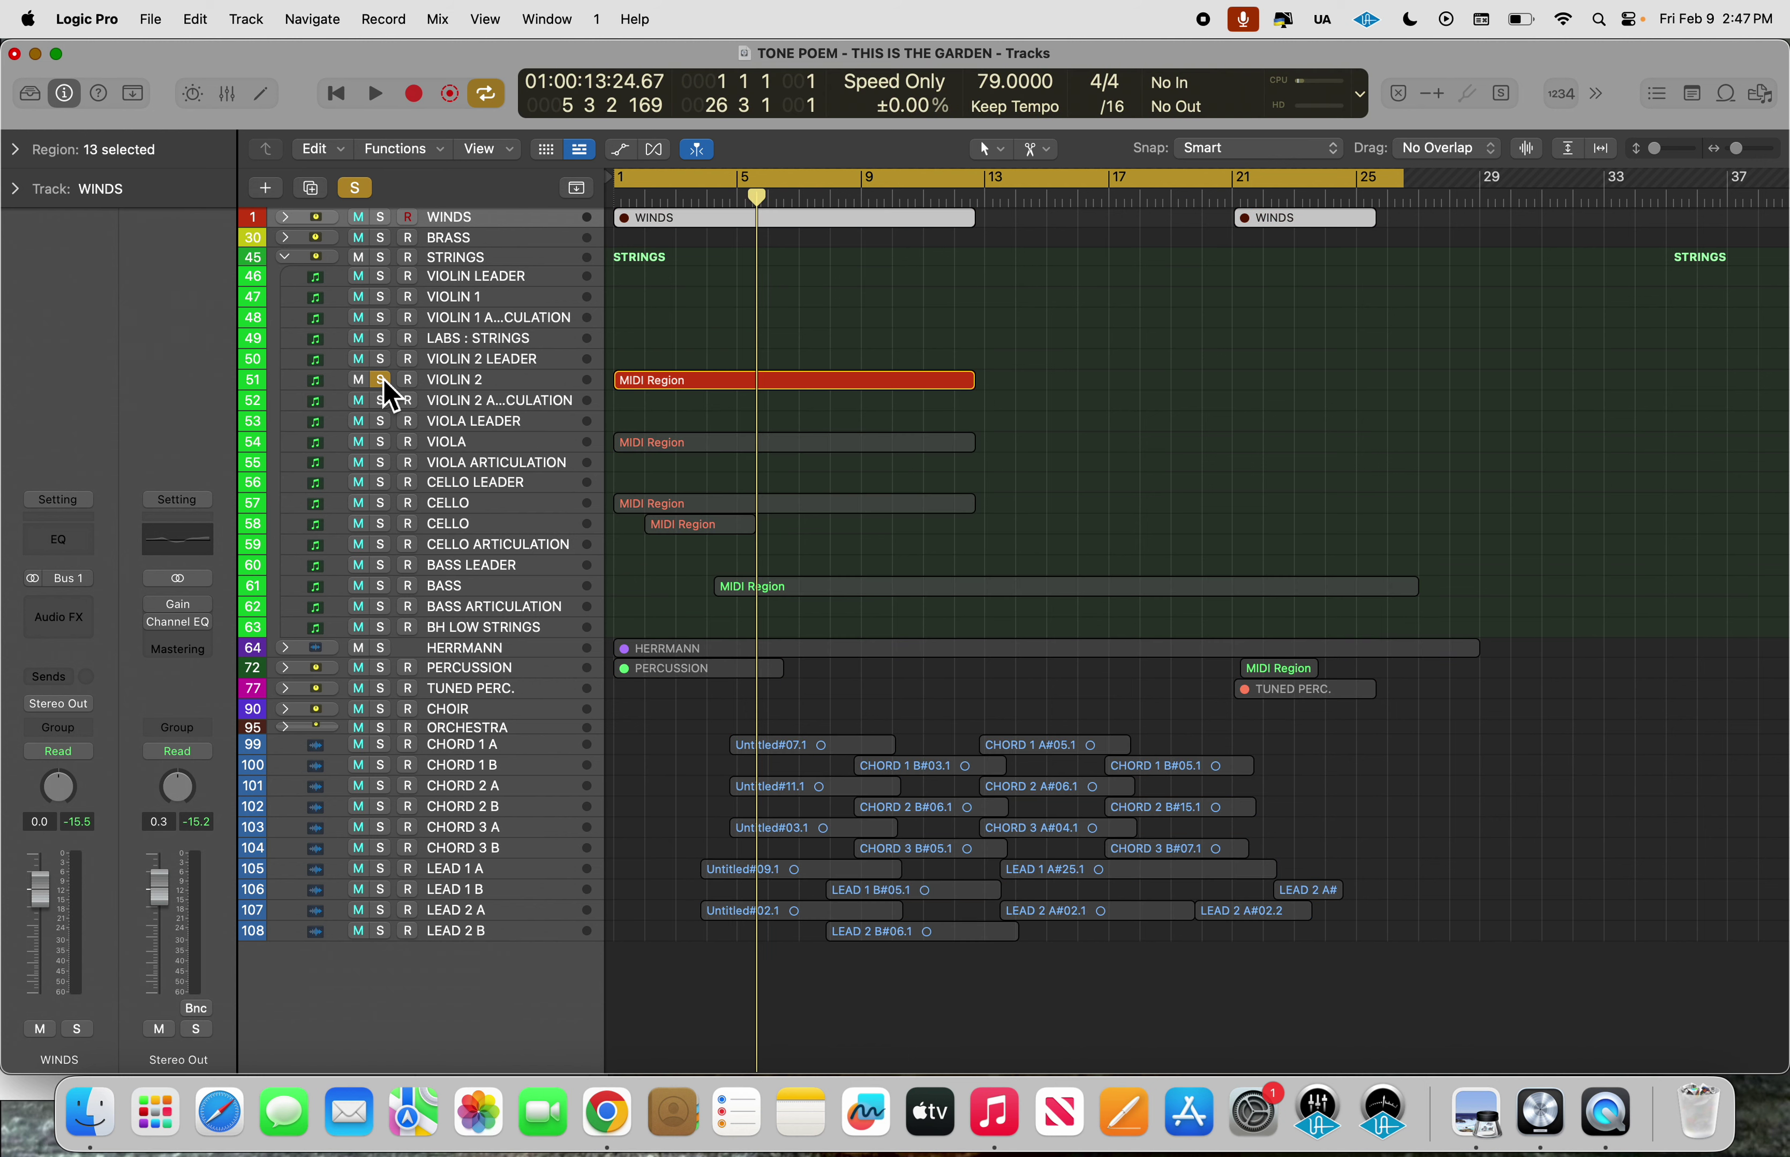
click(383, 452)
click(382, 504)
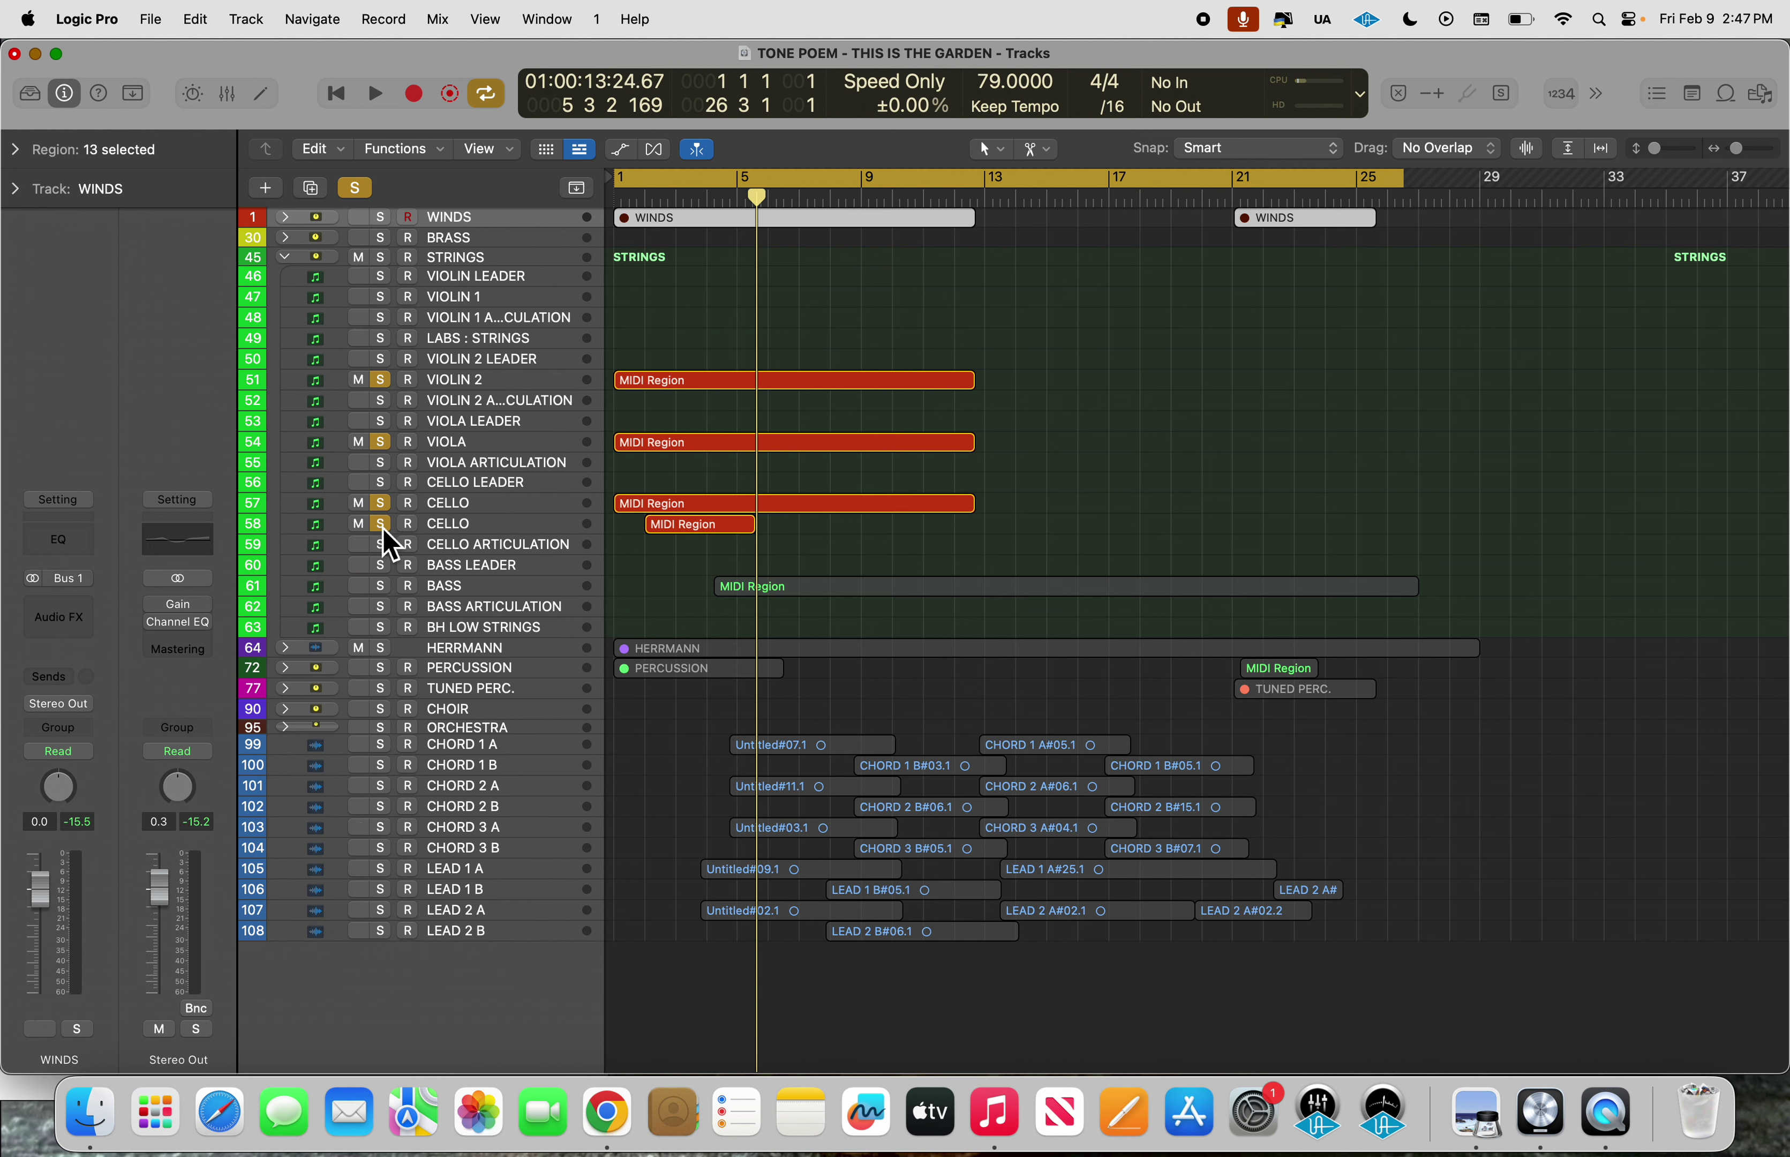
click(385, 594)
Play the soloed strings from bar 1, then stop and clear all solos.
key(space)
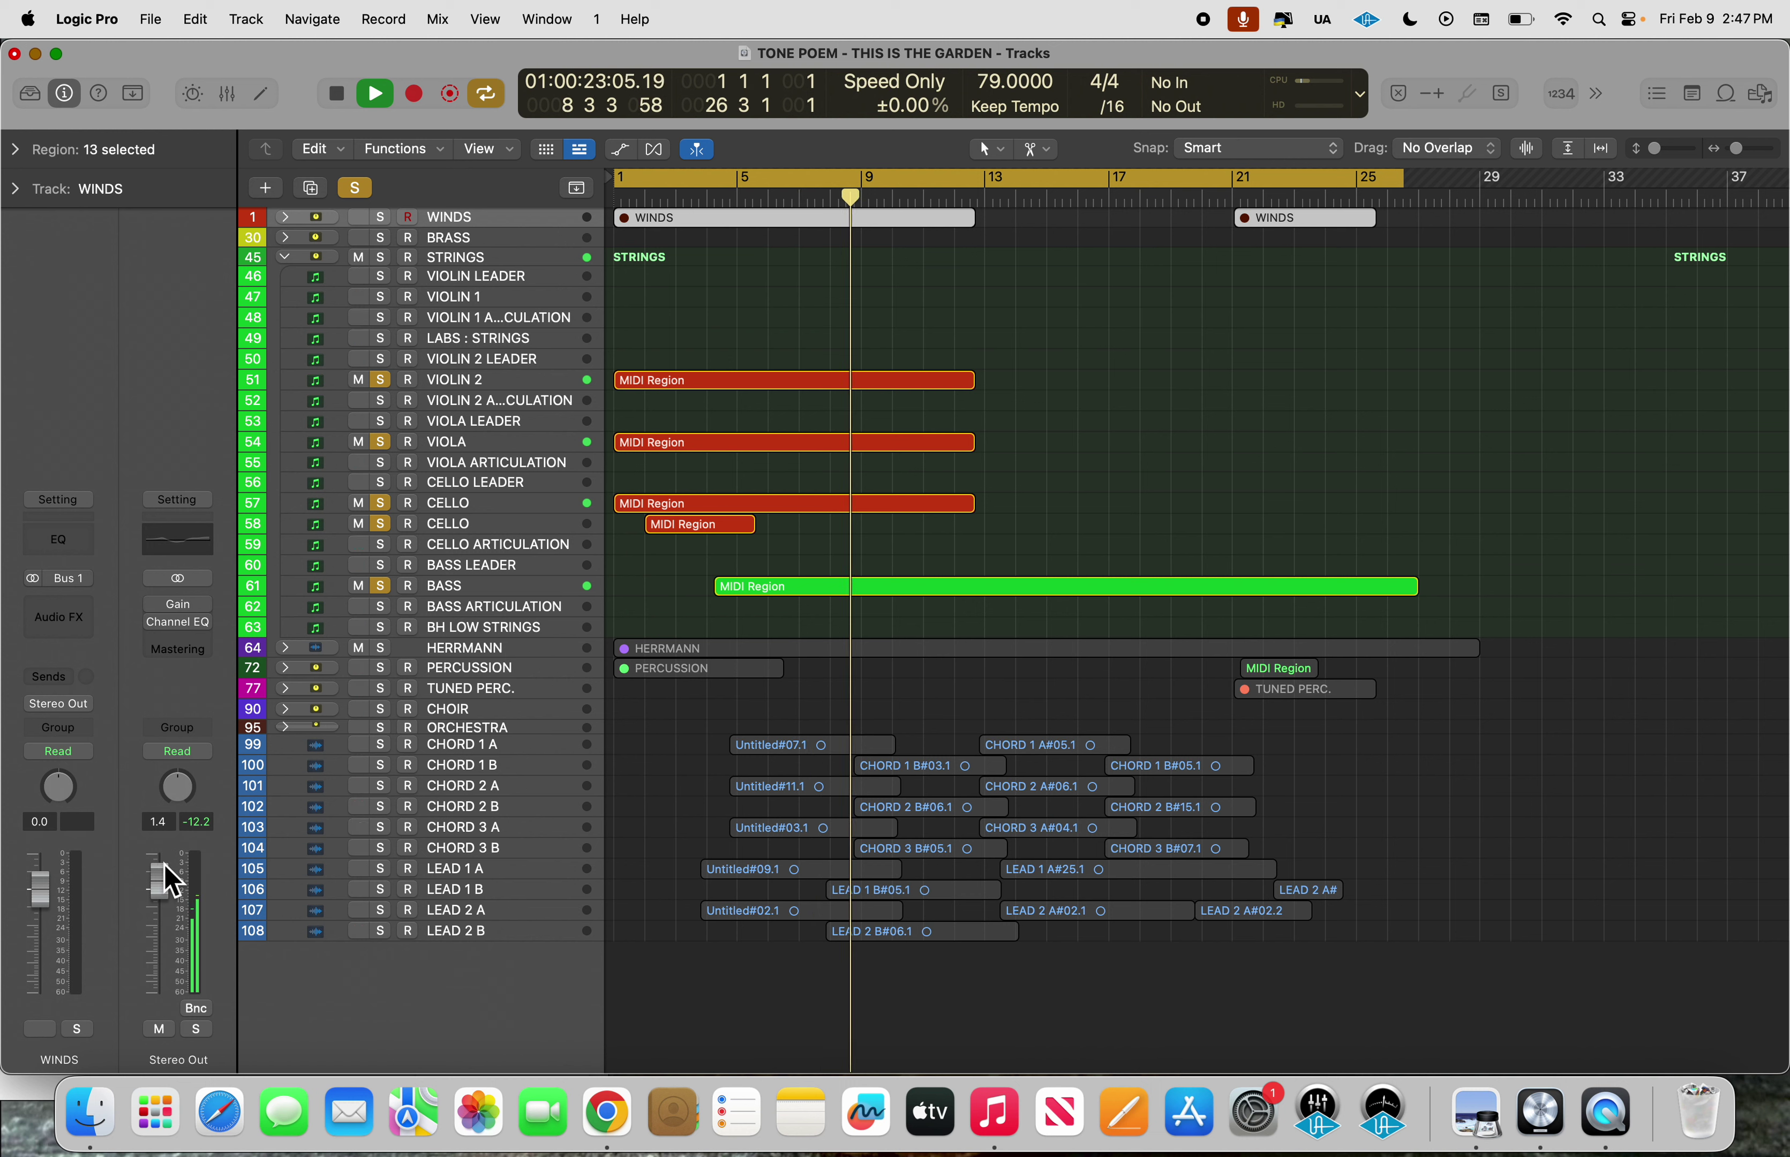
key(space)
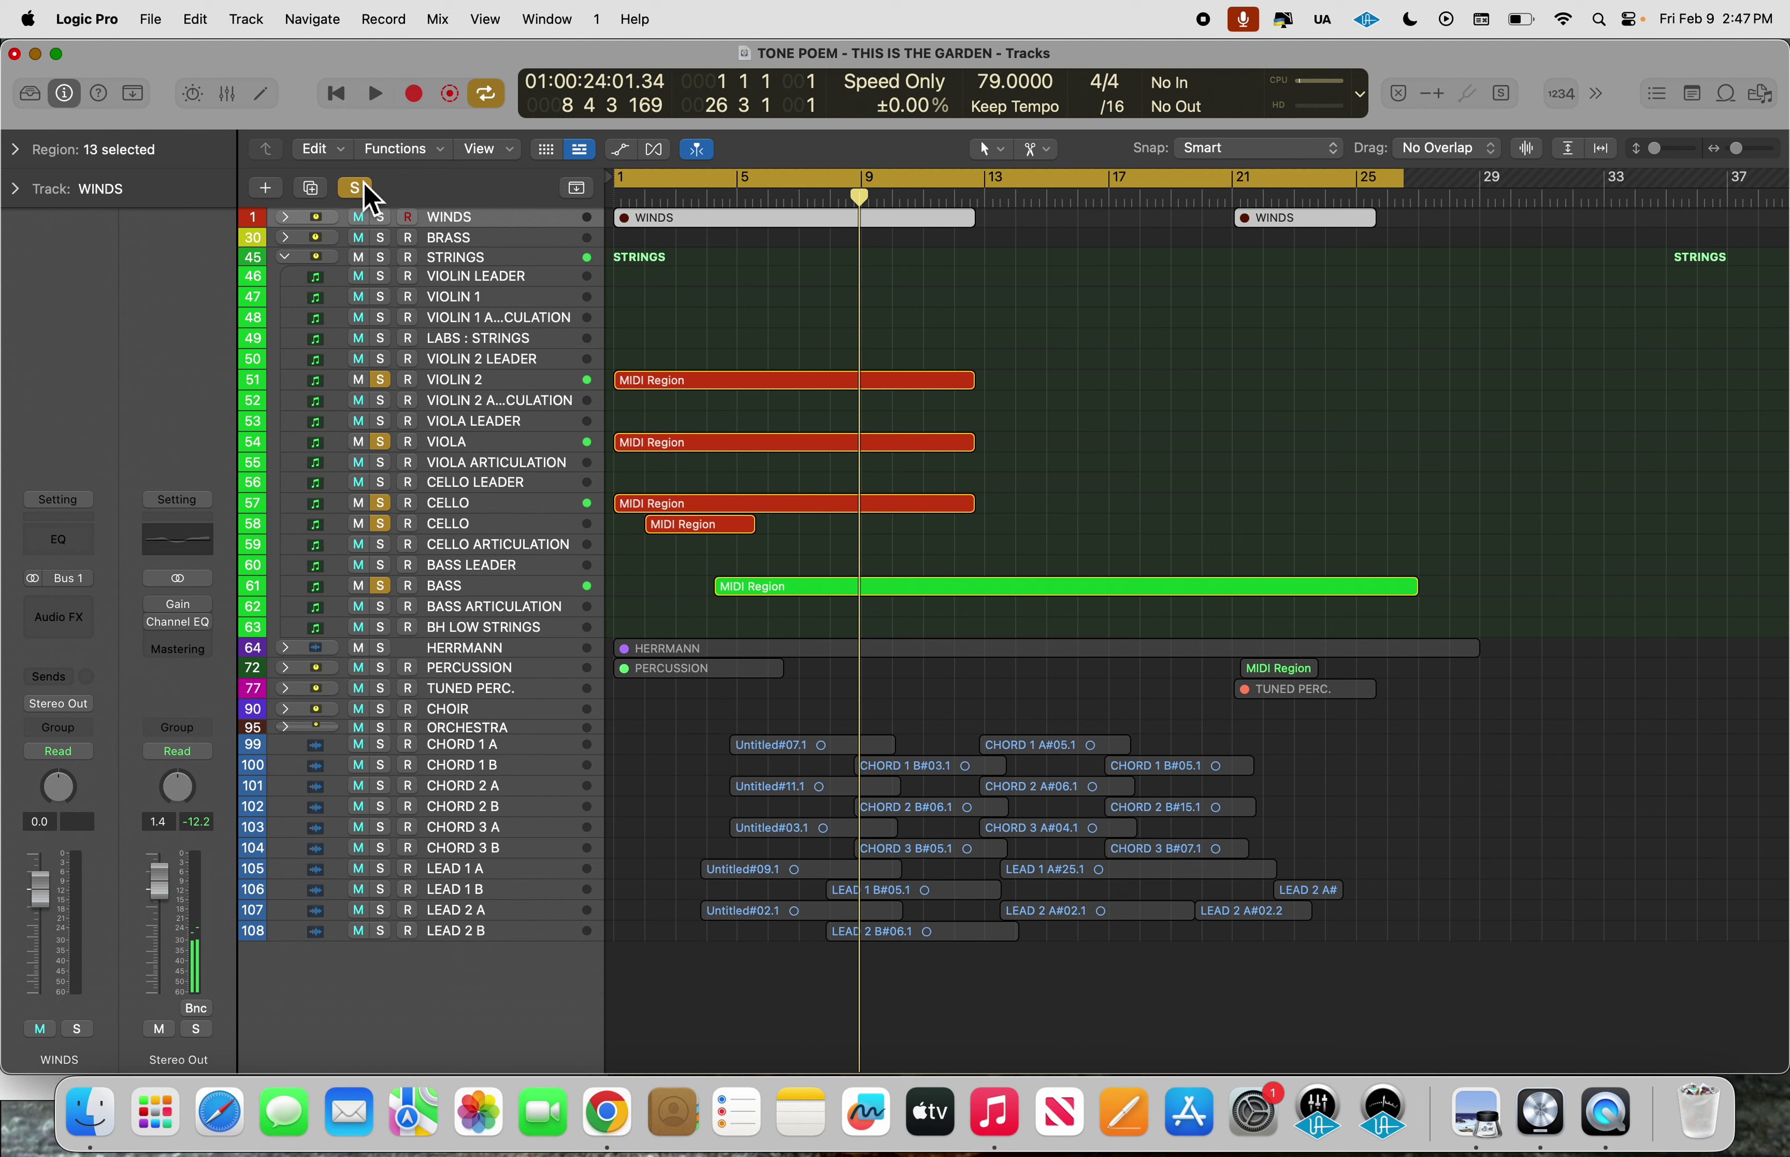
click(361, 192)
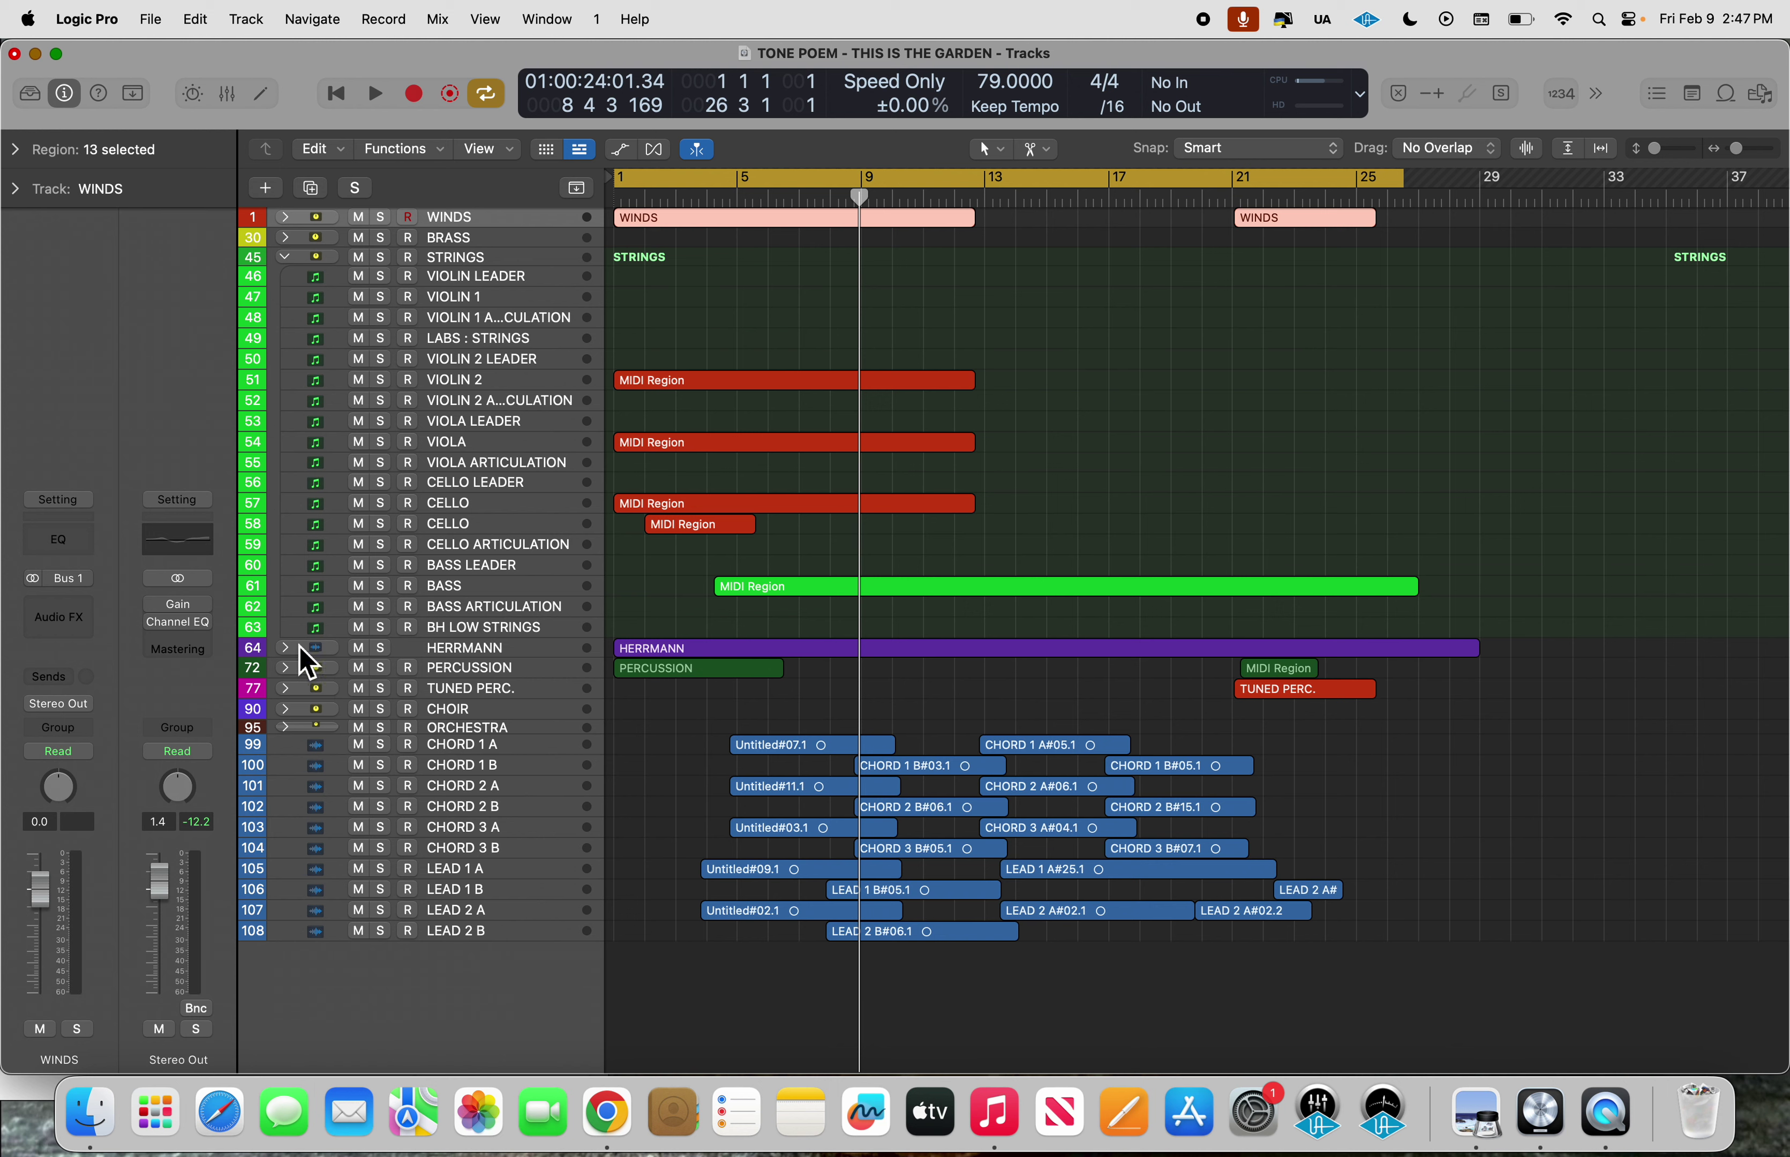
Expand HERRMANN, play the two BH tracks soloed, keep only the first soloed, and select its green region.
click(286, 648)
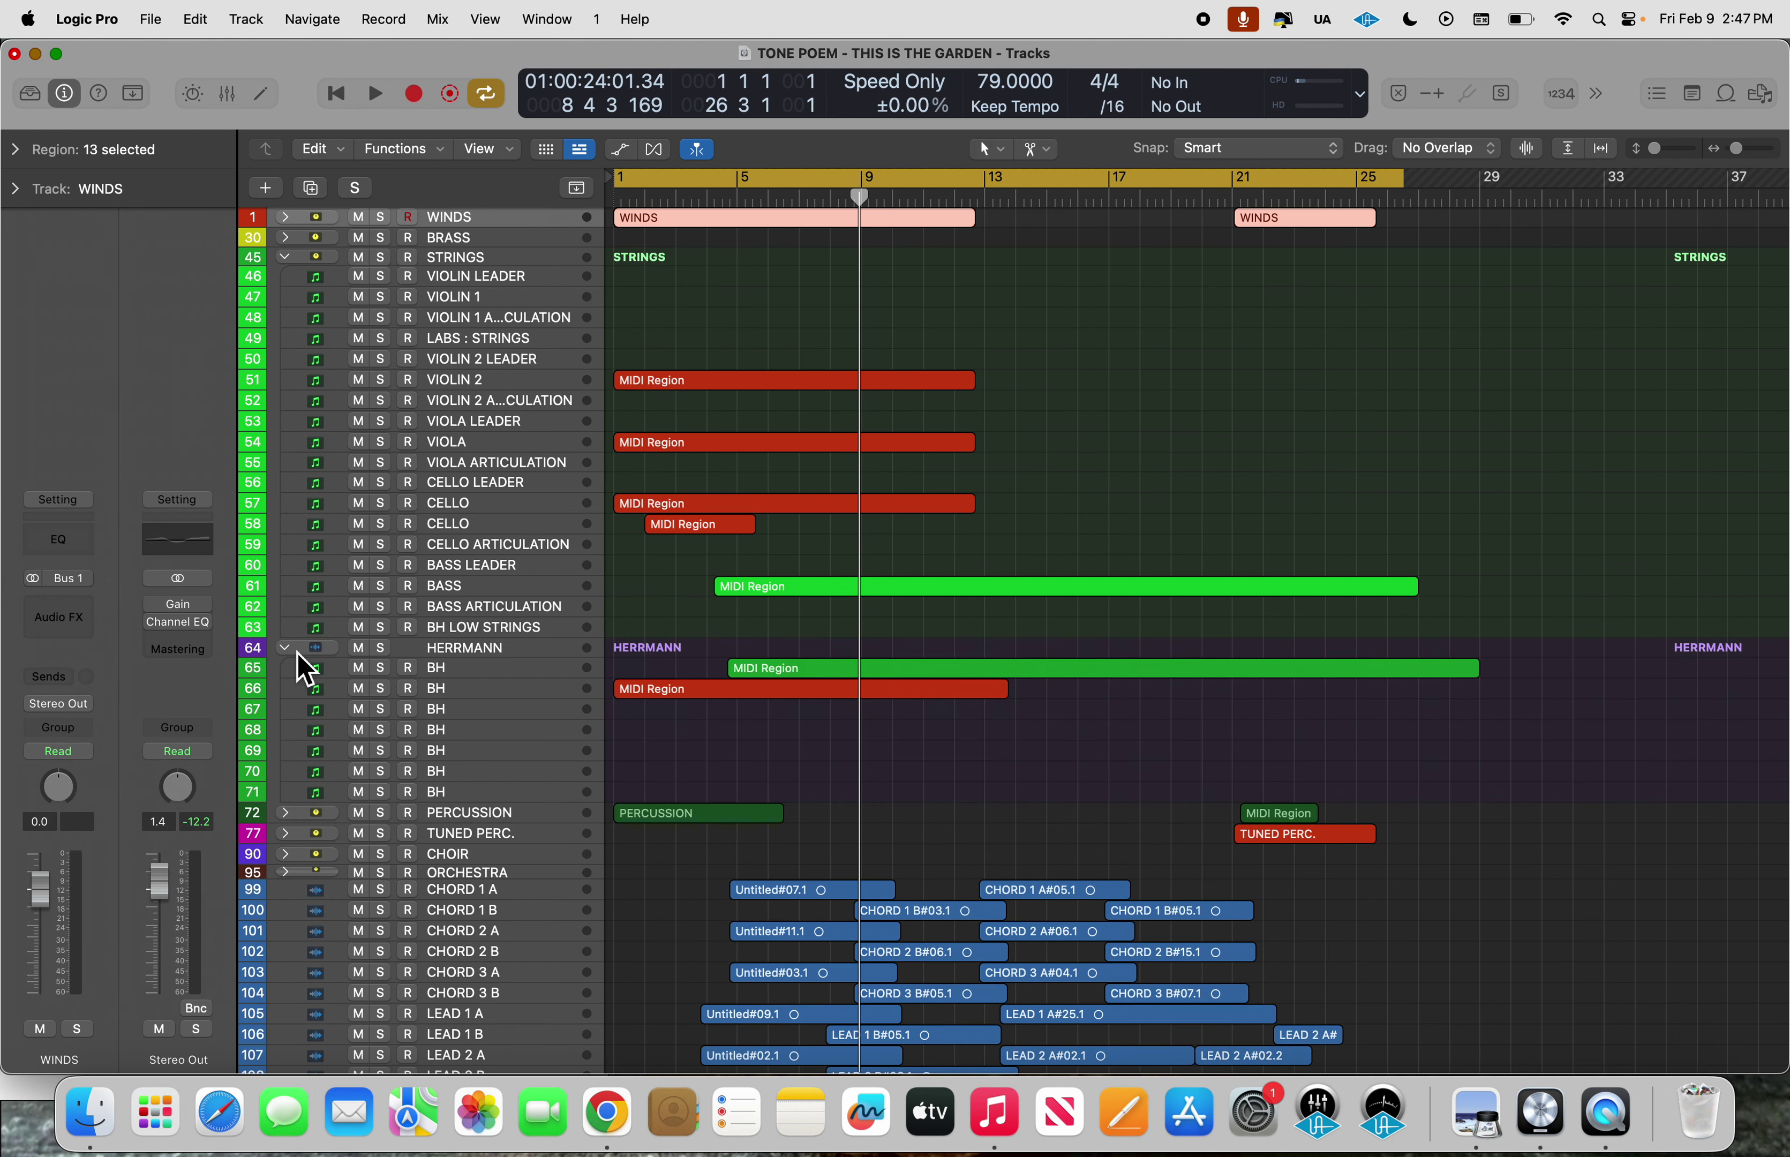
click(382, 676)
click(383, 690)
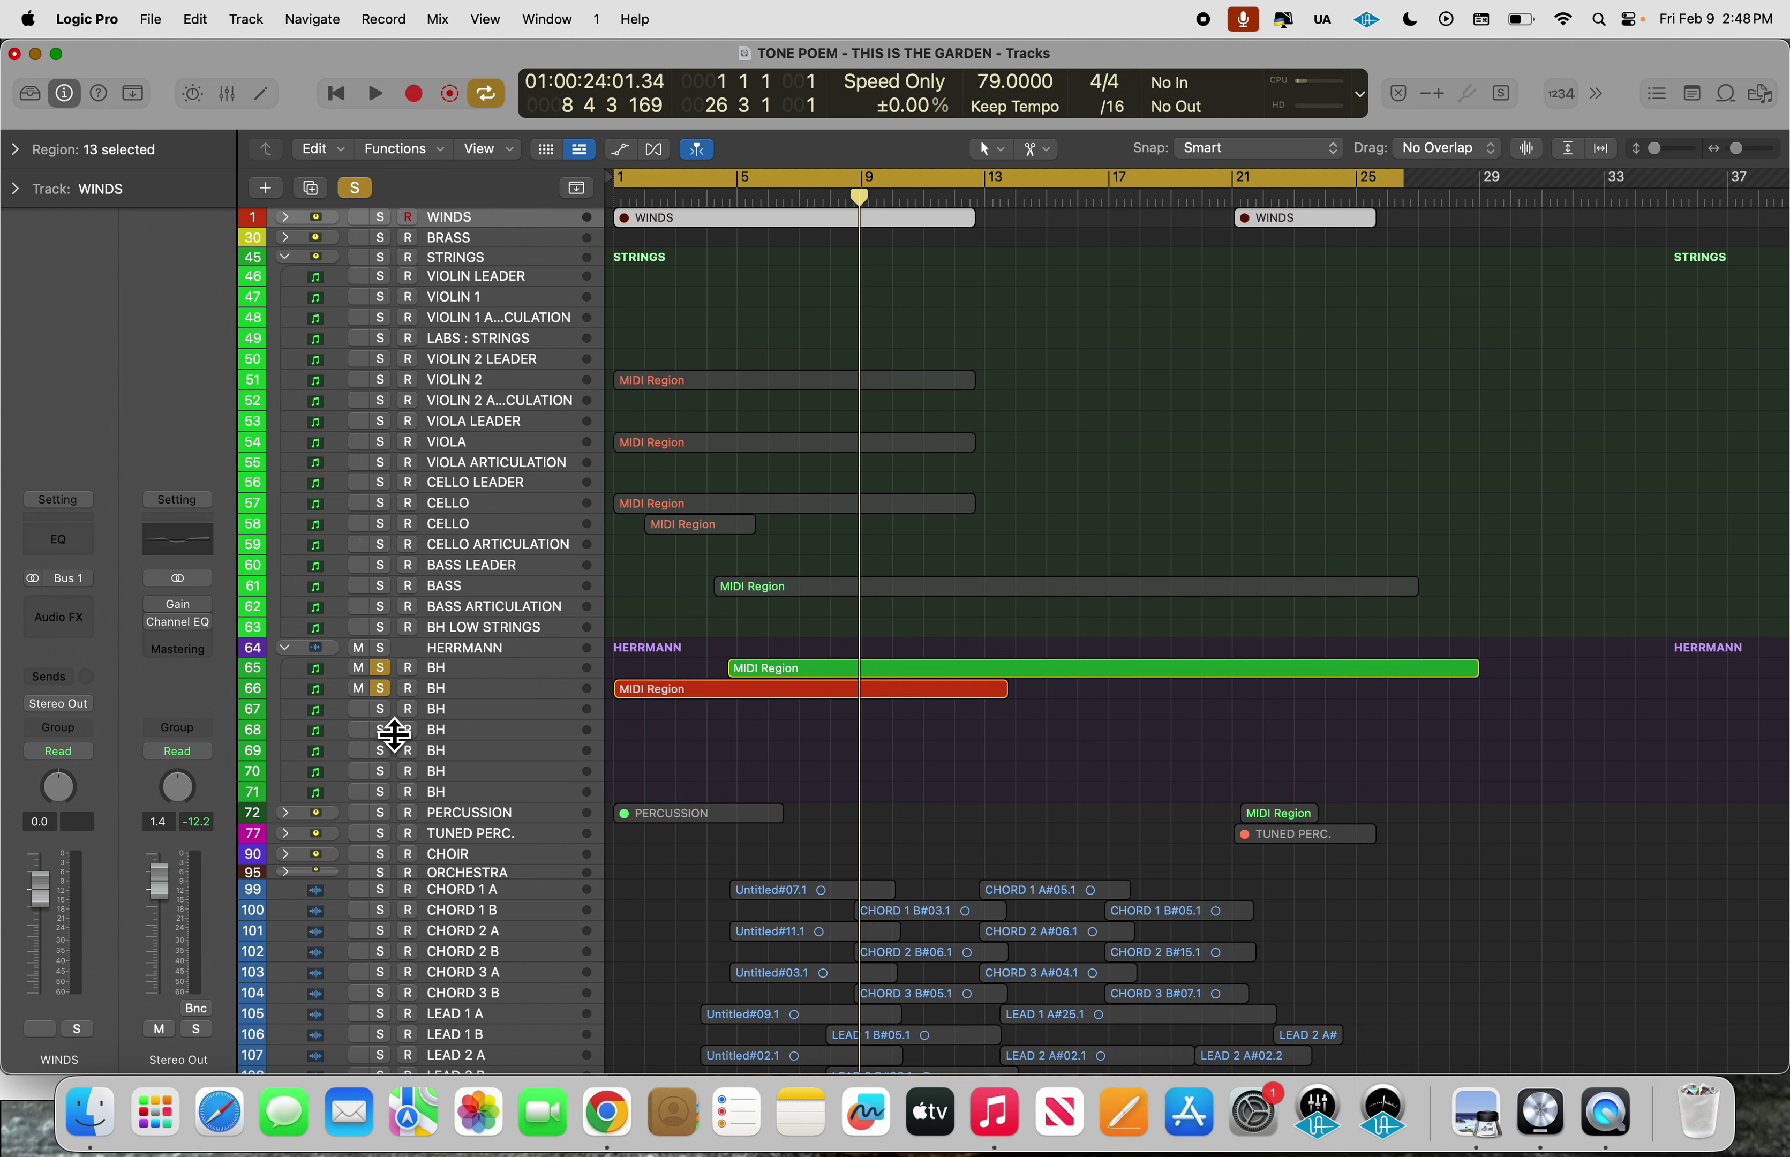
key(space)
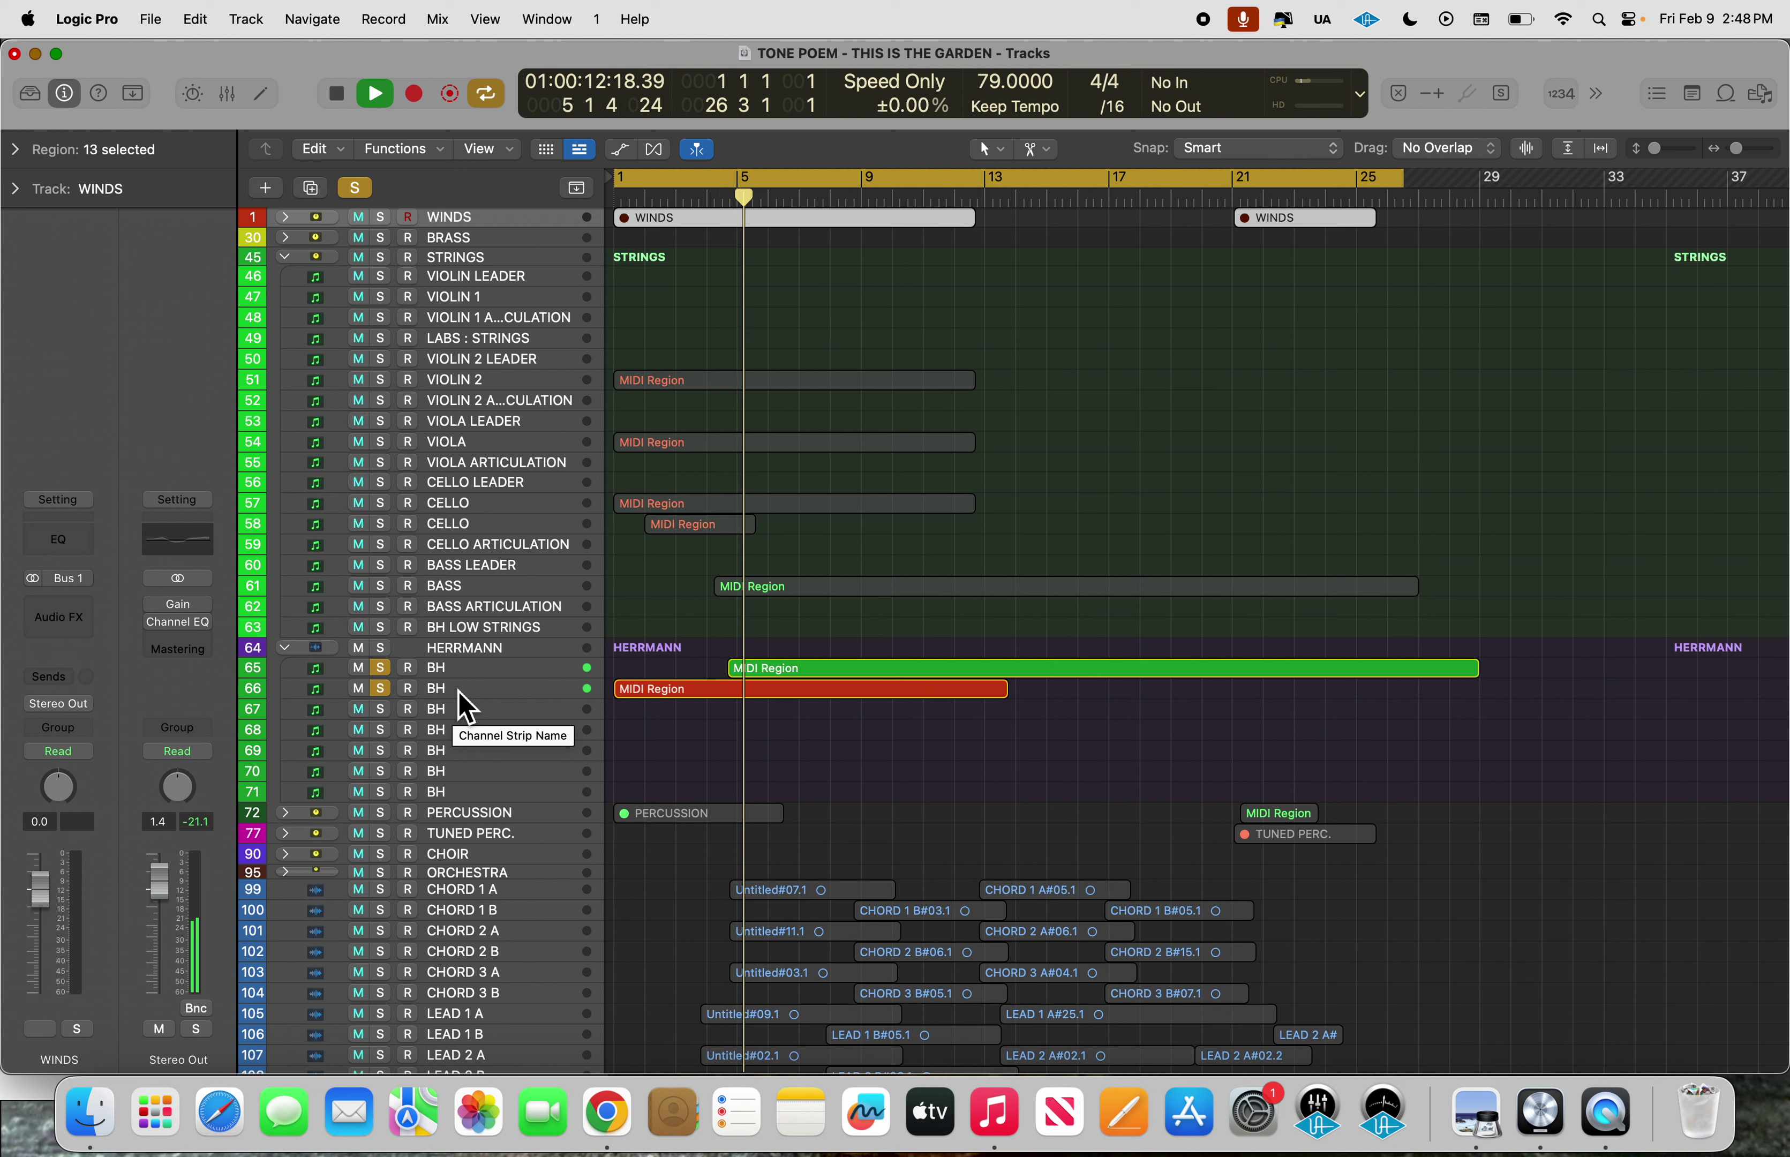
click(382, 690)
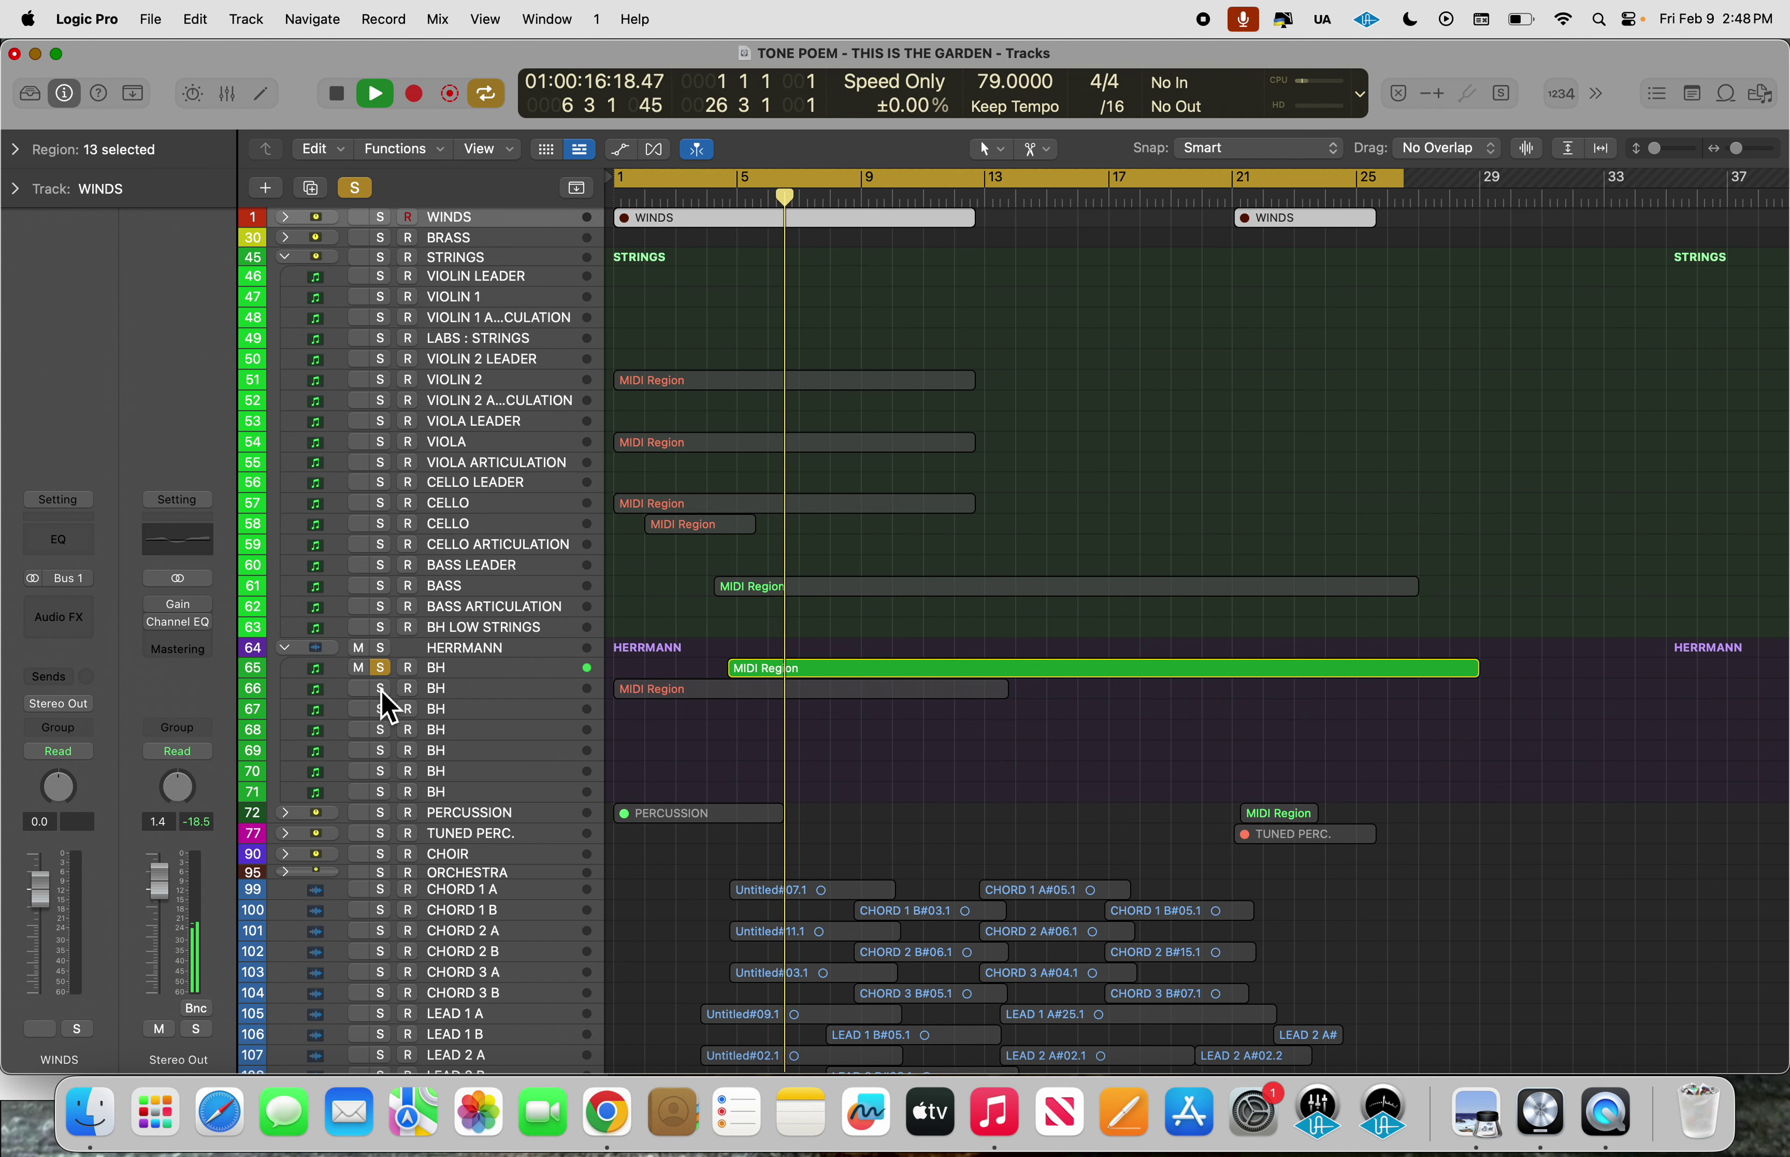
click(801, 669)
Open the BH region in the Piano Roll, zoom out horizontally, and stop playback.
double_click(802, 672)
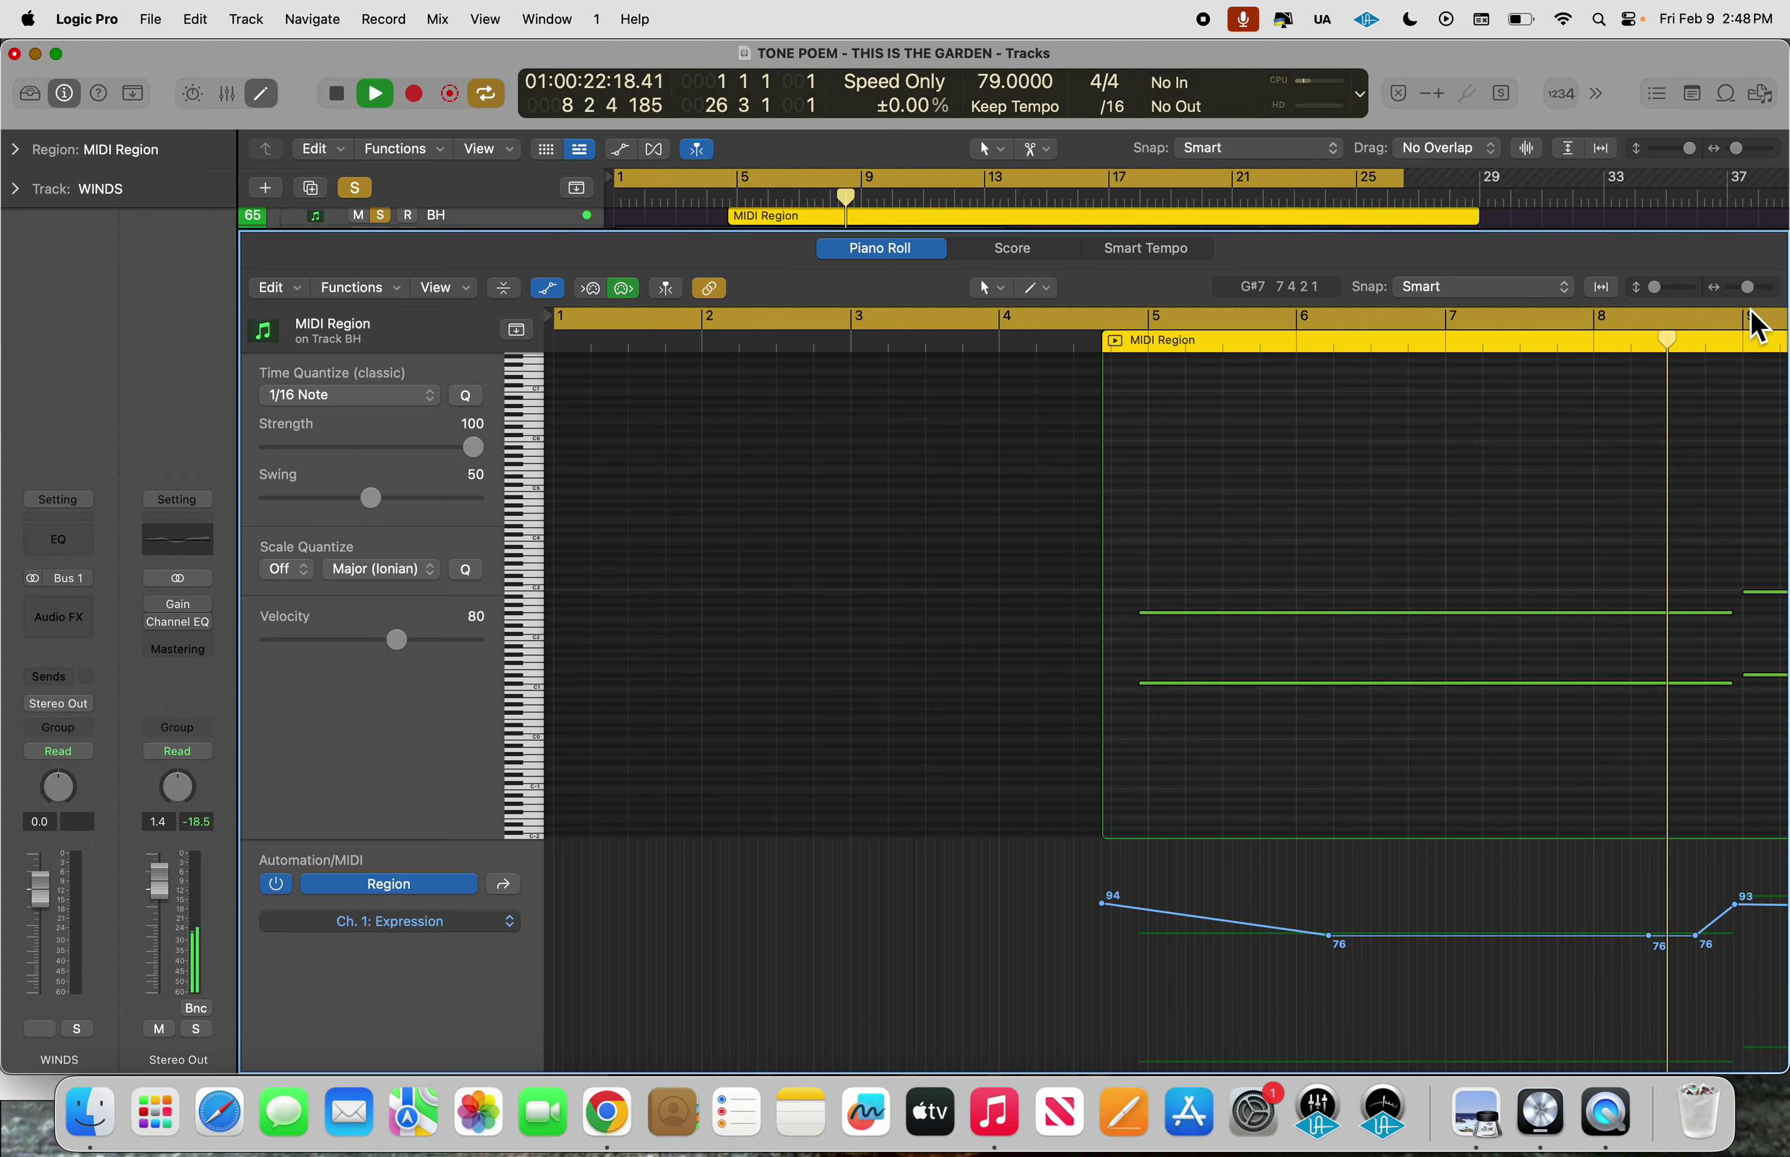
mouse_move(1749, 288)
mouse_down()
mouse_move(1753, 309)
mouse_move(1735, 292)
mouse_up()
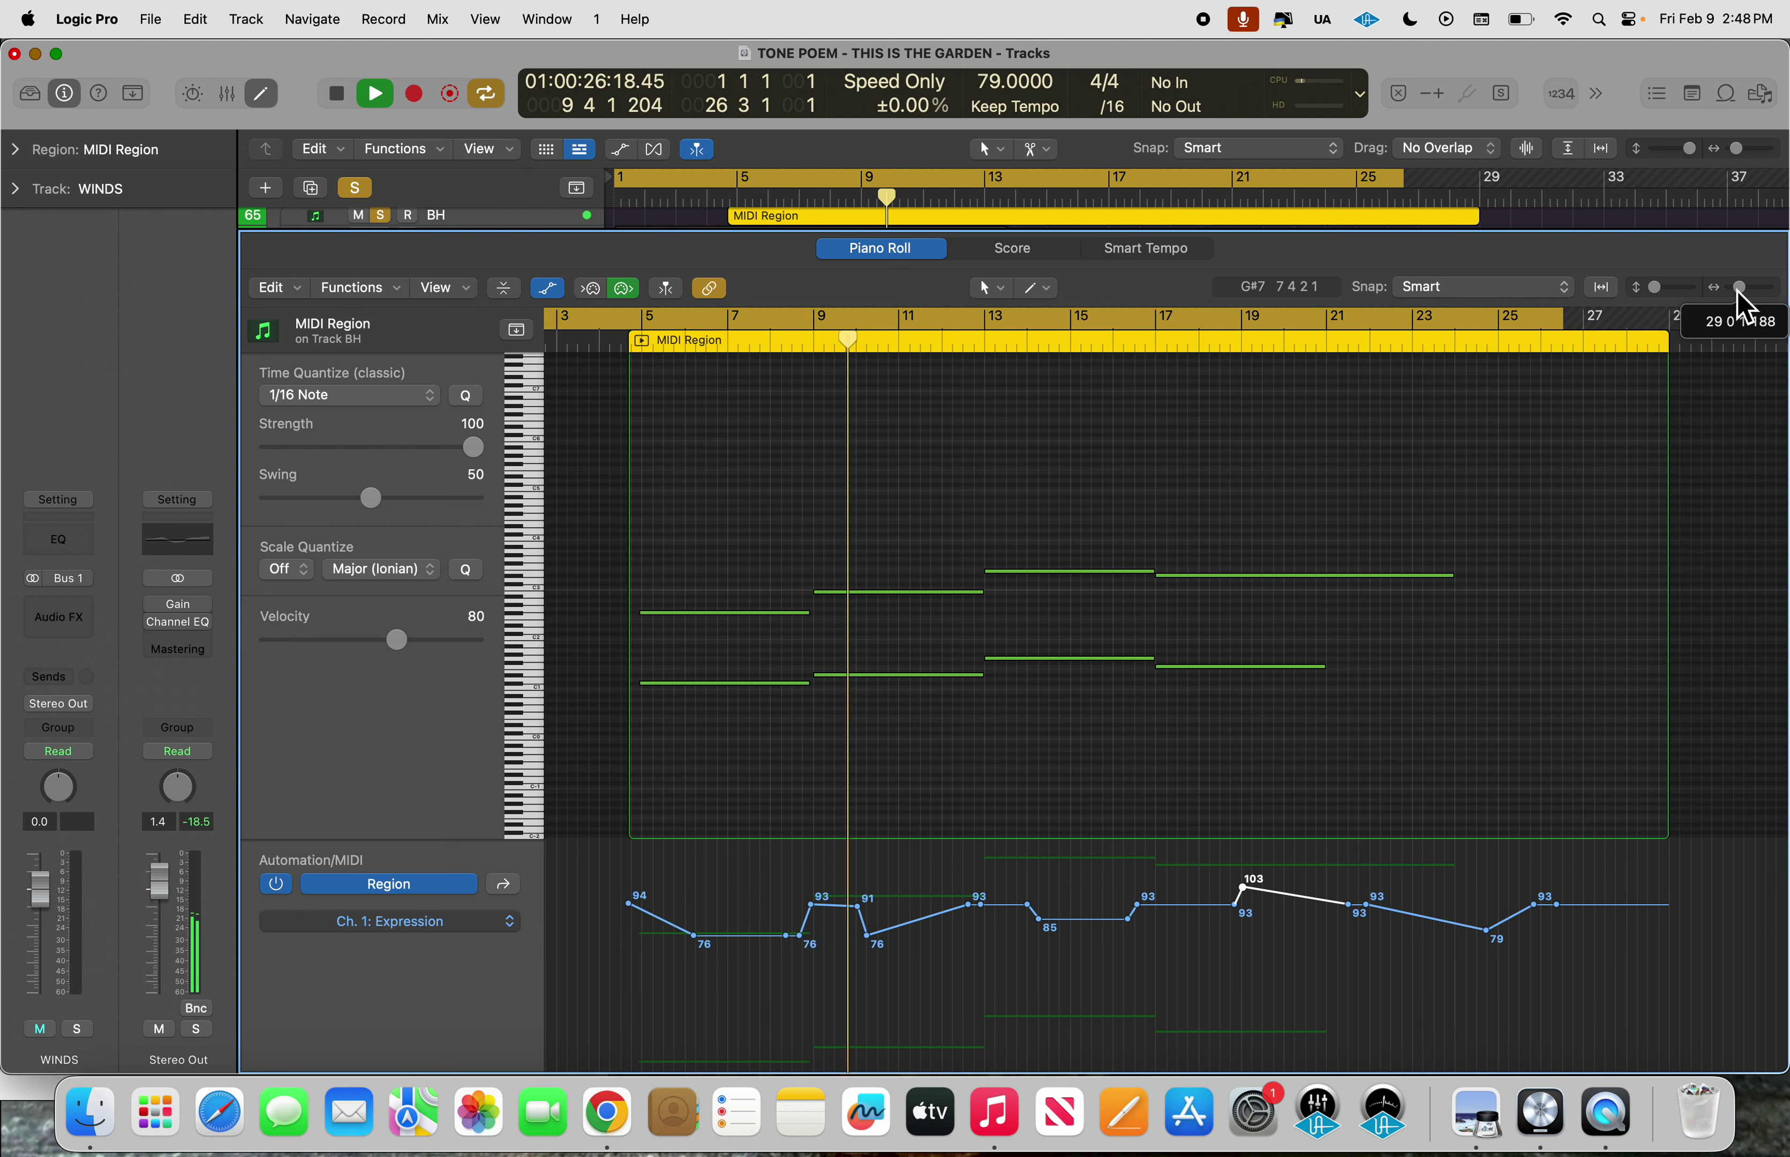
key(space)
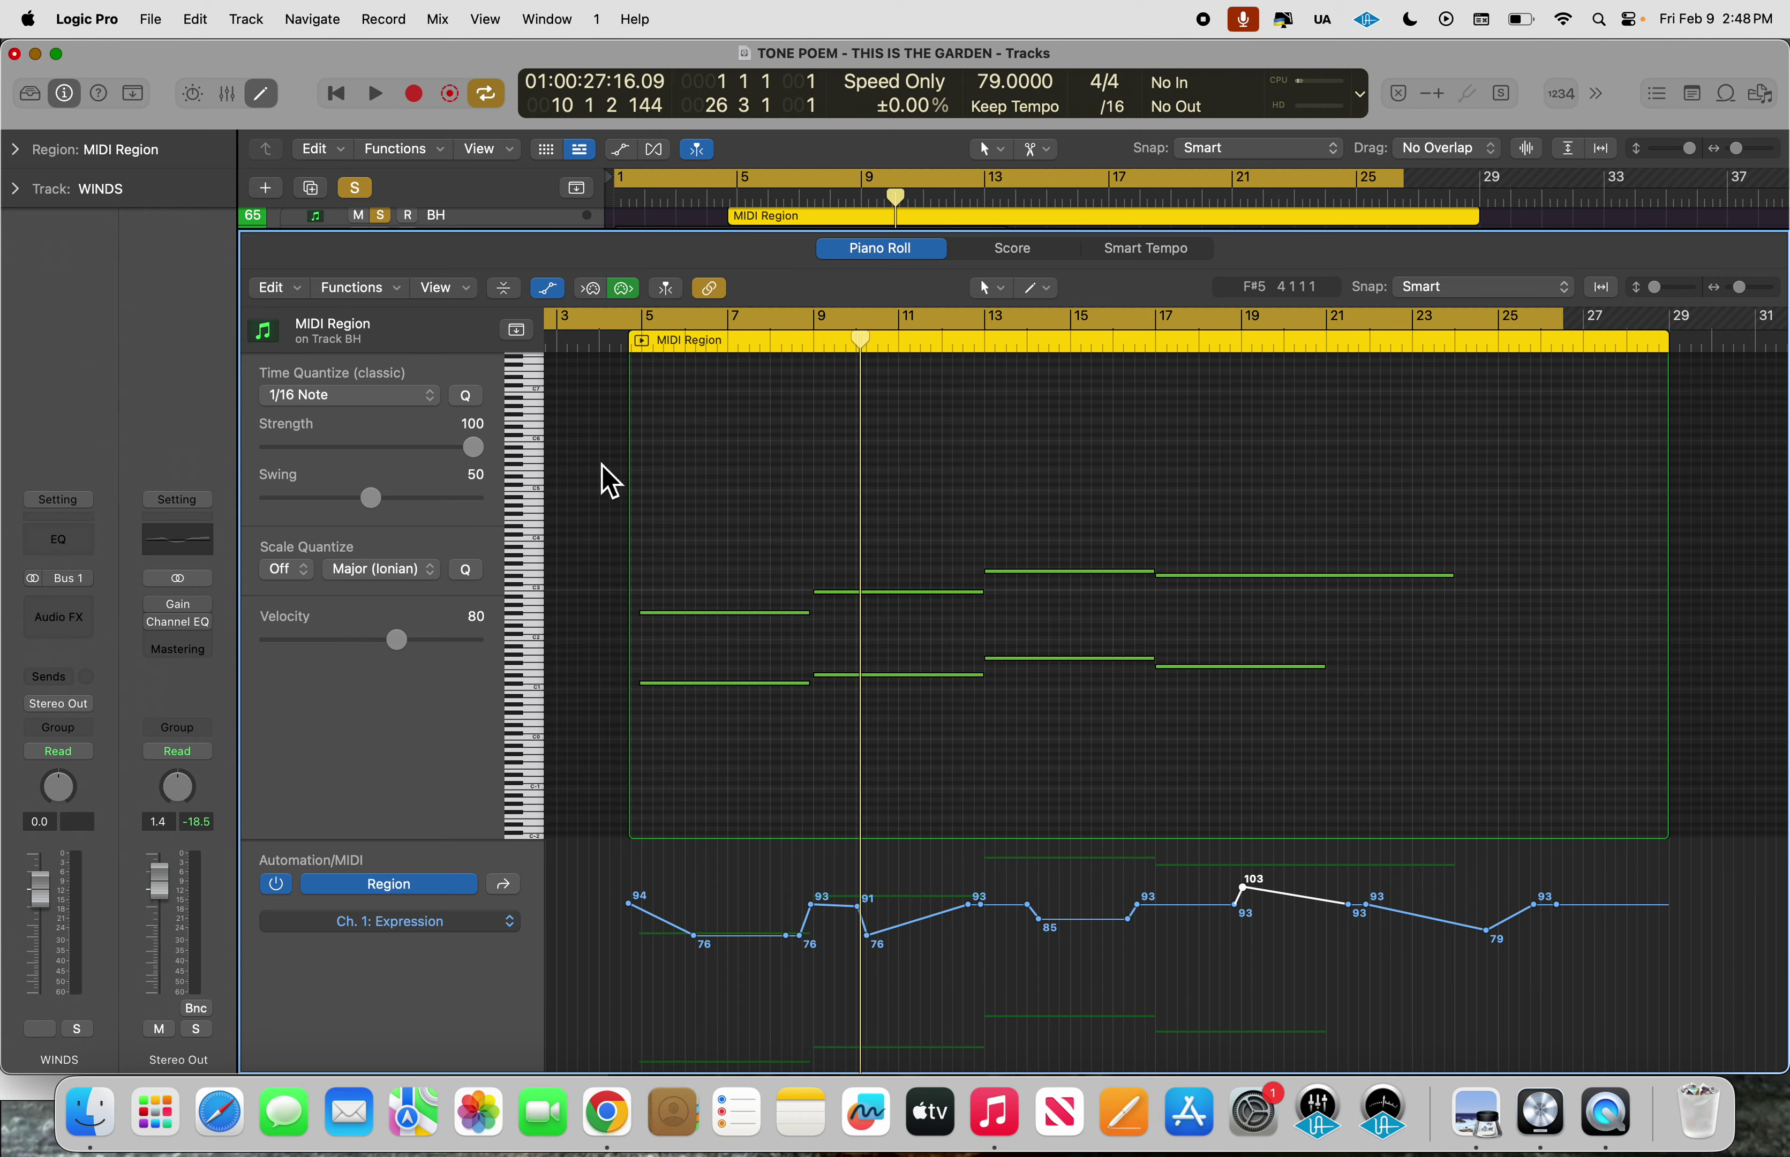
Close the Piano Roll, unsolo BH, collapse HERRMANN and STRINGS, and expand PERCUSSION.
key(e)
key(e)
key(e)
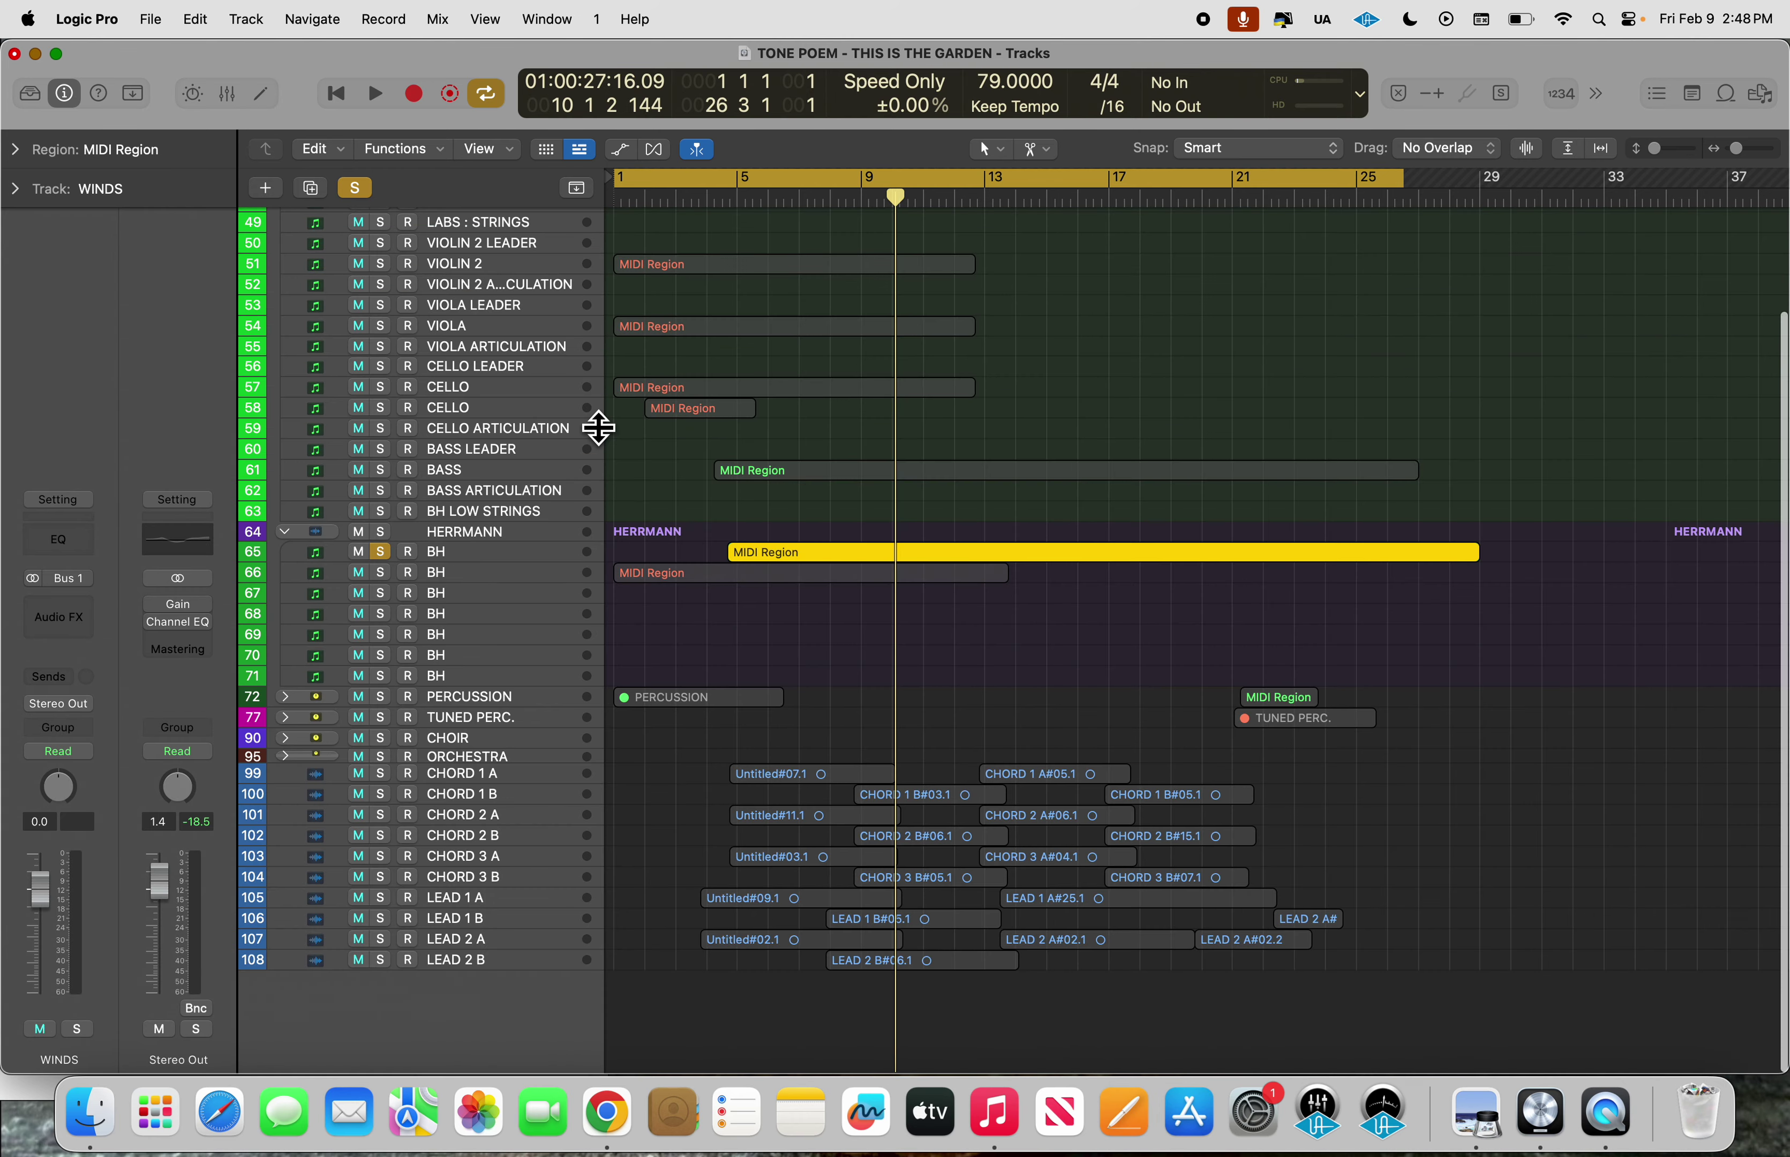
key(ctrl+alt+super+m)
key(super+z)
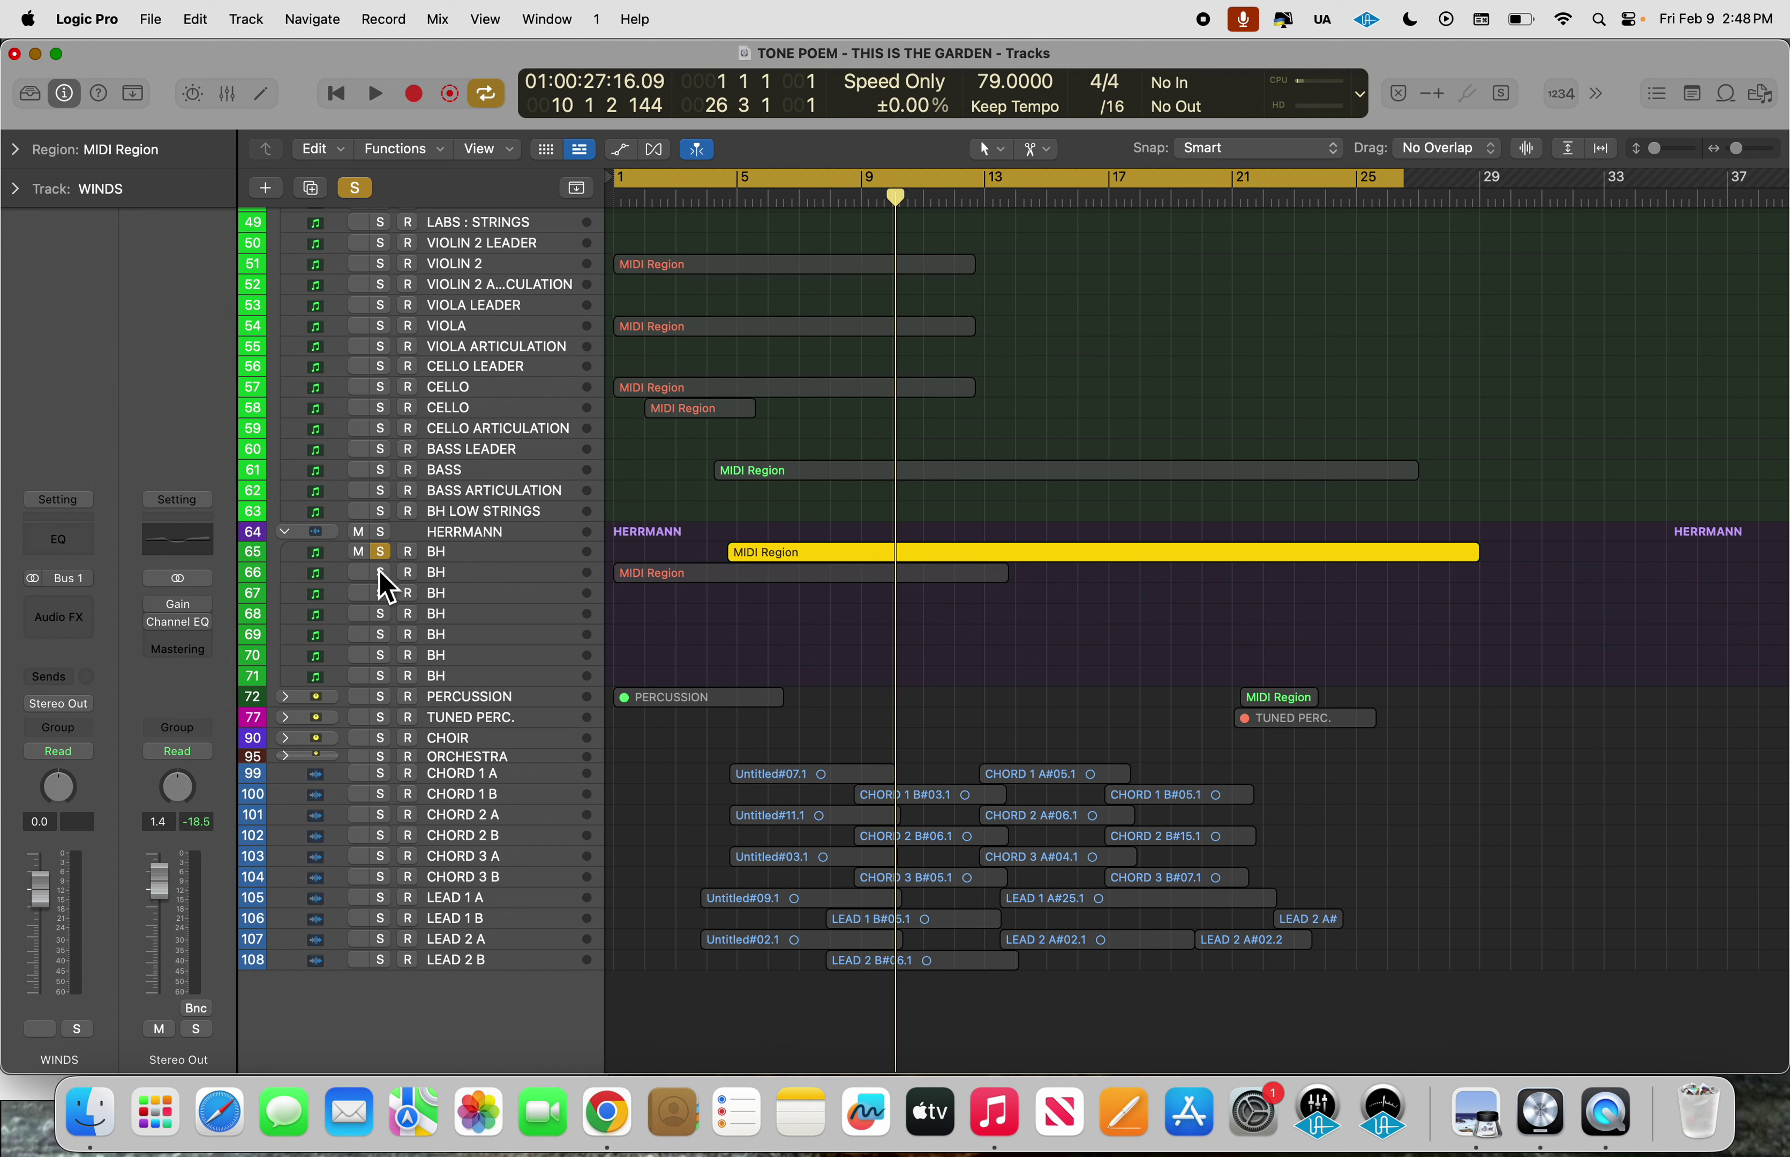
click(381, 555)
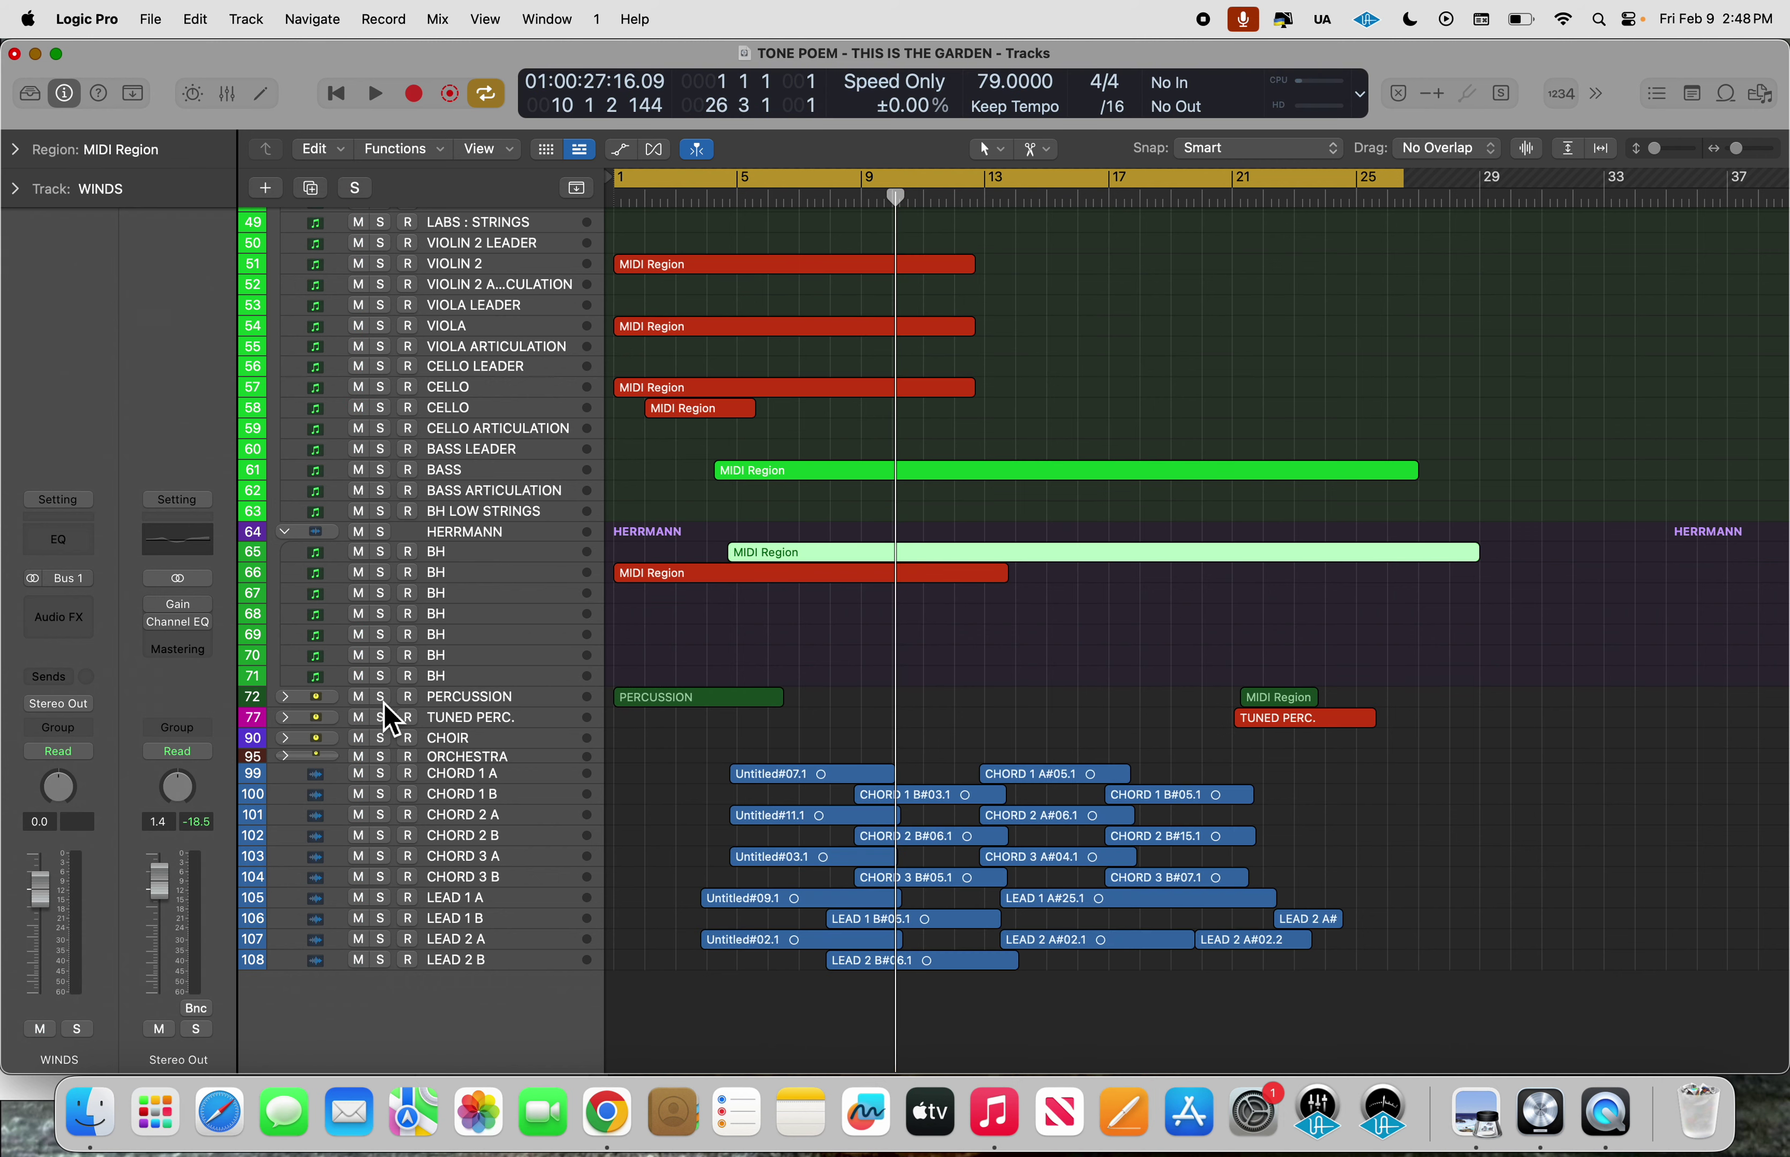
click(290, 540)
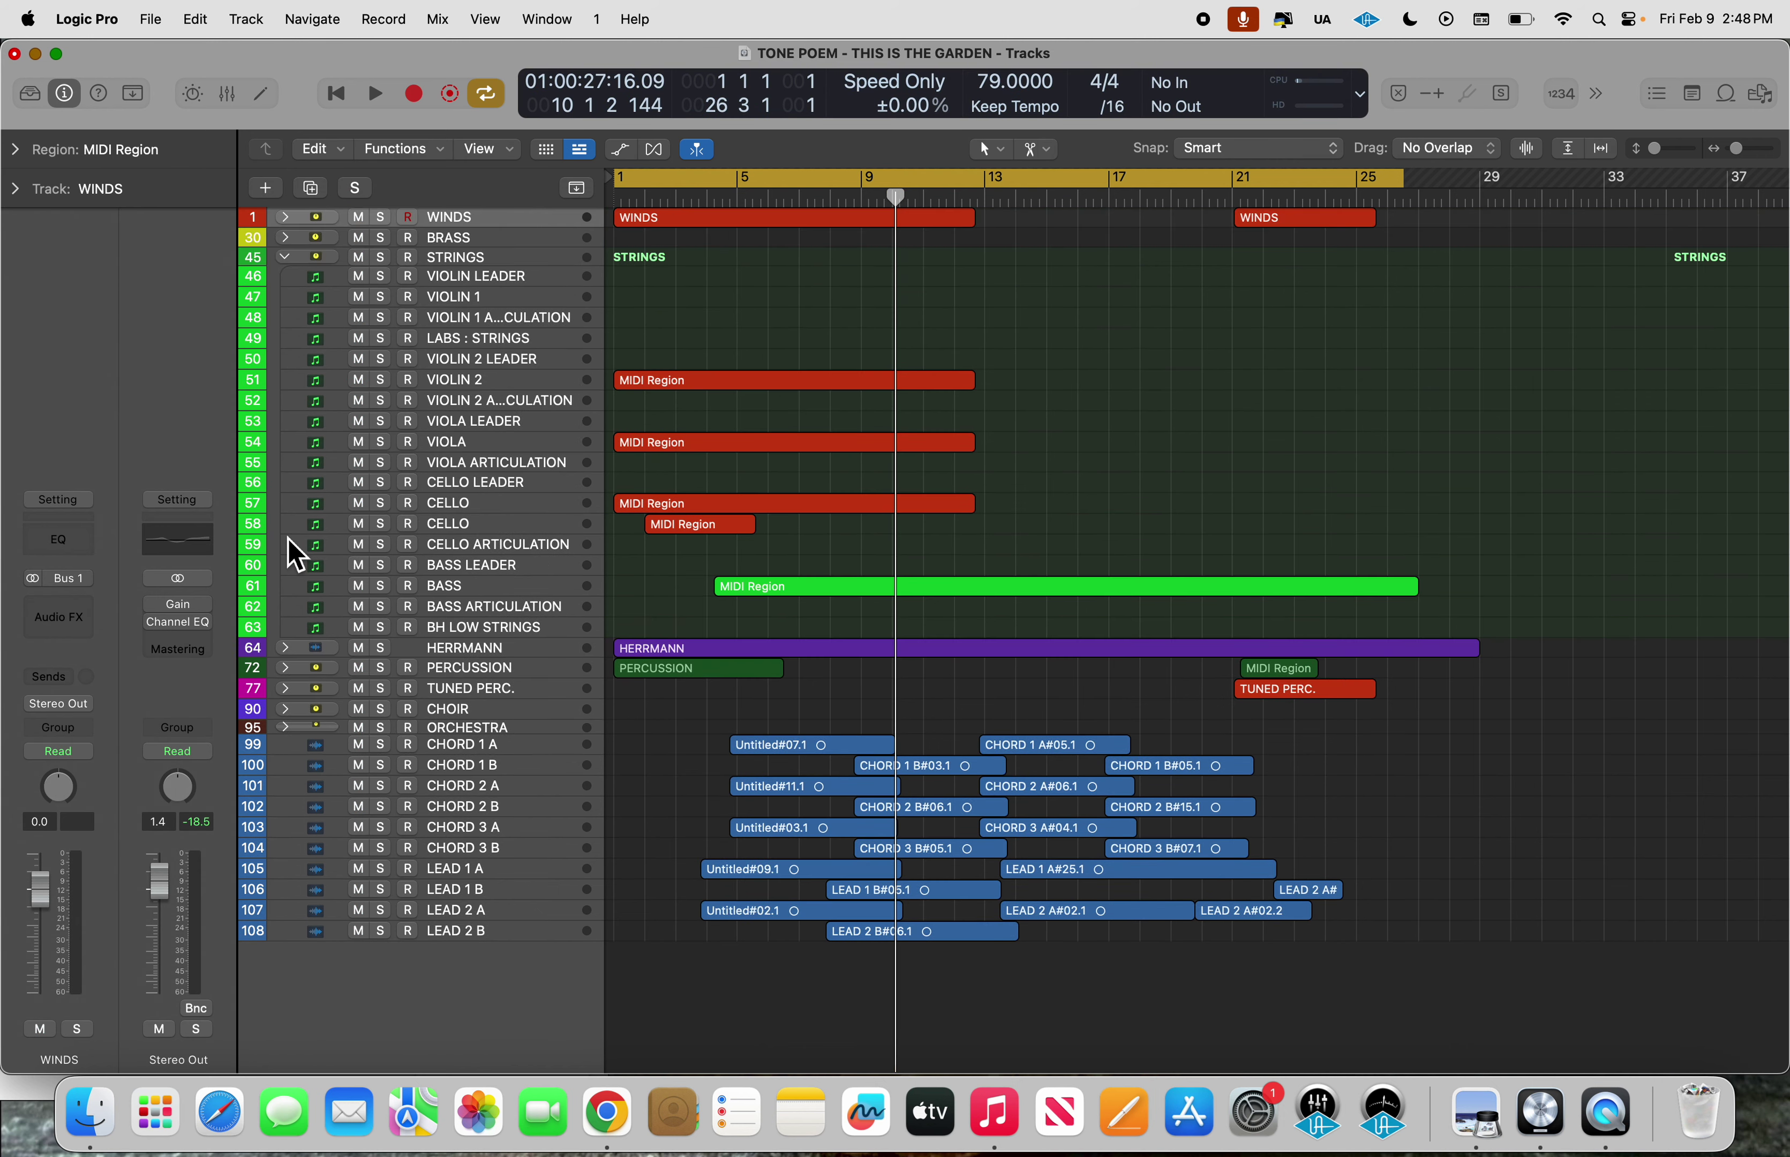
click(286, 258)
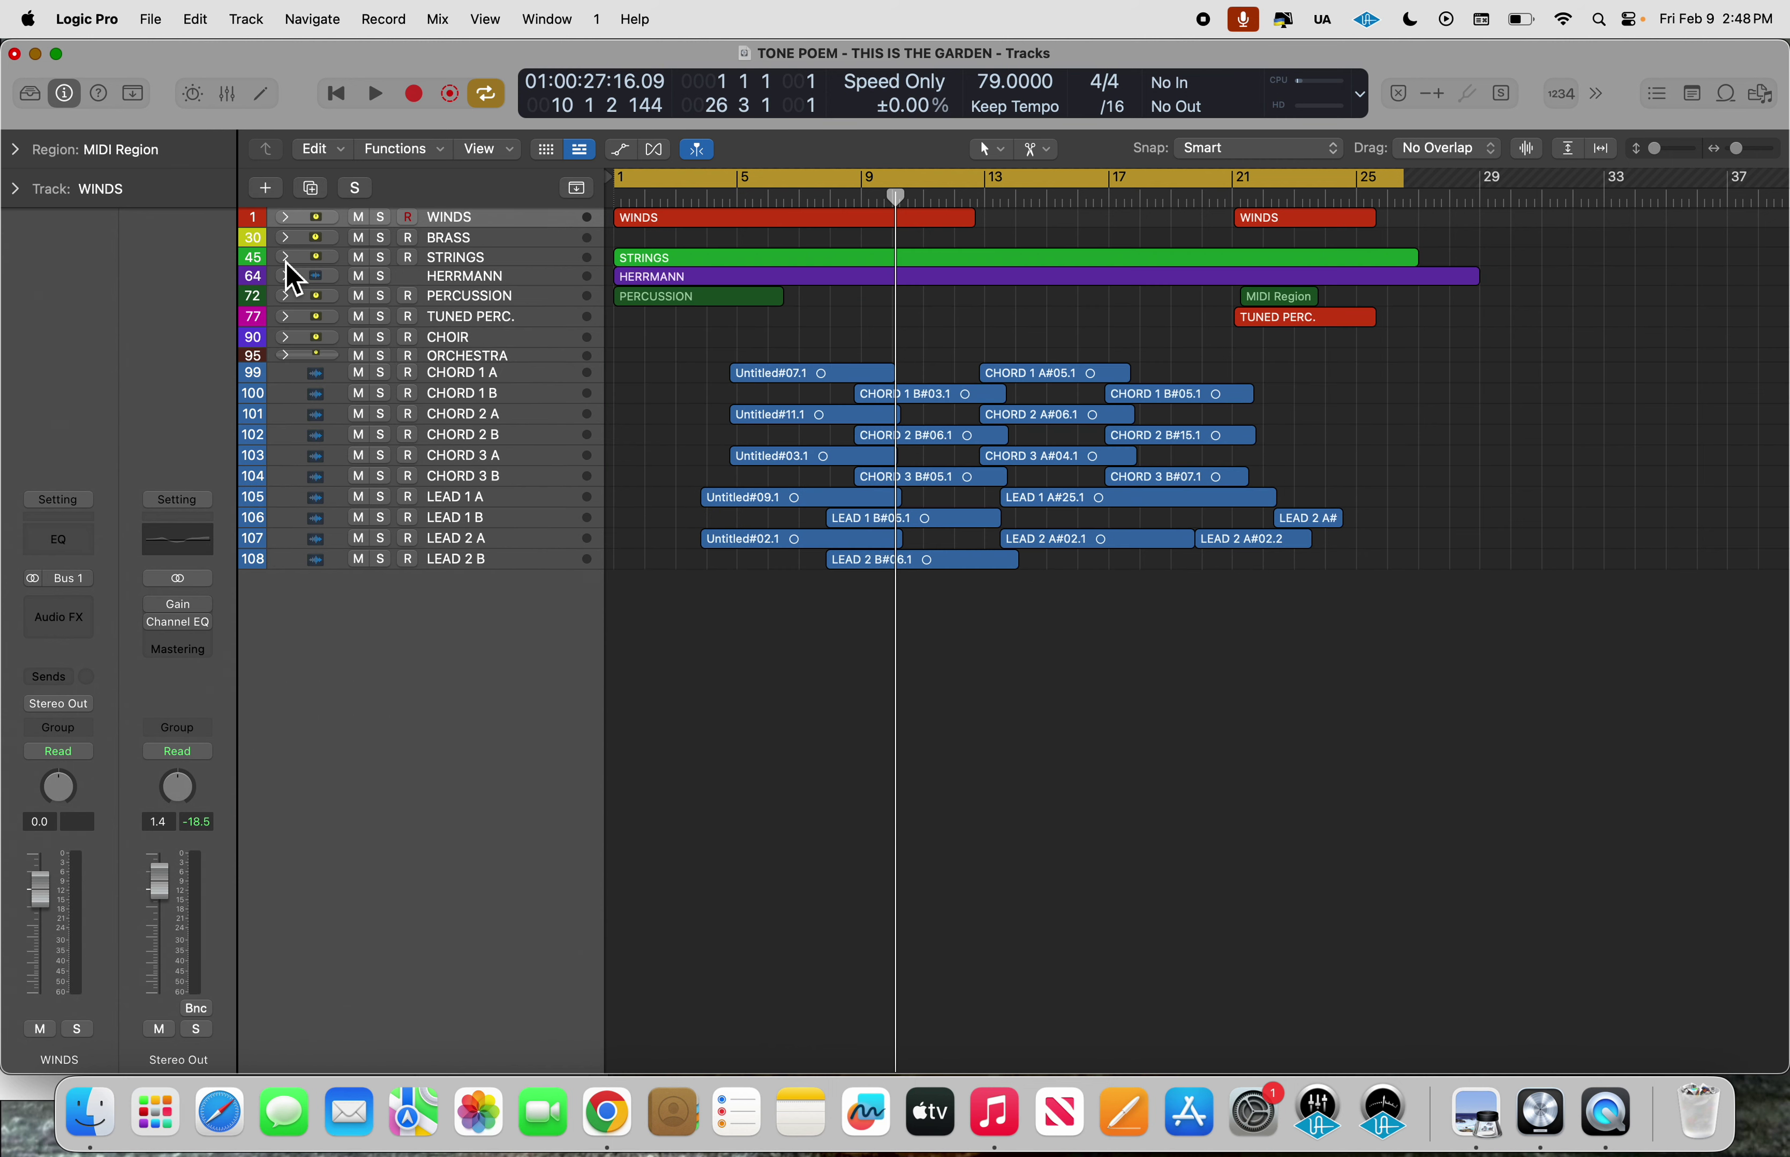
click(286, 296)
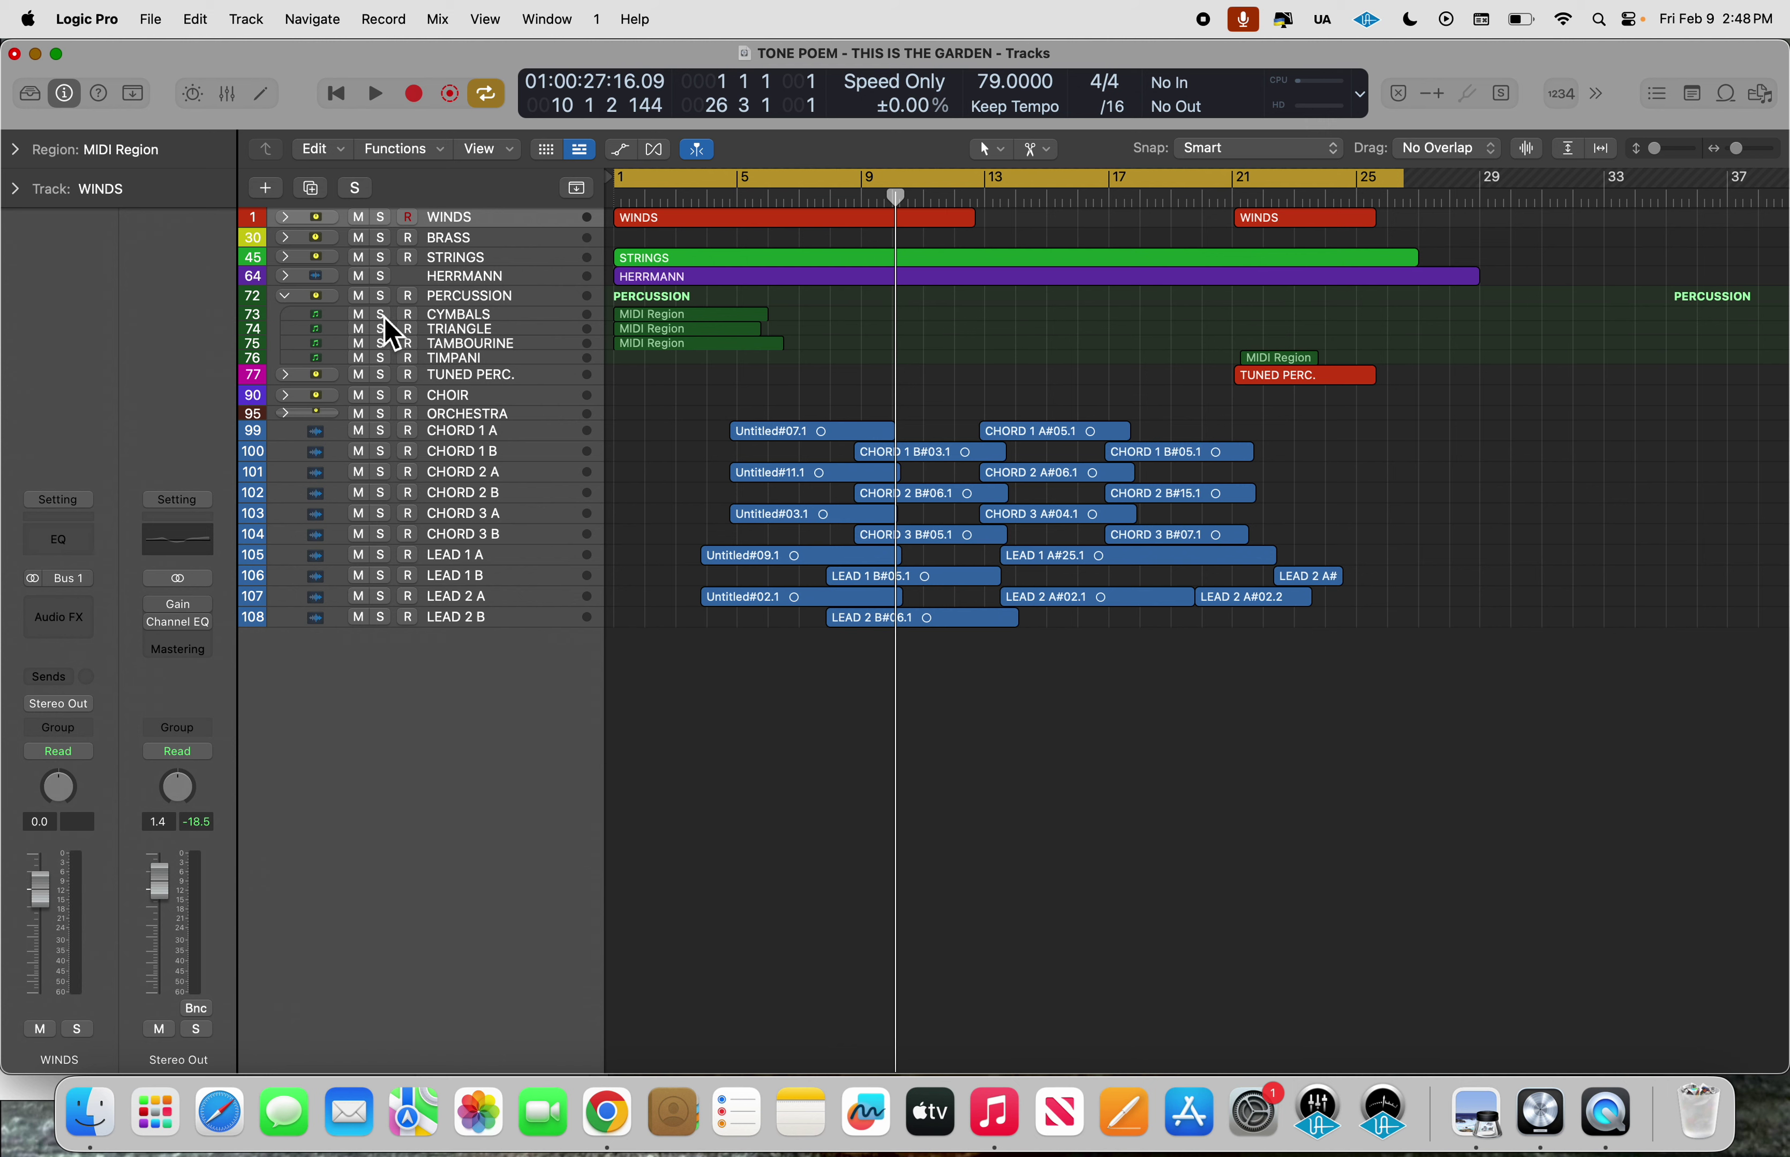
Solo cymbals, triangle, tambourine and timpani, play from the start, and raise Stereo Out to 2.4 dB.
drag(382, 314, 382, 356)
key(Return)
key(space)
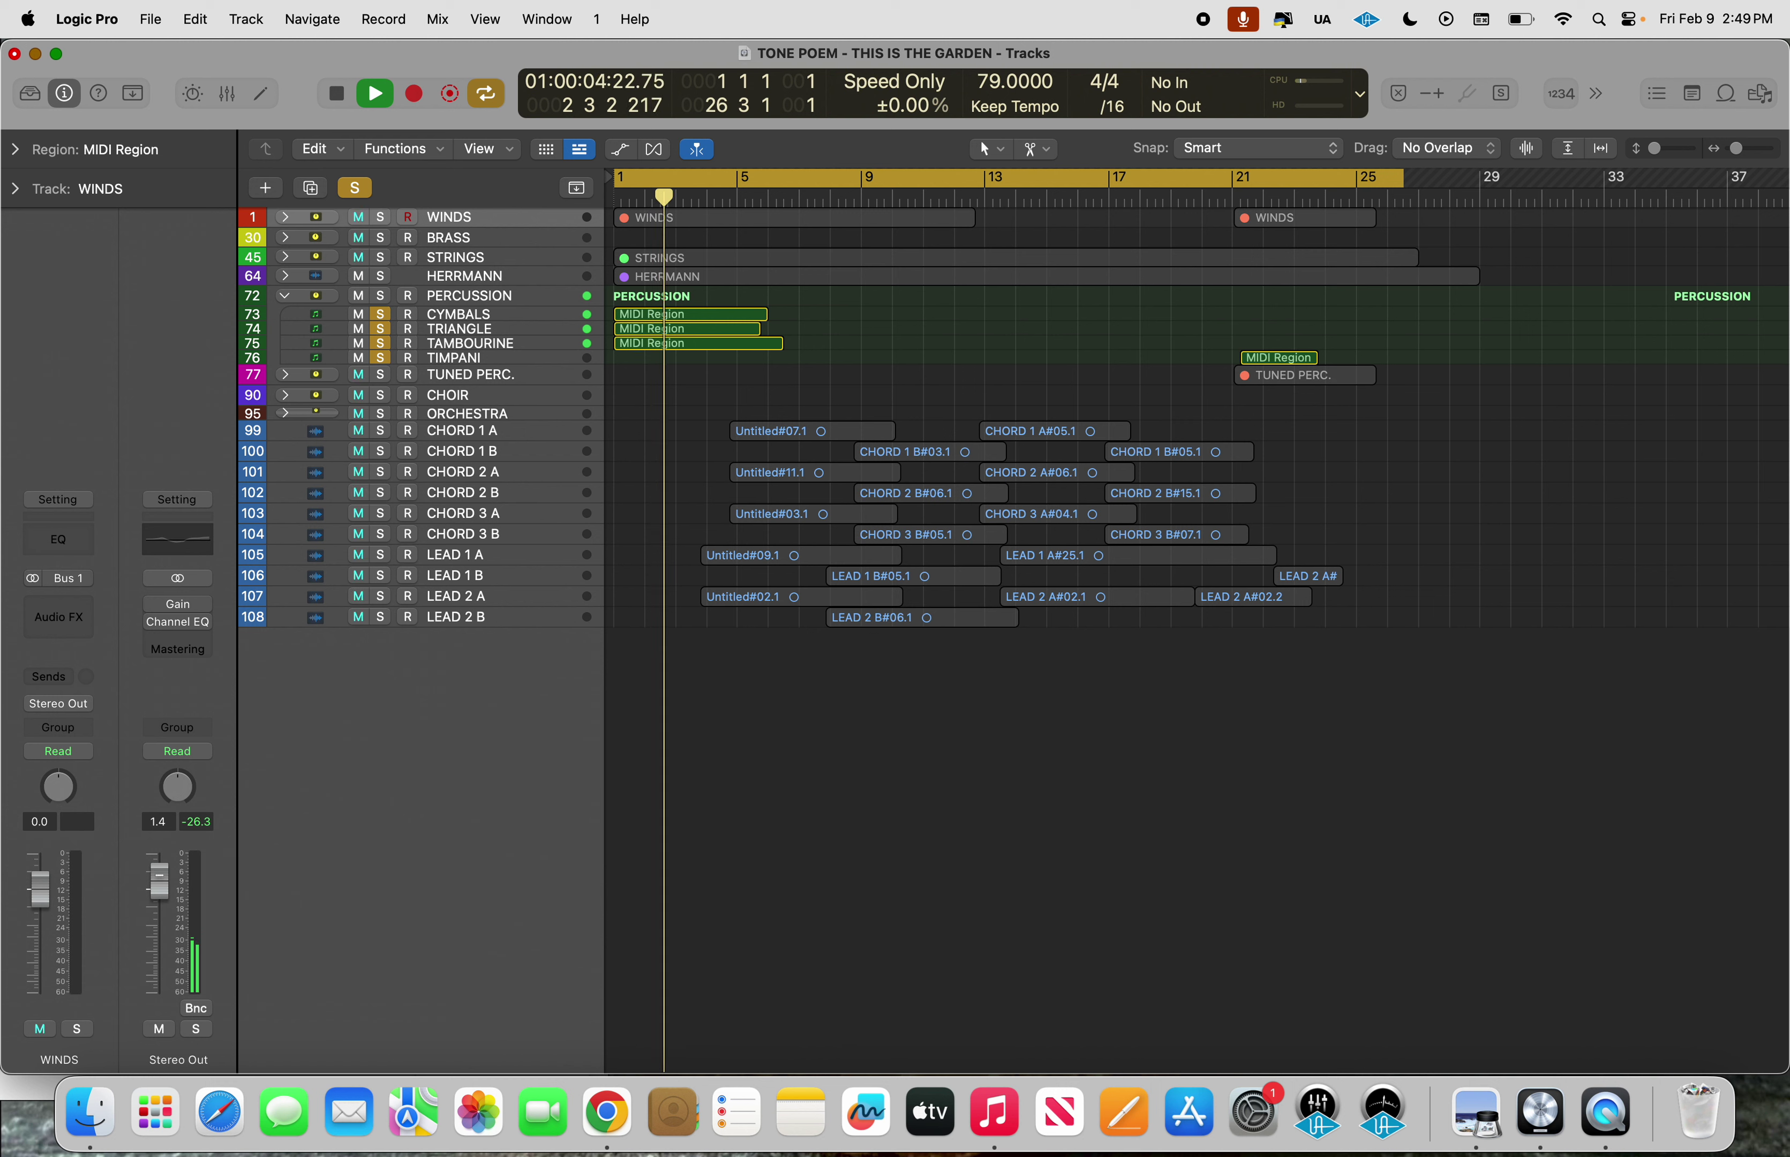
drag(158, 882, 158, 874)
key(space)
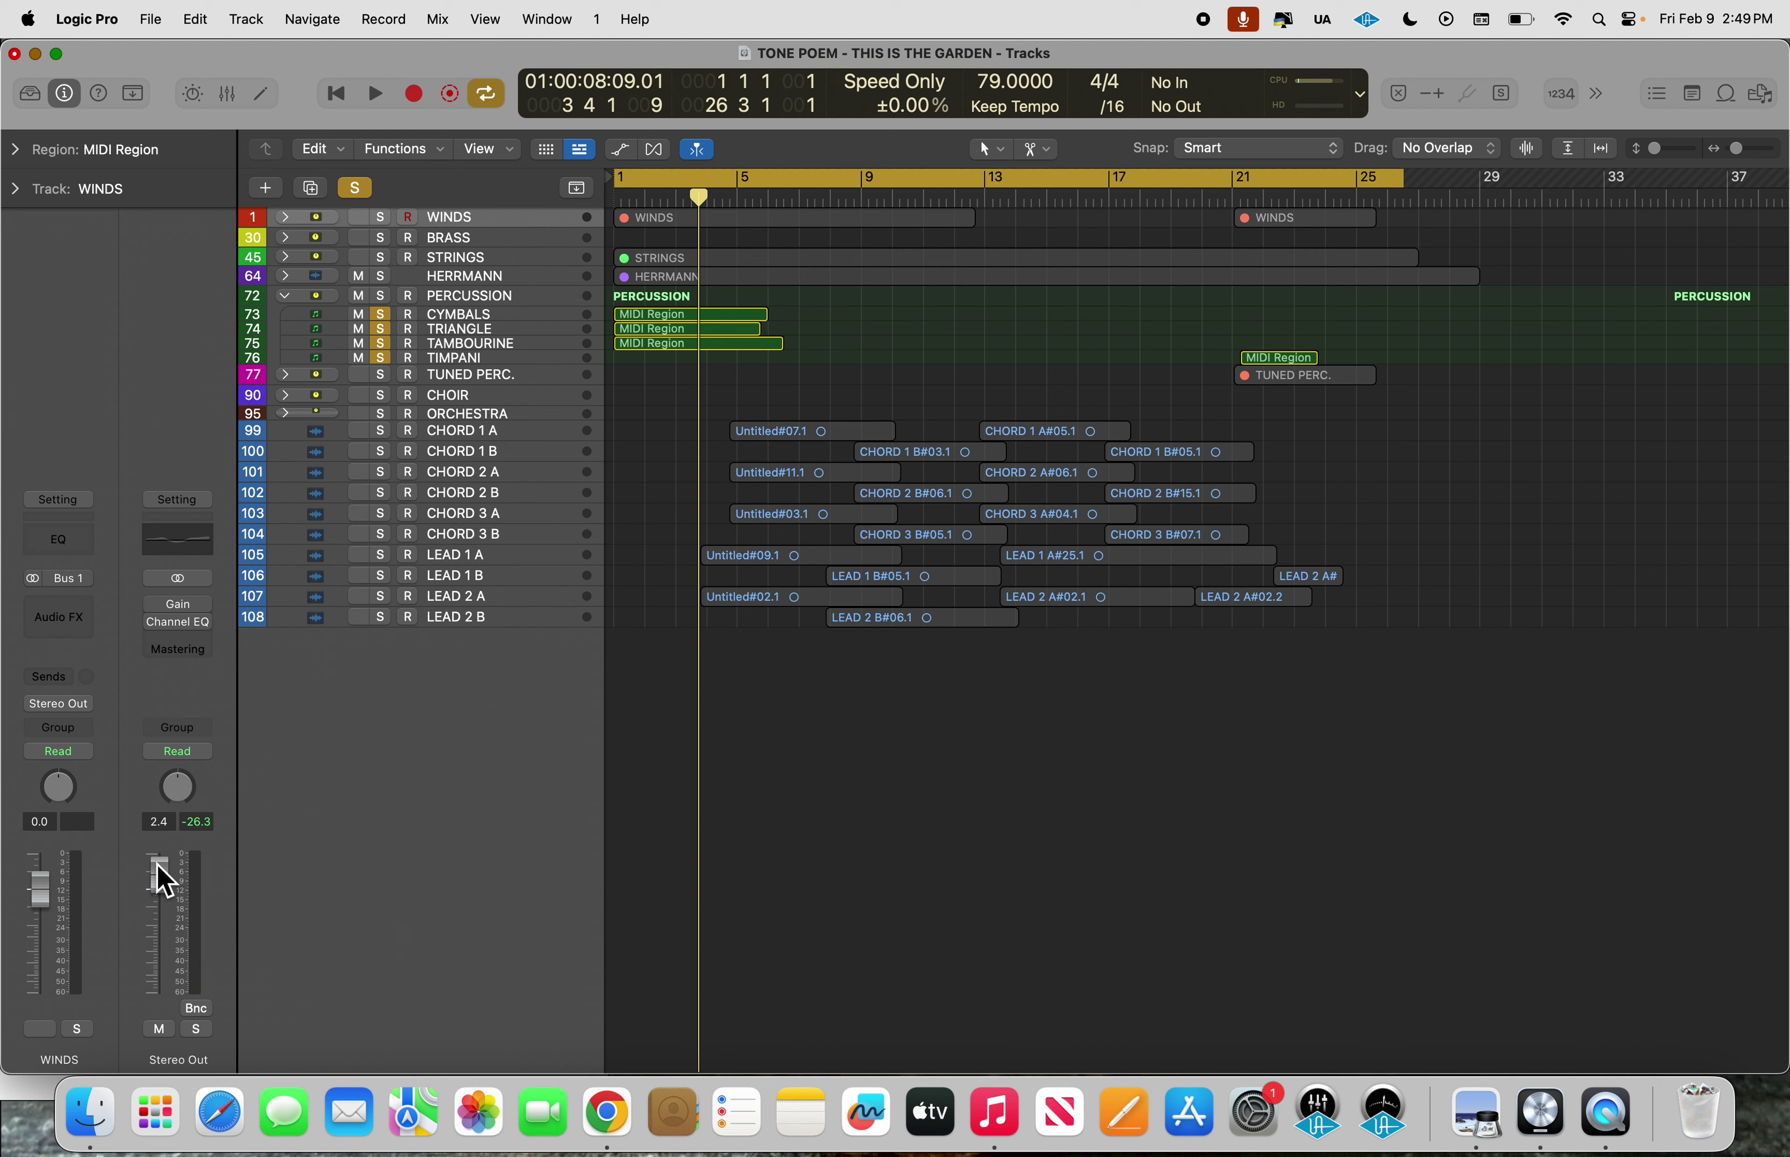
key(space)
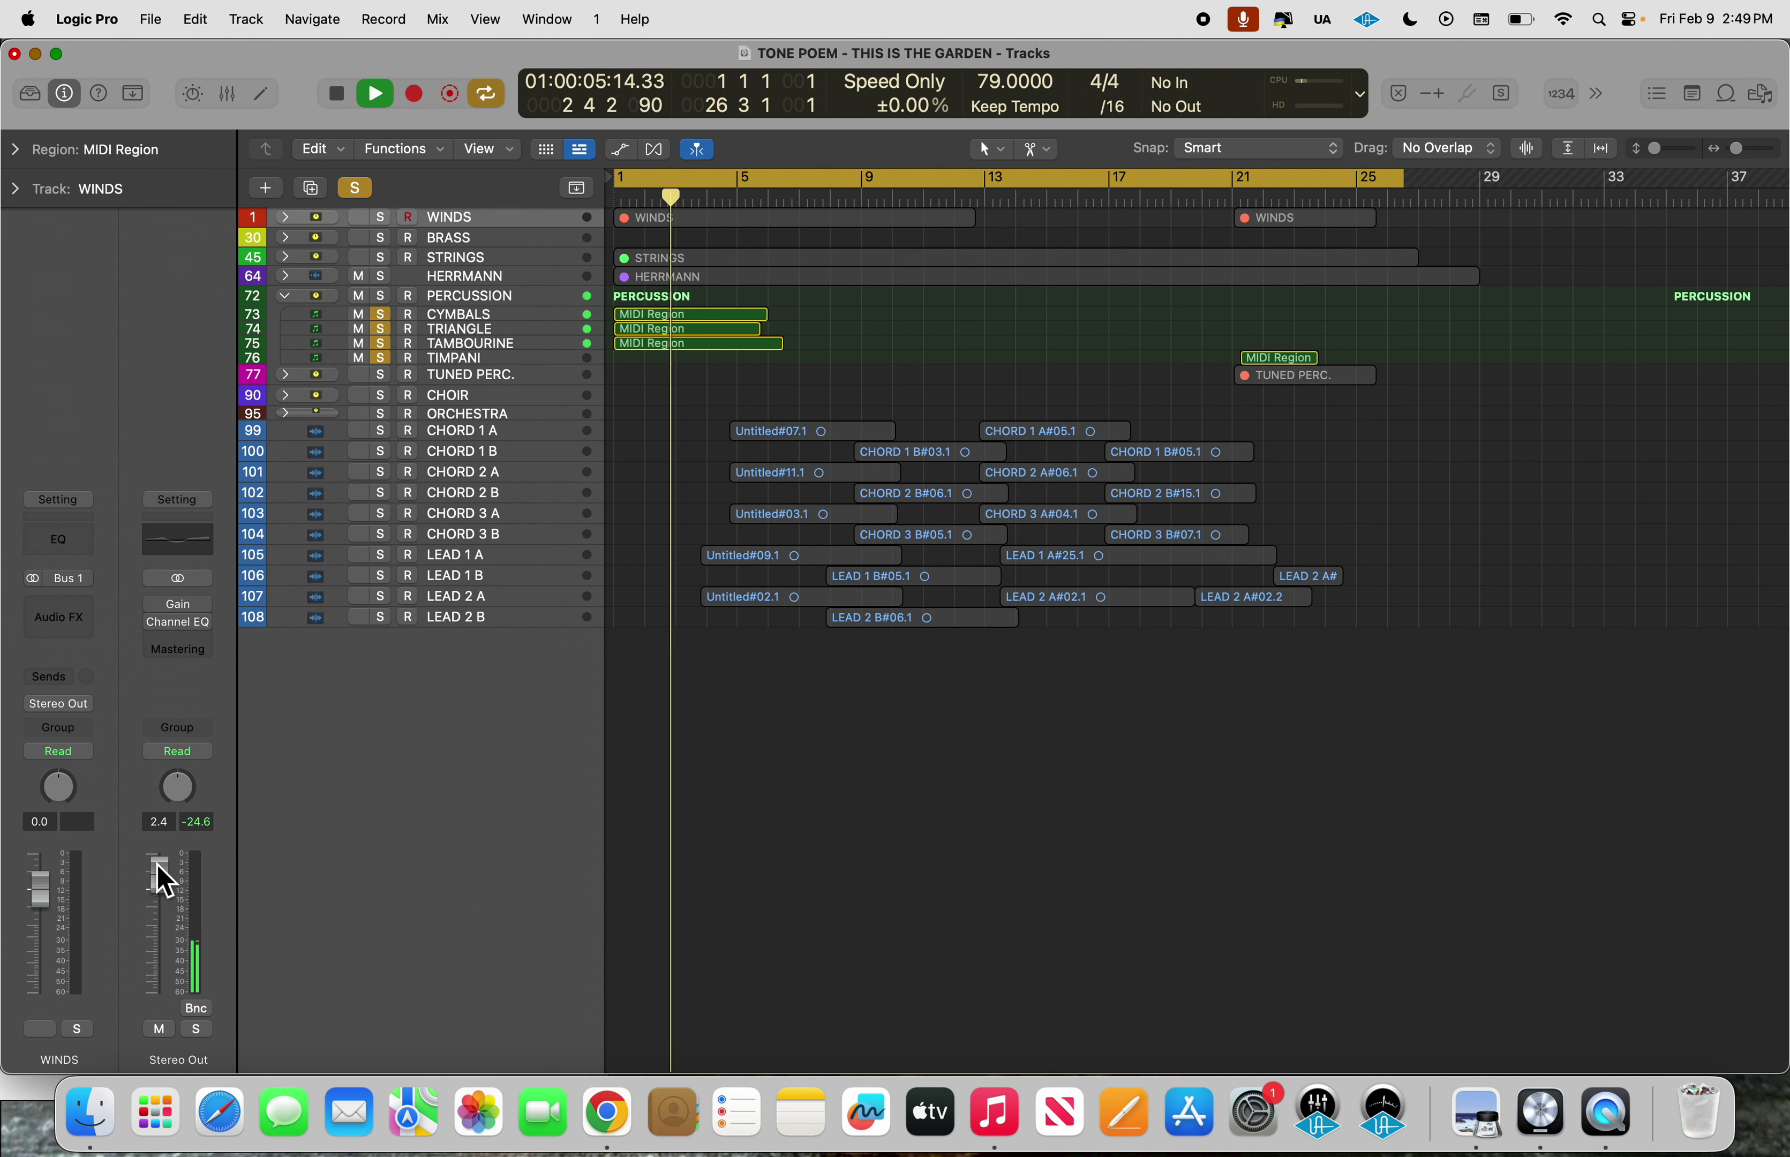
Swap TIMPANI for TUNED PERC. in the solo, audition around bar 21, then unsolo all percussion.
click(382, 358)
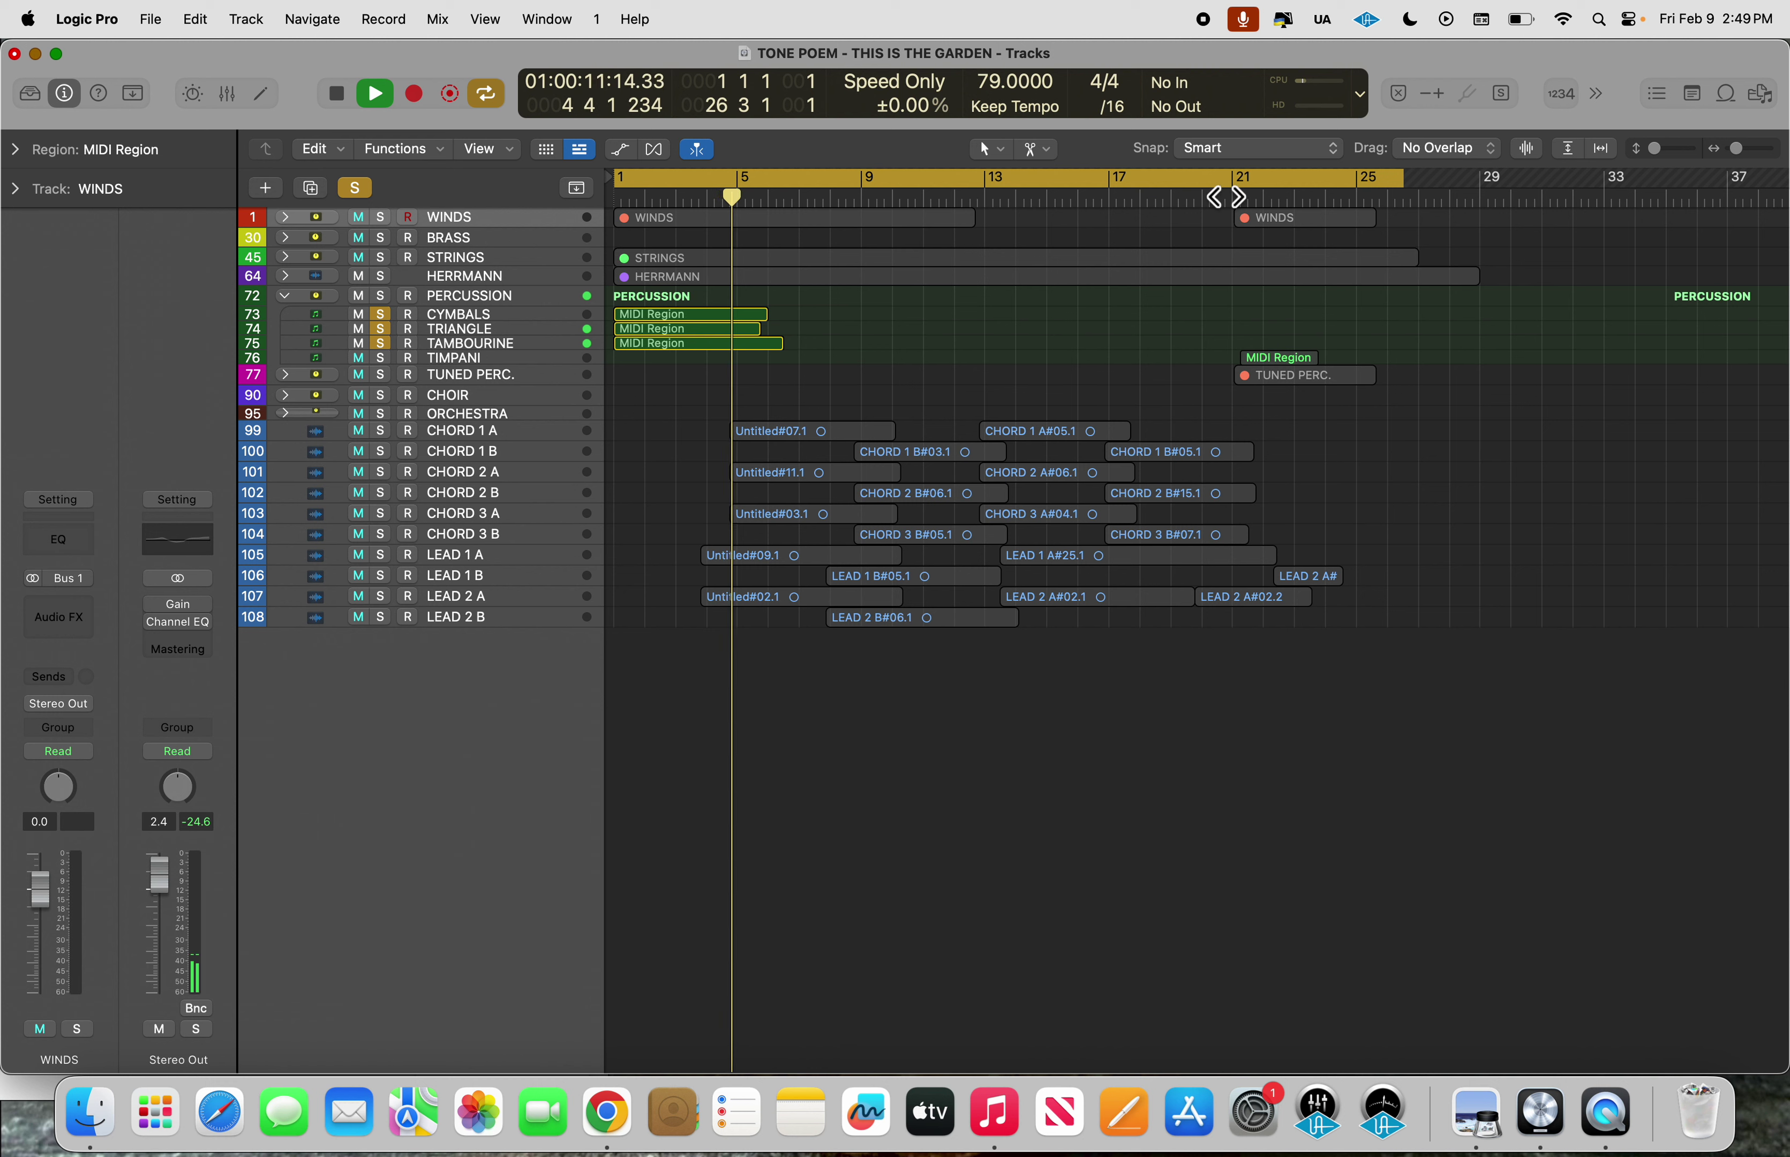
click(1226, 197)
click(382, 374)
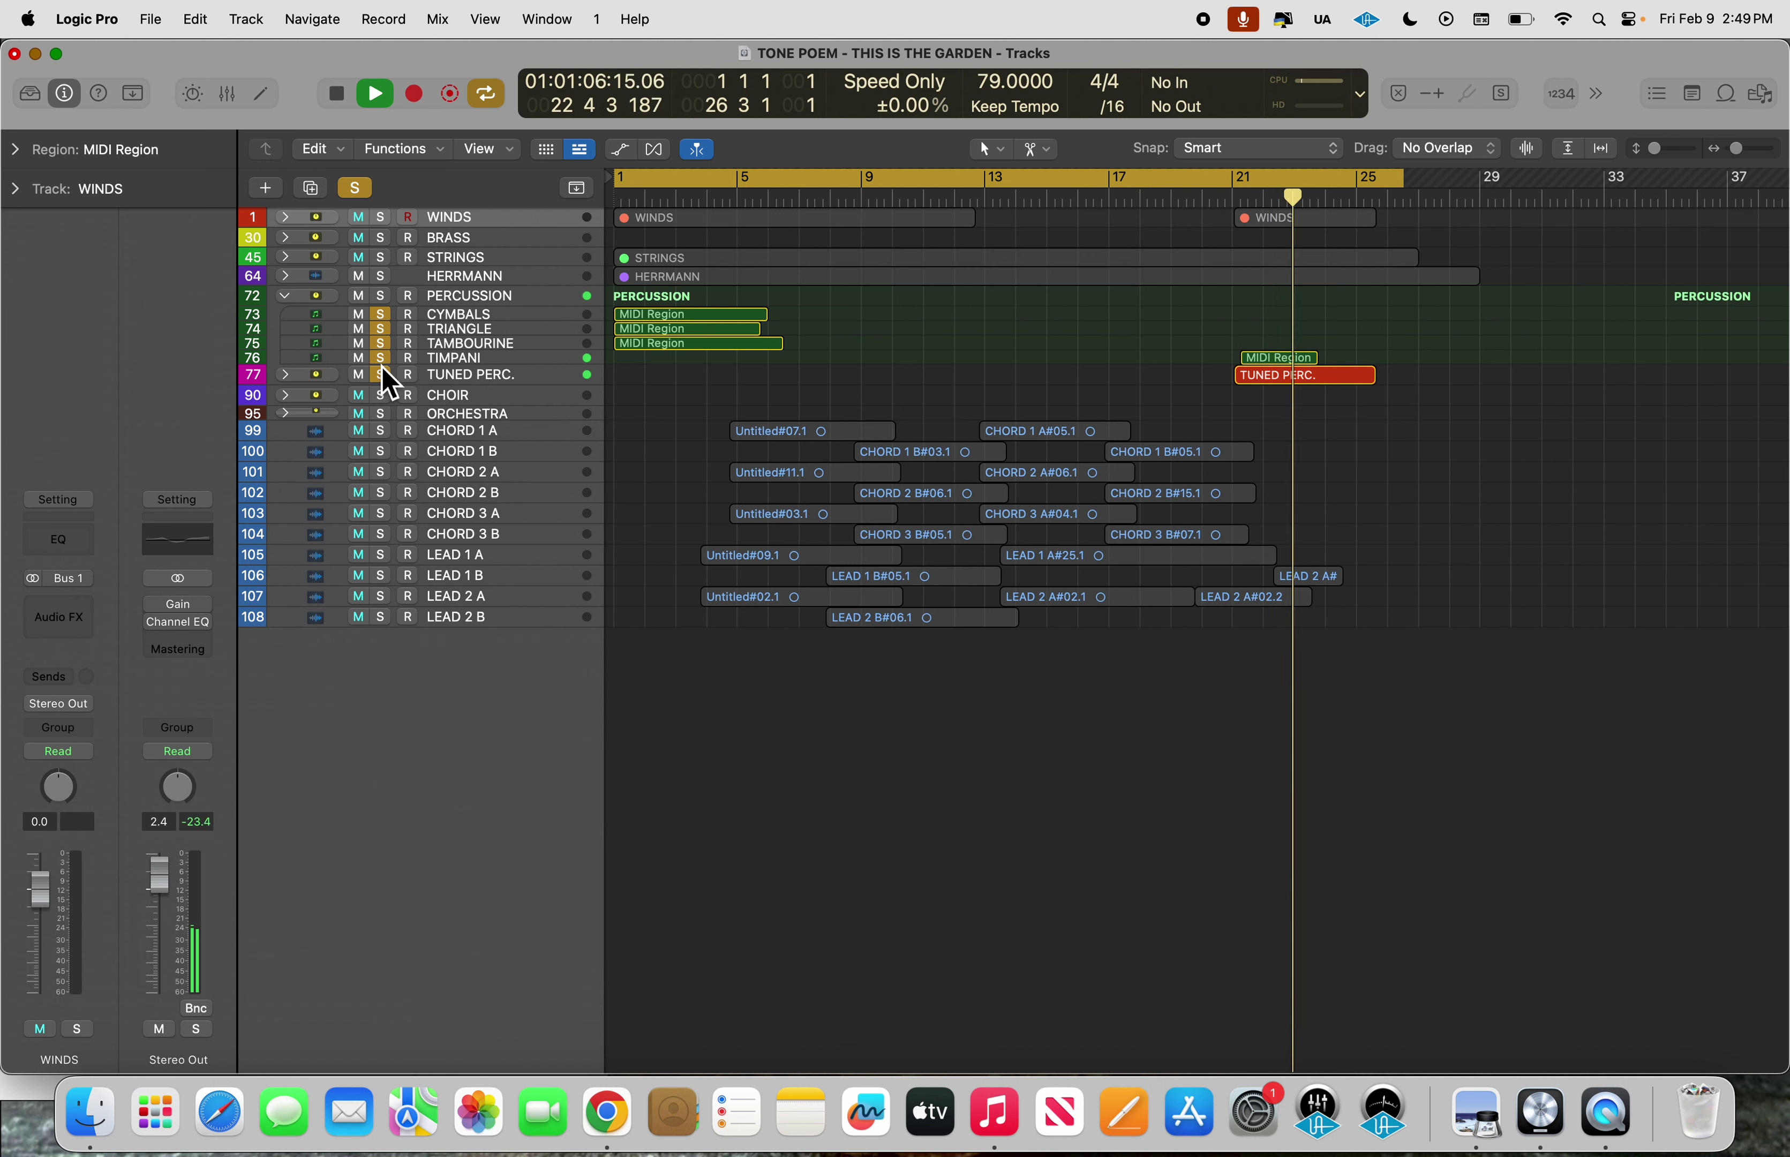
click(1222, 202)
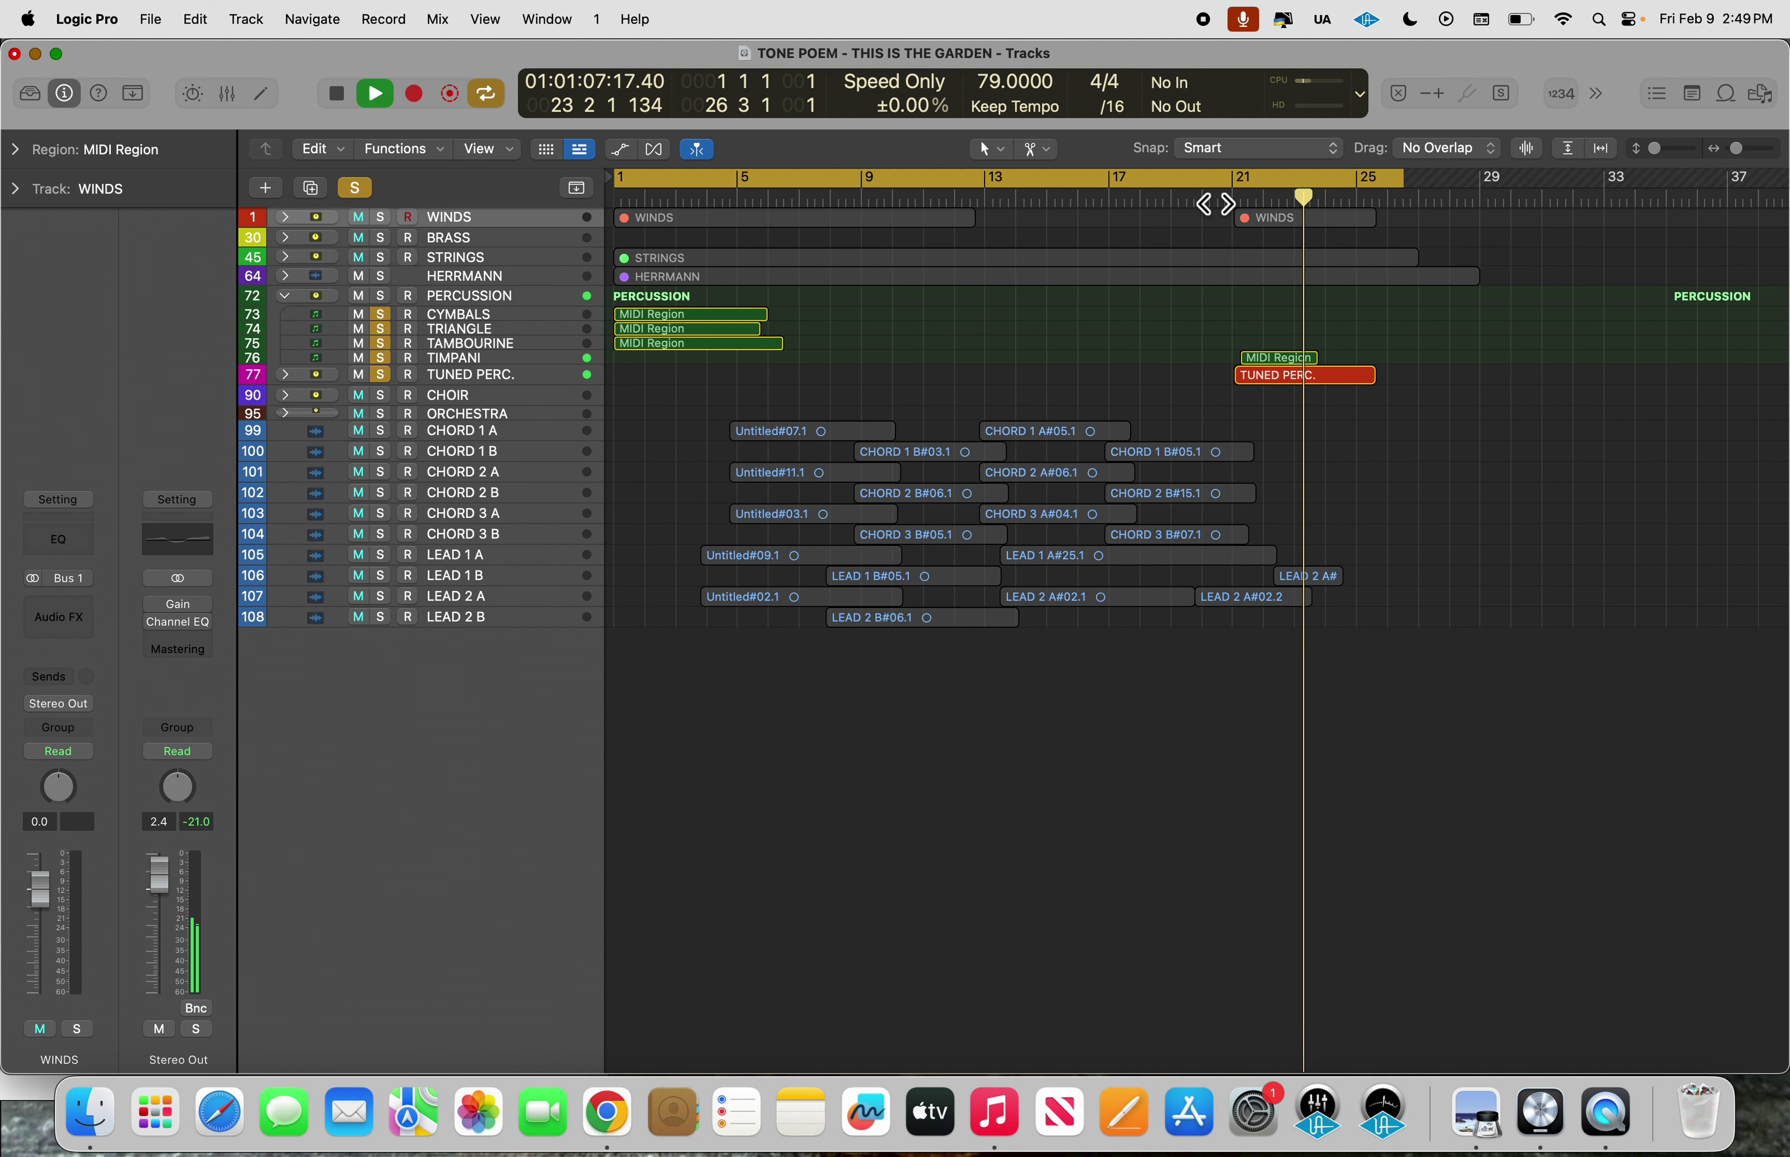
key(space)
drag(385, 319, 385, 378)
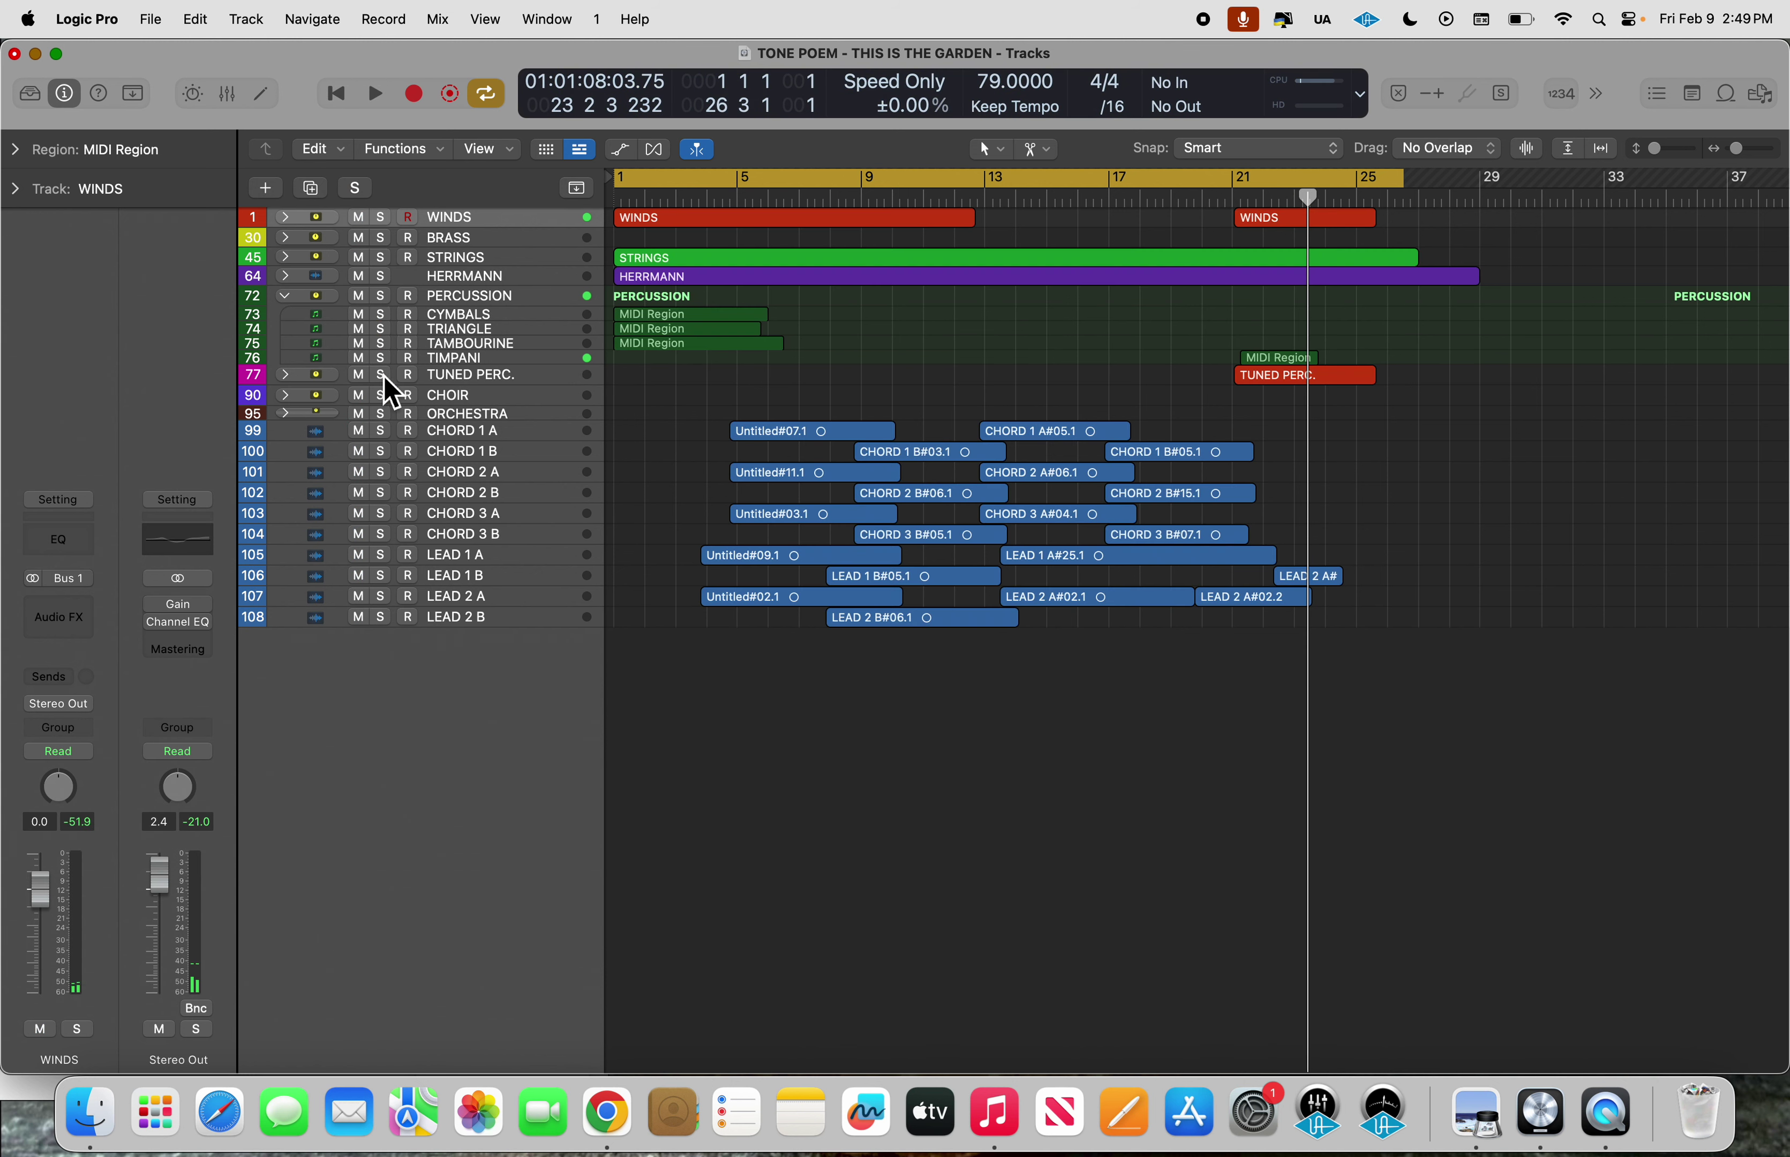
Collapse PERCUSSION, solo all CHORD and LEAD tracks, and play from just before bar 4.
click(286, 296)
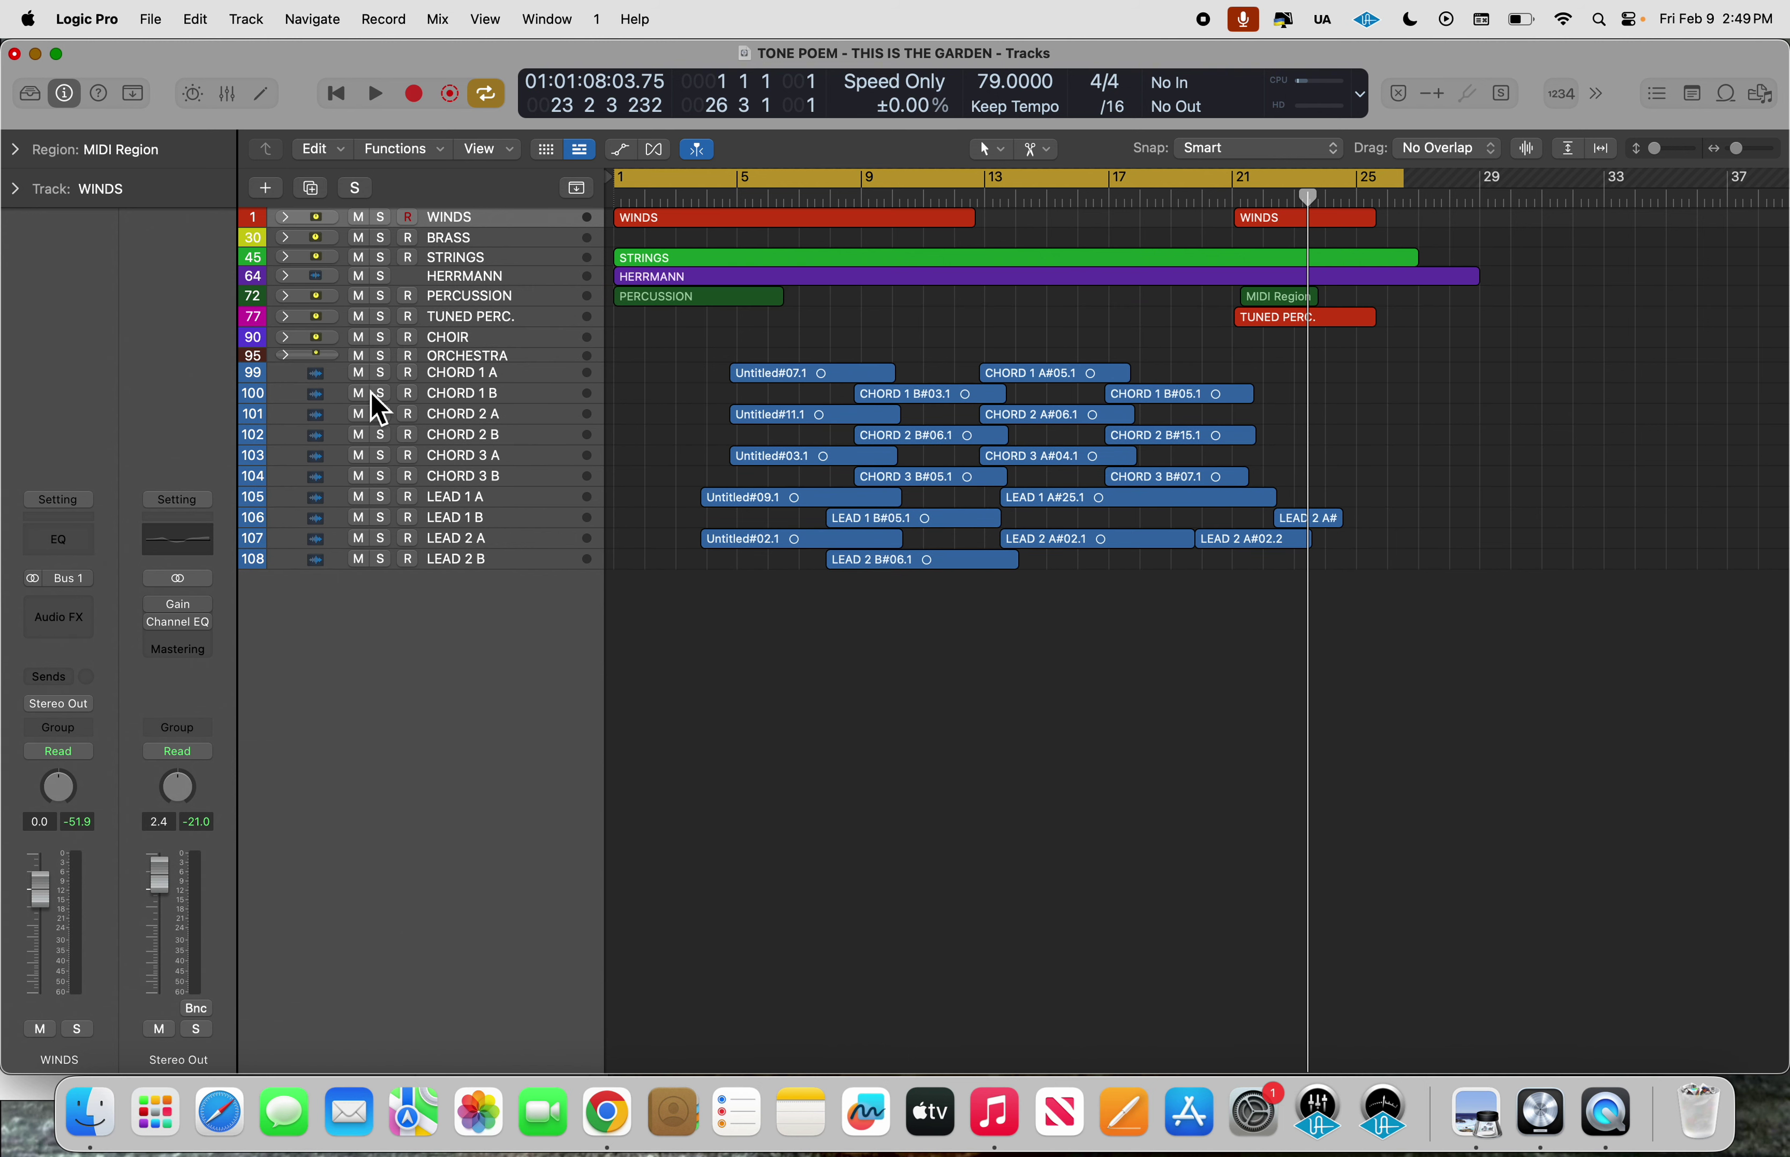
drag(385, 381, 388, 571)
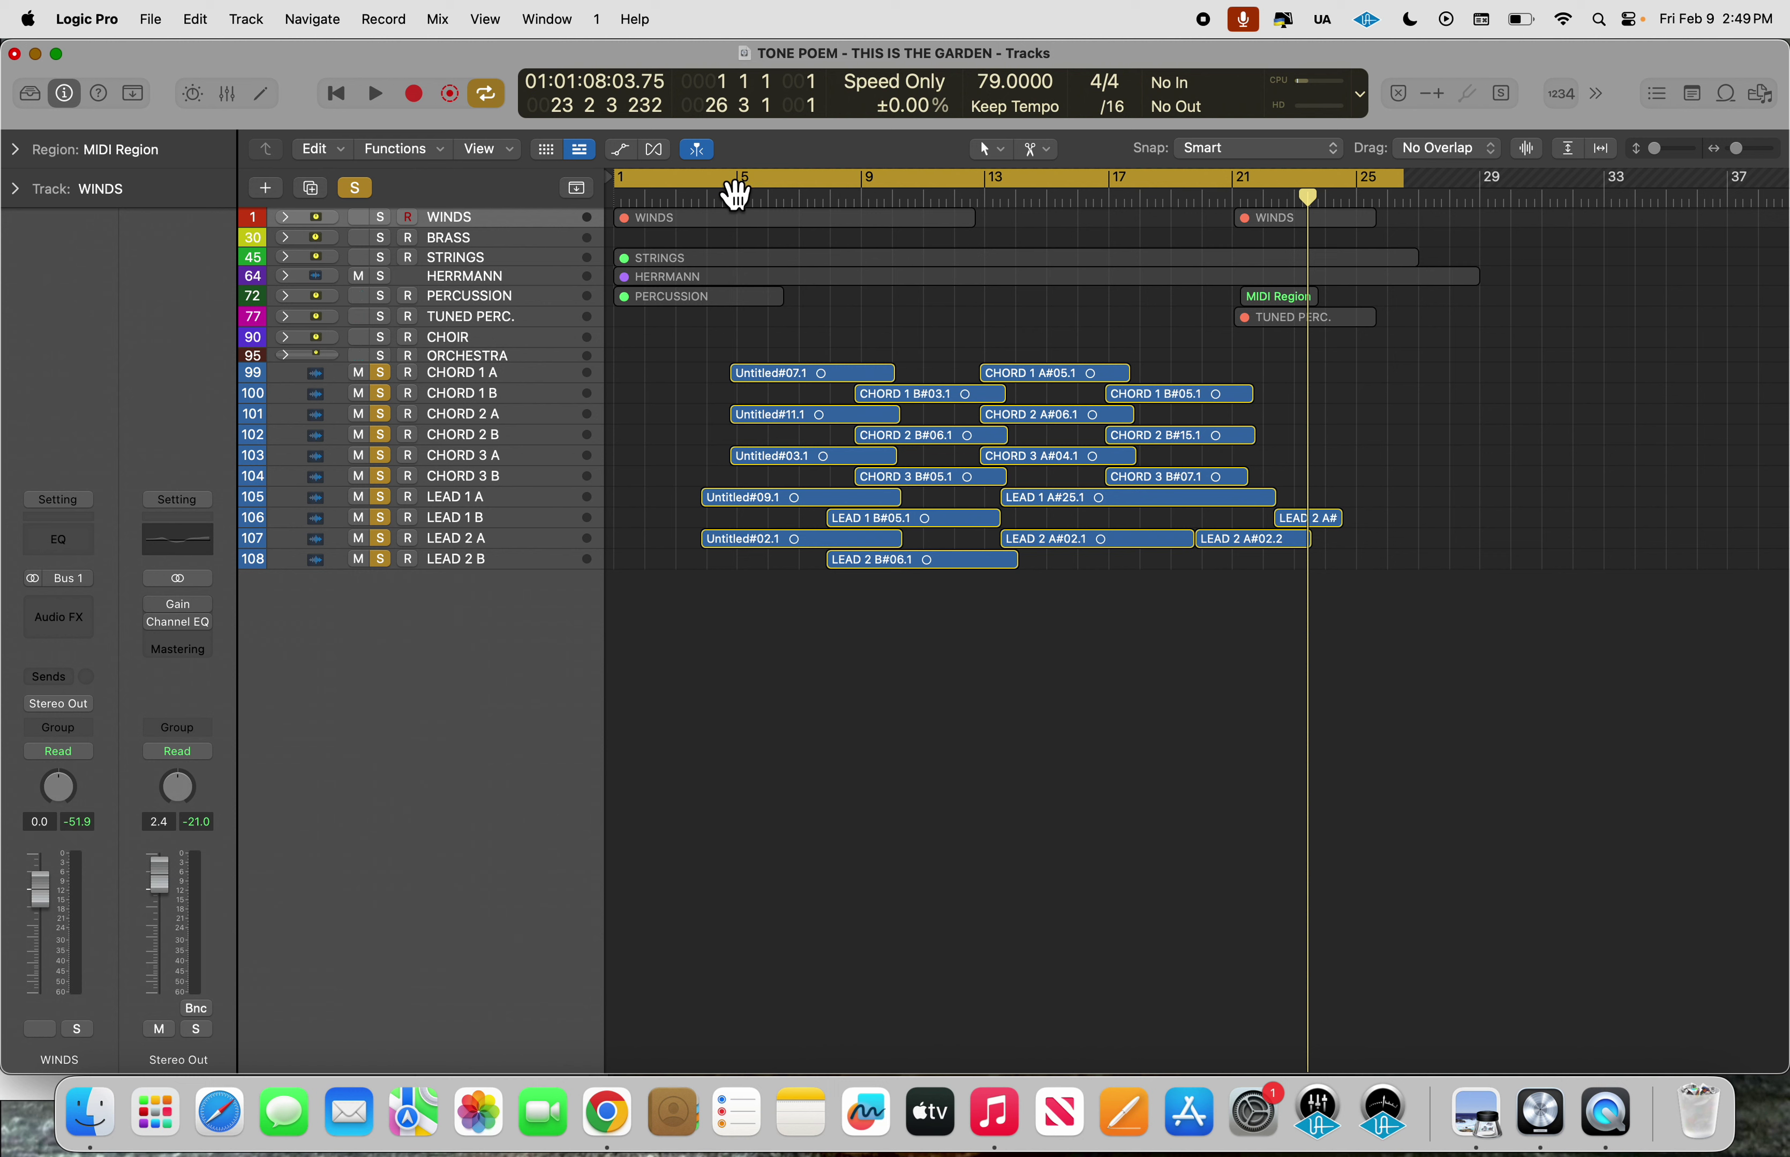
click(703, 197)
click(698, 197)
key(space)
click(698, 197)
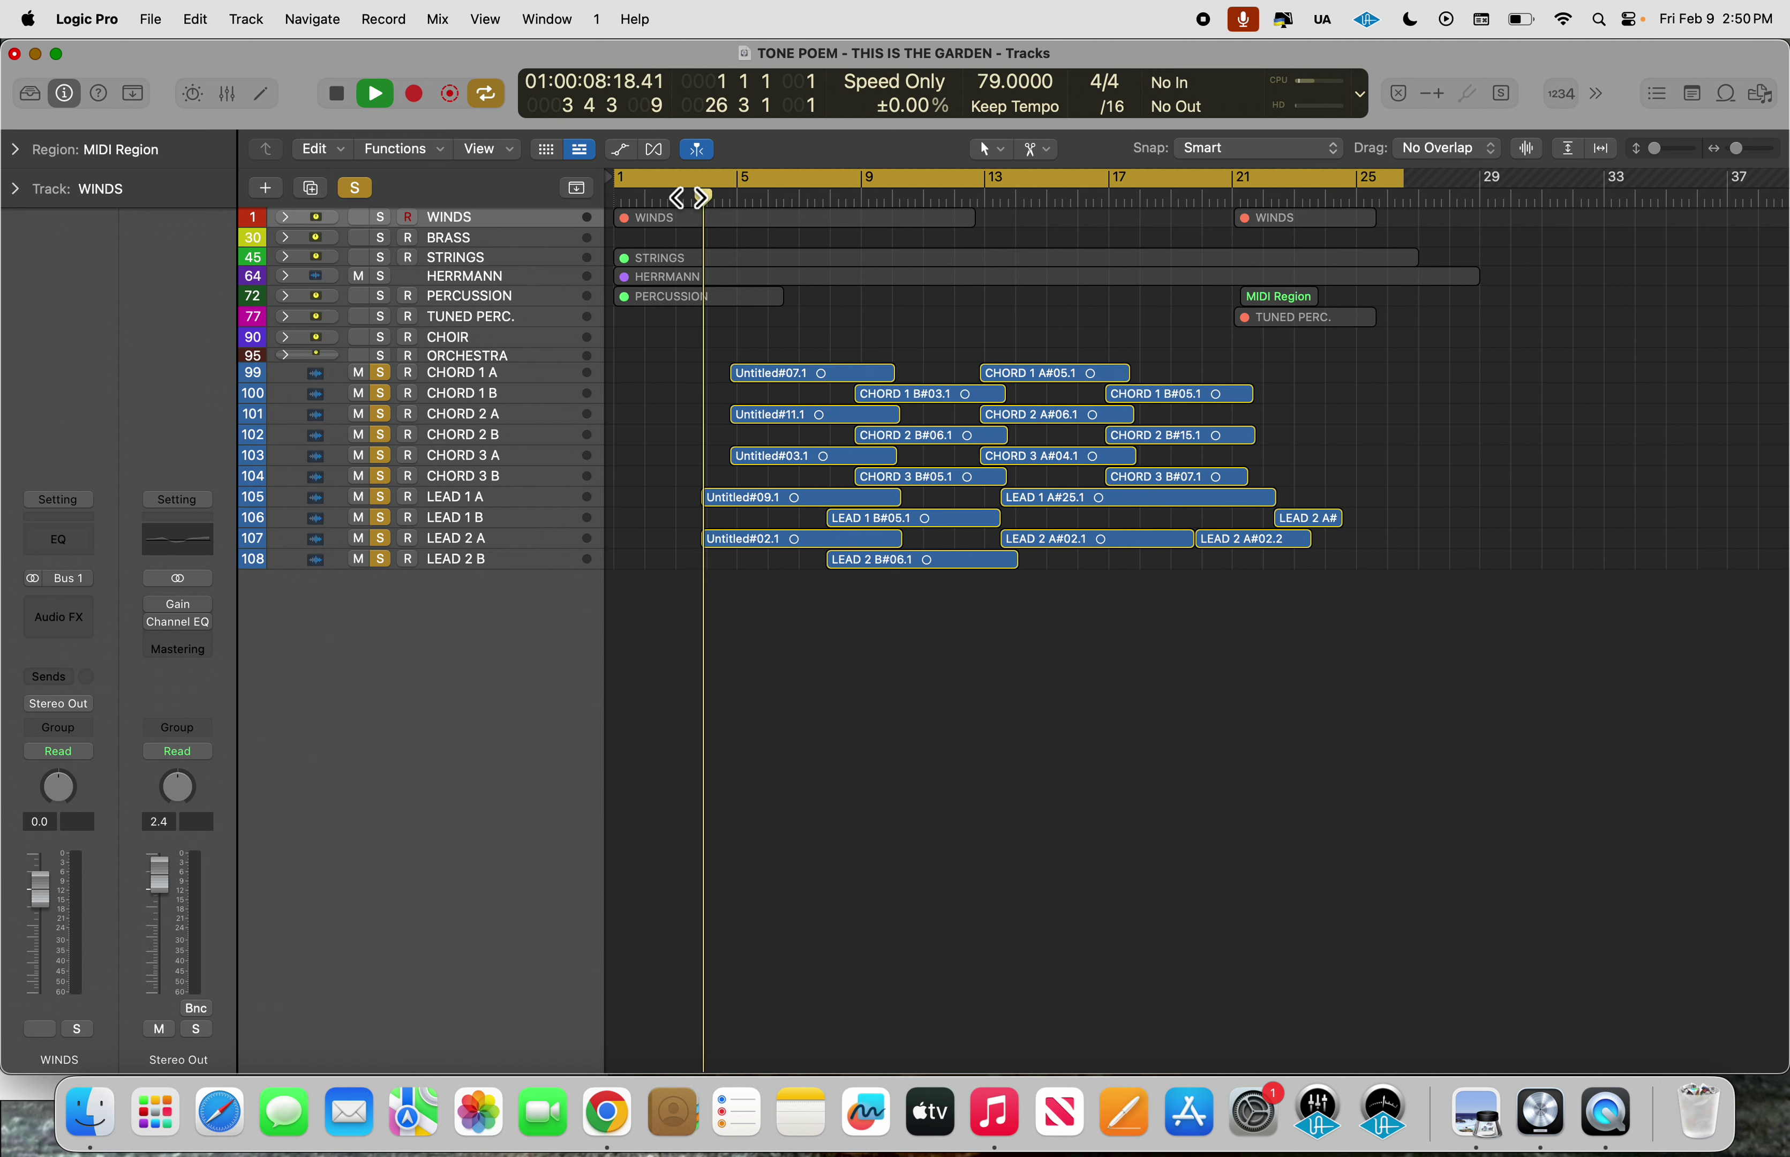
Lower Stereo Out to -4.6 dB, stop, and unsolo CHORD 1 A through LEAD 1 A.
alt+click(156, 879)
drag(158, 890, 158, 914)
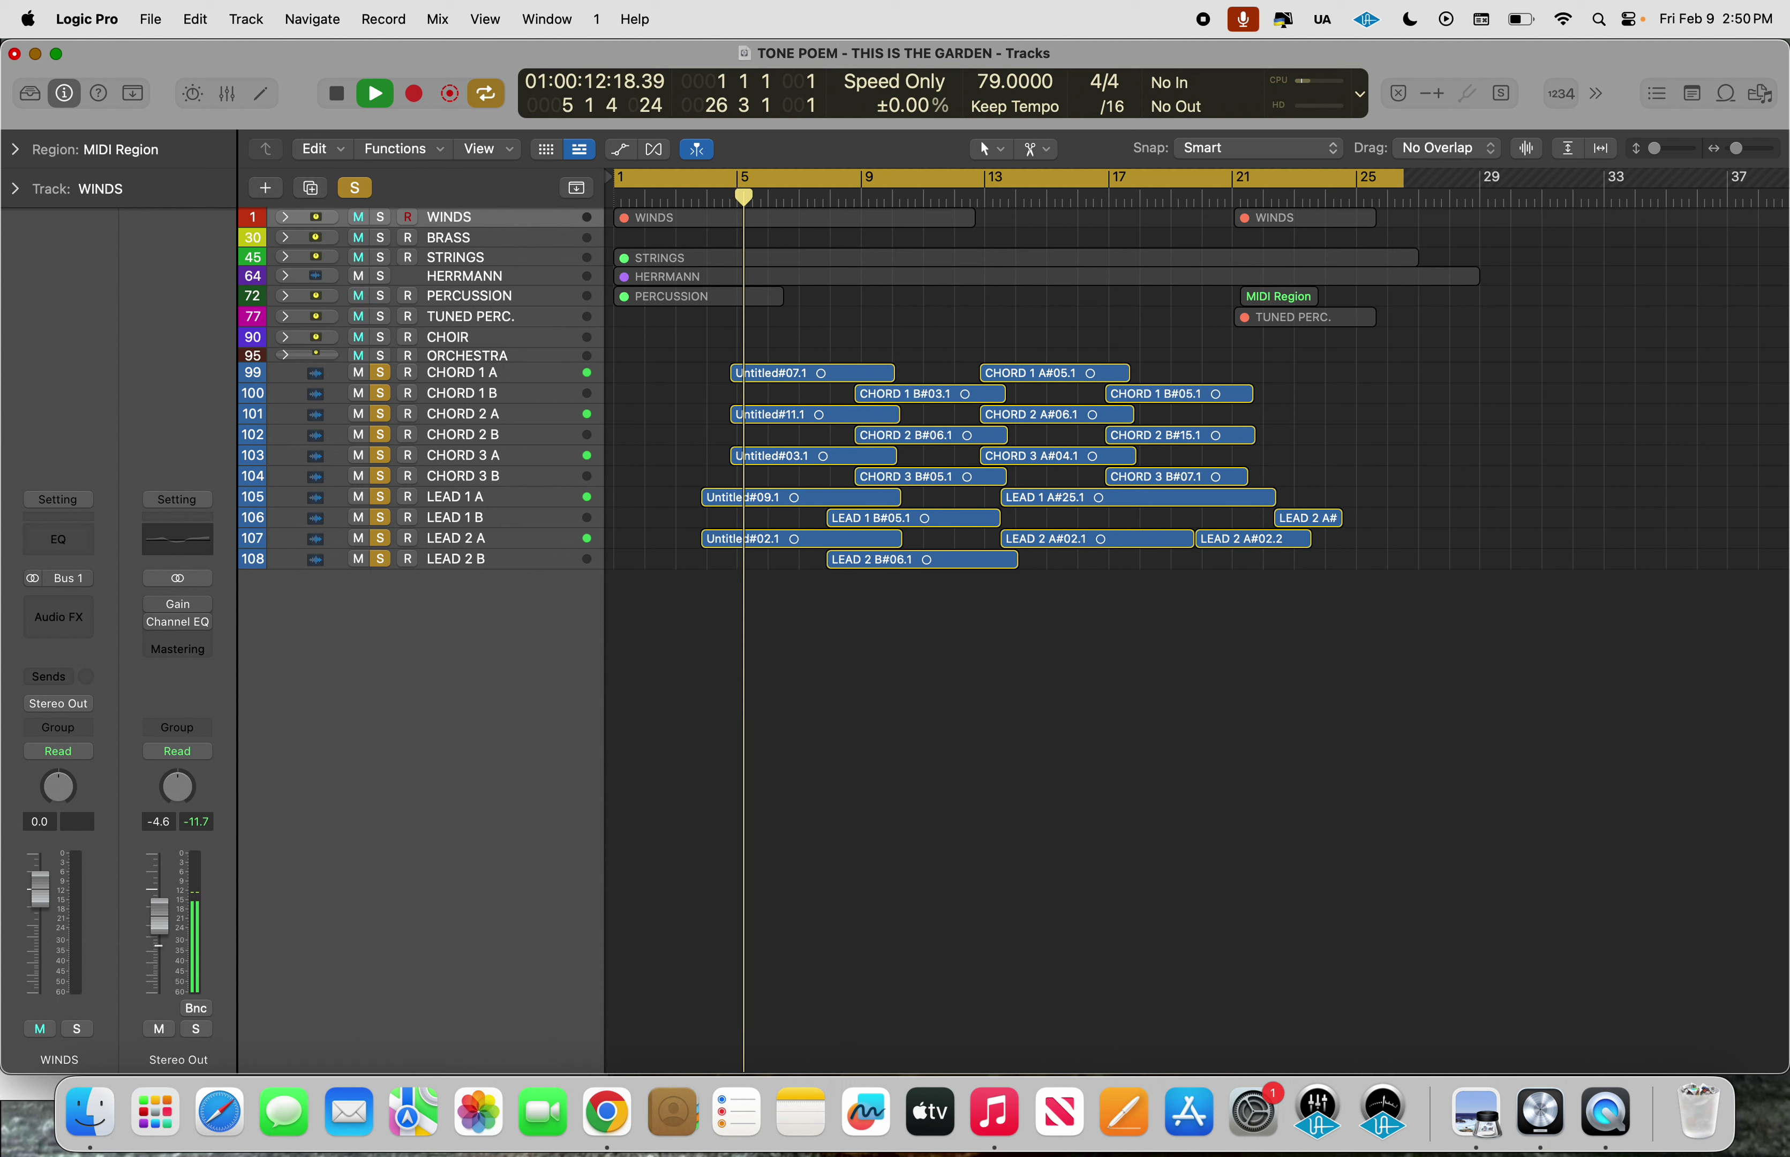
key(space)
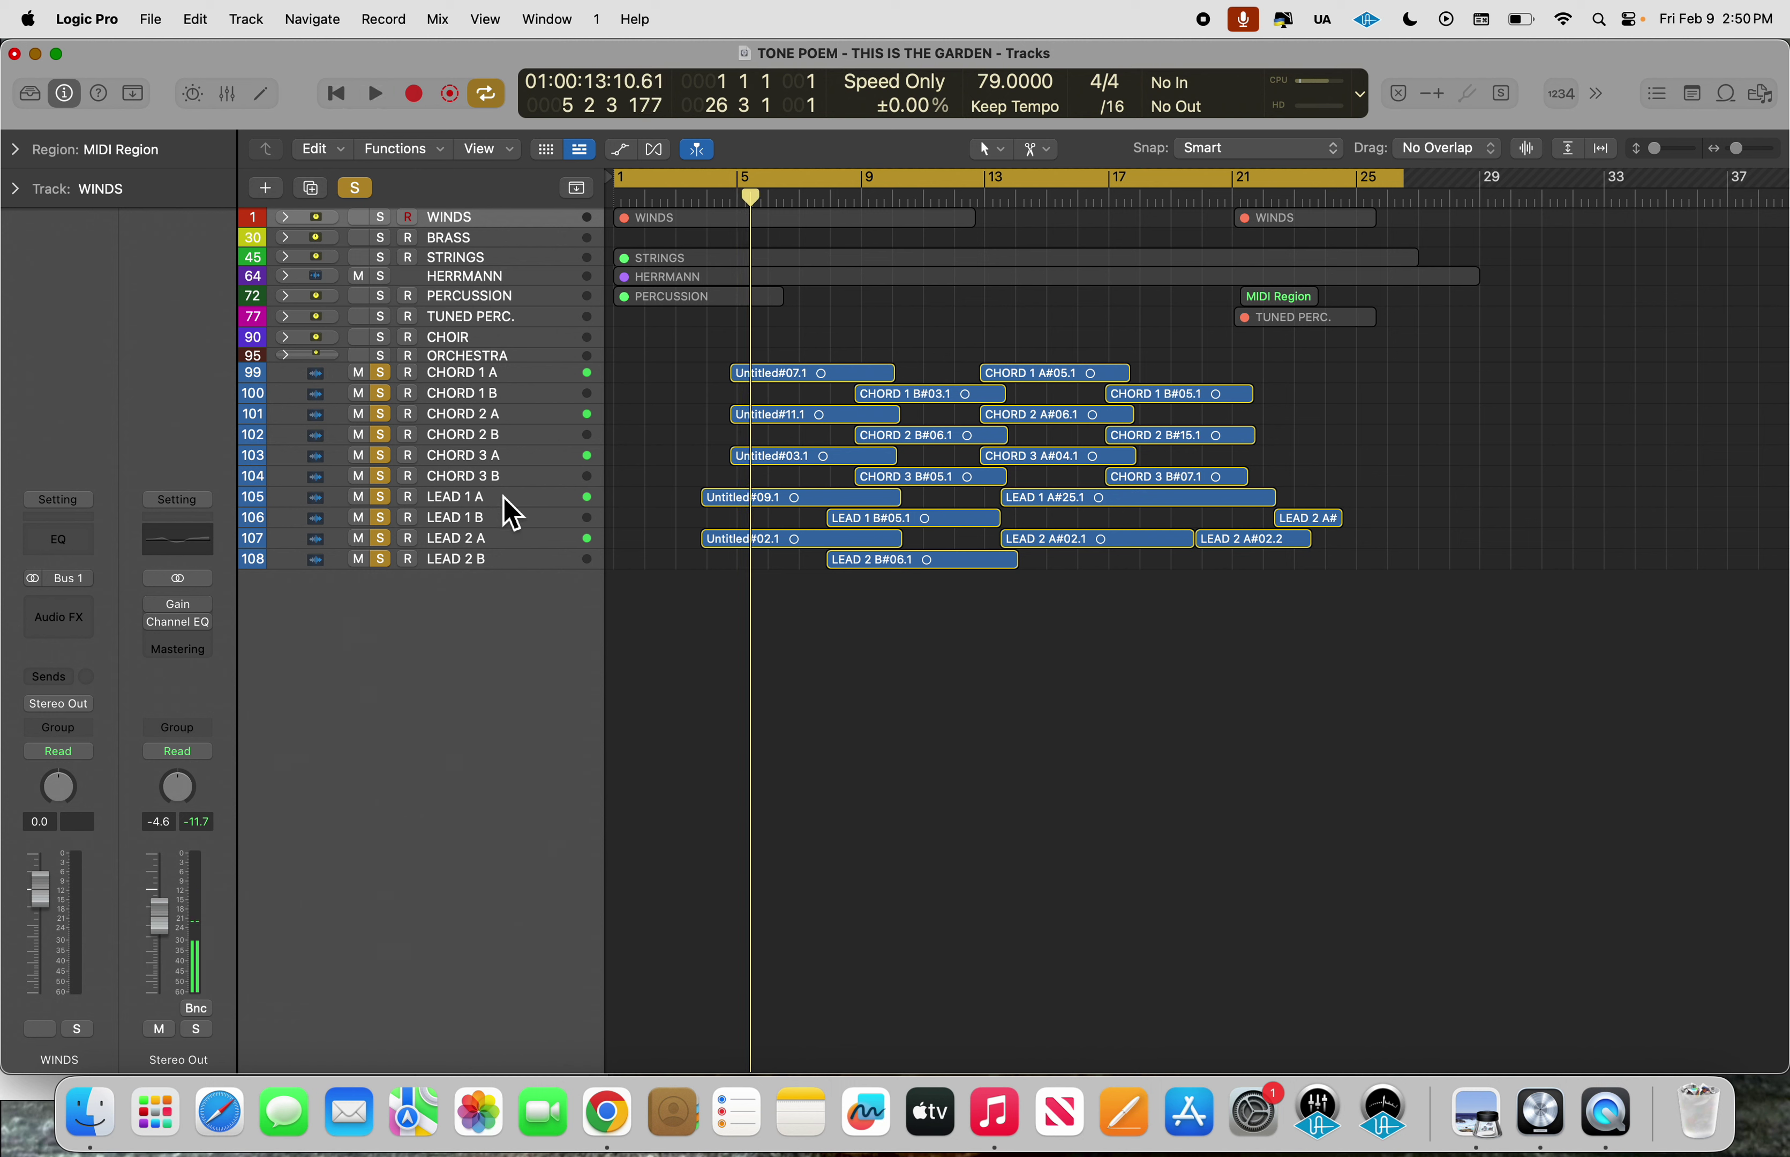
drag(381, 373, 387, 497)
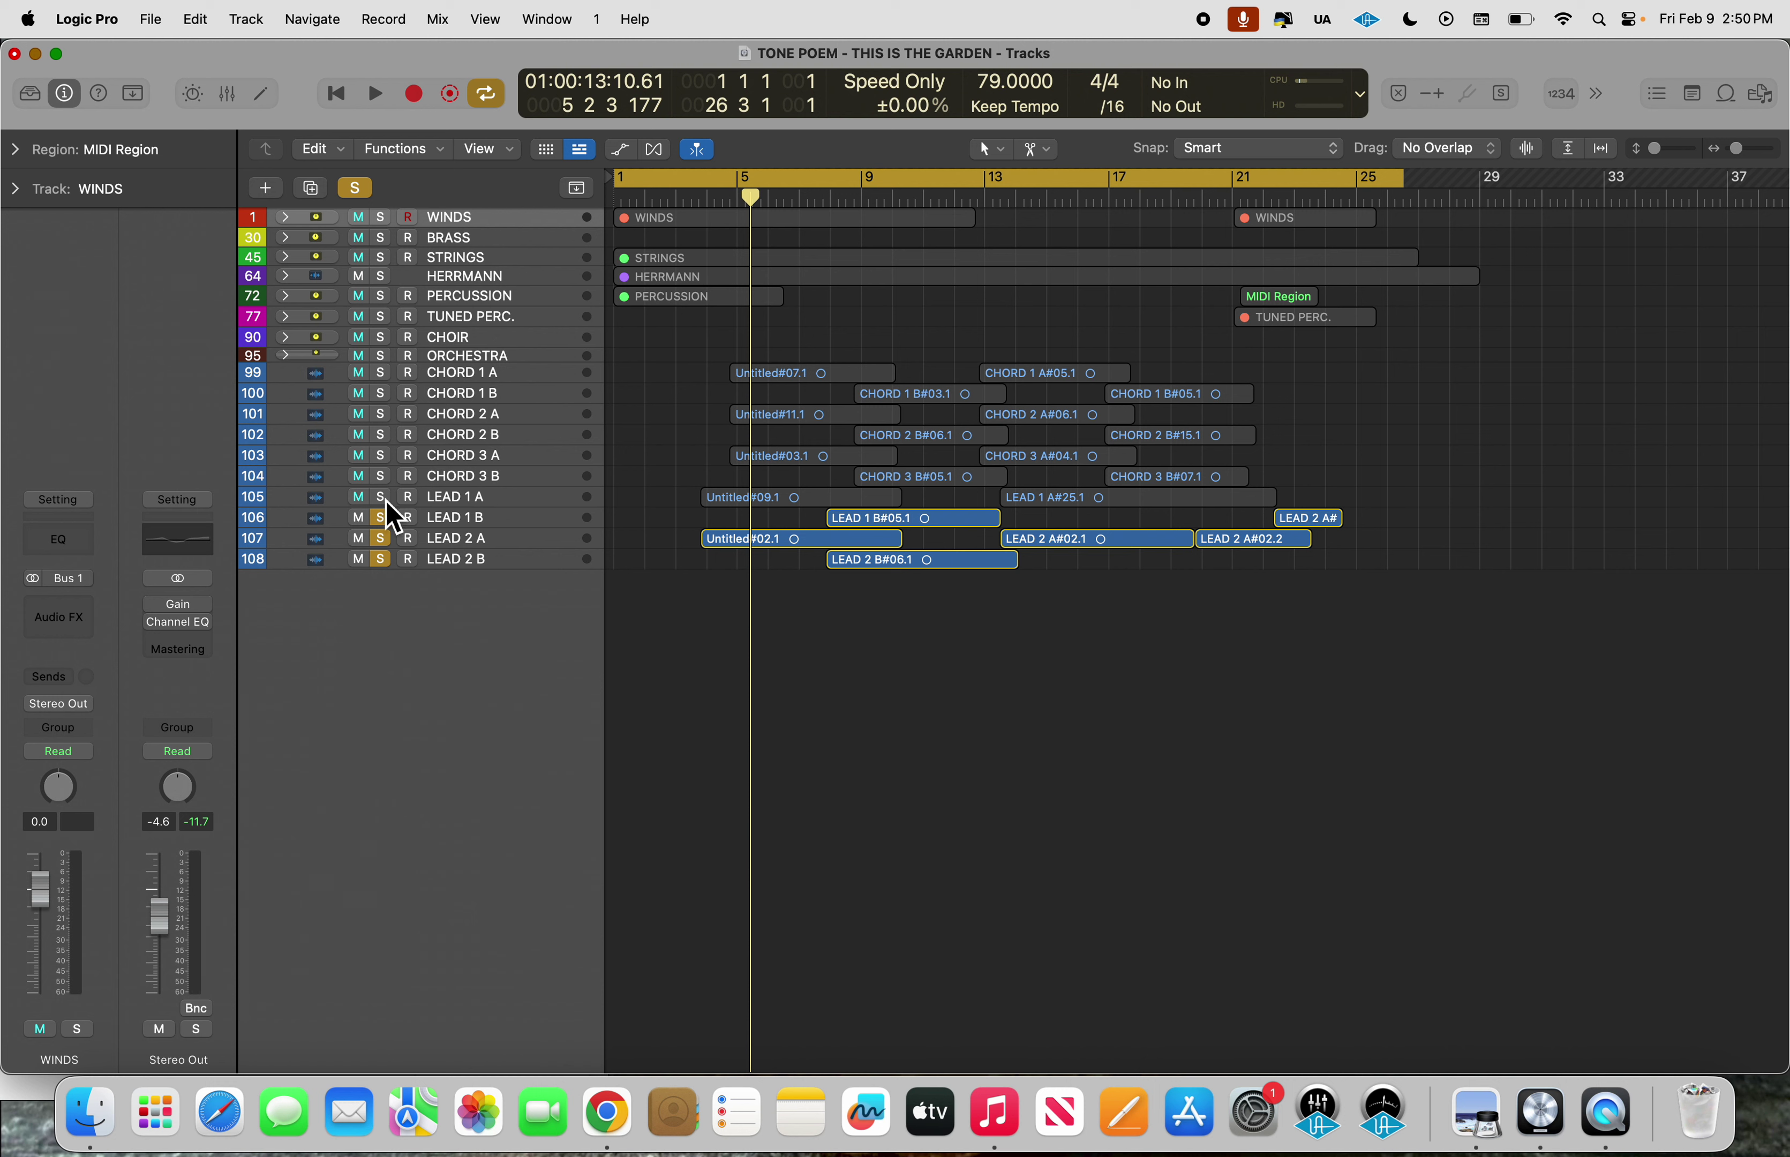
Solo LEAD 1 A, unsolo LEAD 1 B and LEAD 2 B, select LEAD 1 A, and play.
click(384, 500)
click(384, 518)
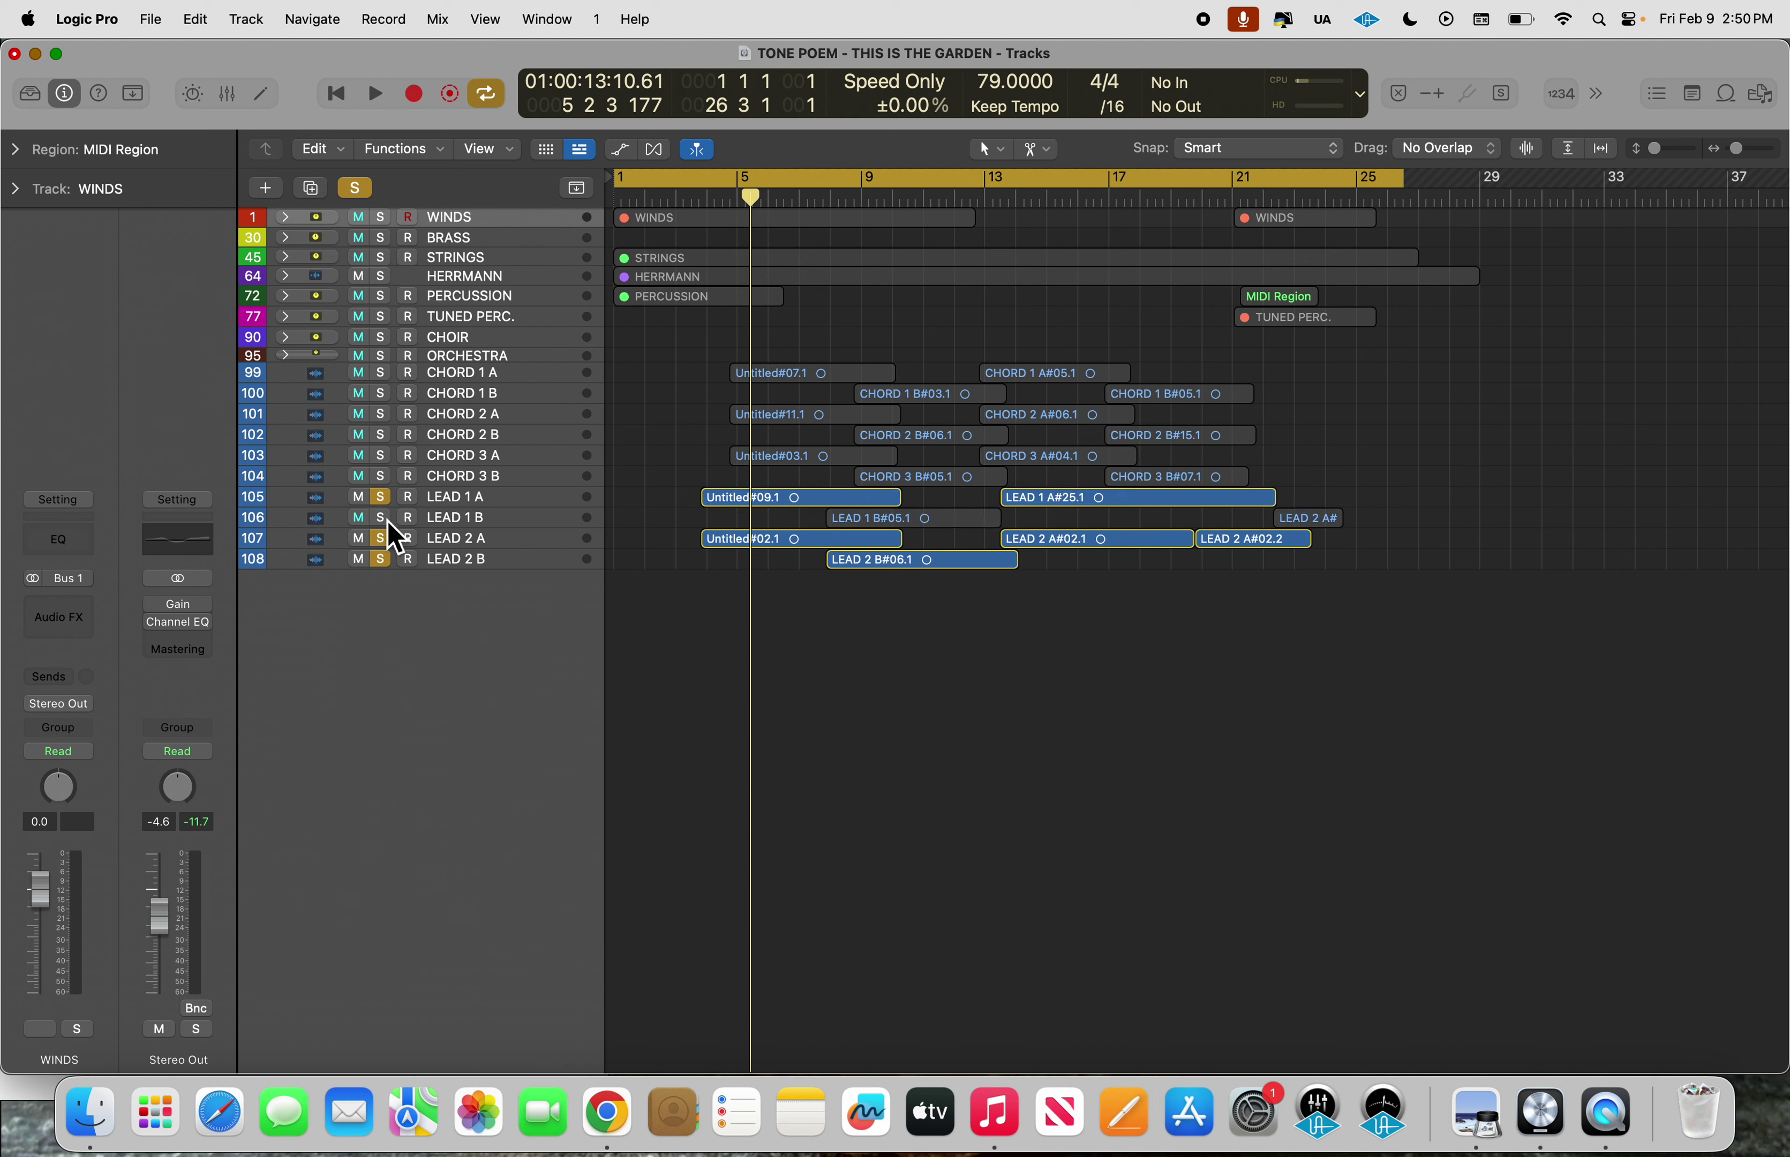
click(381, 565)
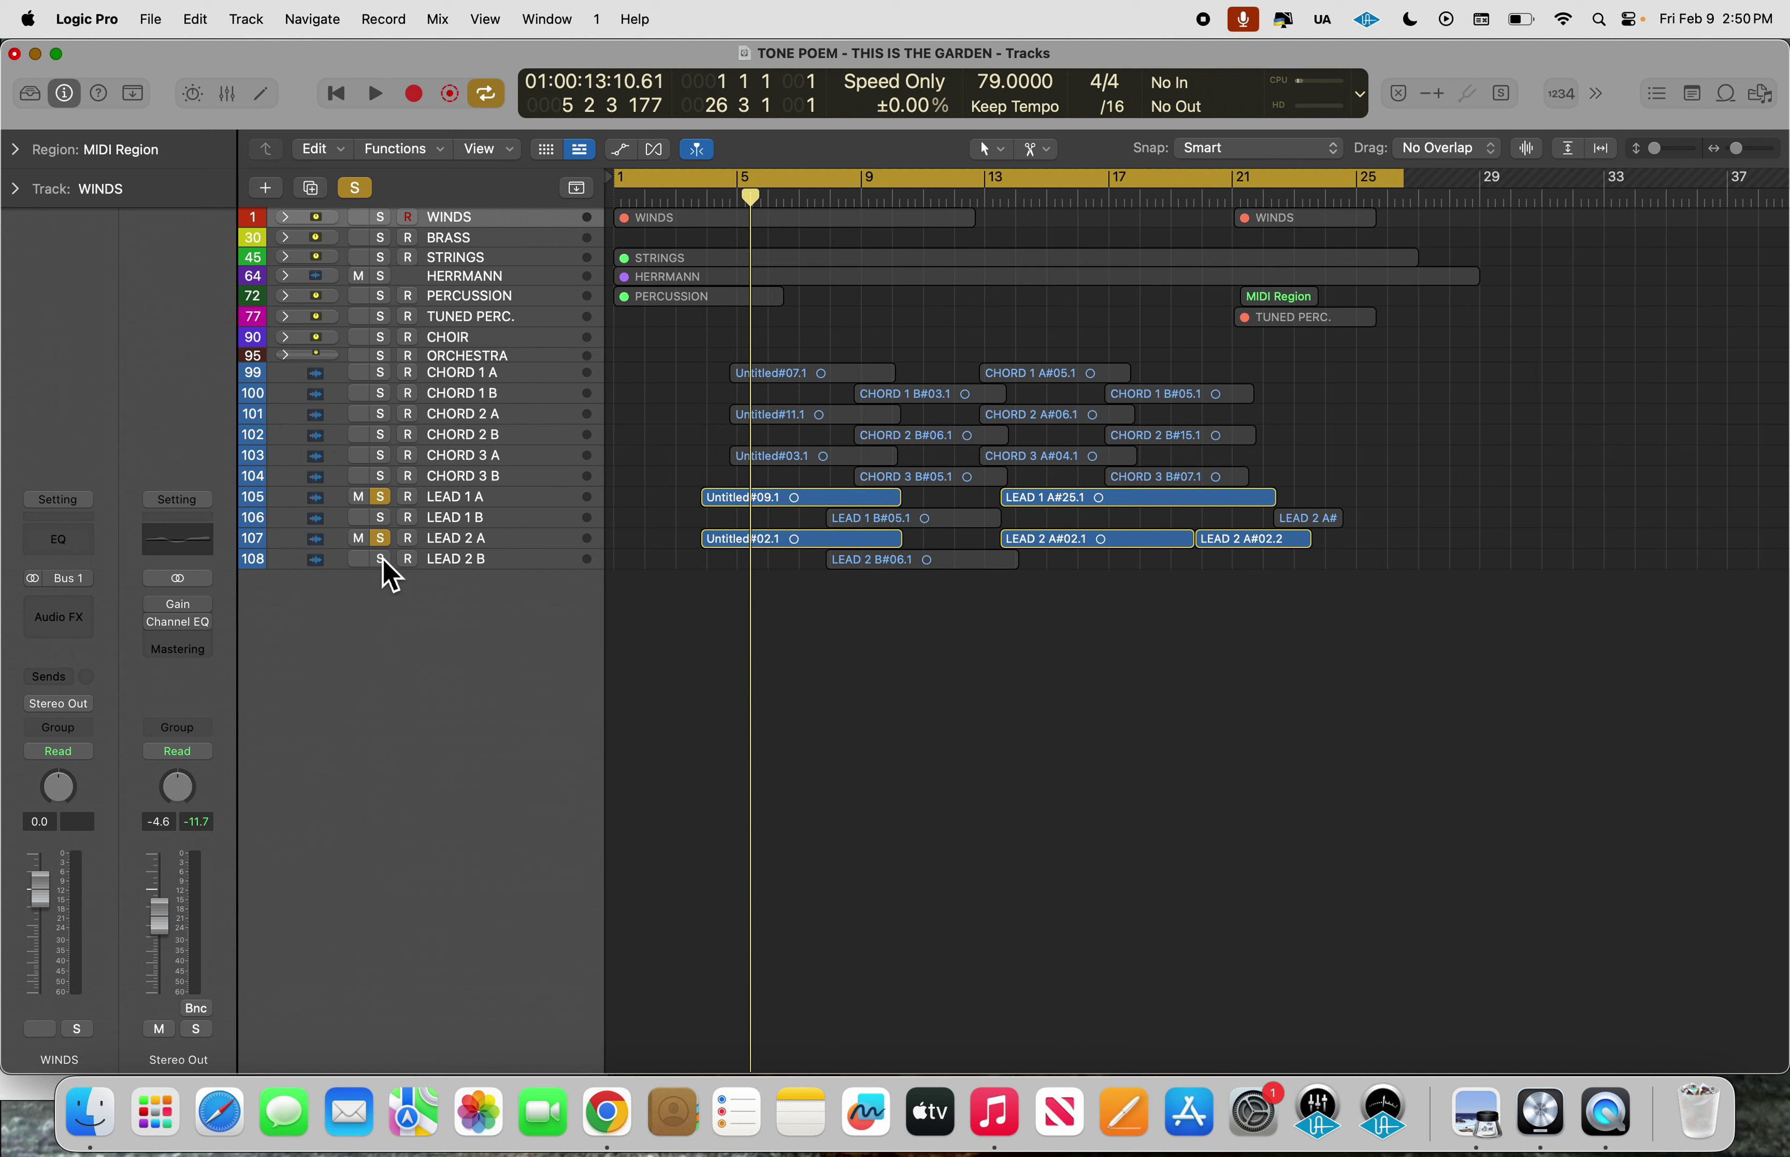
click(532, 497)
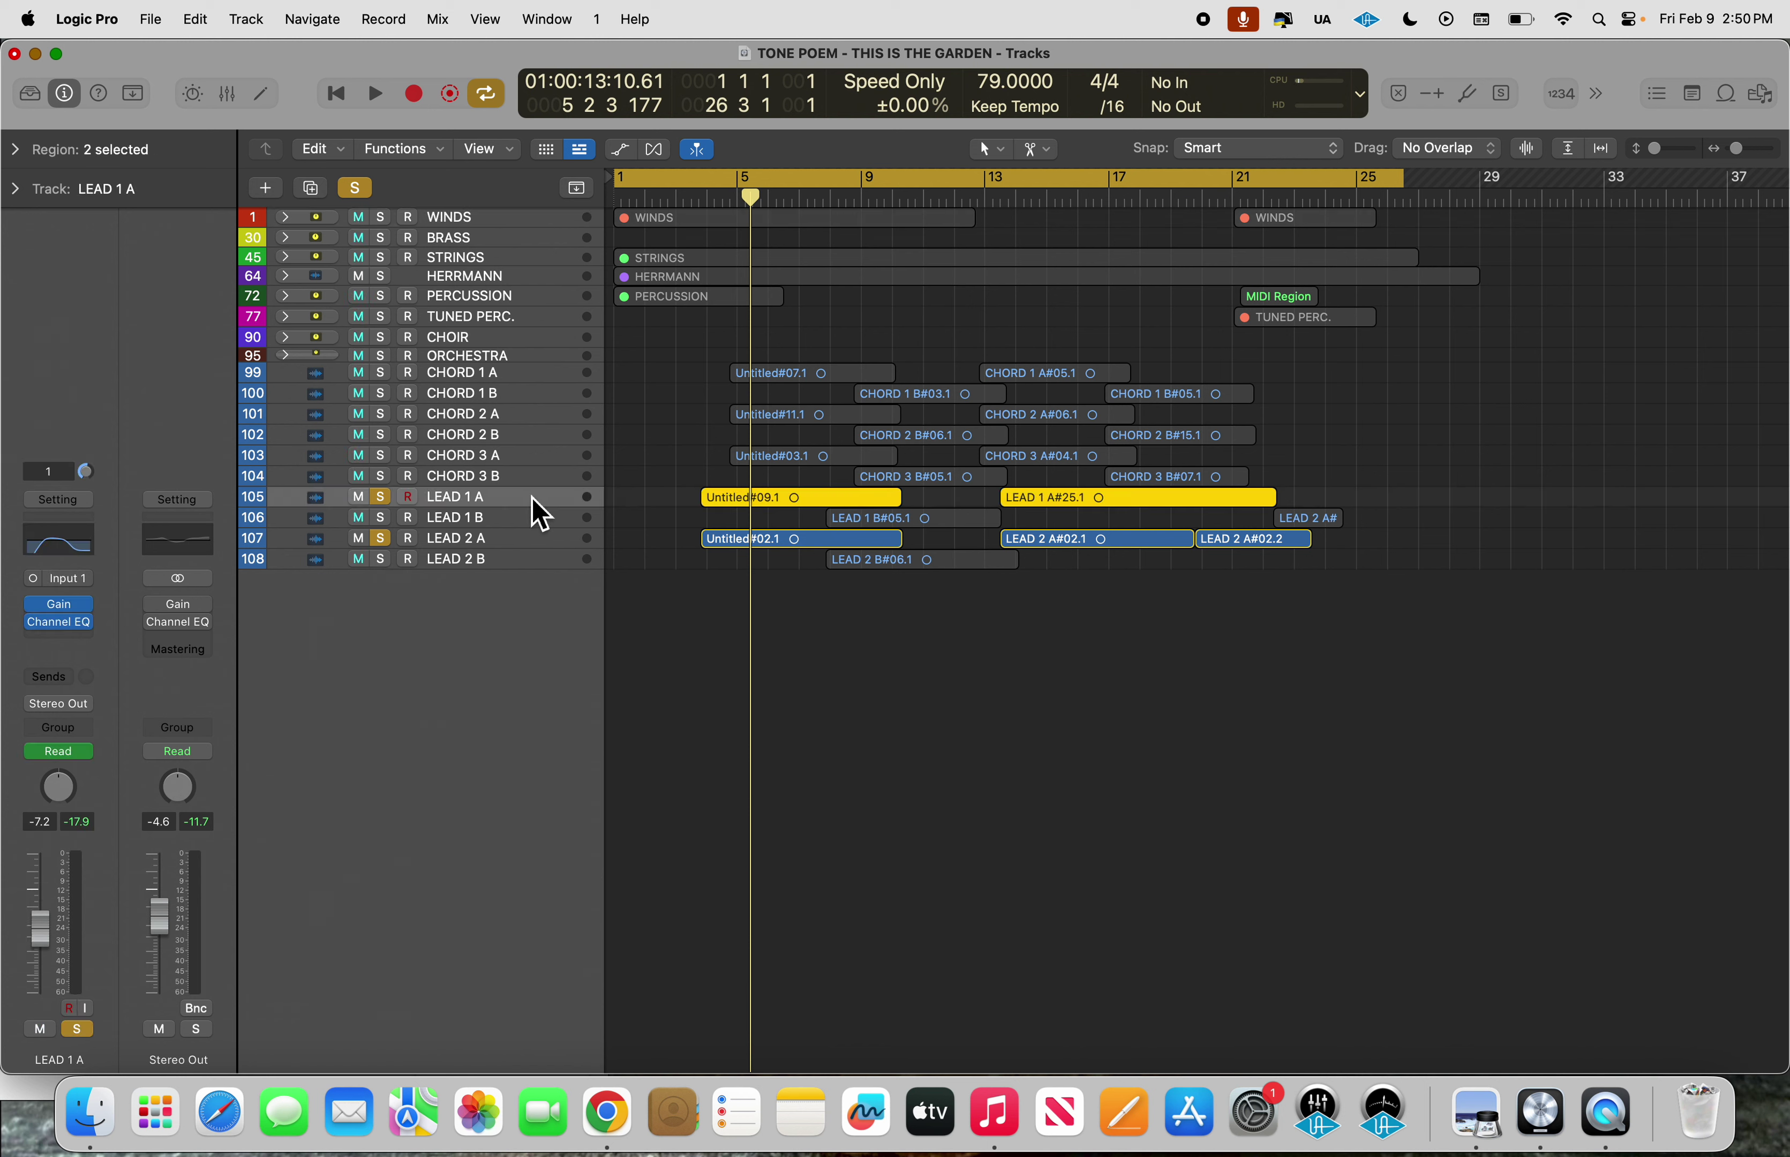
key(space)
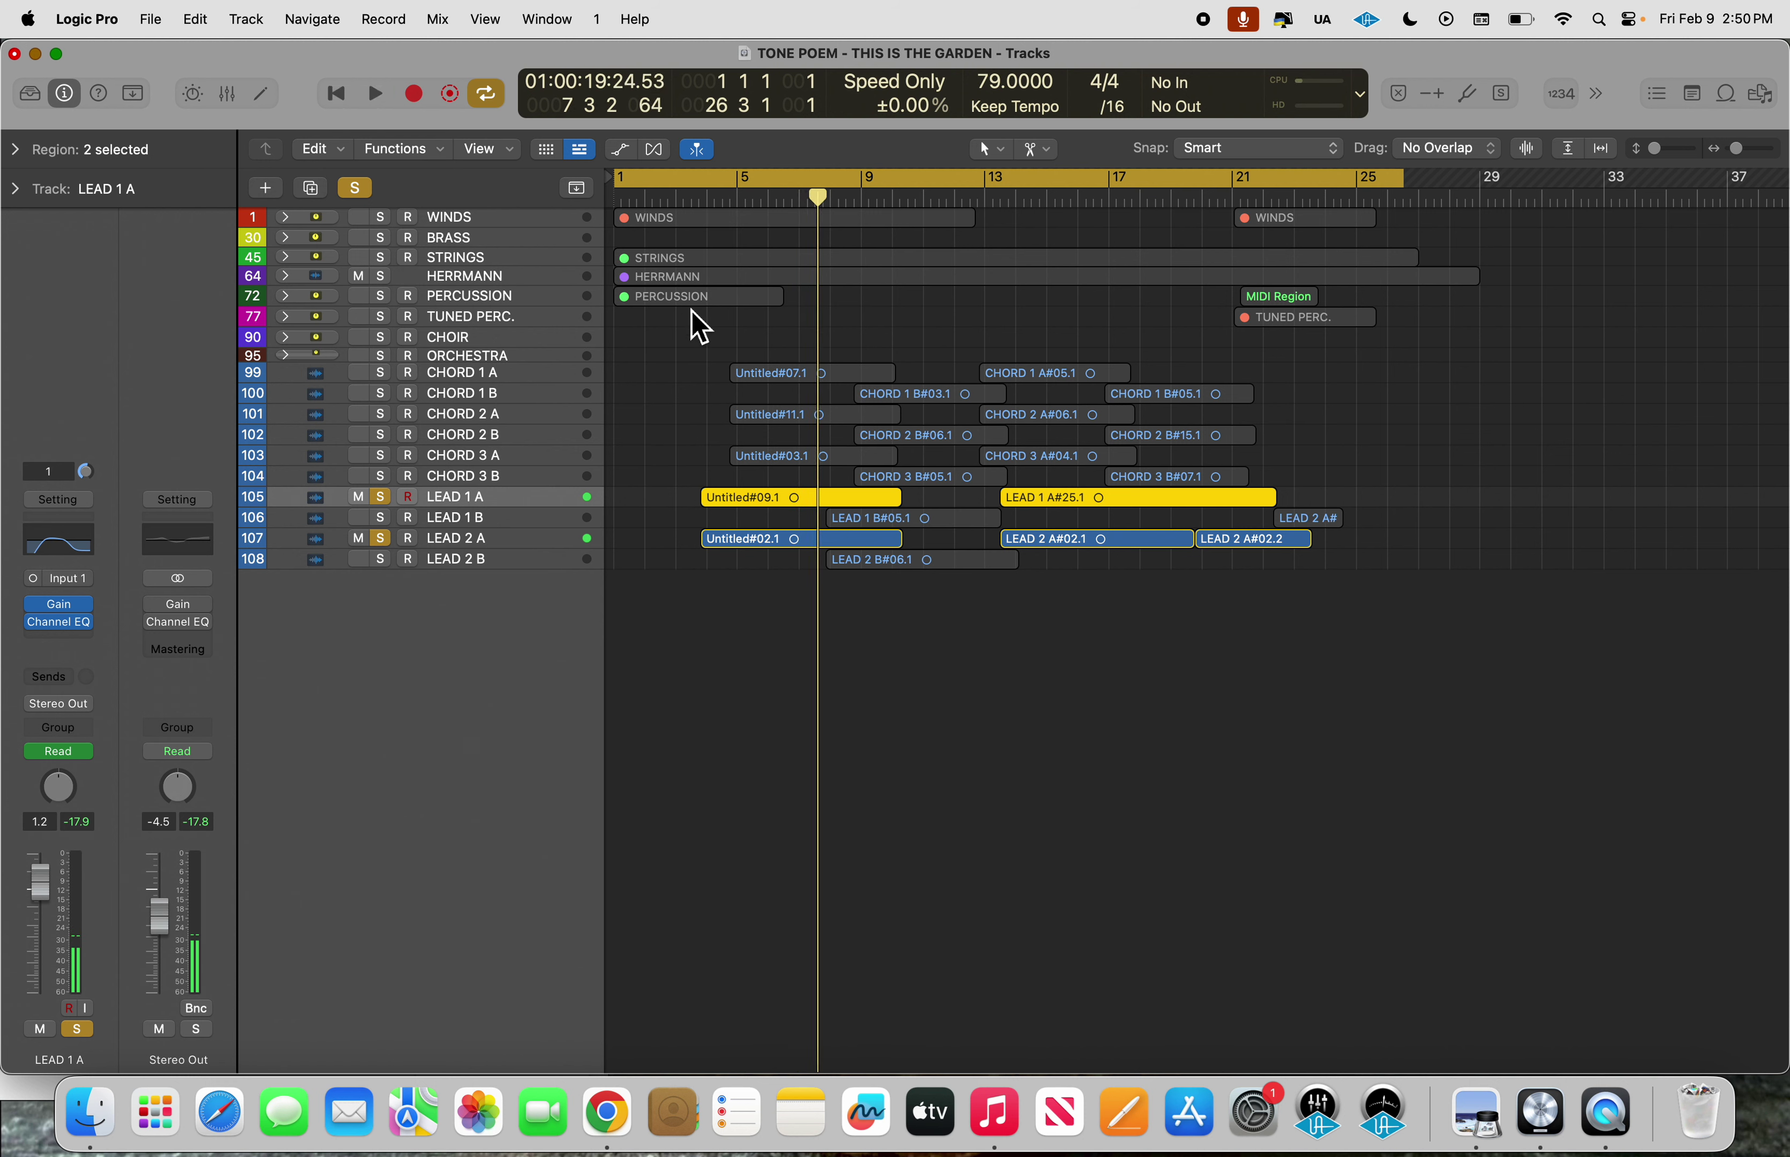
Set the playhead to bar 3 beat 4 and play the soloed leads from there, then stop.
click(705, 199)
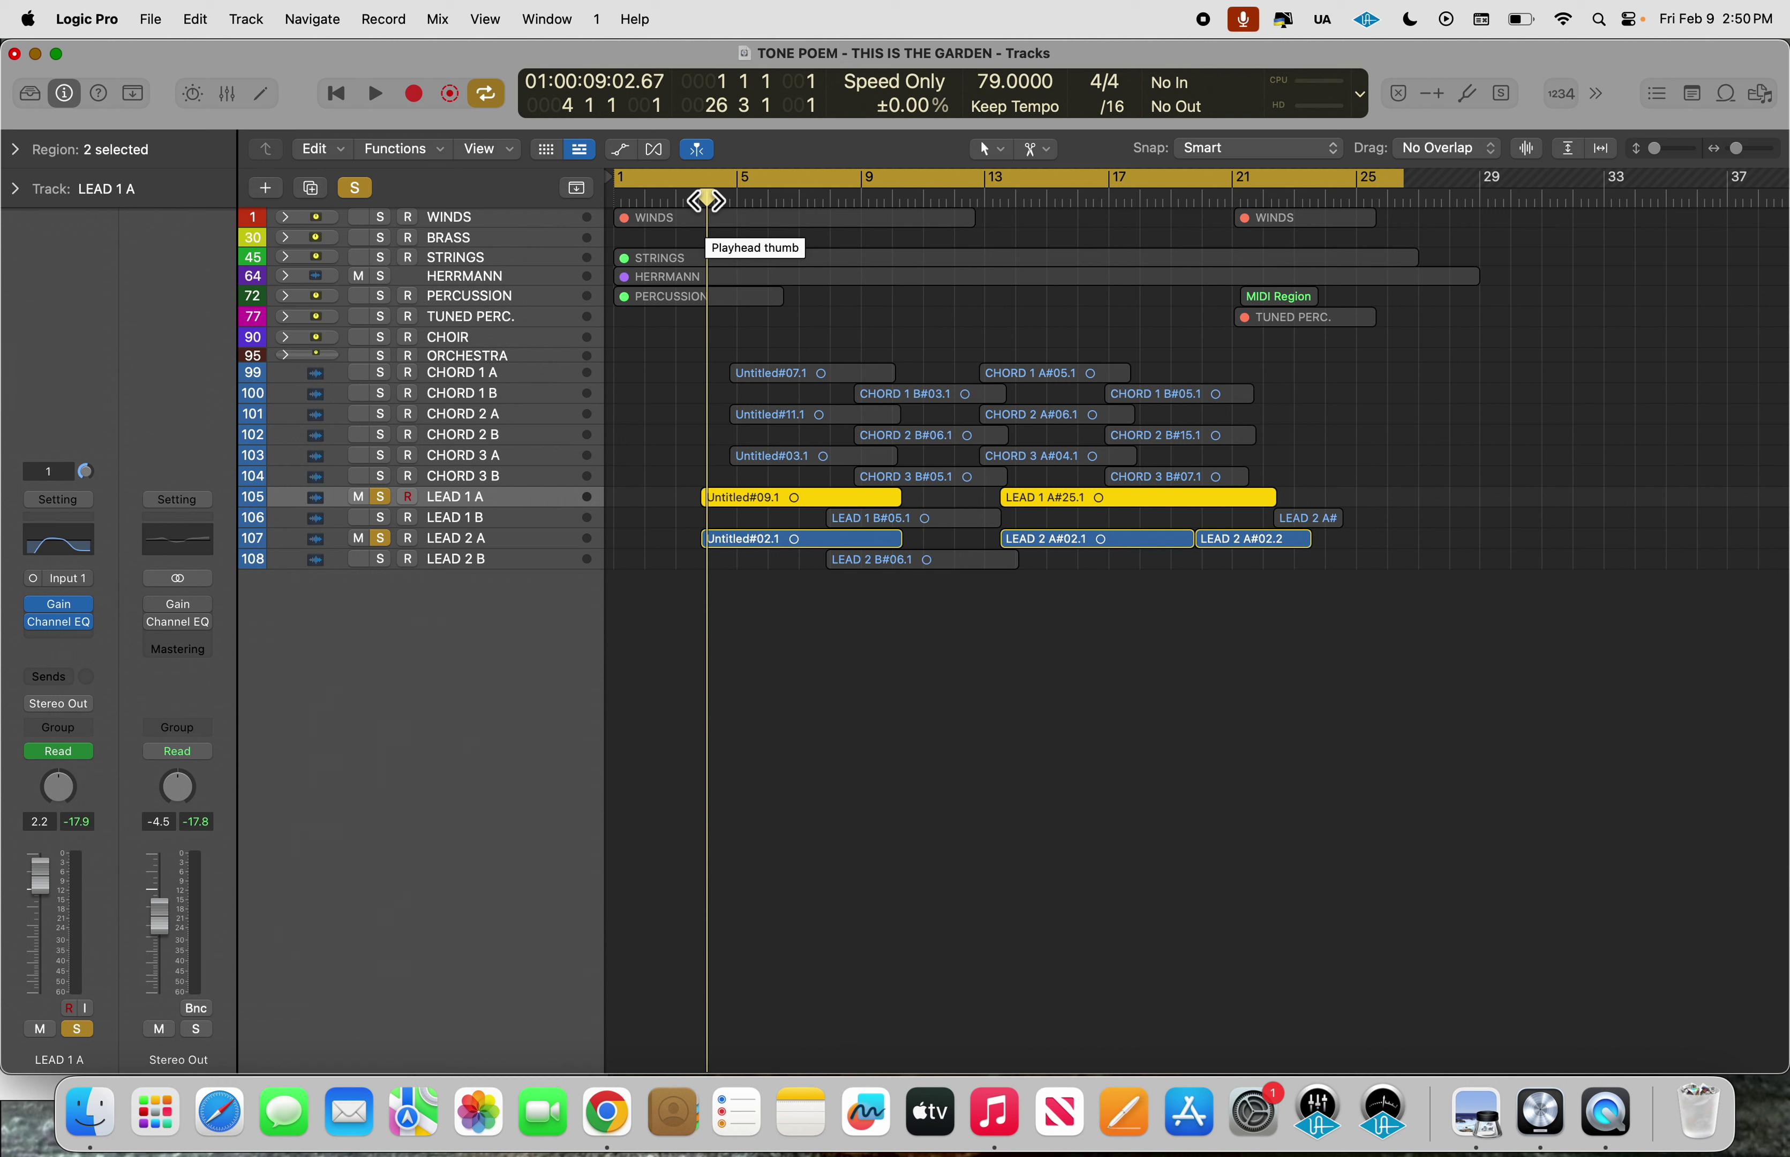
drag(706, 199, 699, 199)
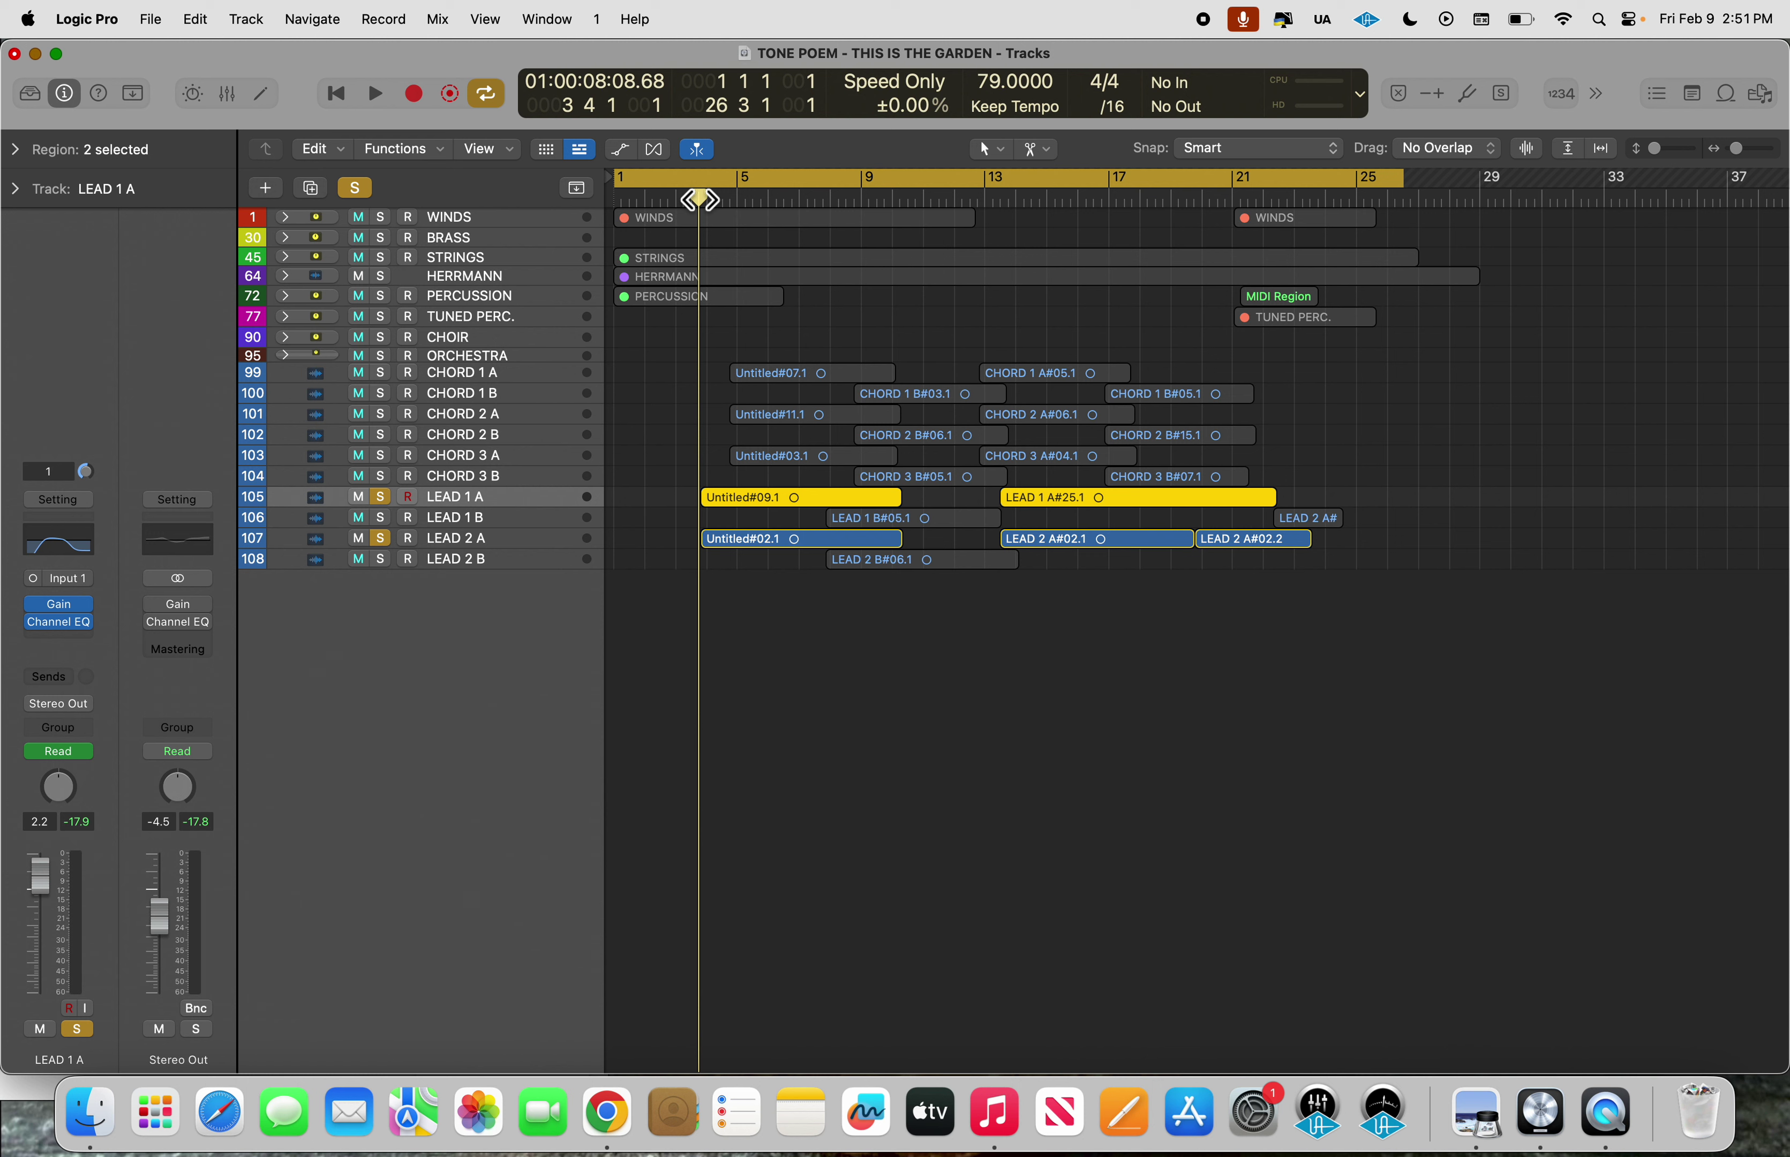
key(space)
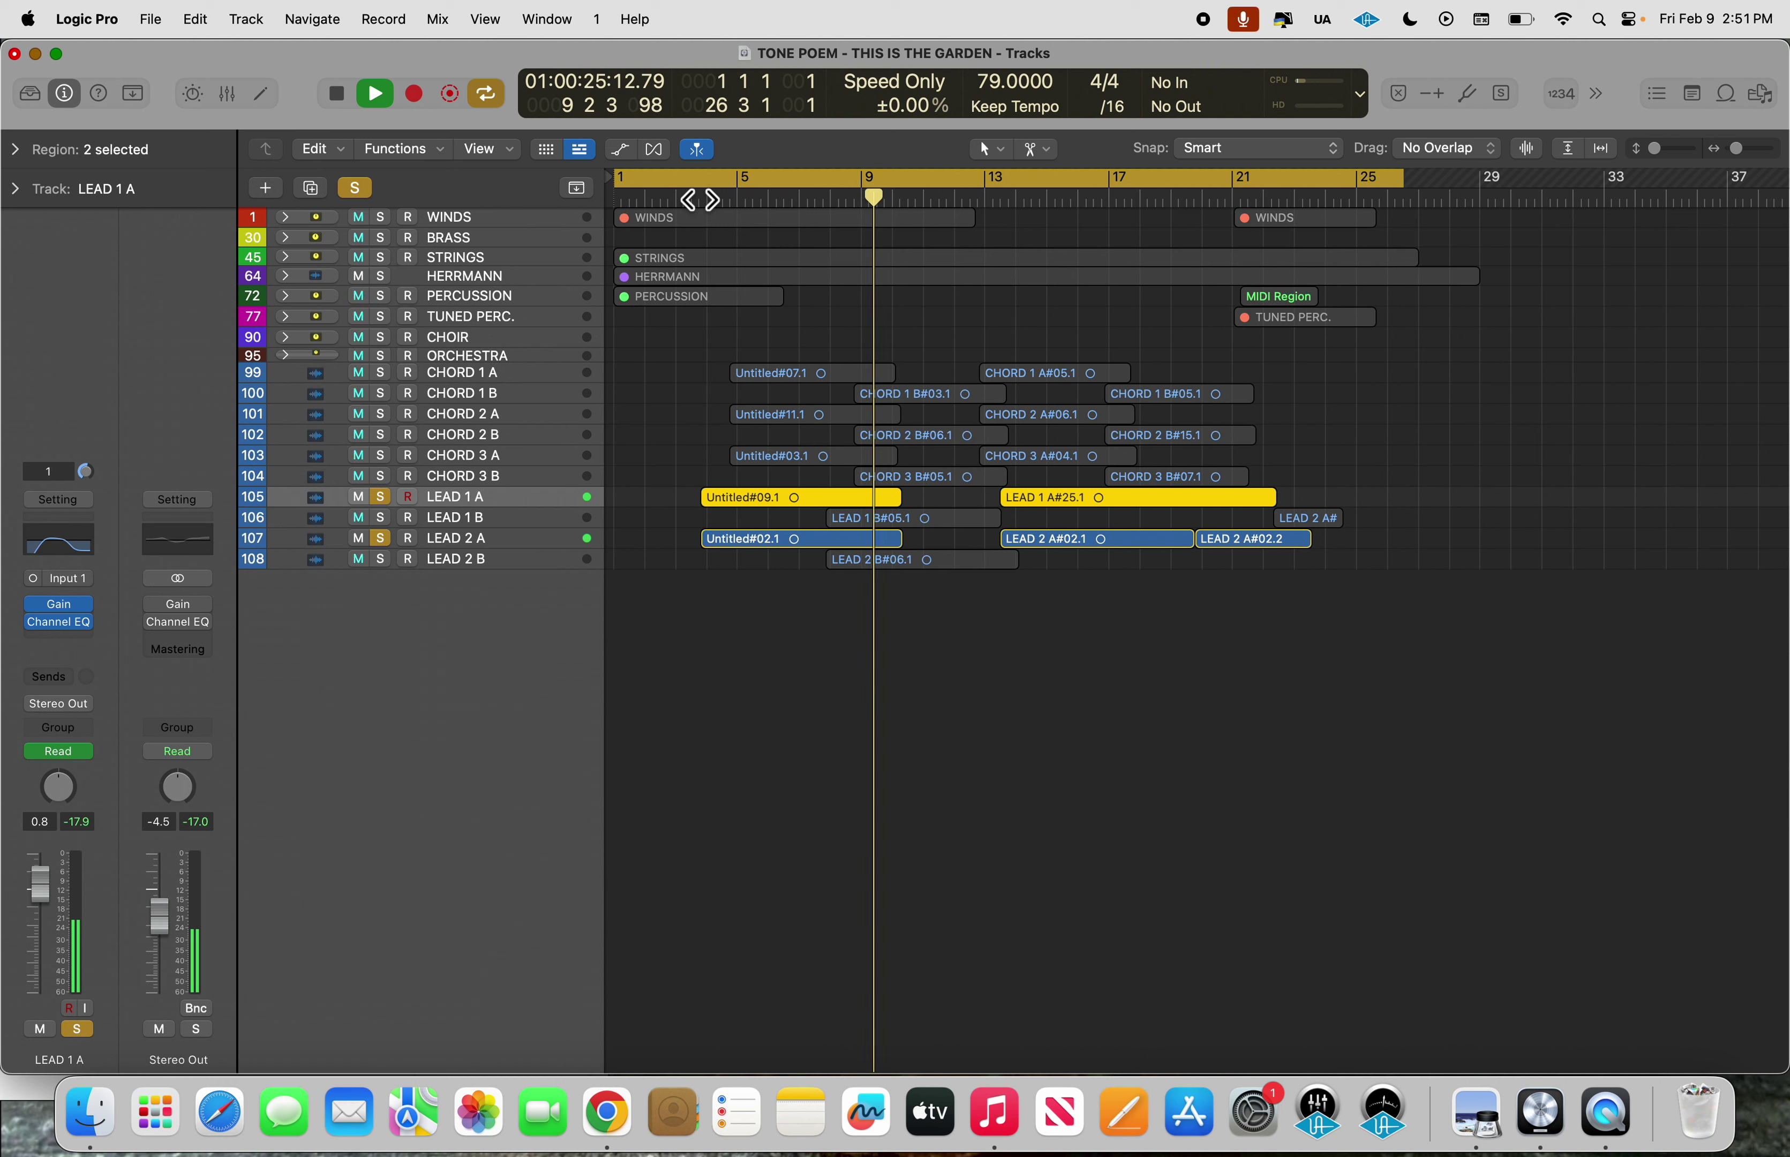
key(space)
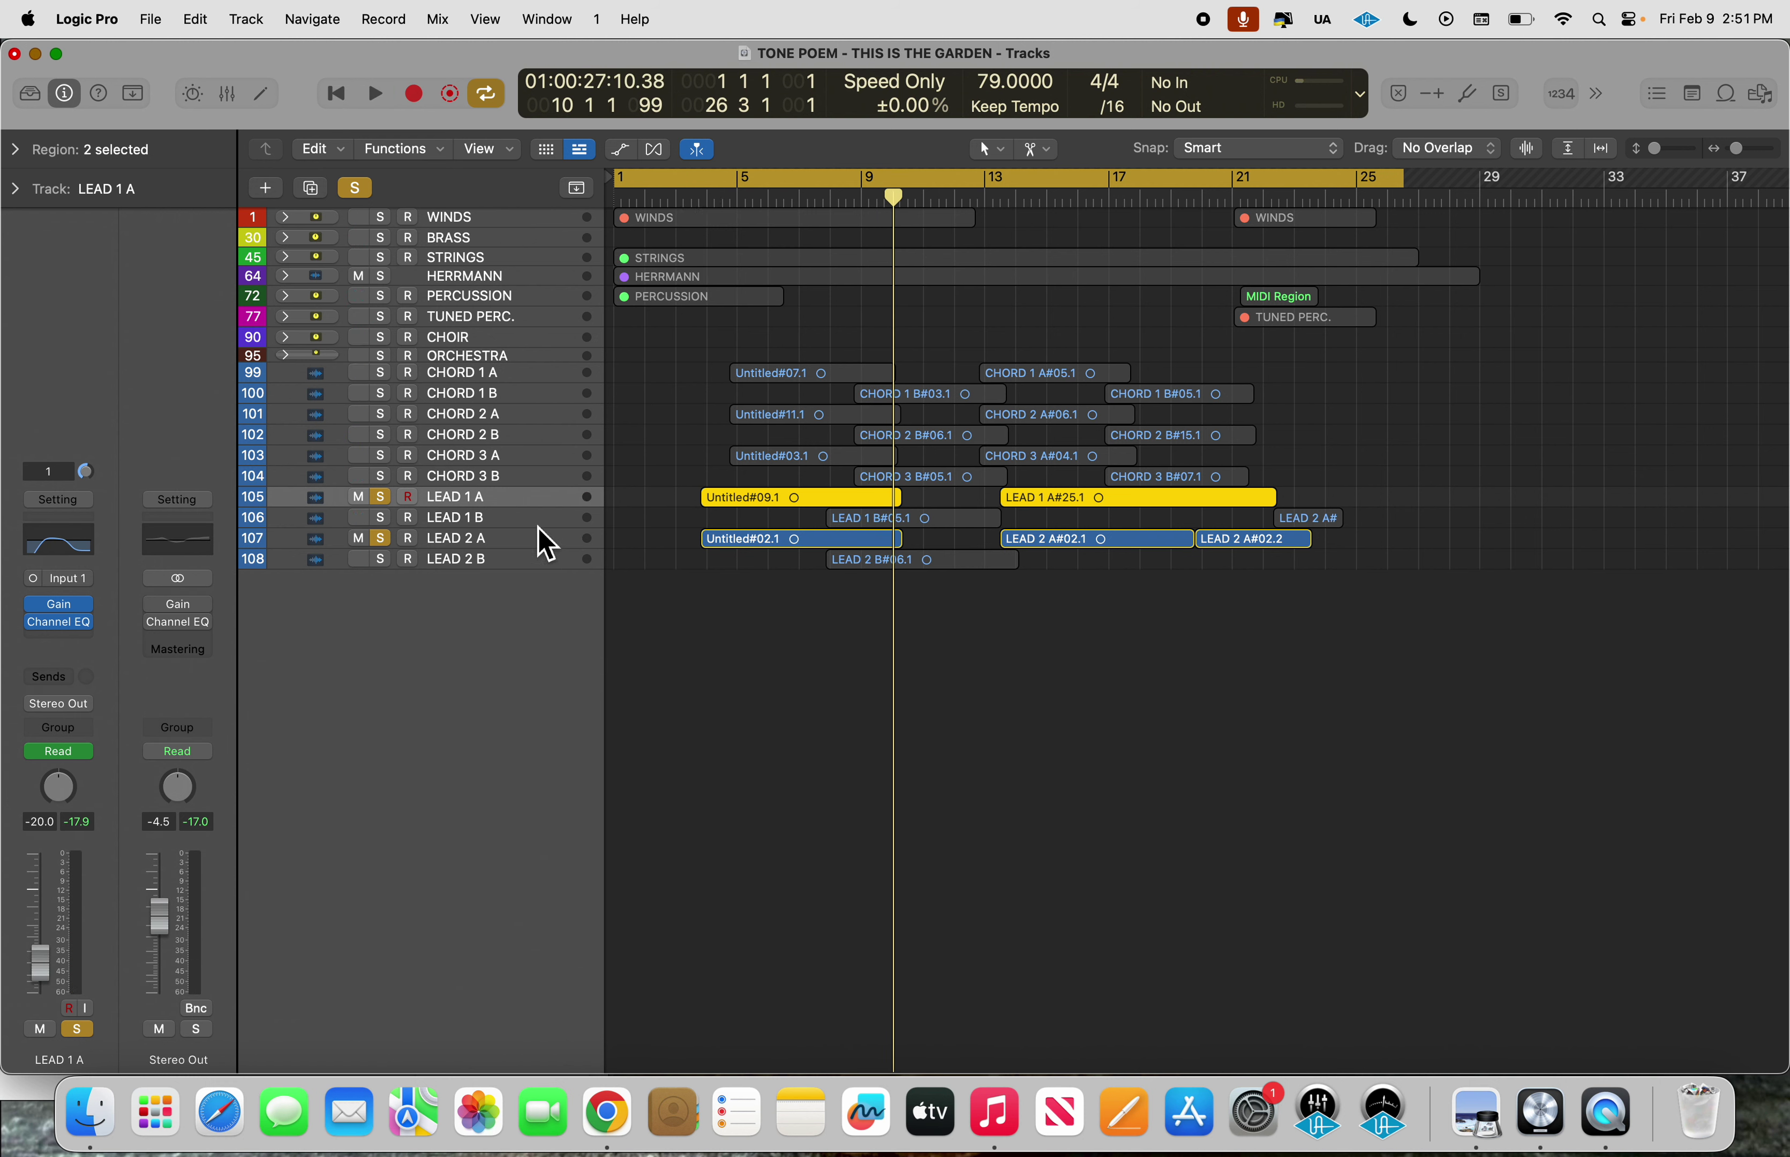
Unsolo LEAD 2 A and solo CHORD 1 A, CHORD 2 A and CHORD 3 A.
click(382, 538)
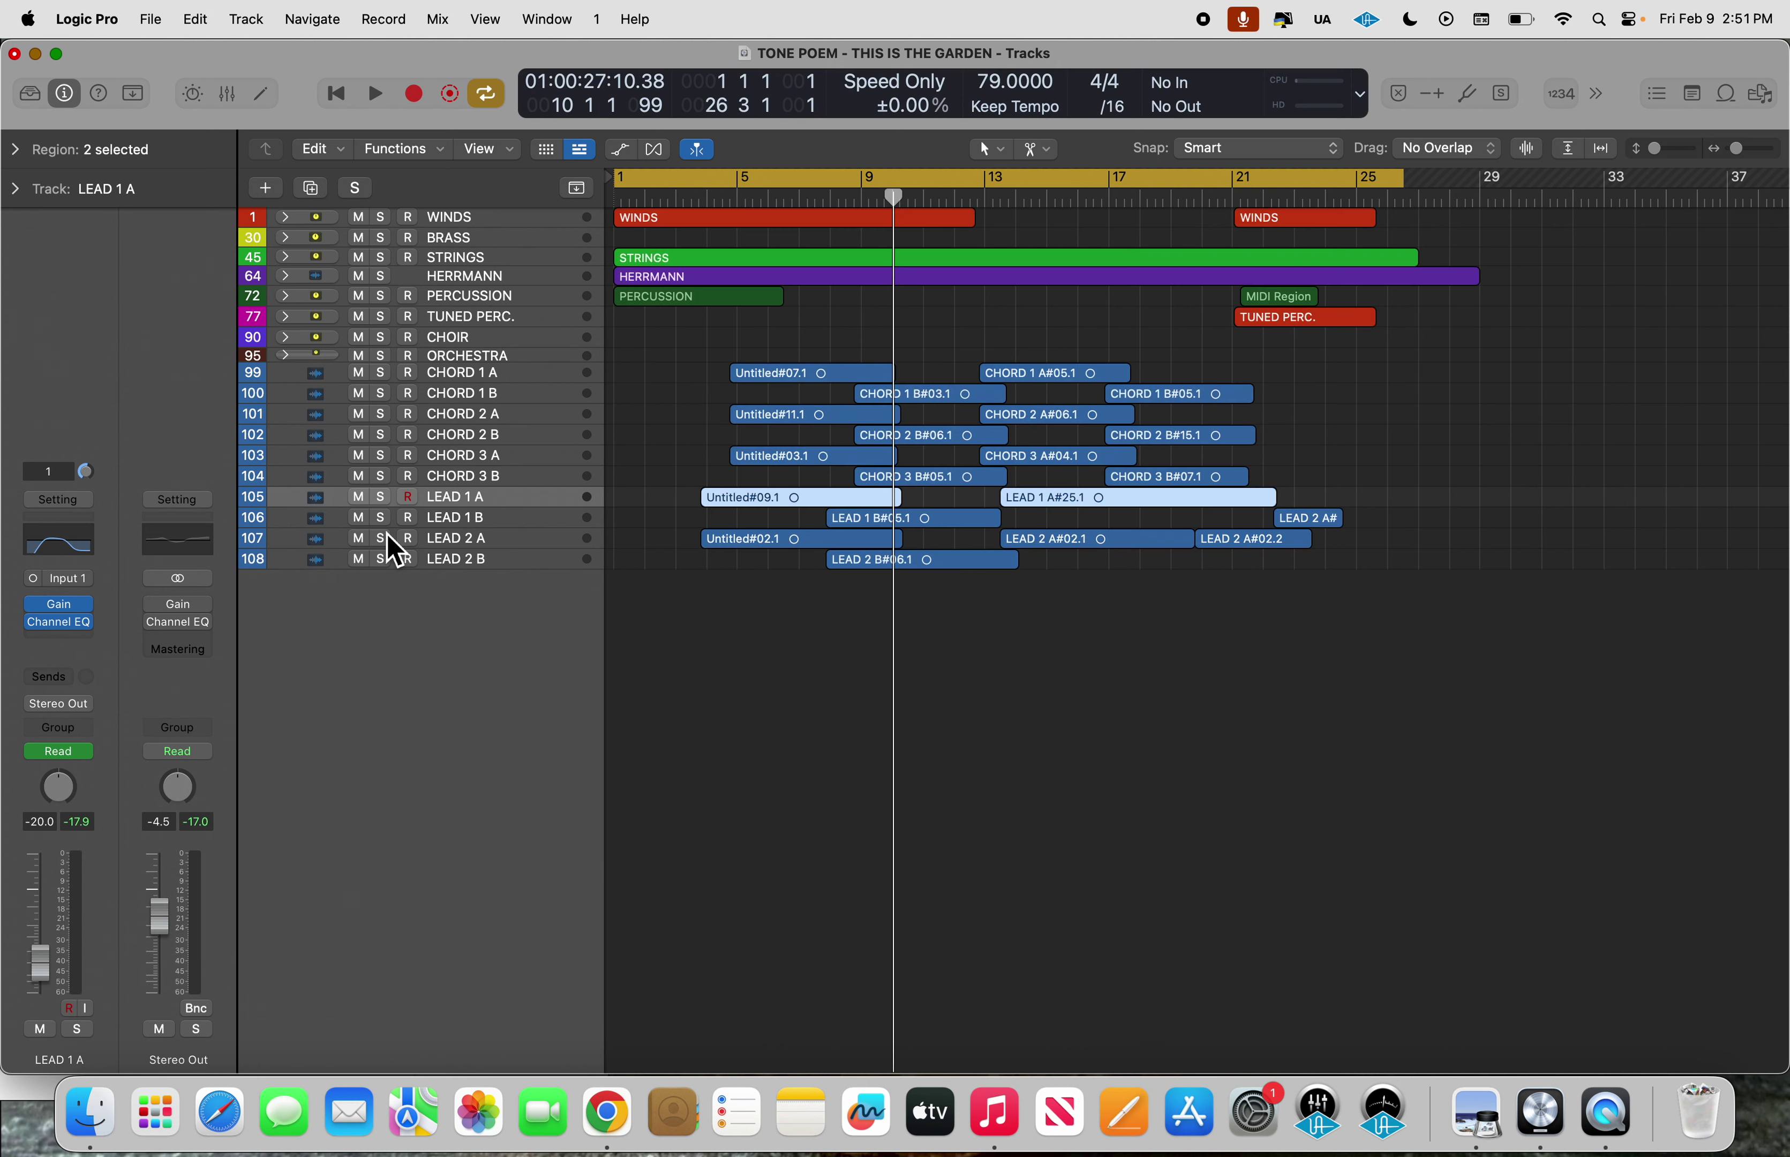
click(381, 394)
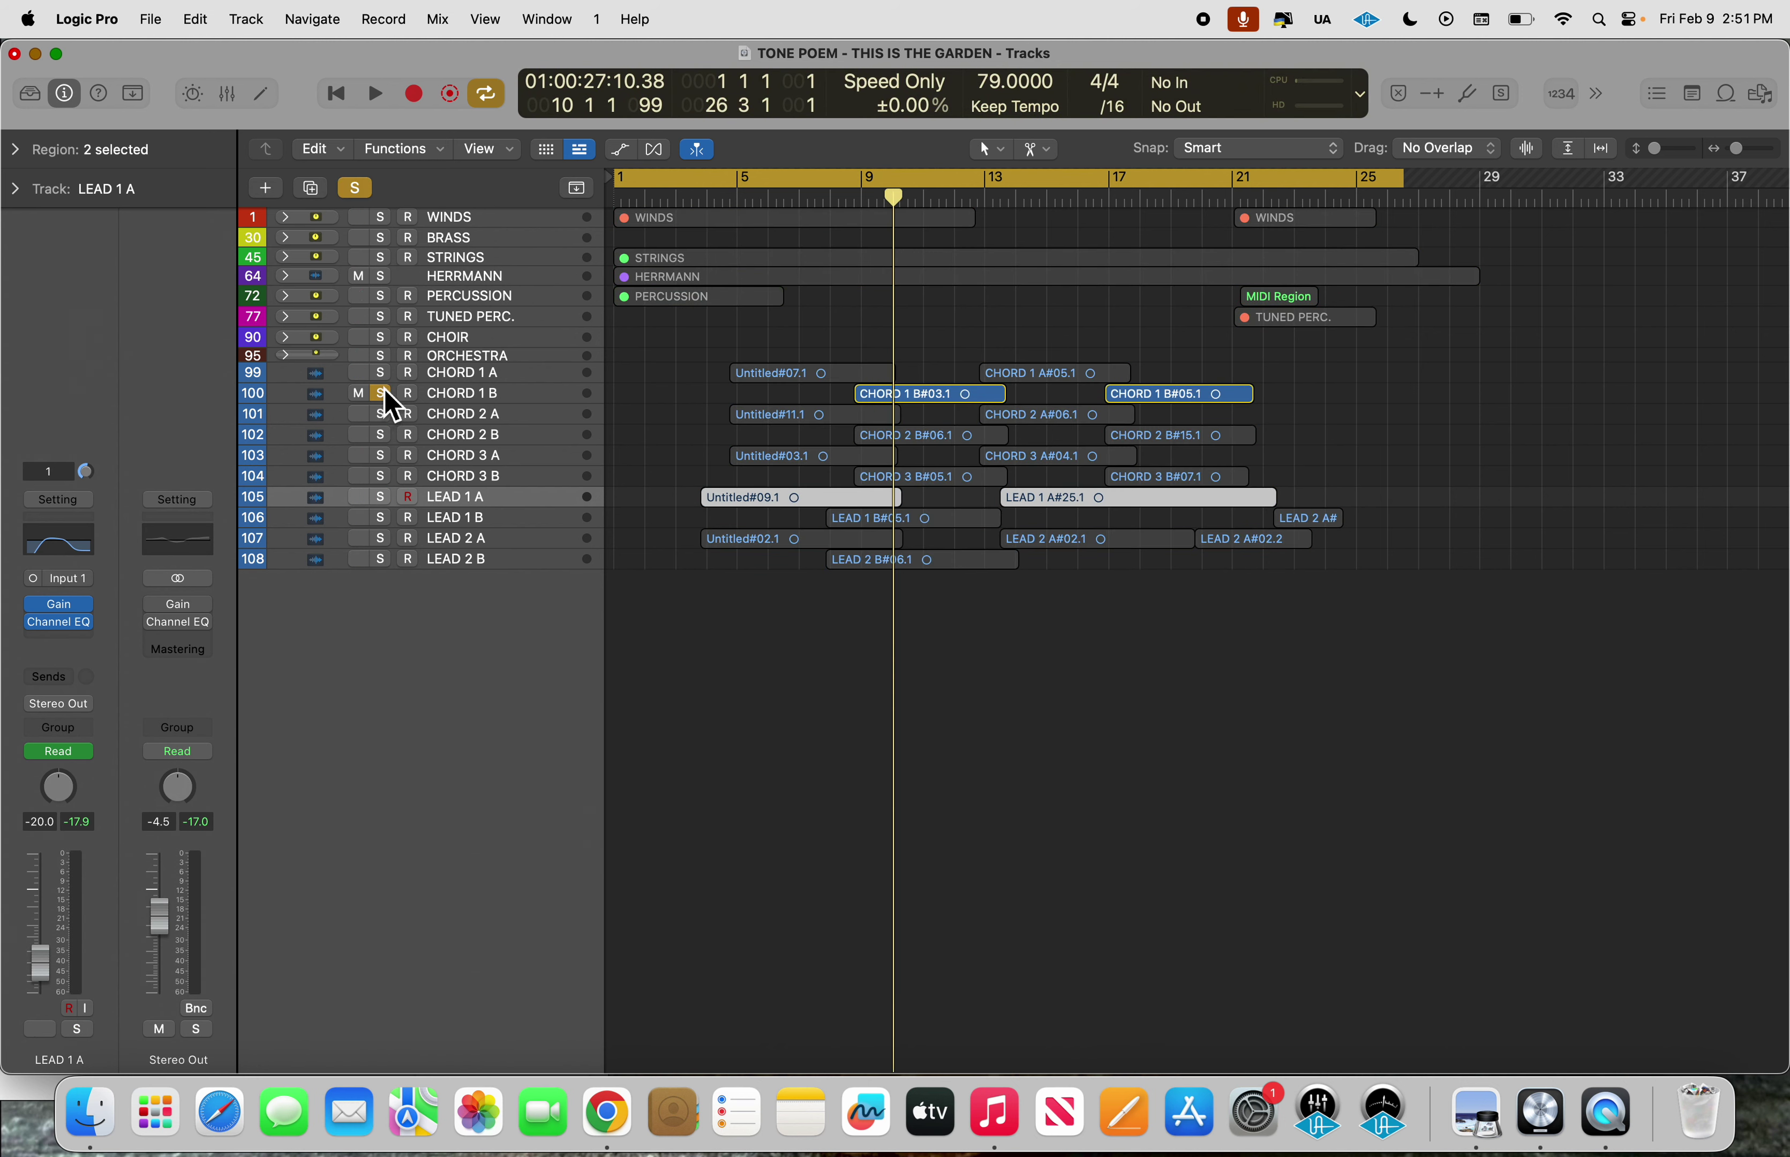
click(382, 373)
click(384, 395)
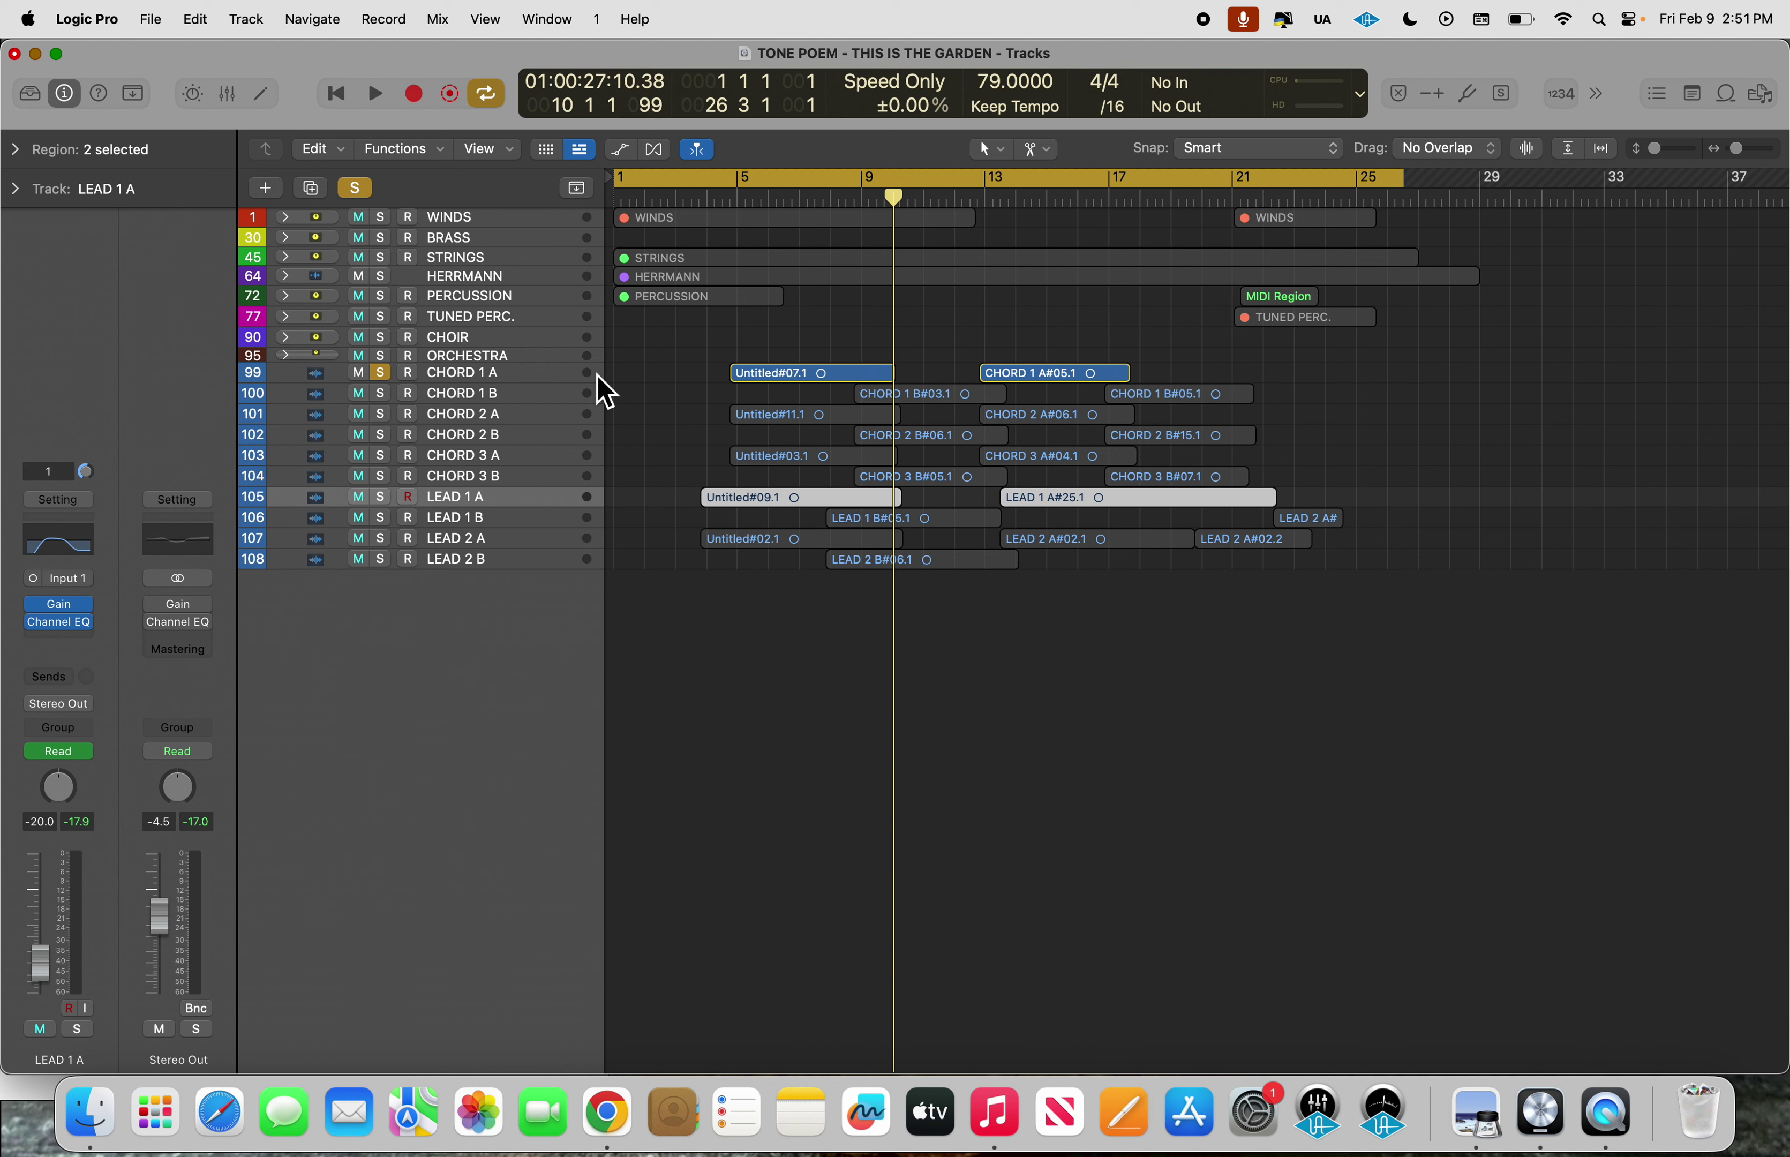
click(381, 414)
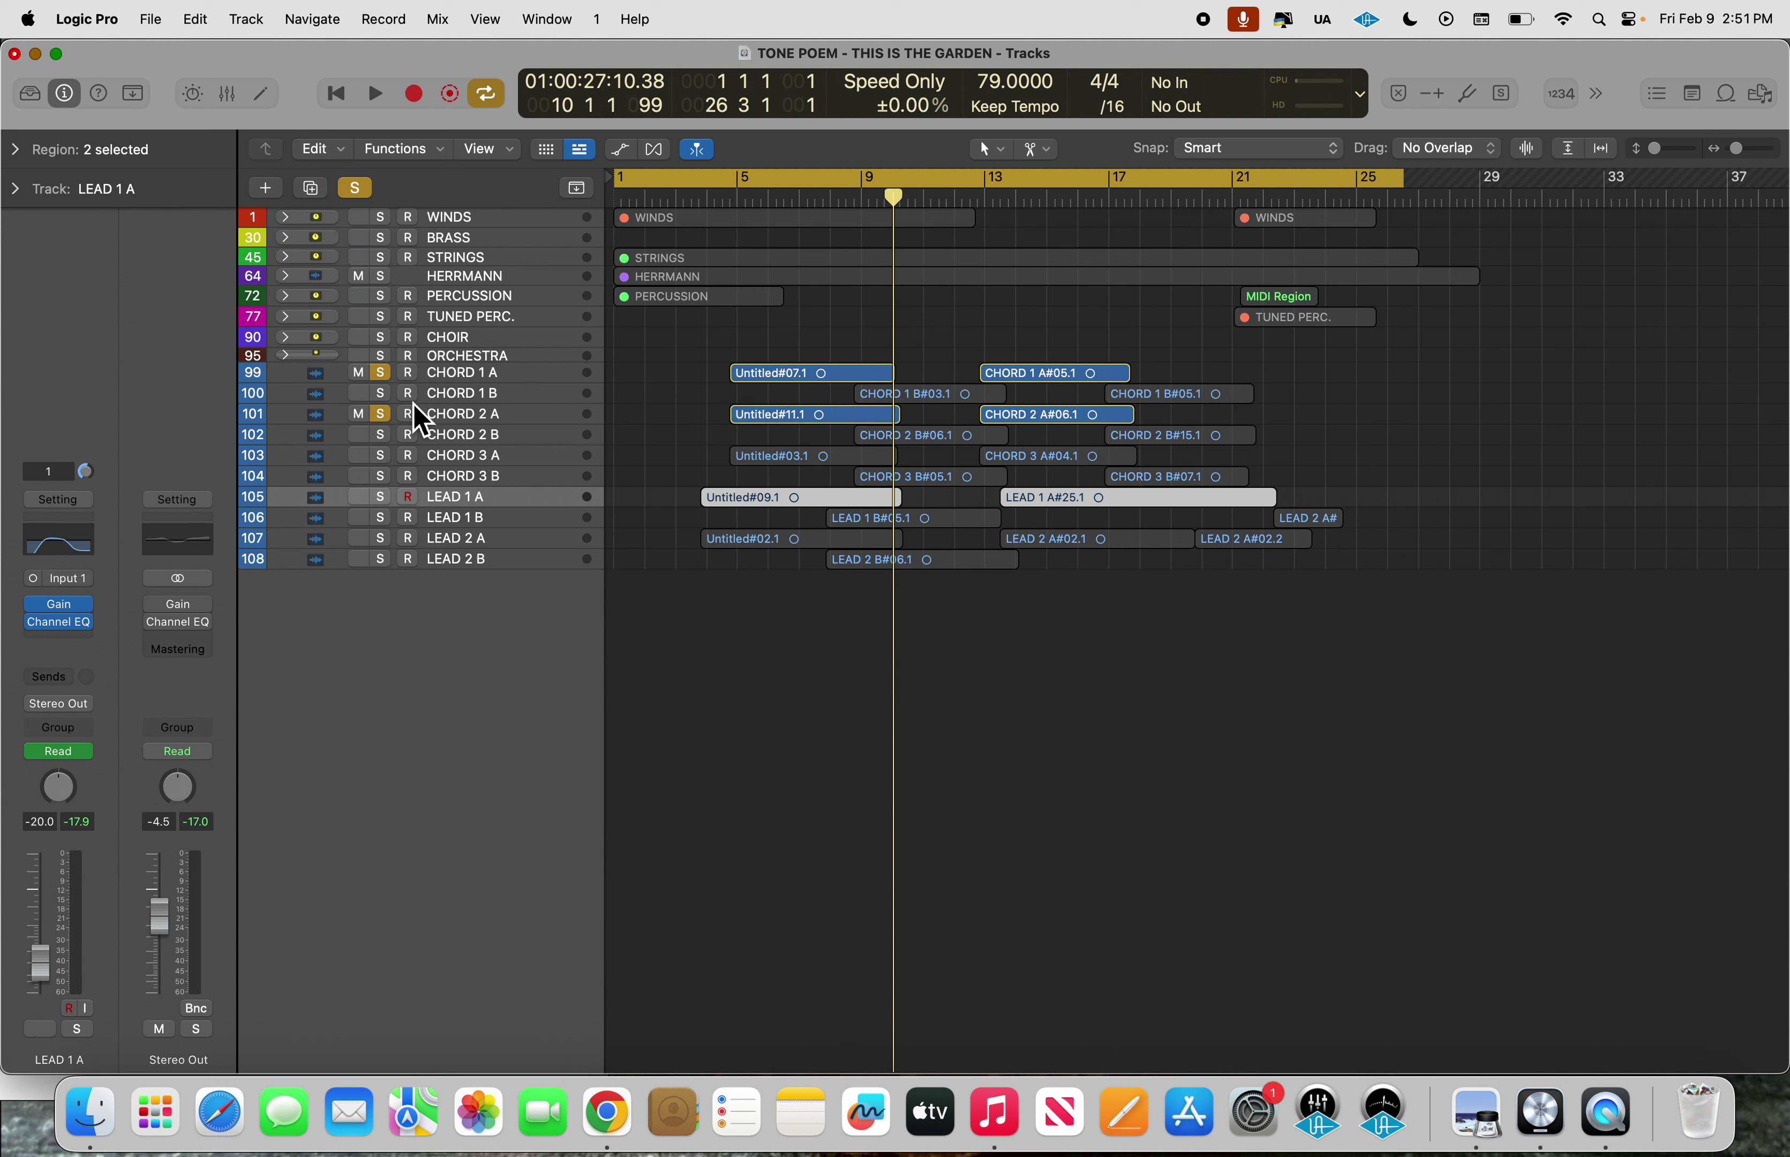
click(382, 455)
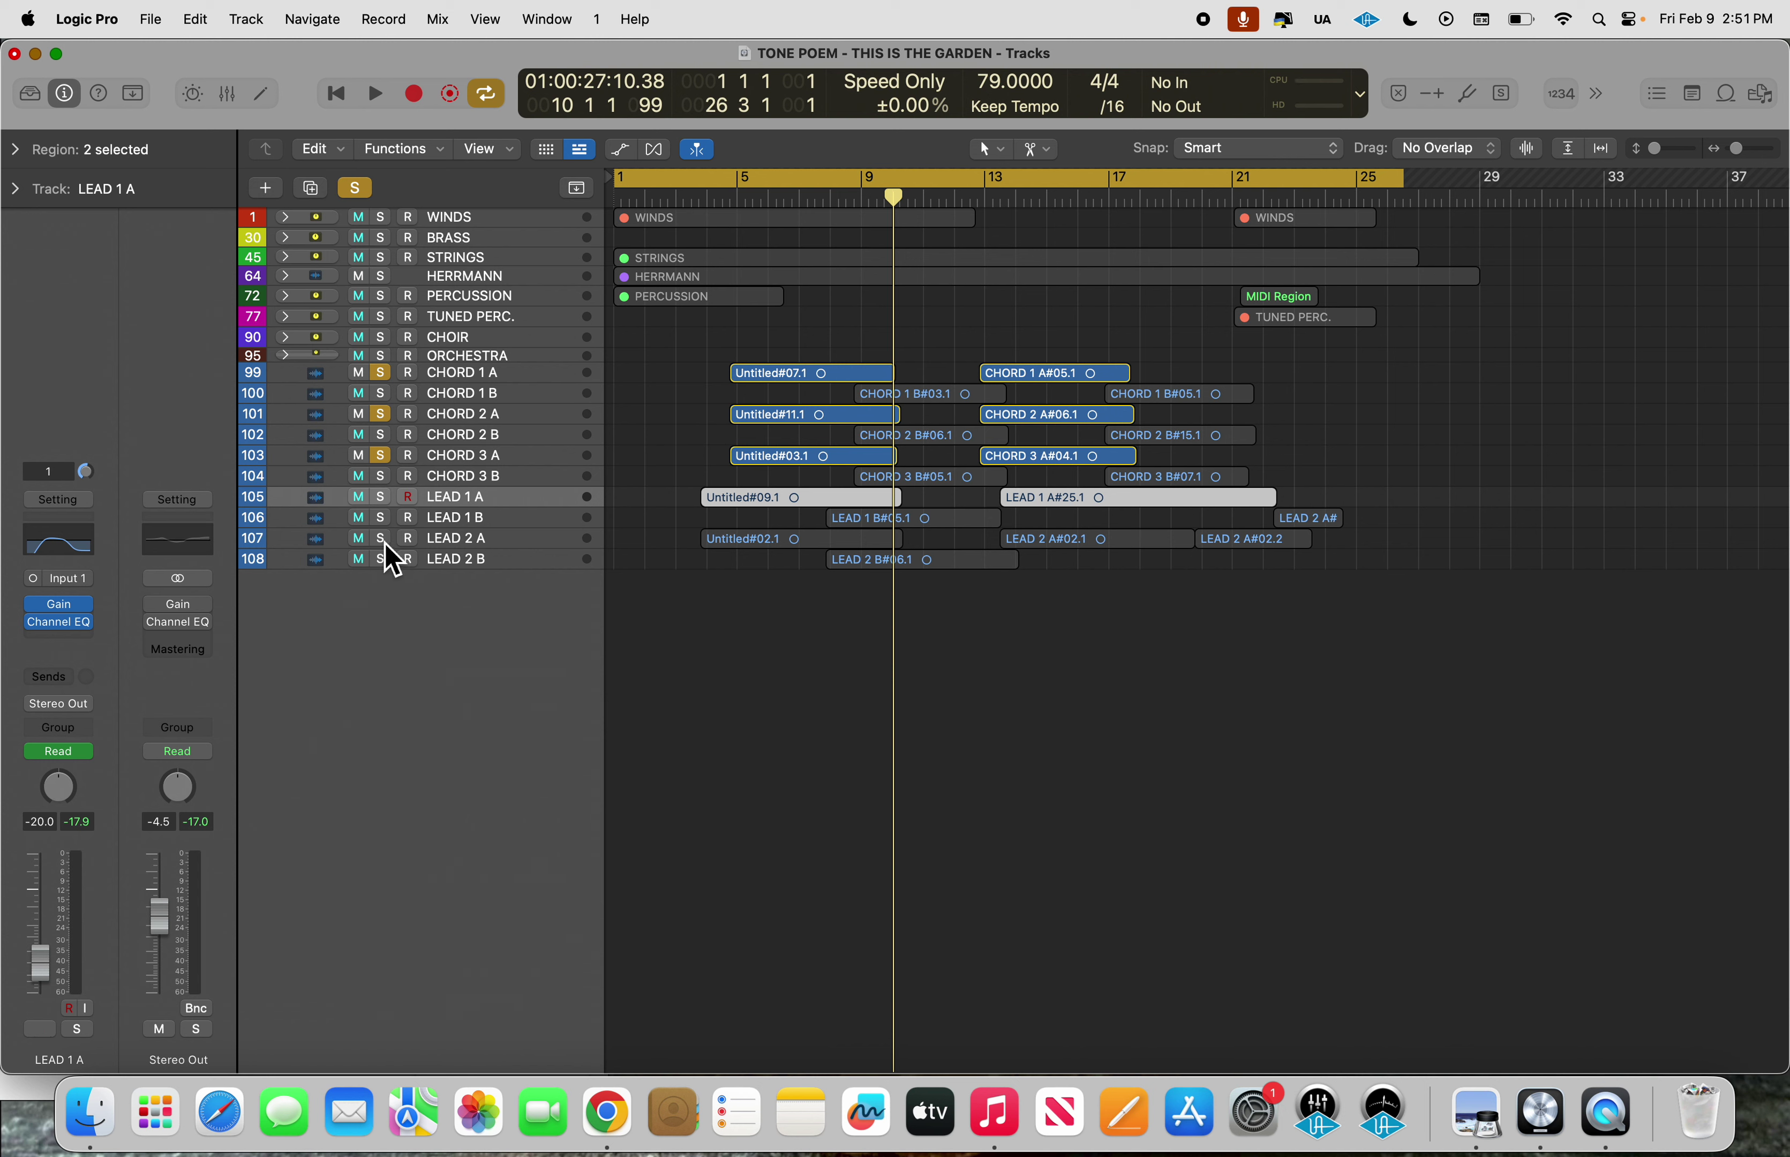
Play the chords from around bar 4, set Stereo Out to -2.8 dB, then unsolo CHORD 2 A and 3 A.
key(space)
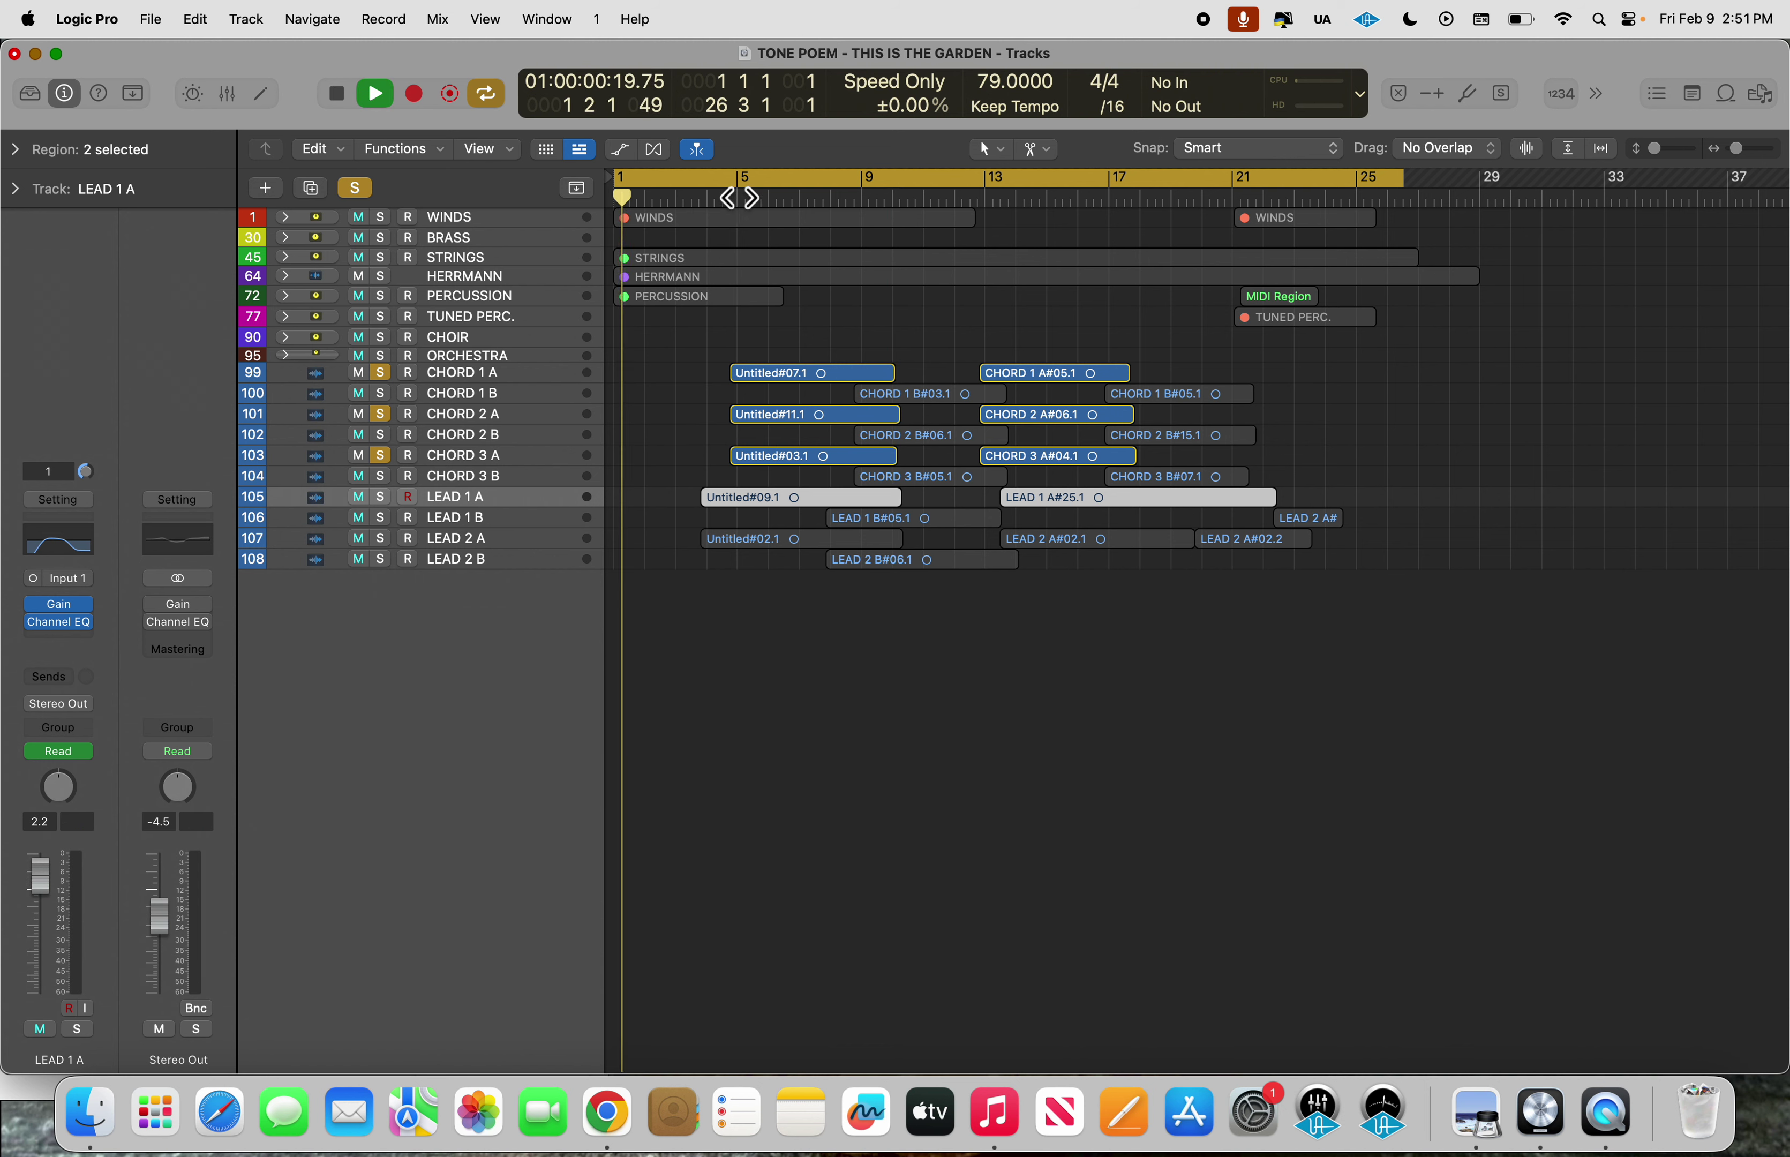
click(726, 199)
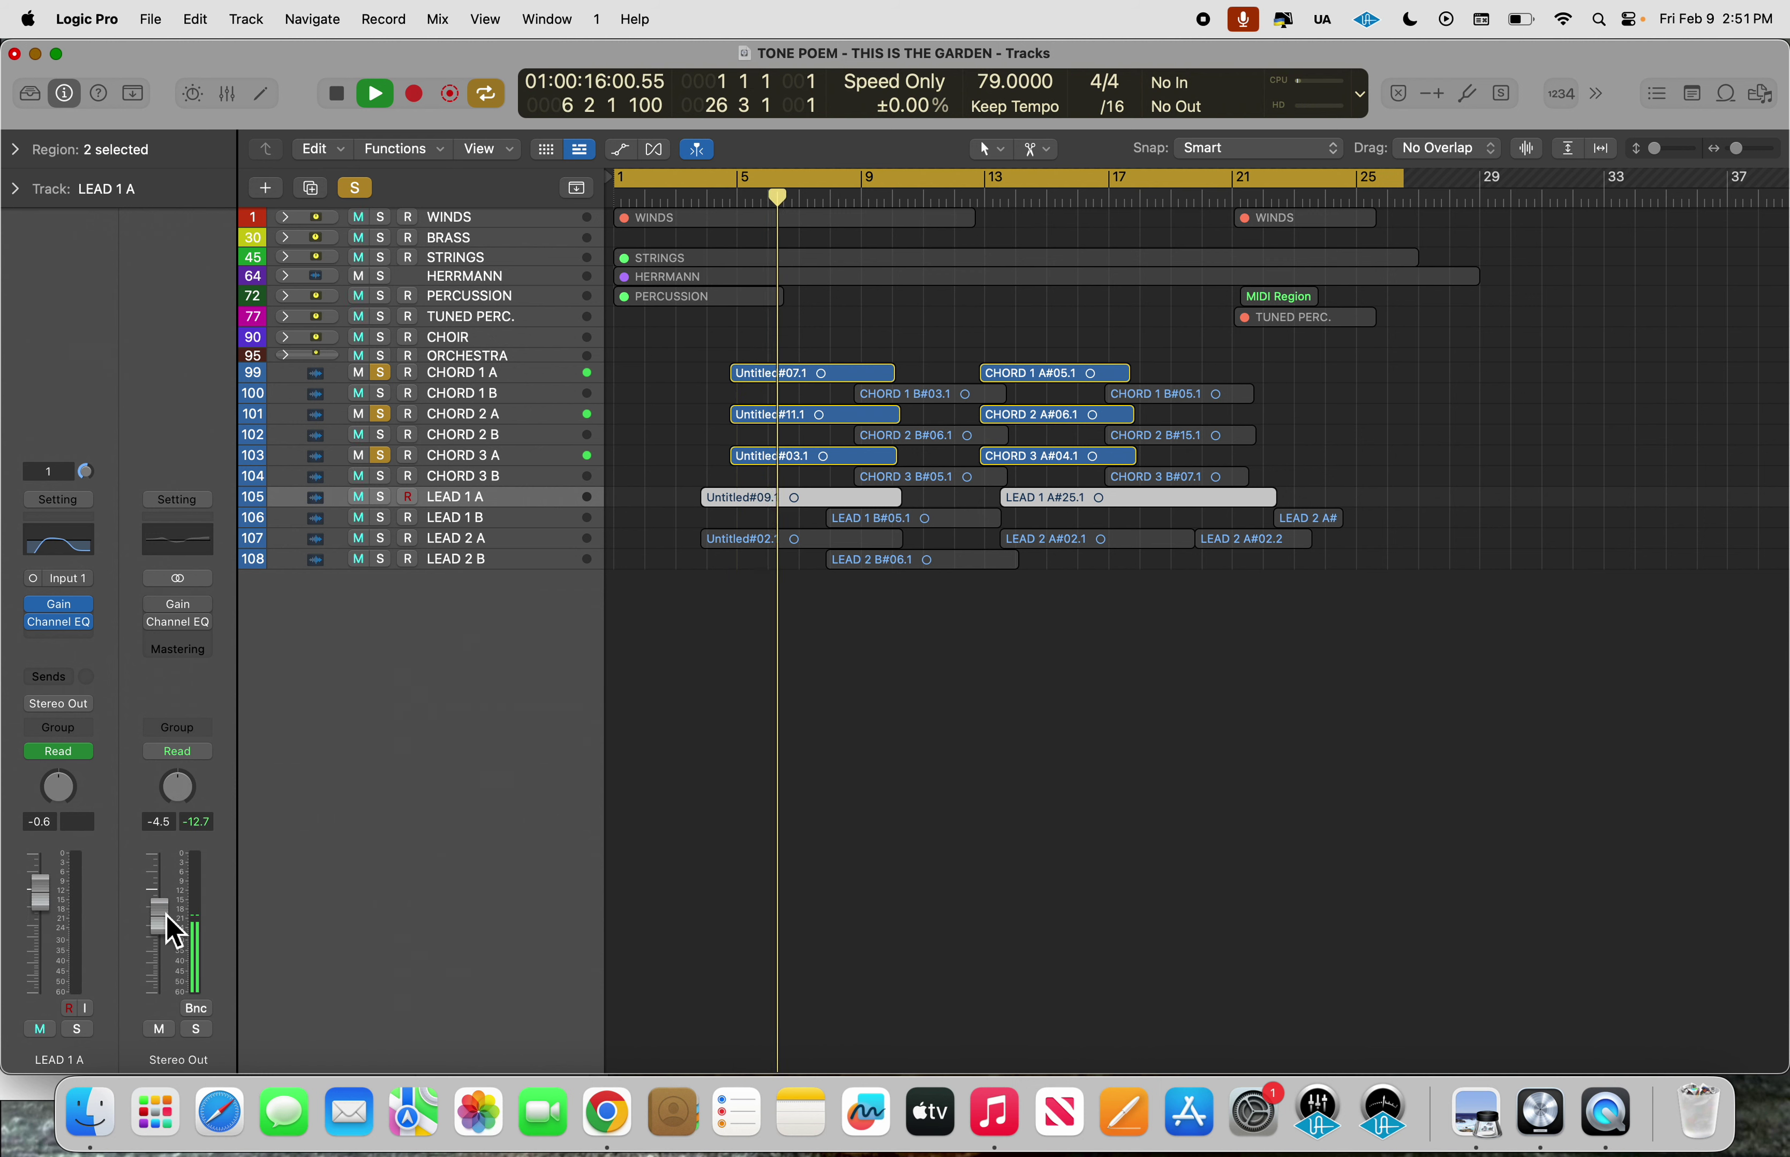
drag(168, 930, 159, 902)
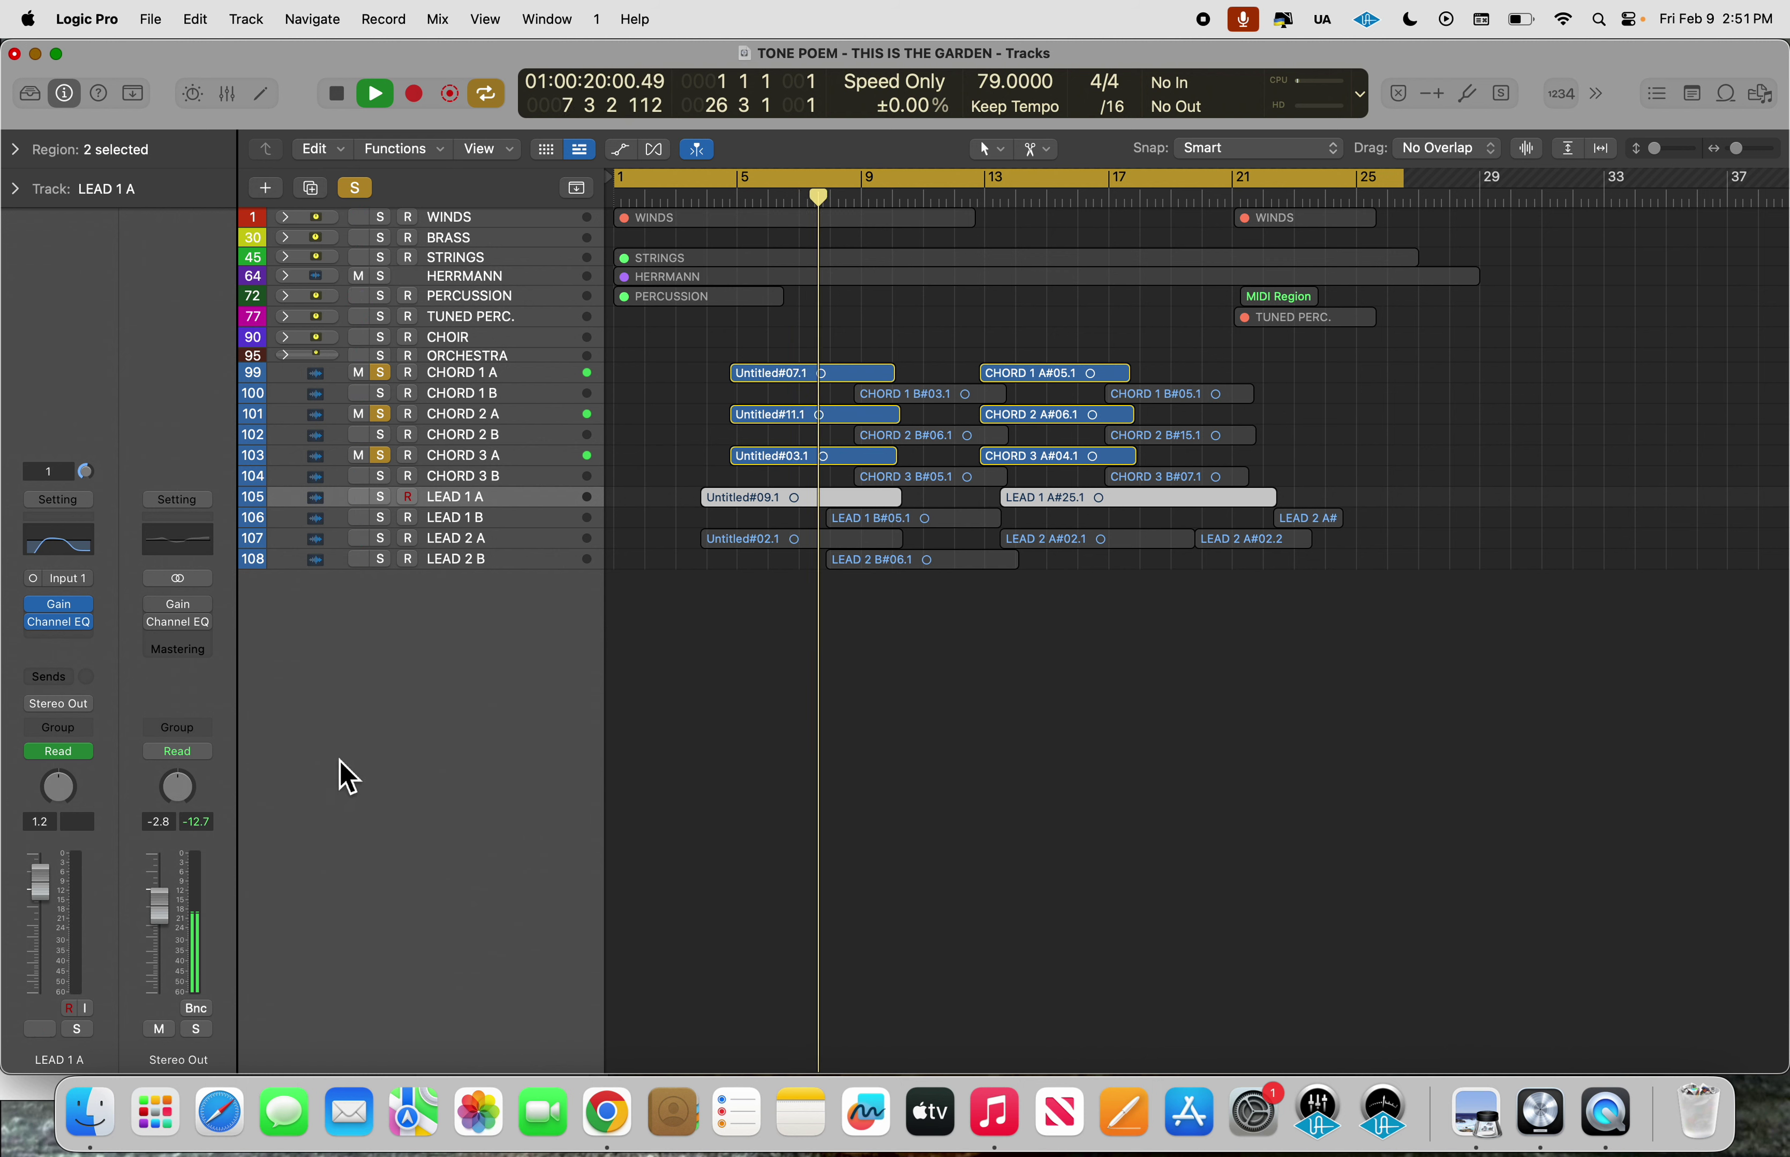
key(space)
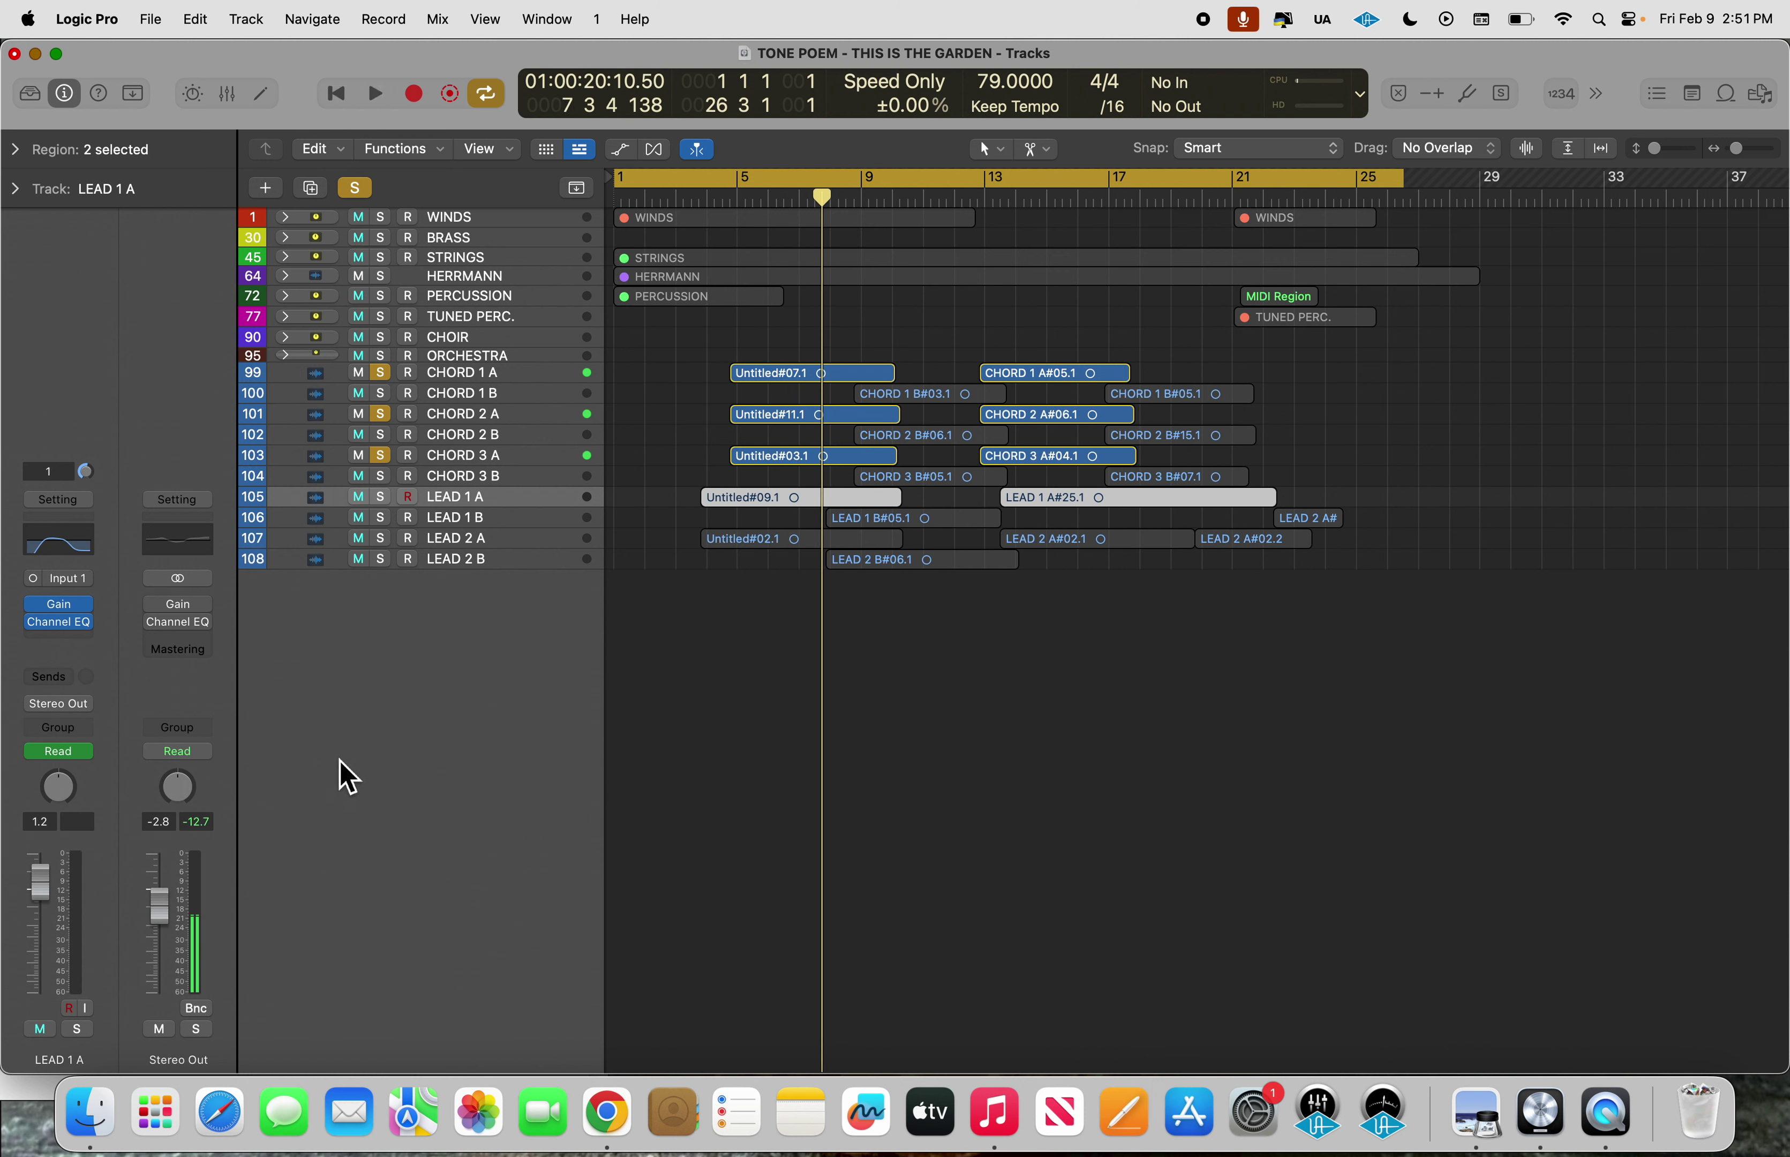
click(382, 414)
click(382, 456)
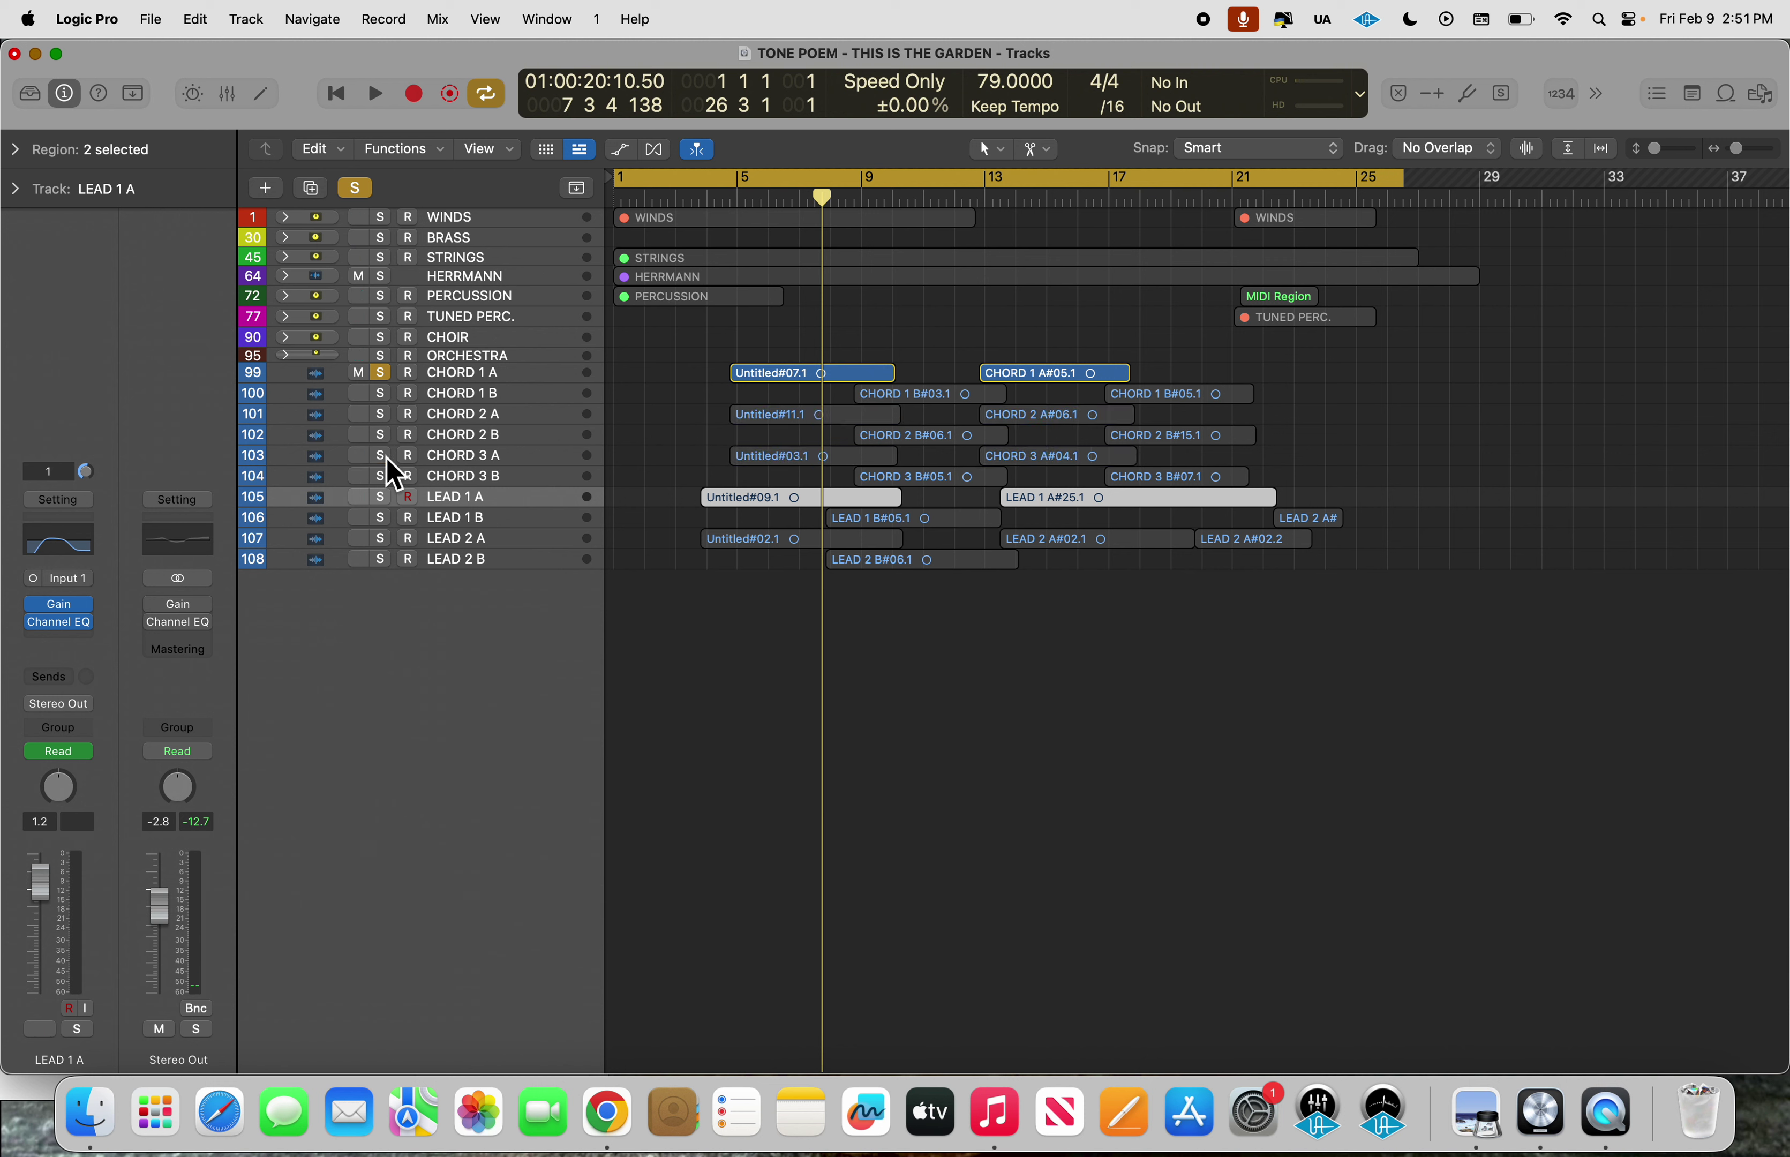
Play the chords from around bar 4 and add CHORD 2 A to the solo.
click(725, 198)
key(space)
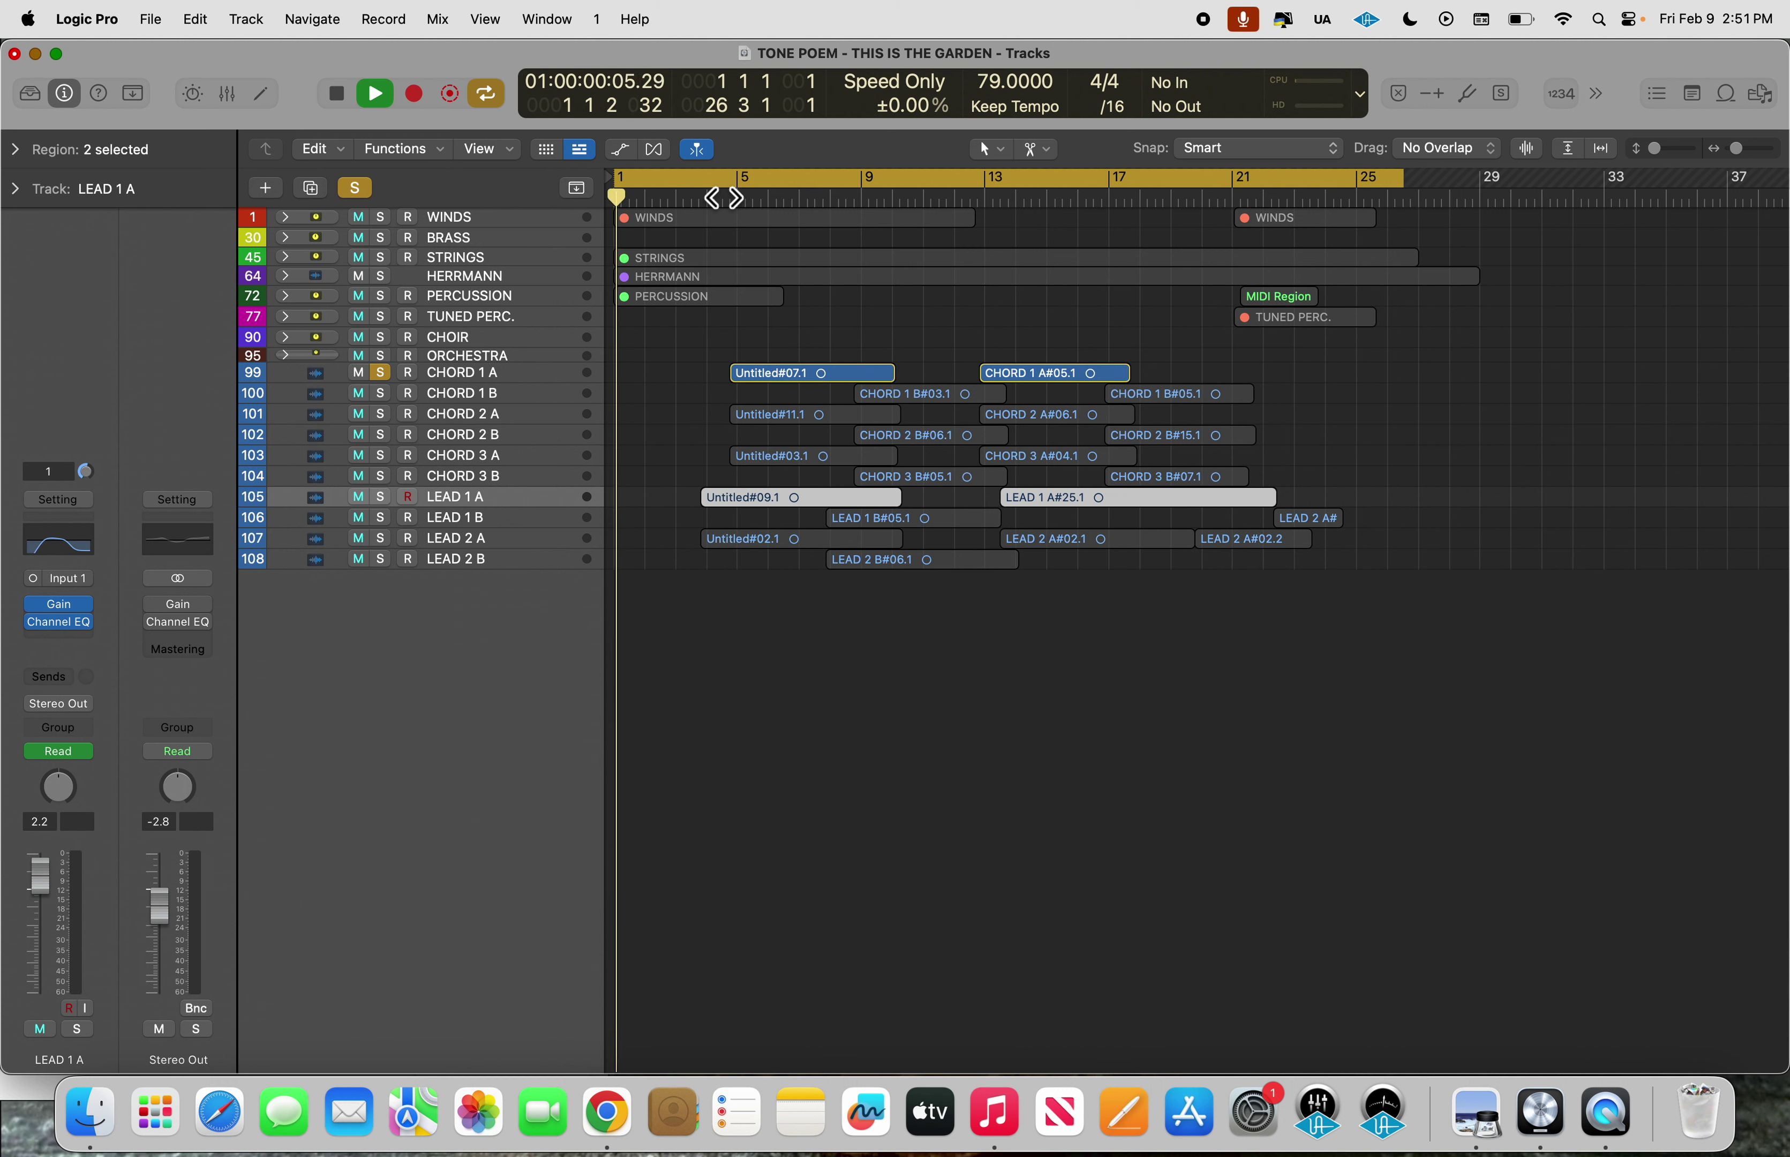
click(724, 197)
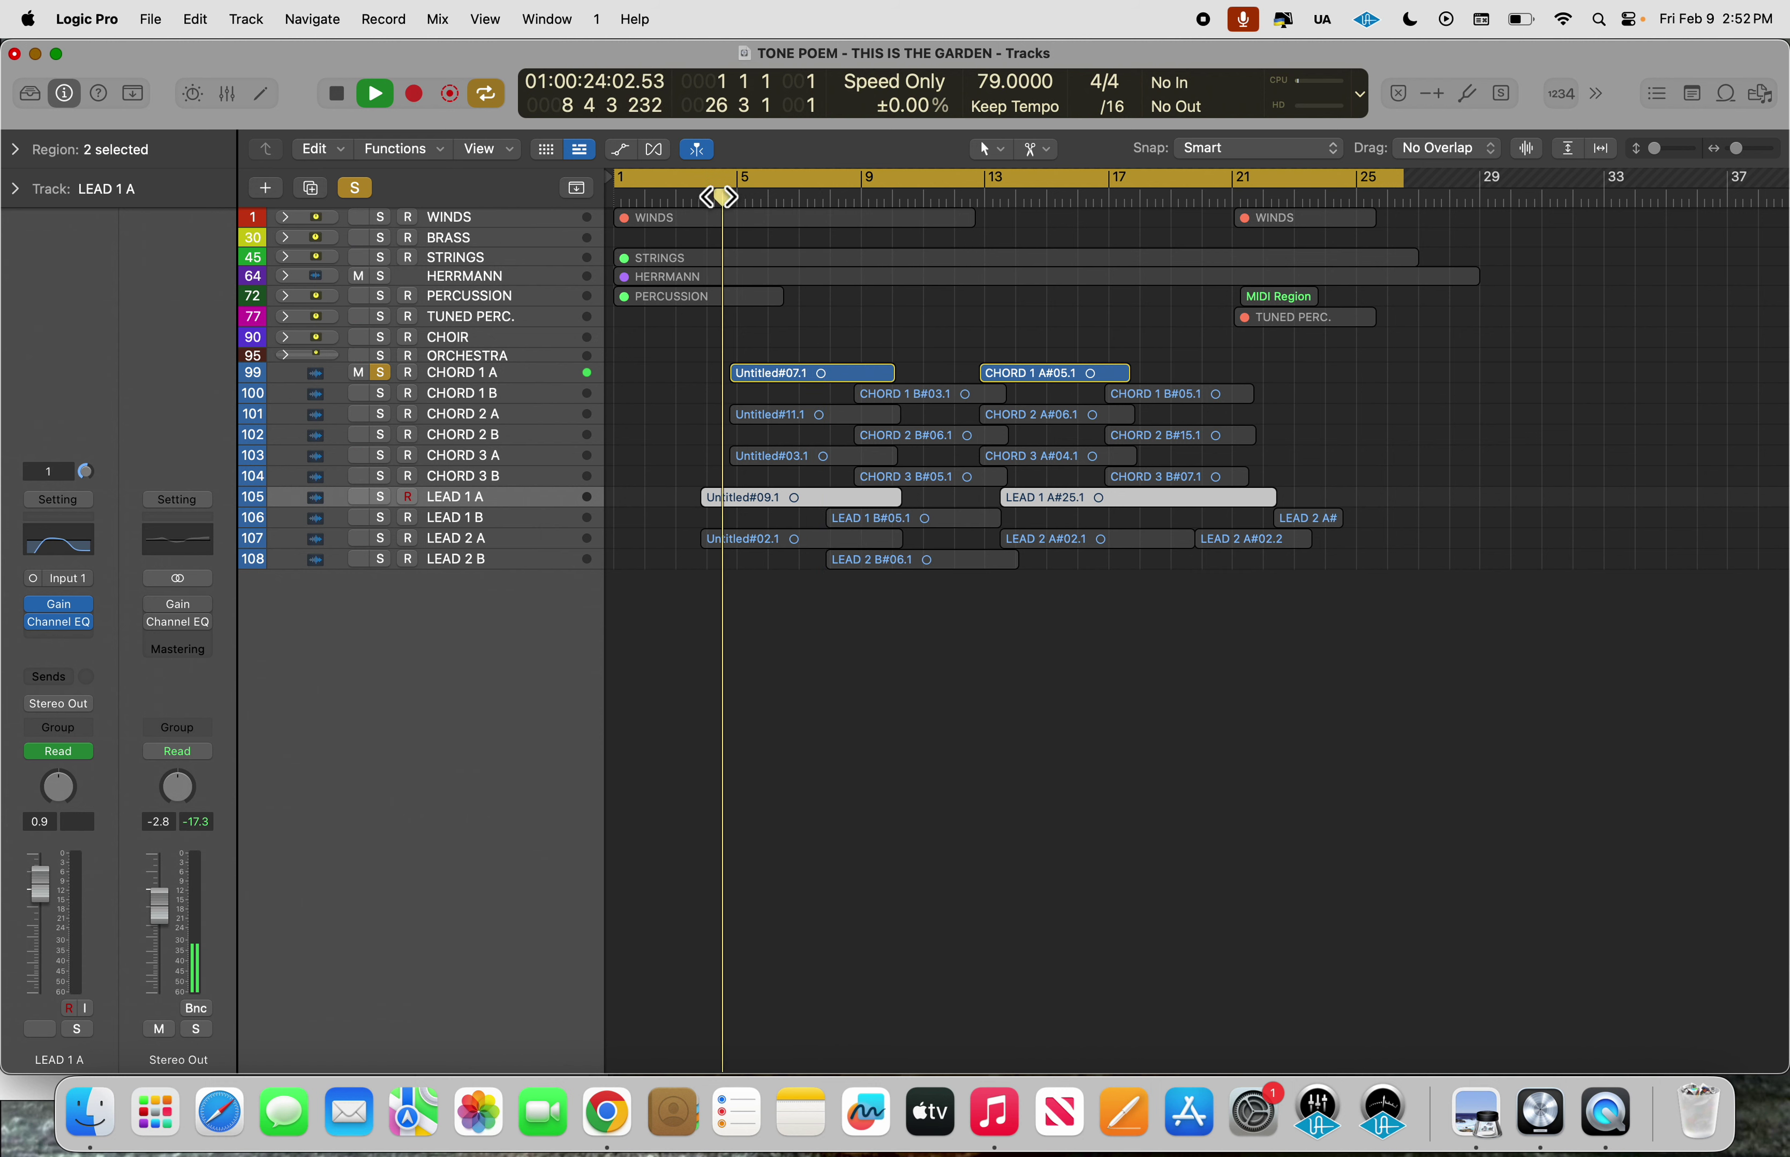
click(725, 197)
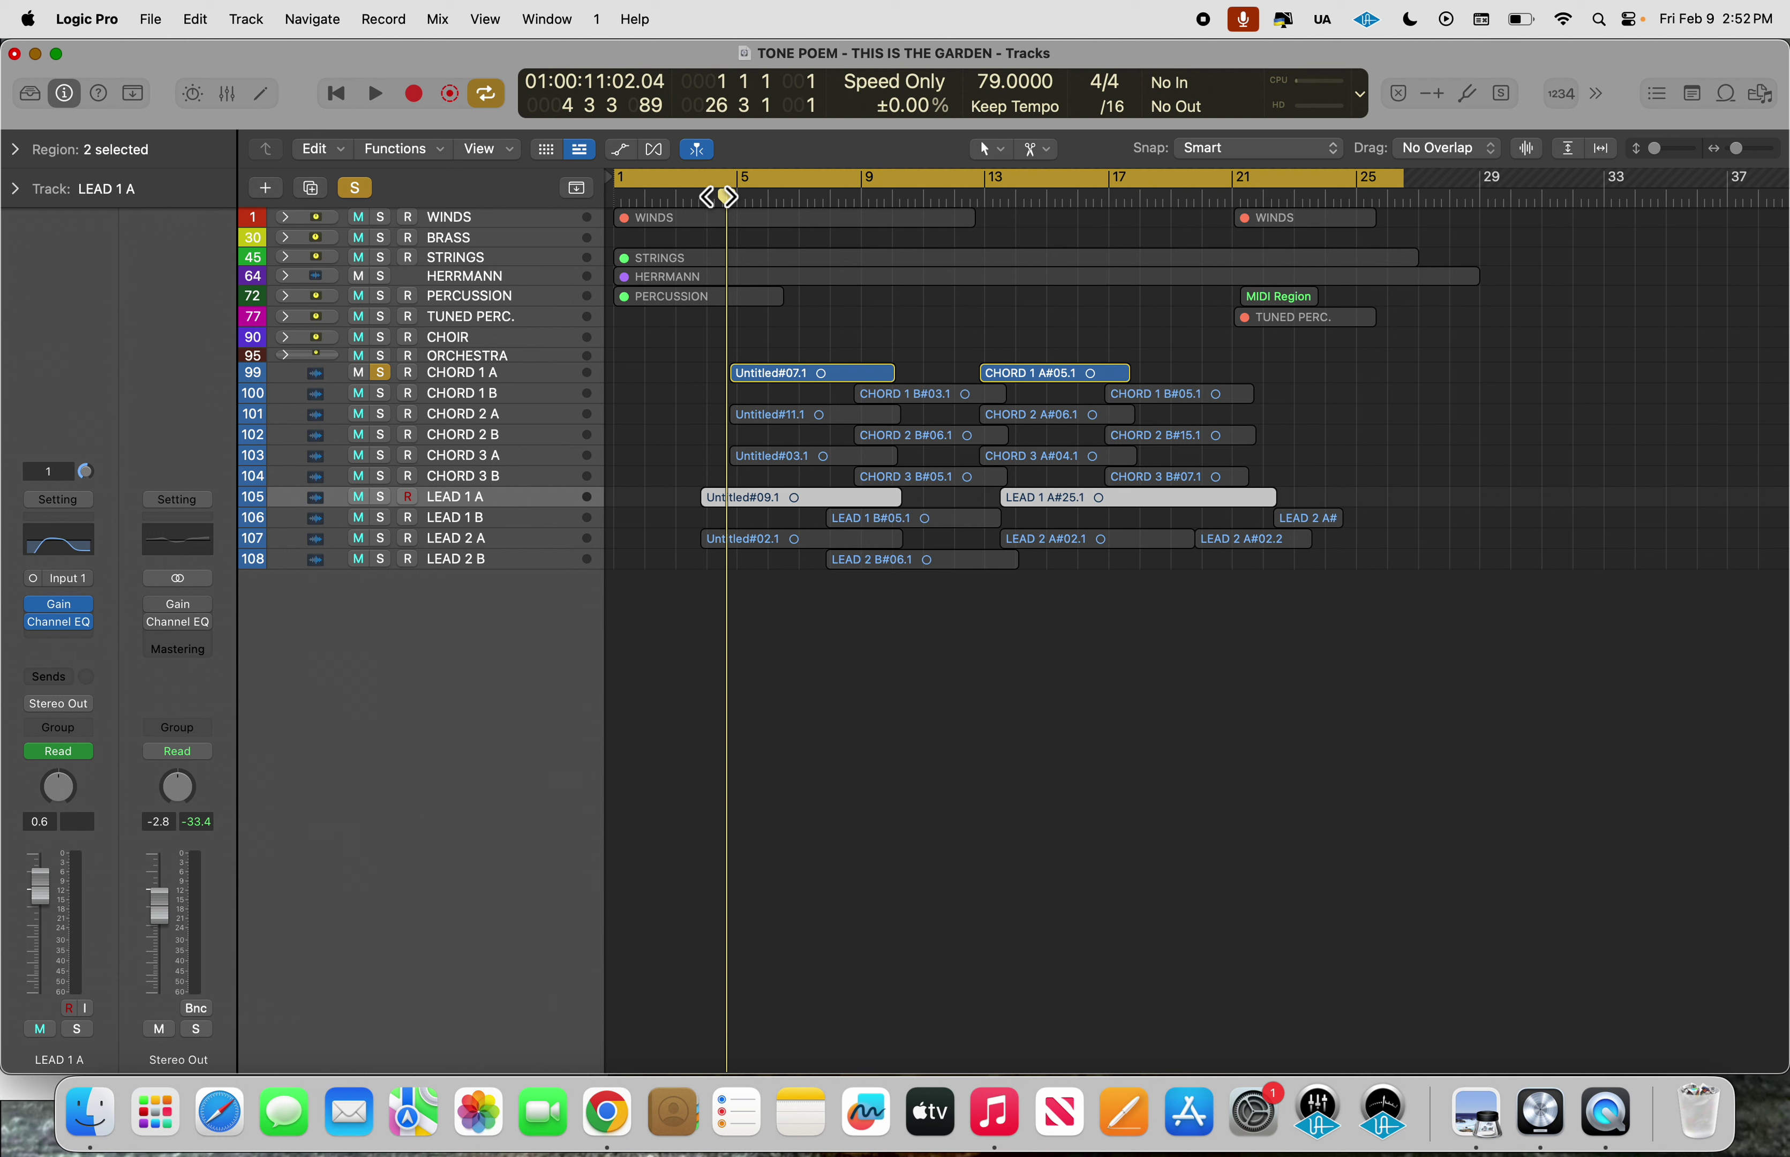
click(381, 414)
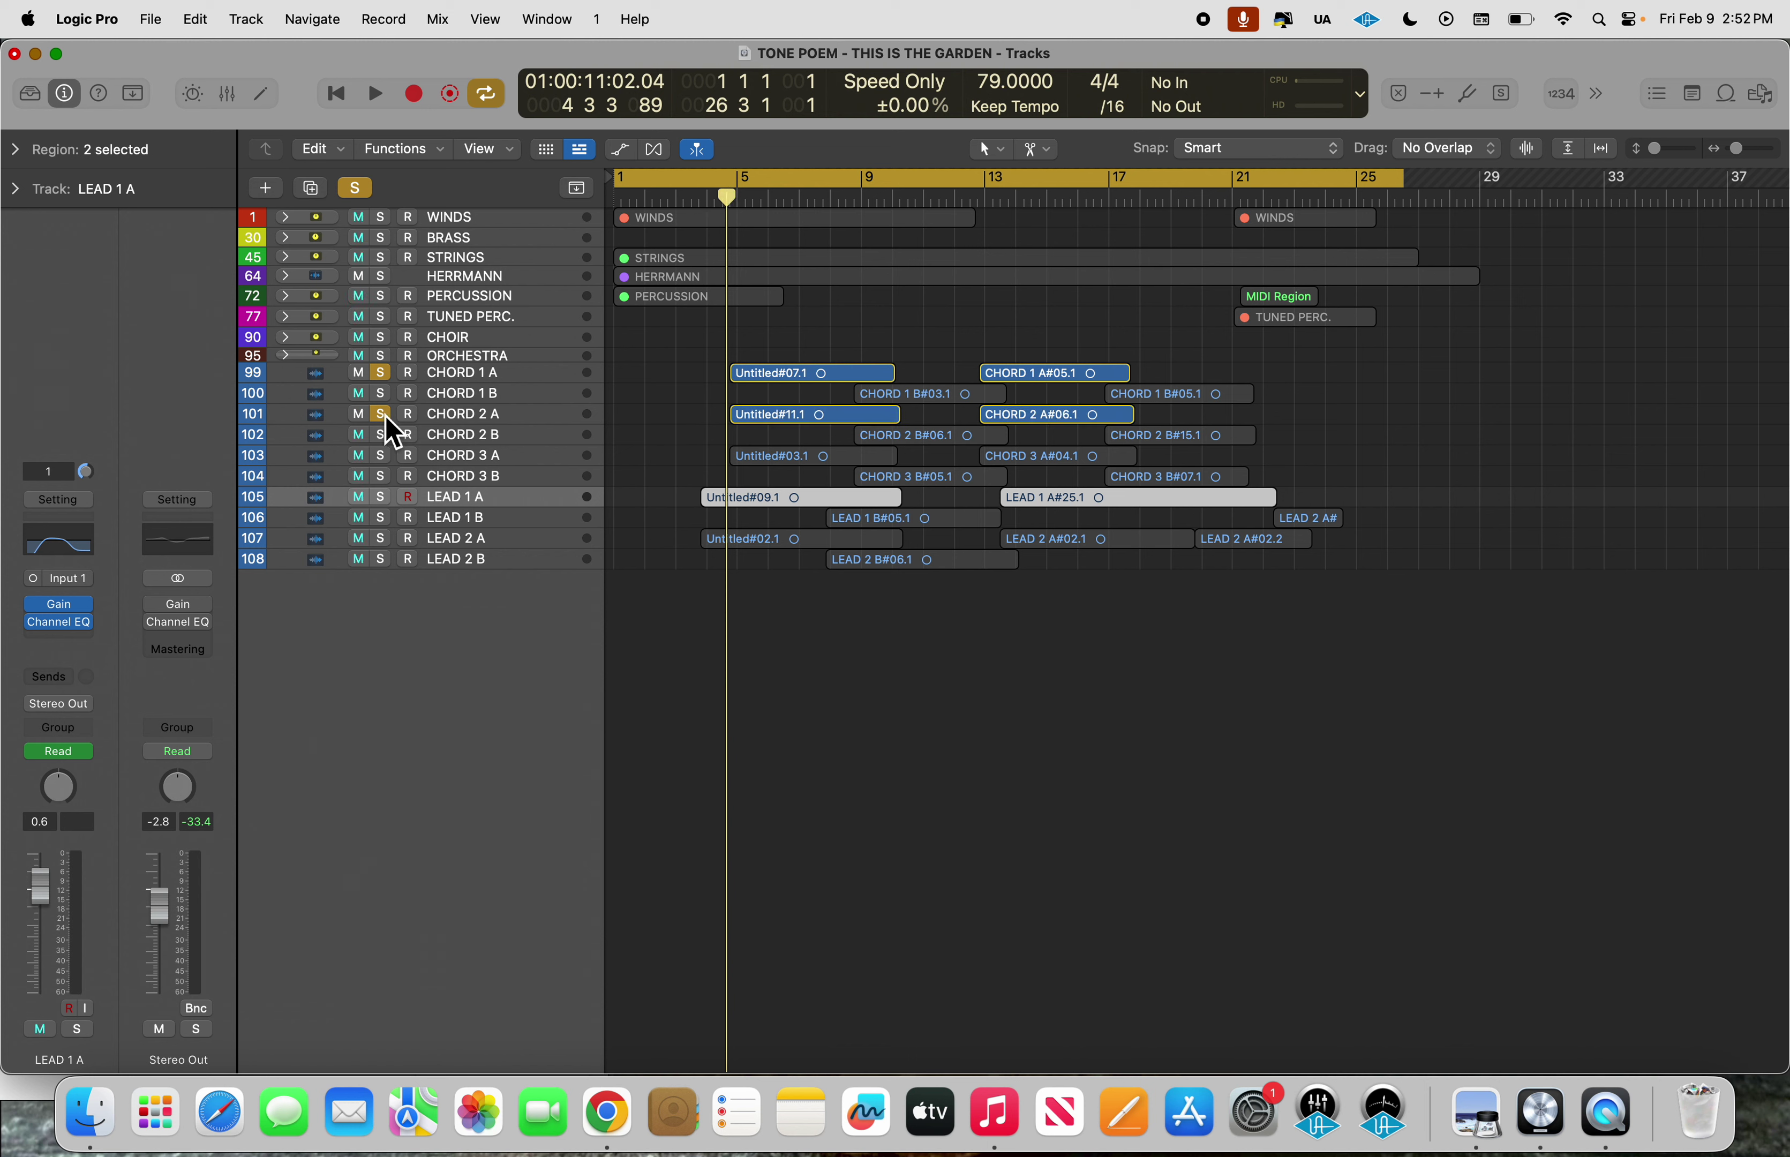
key(space)
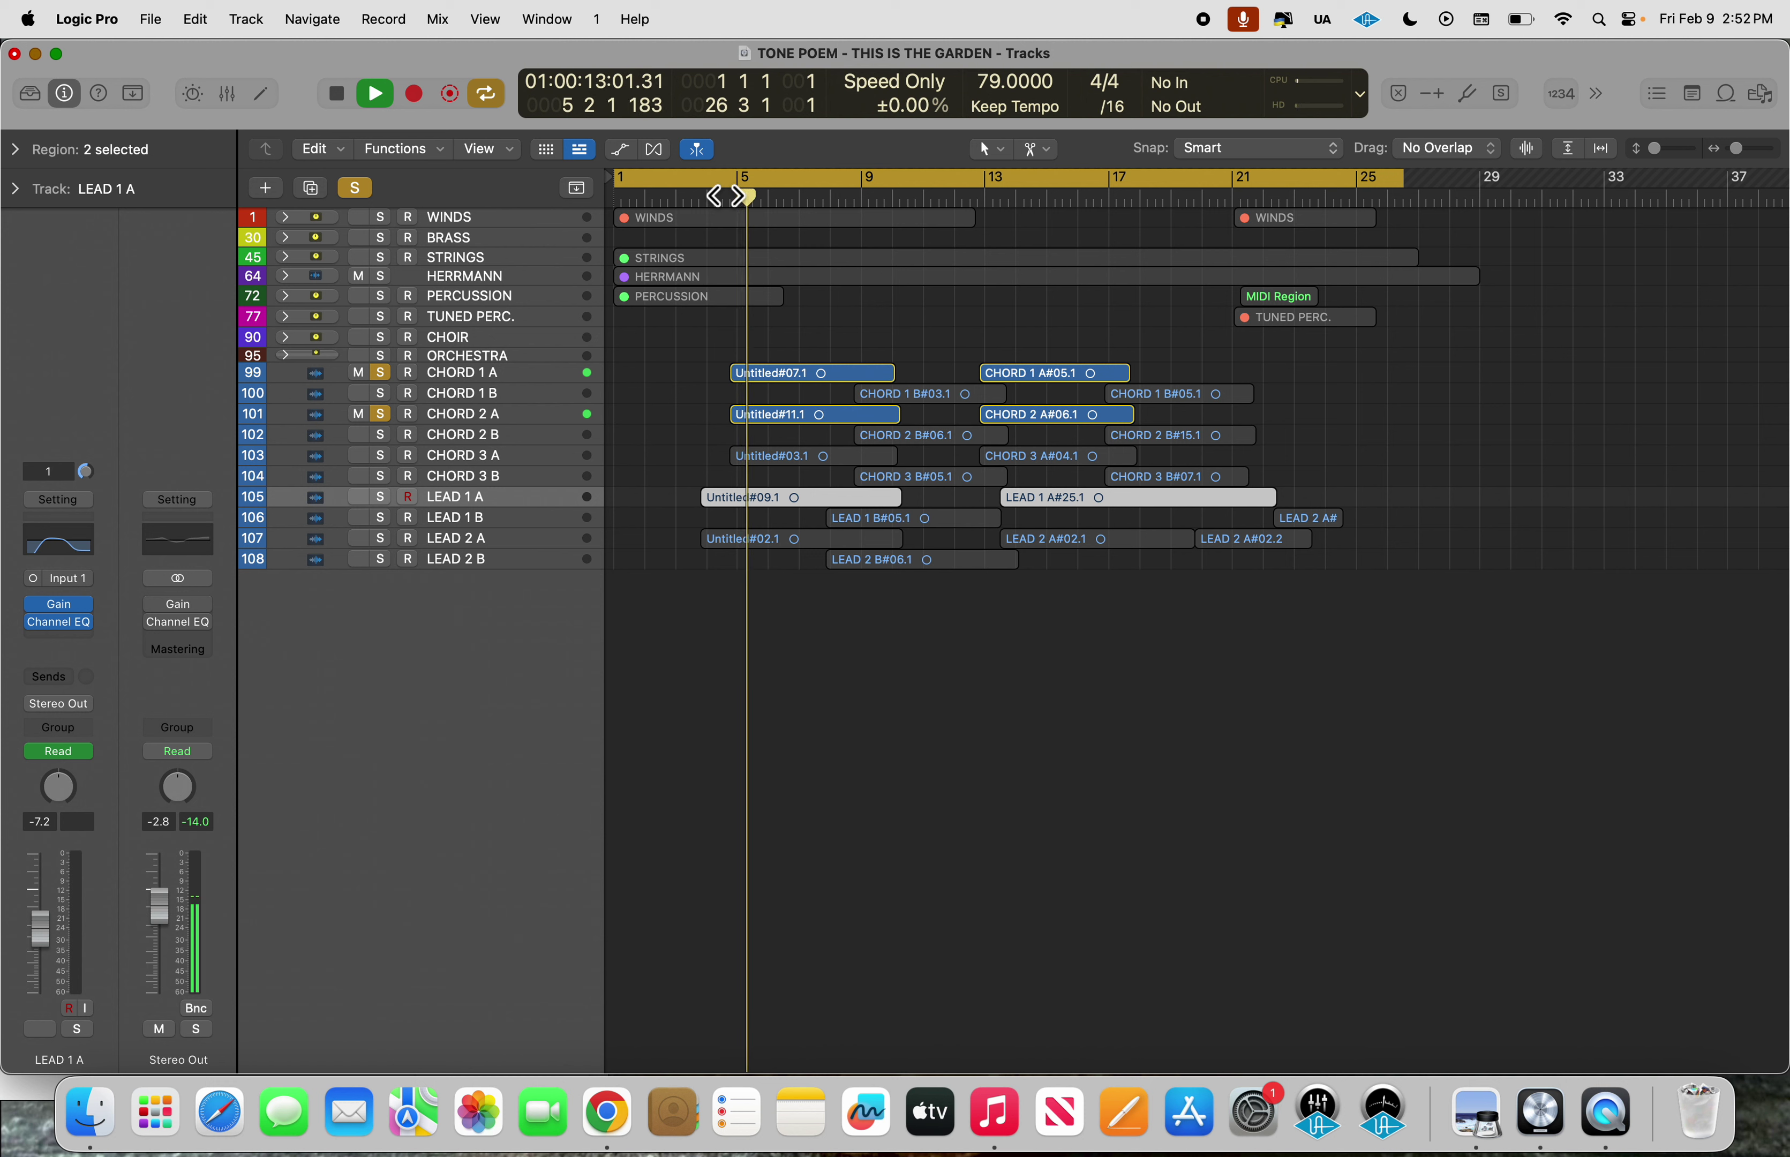
Replay from bar 1, moving the solo from CHORD 1 A and CHORD 2 A to CHORD 3 A.
click(388, 375)
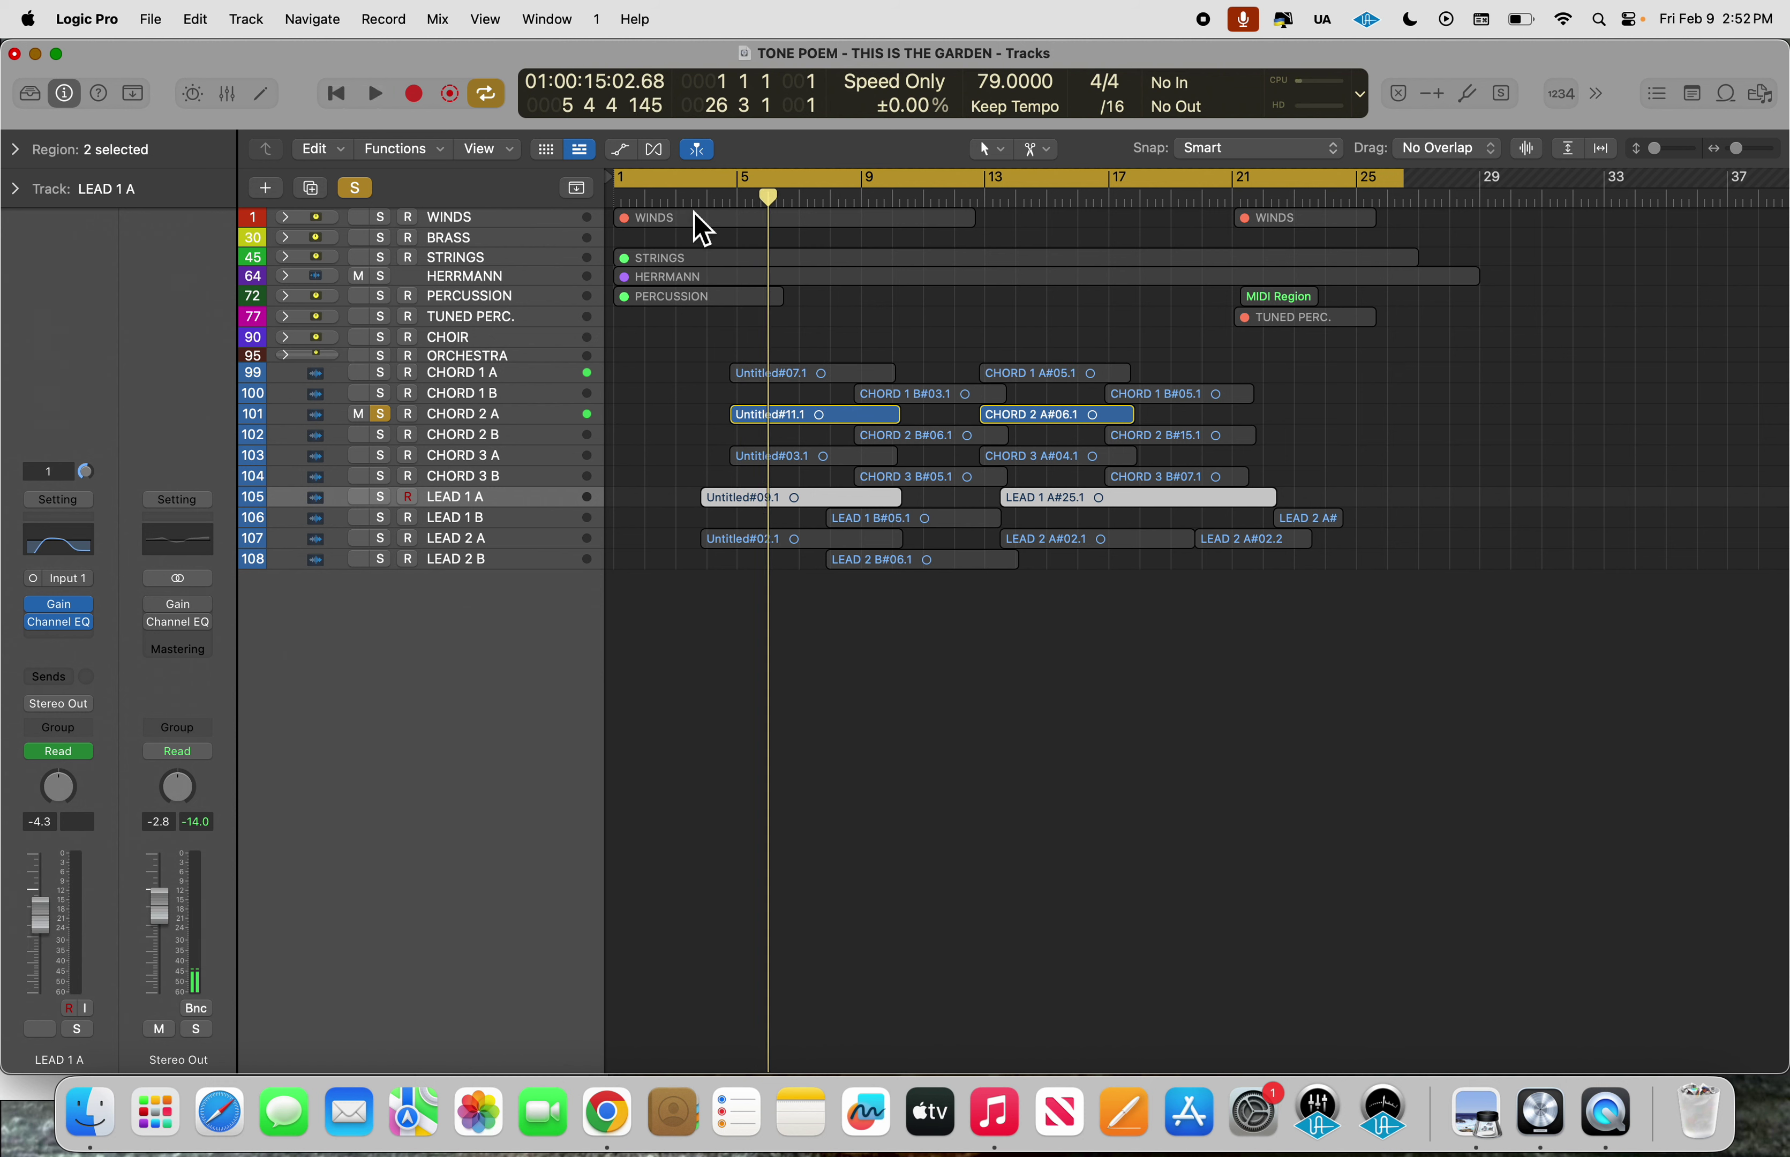
key(space)
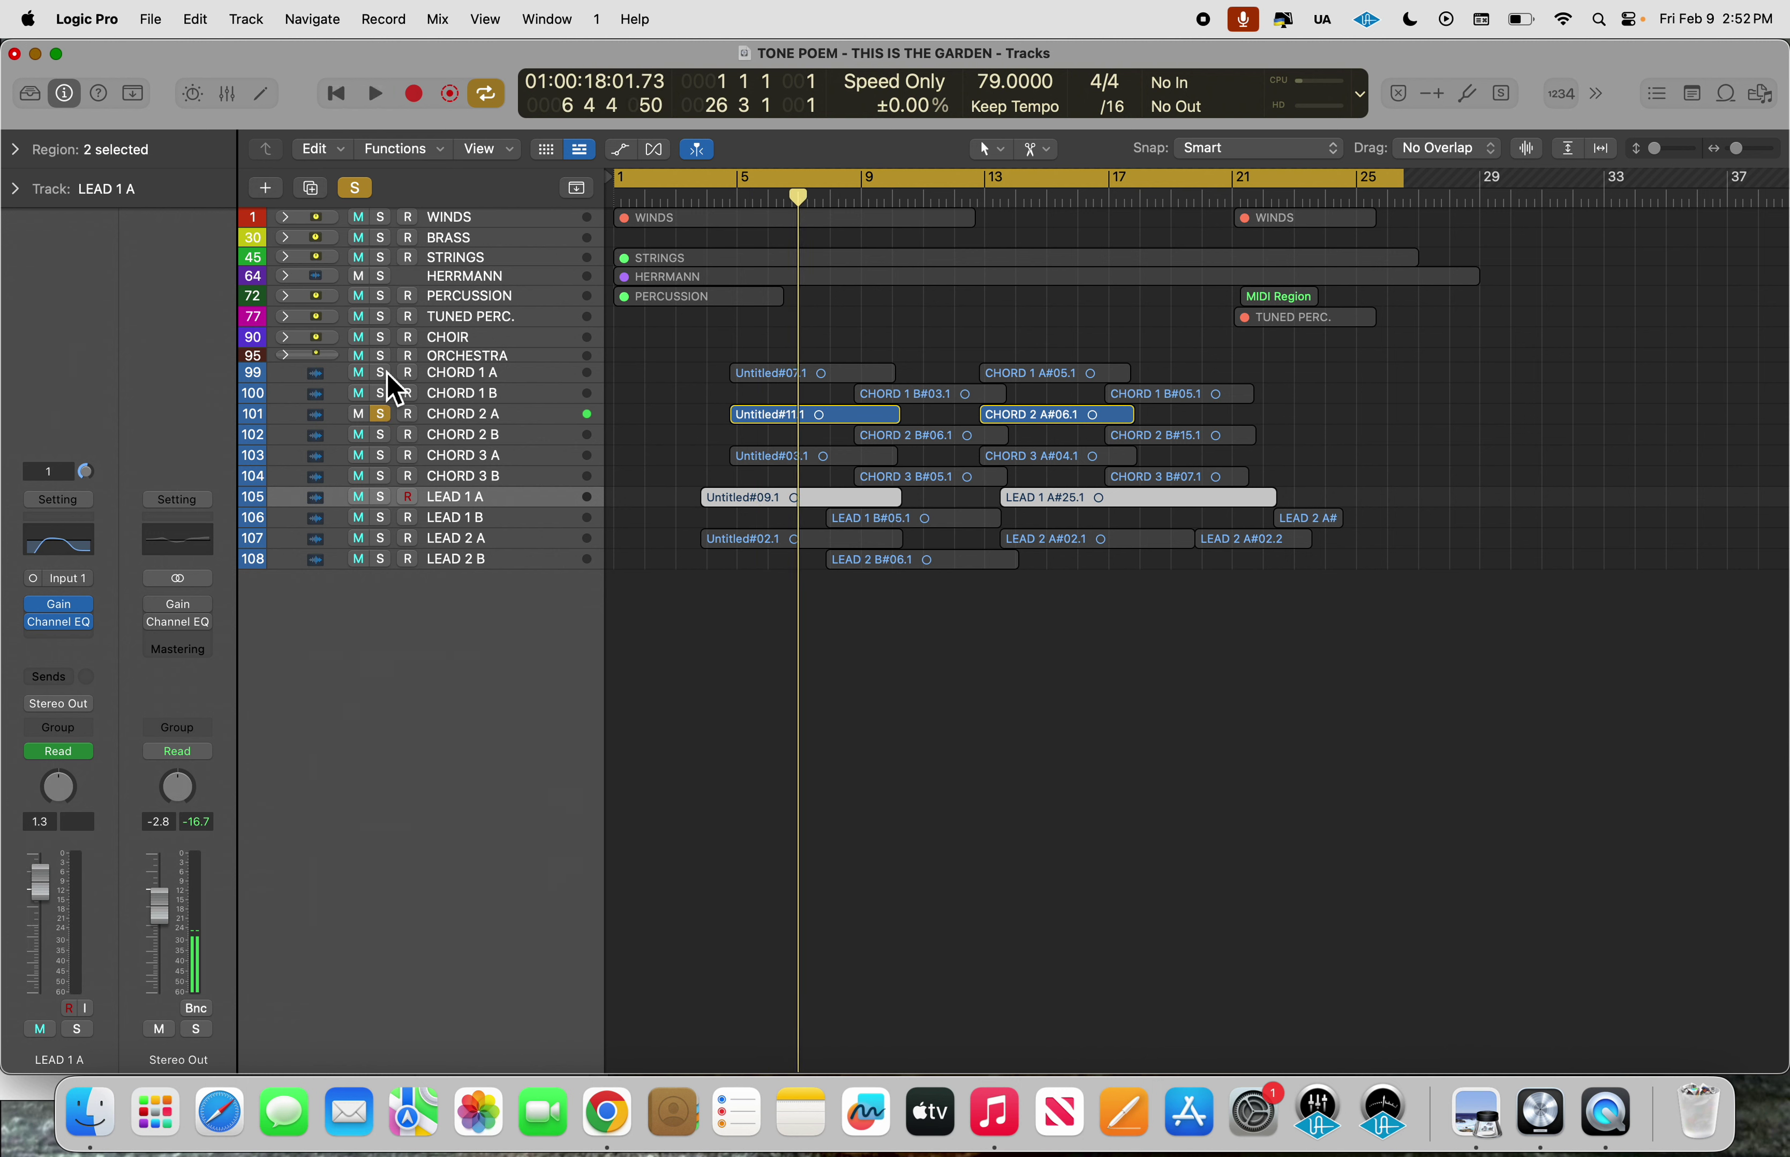
key(Return)
key(space)
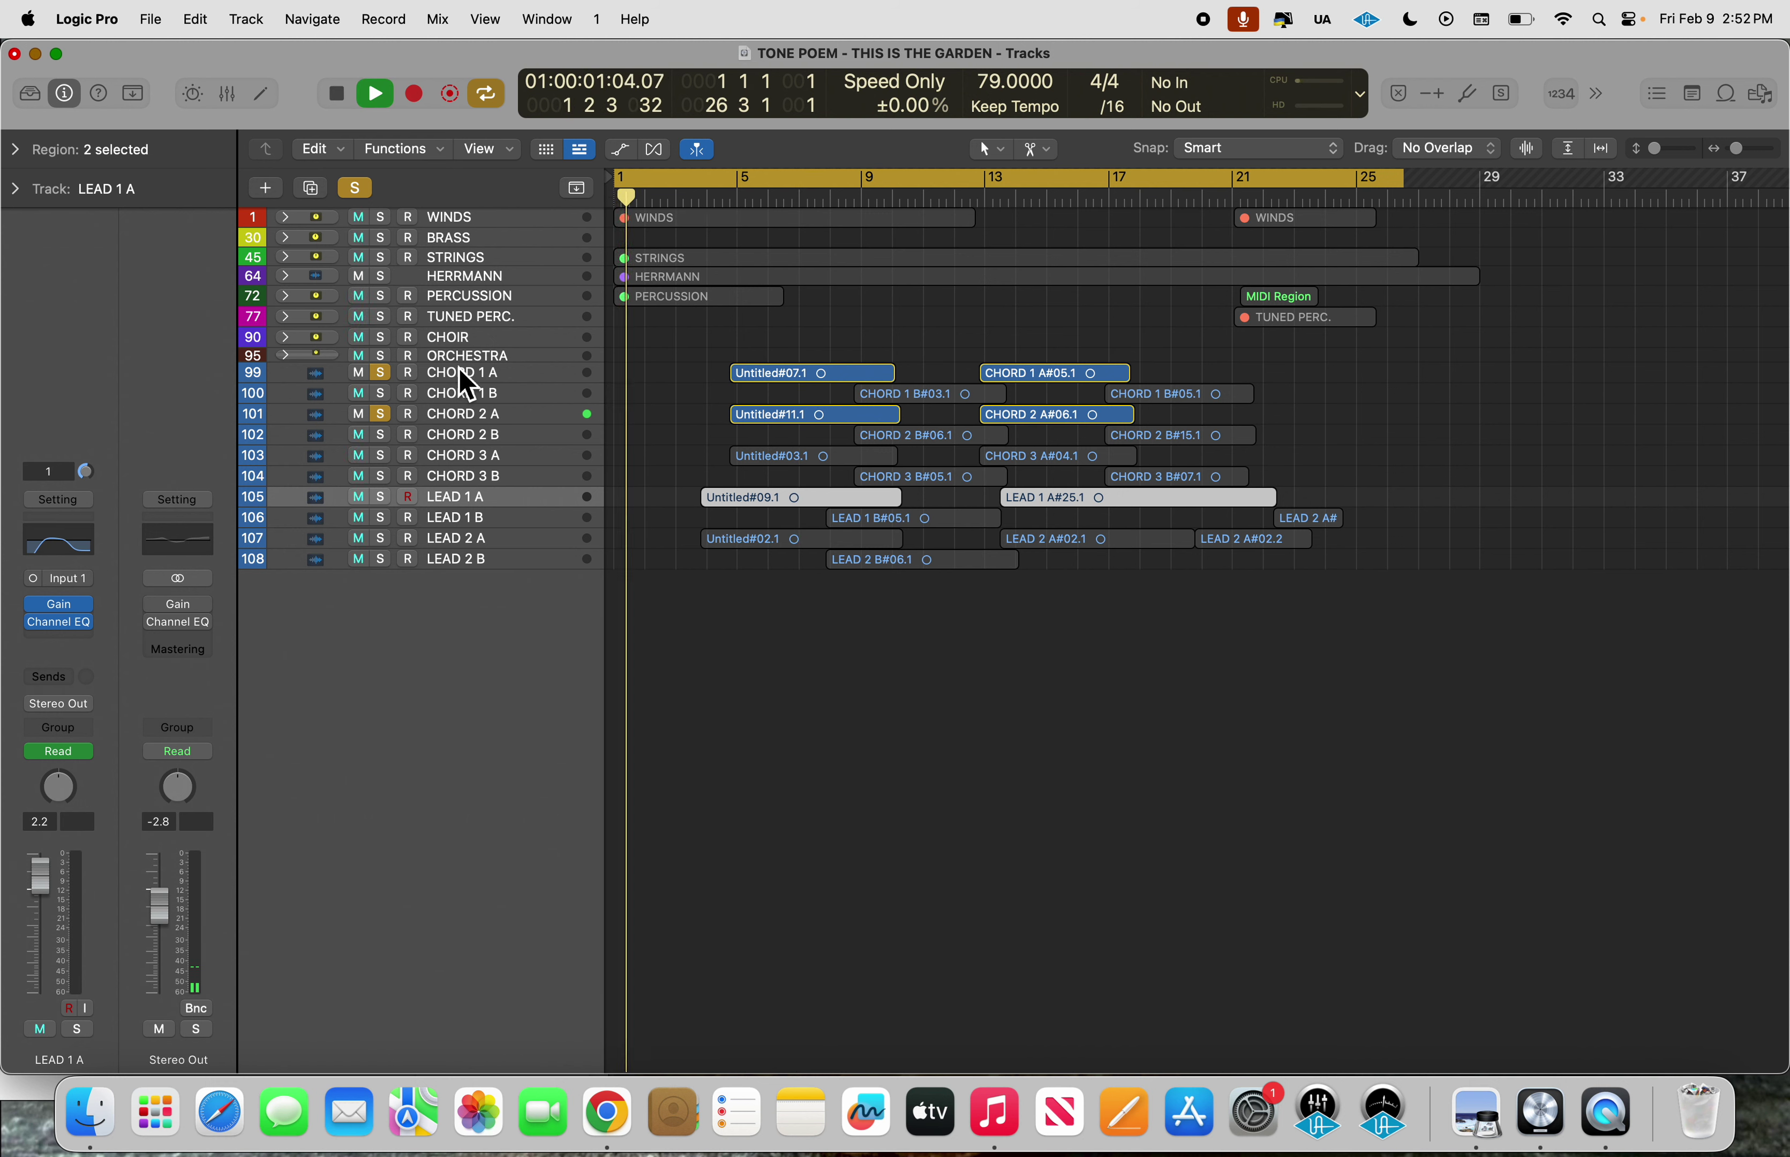
click(383, 417)
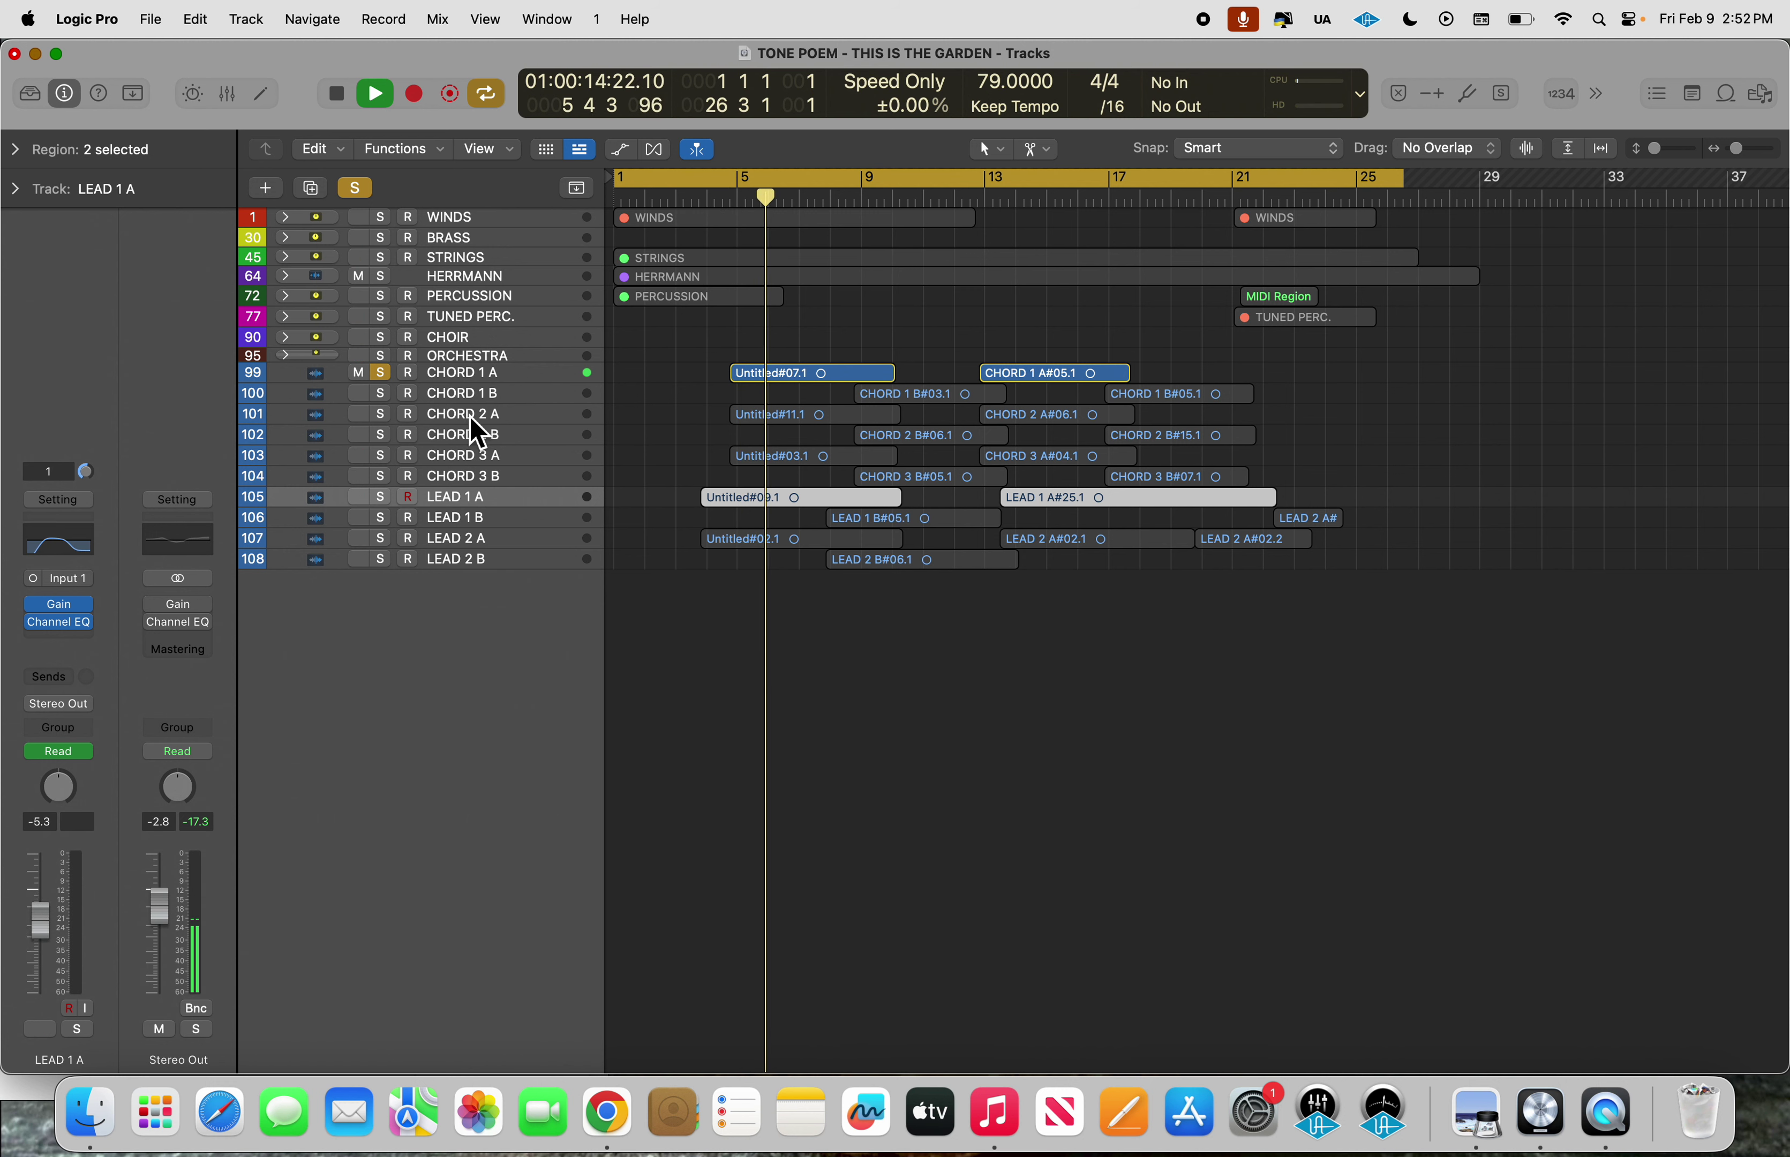
click(381, 456)
click(382, 373)
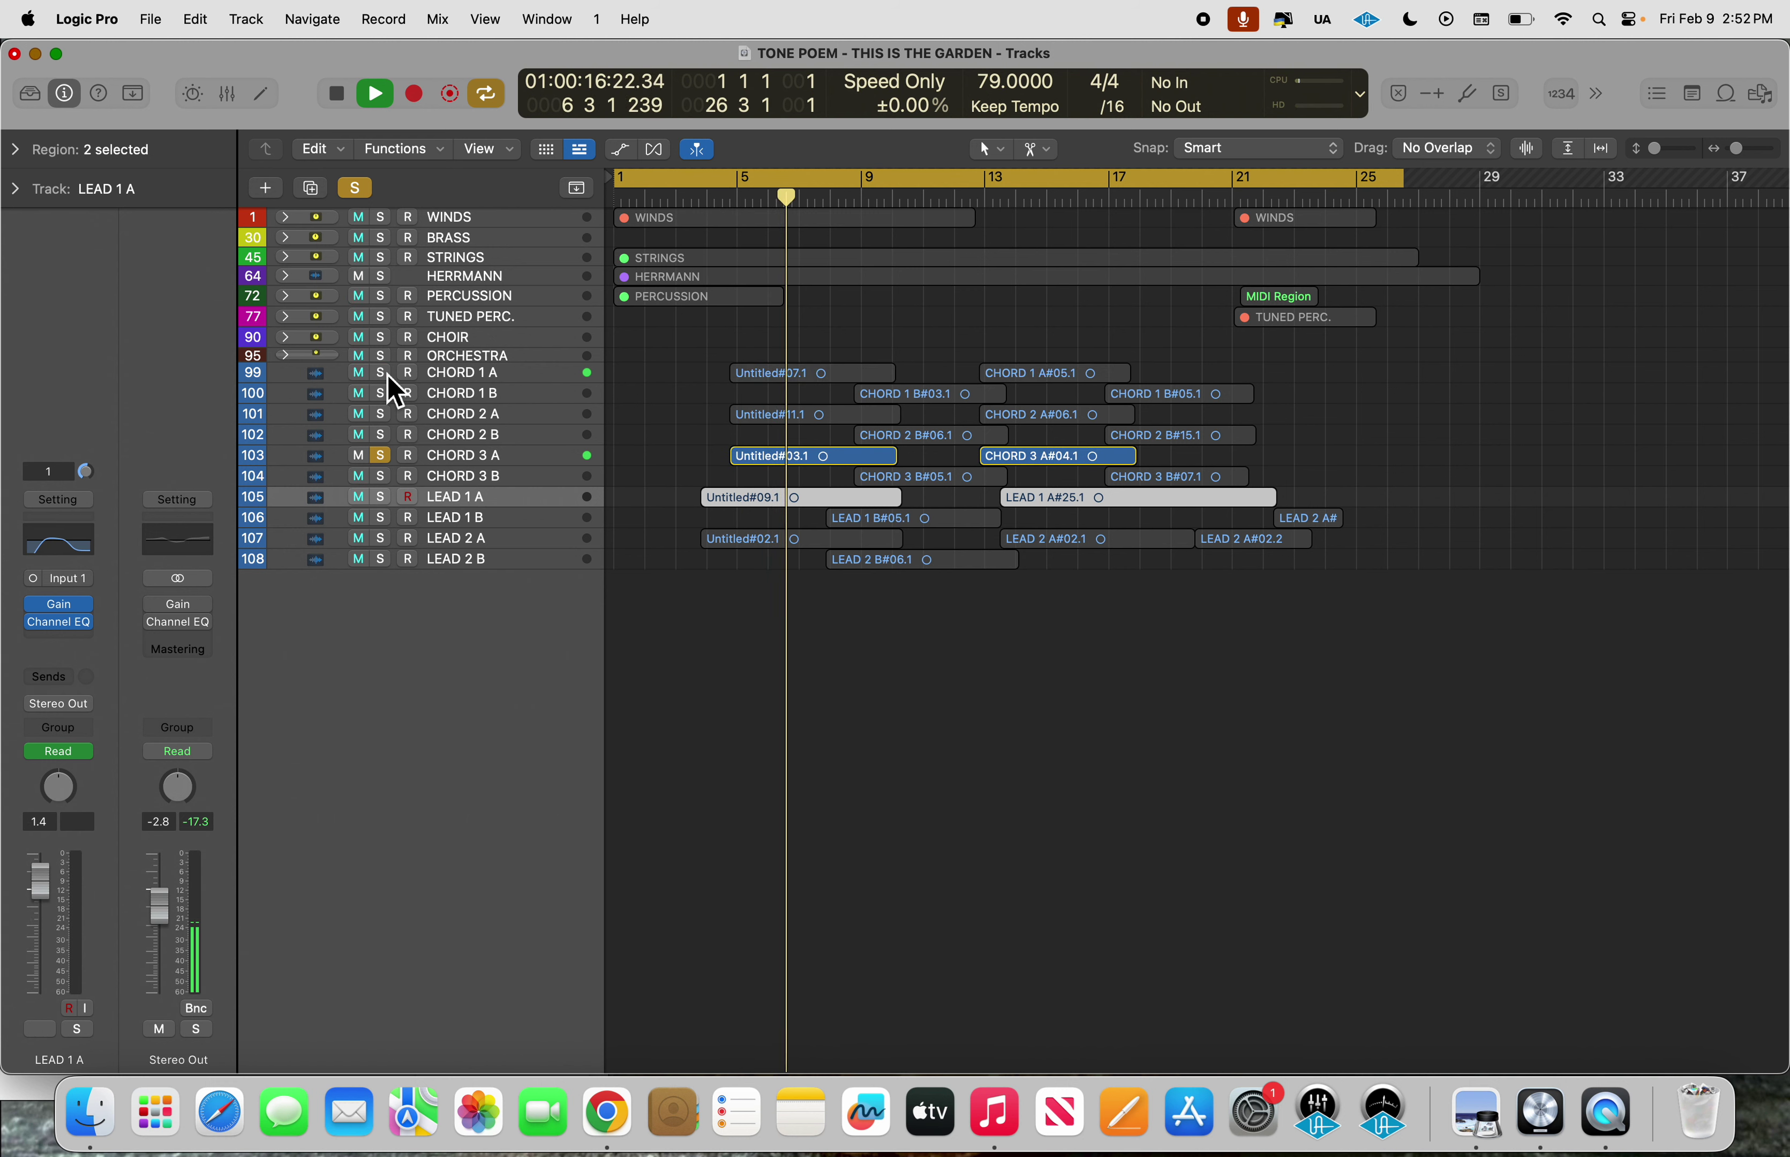
click(724, 189)
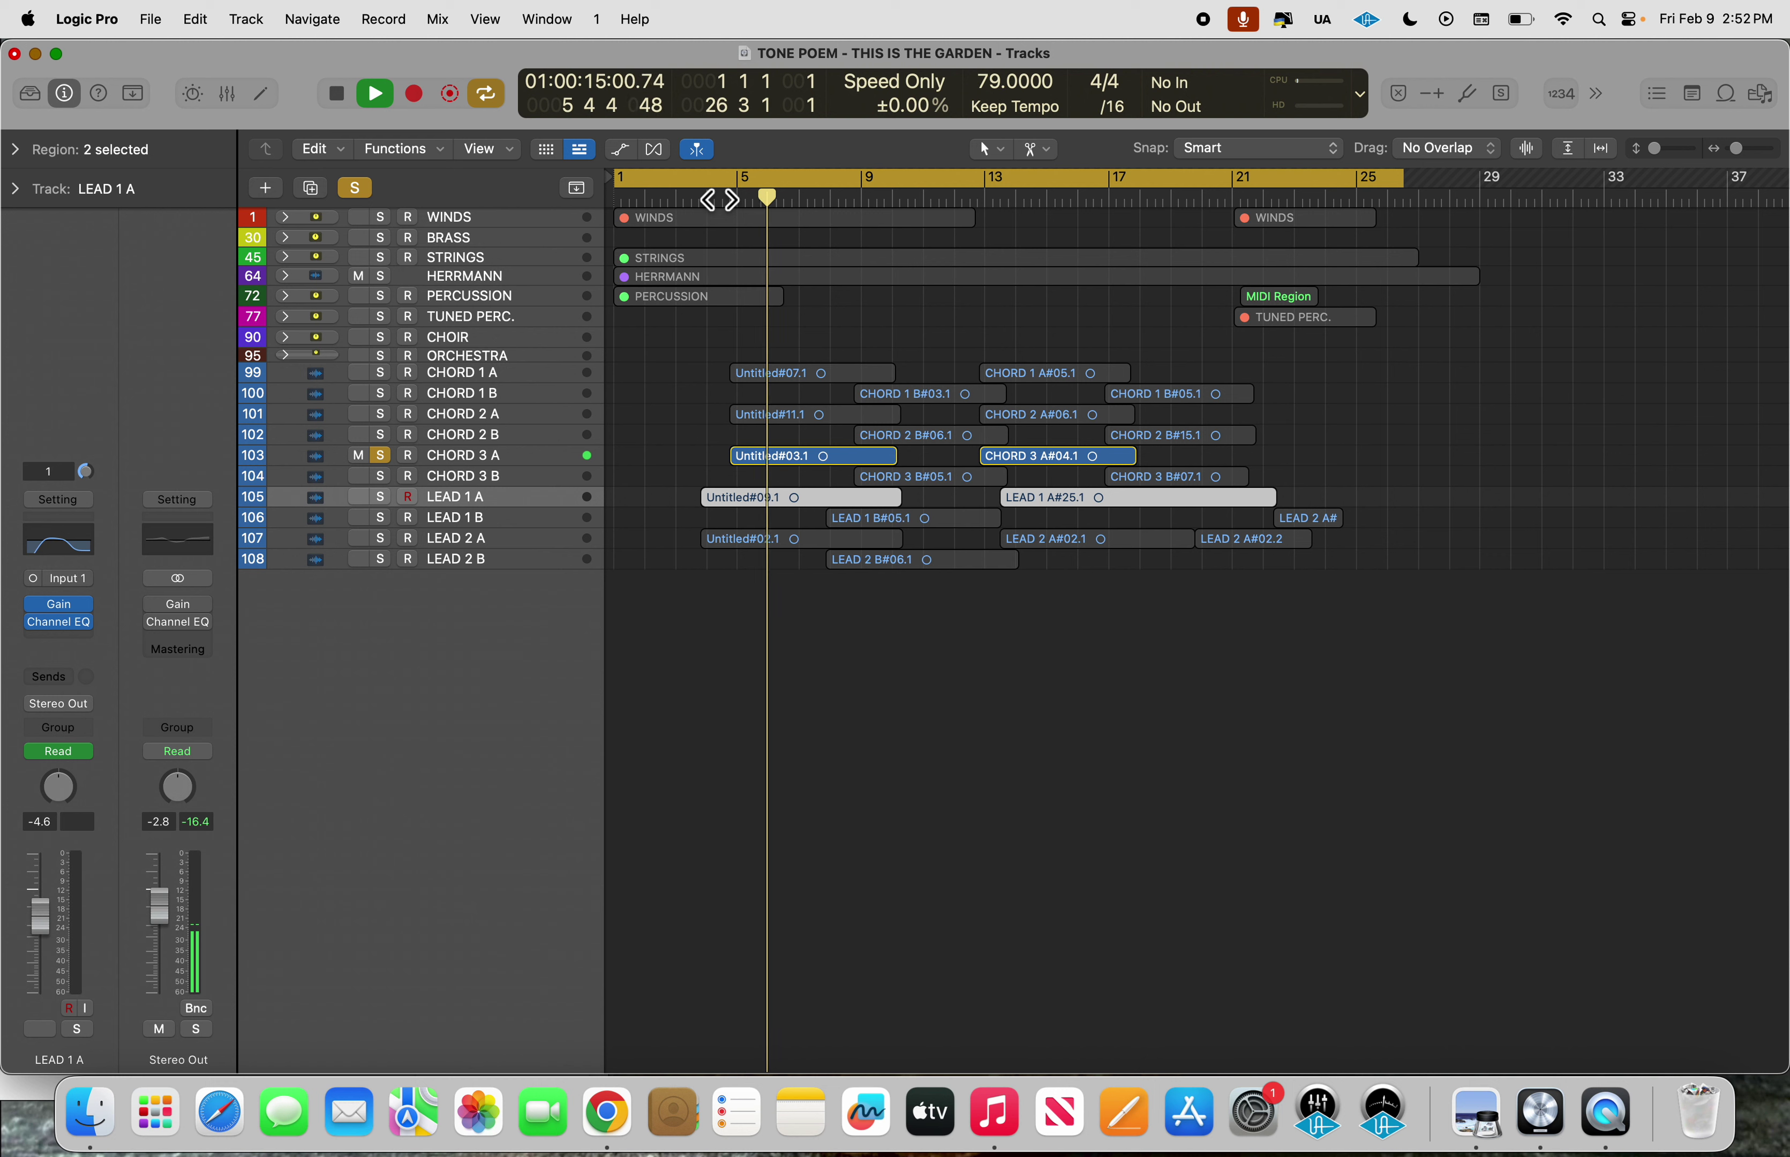
key(space)
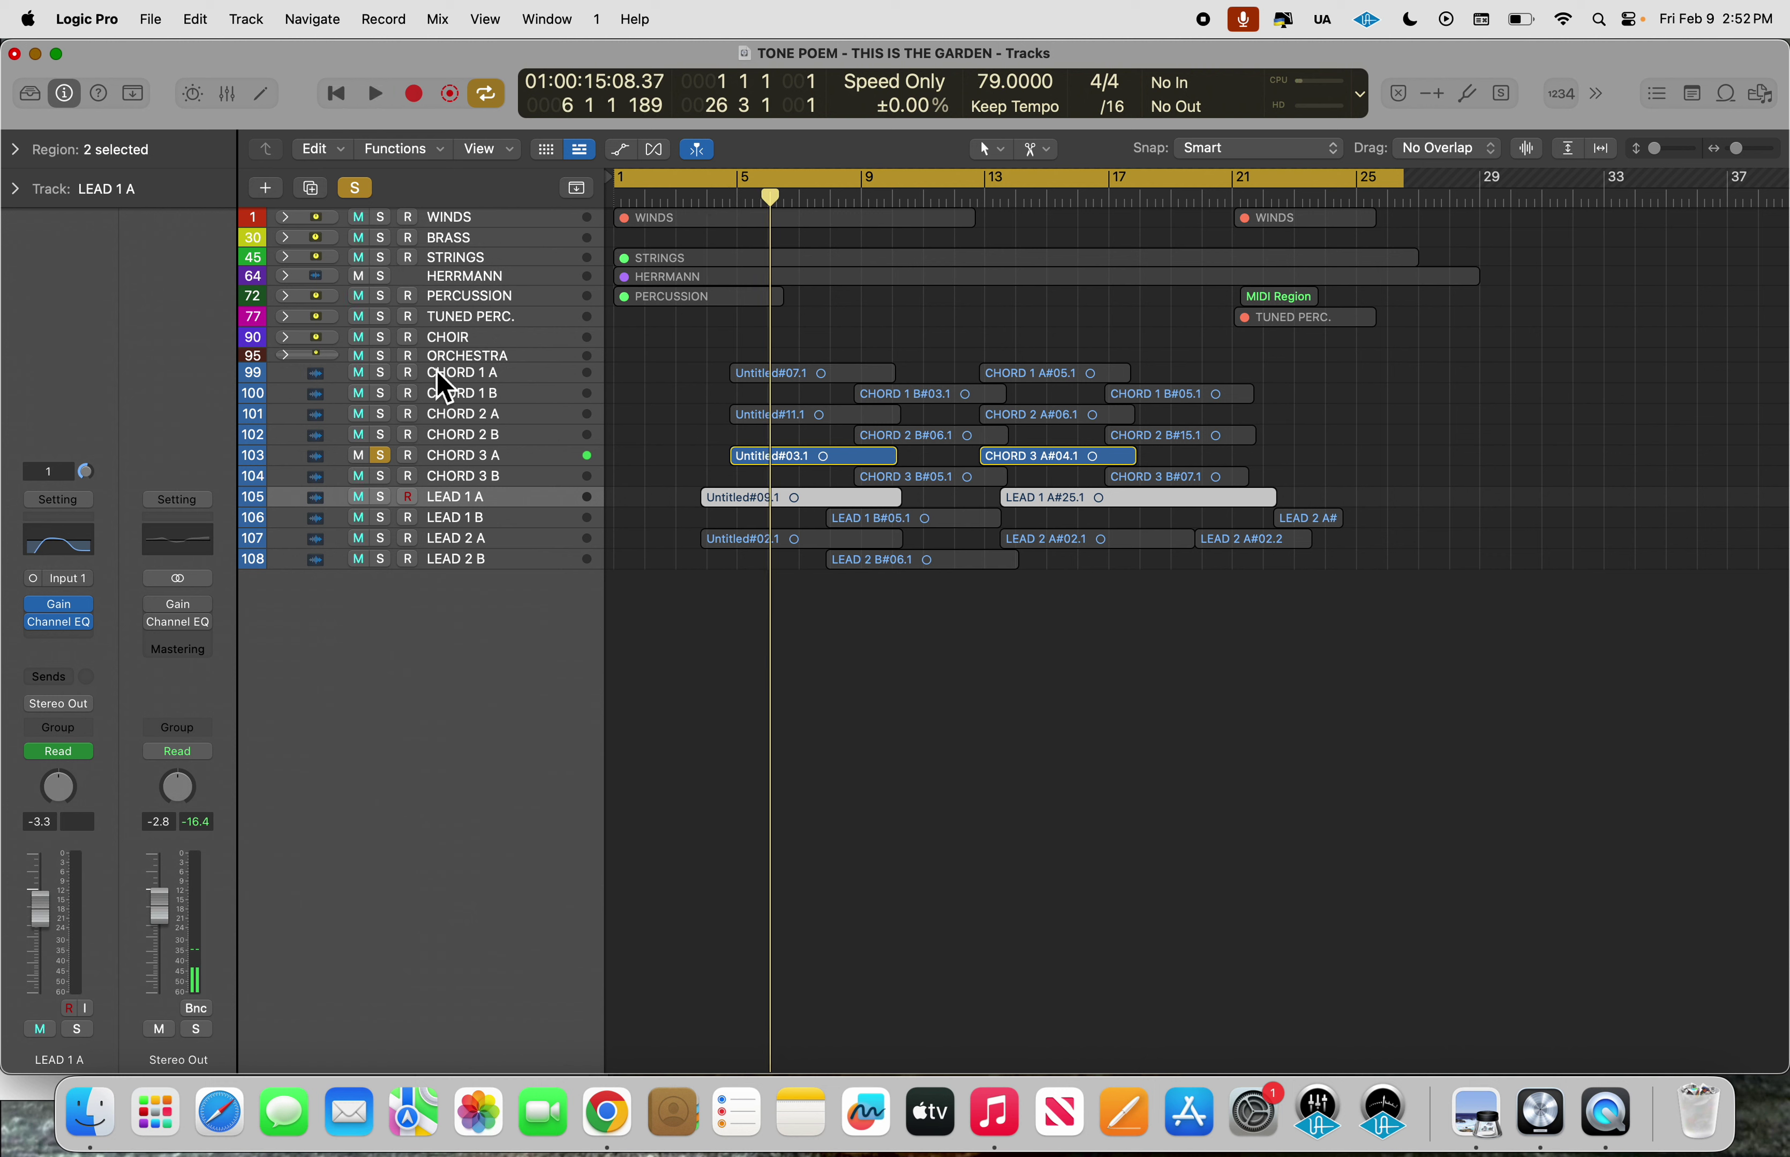
Solo CHORD 1 A, CHORD 2 A, CHORD 1 B and CHORD 2 B, playing from bar 1.
click(382, 374)
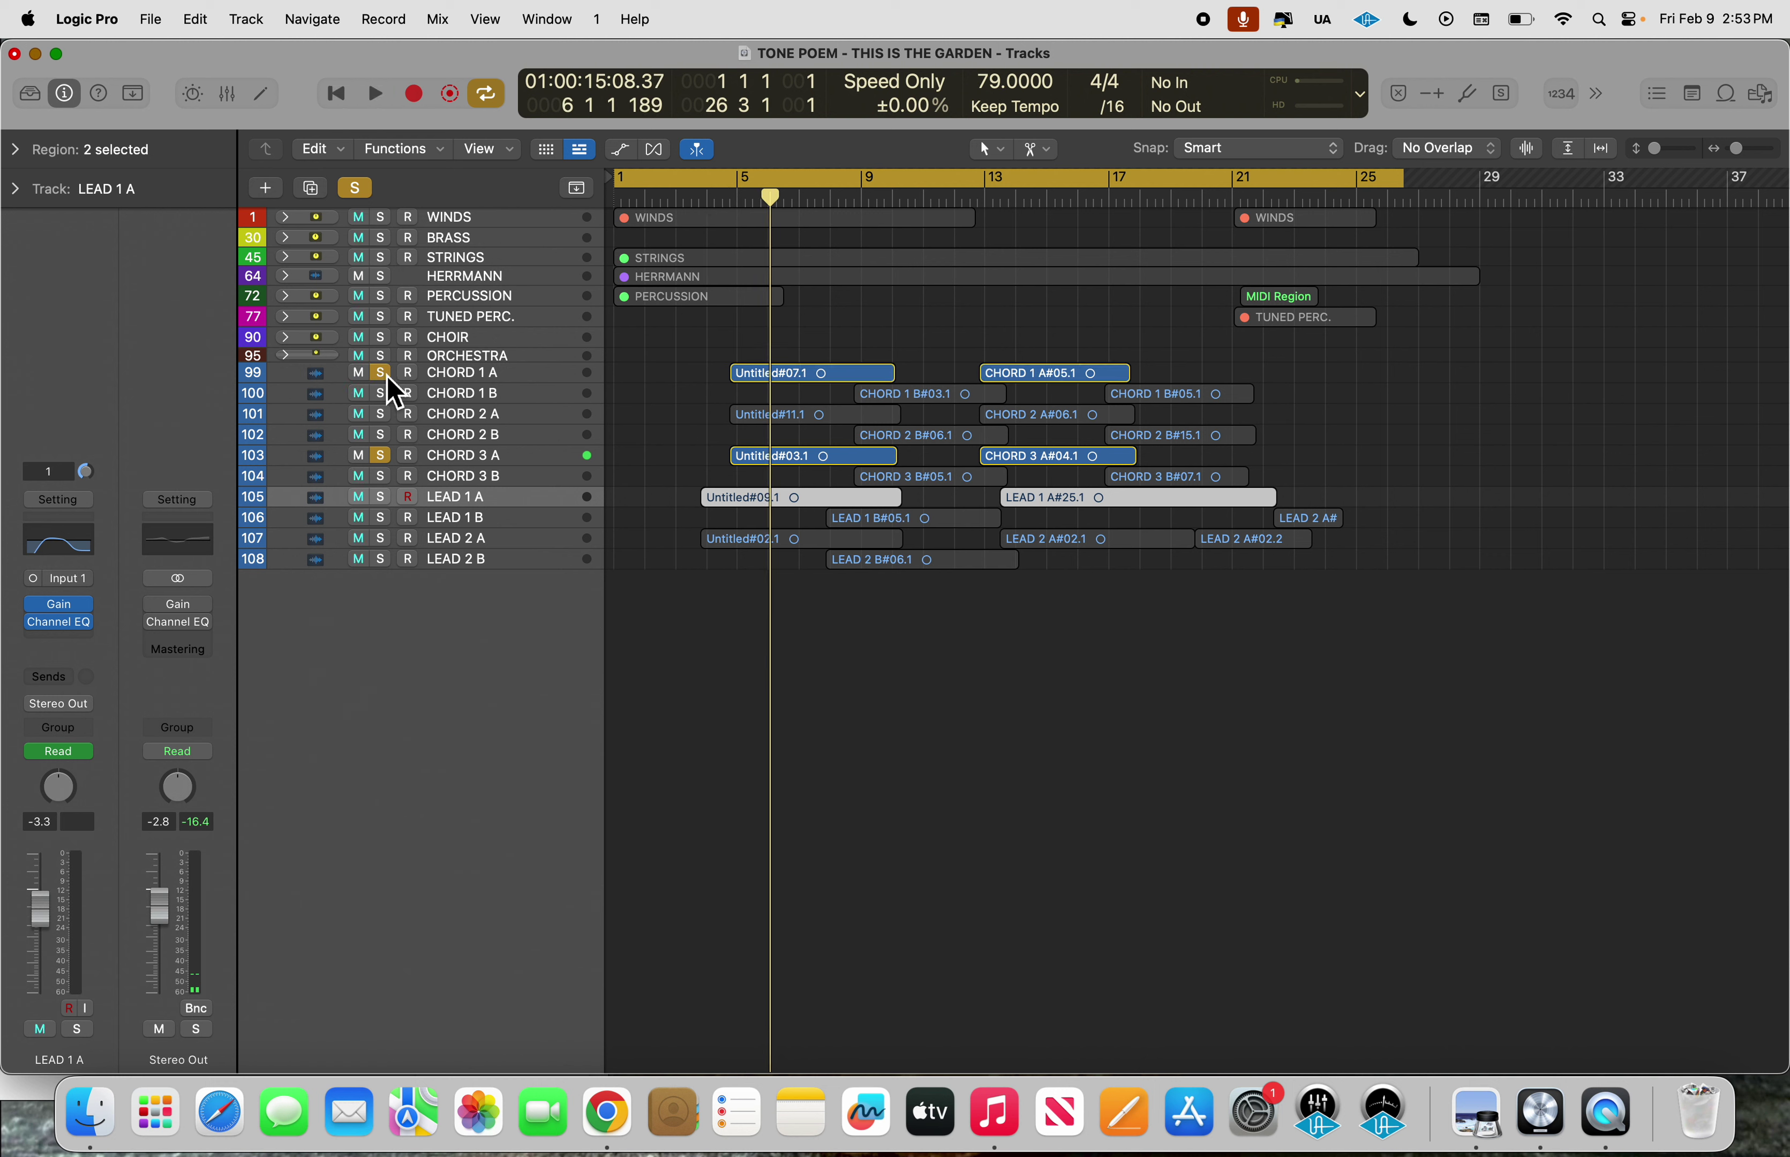
click(383, 414)
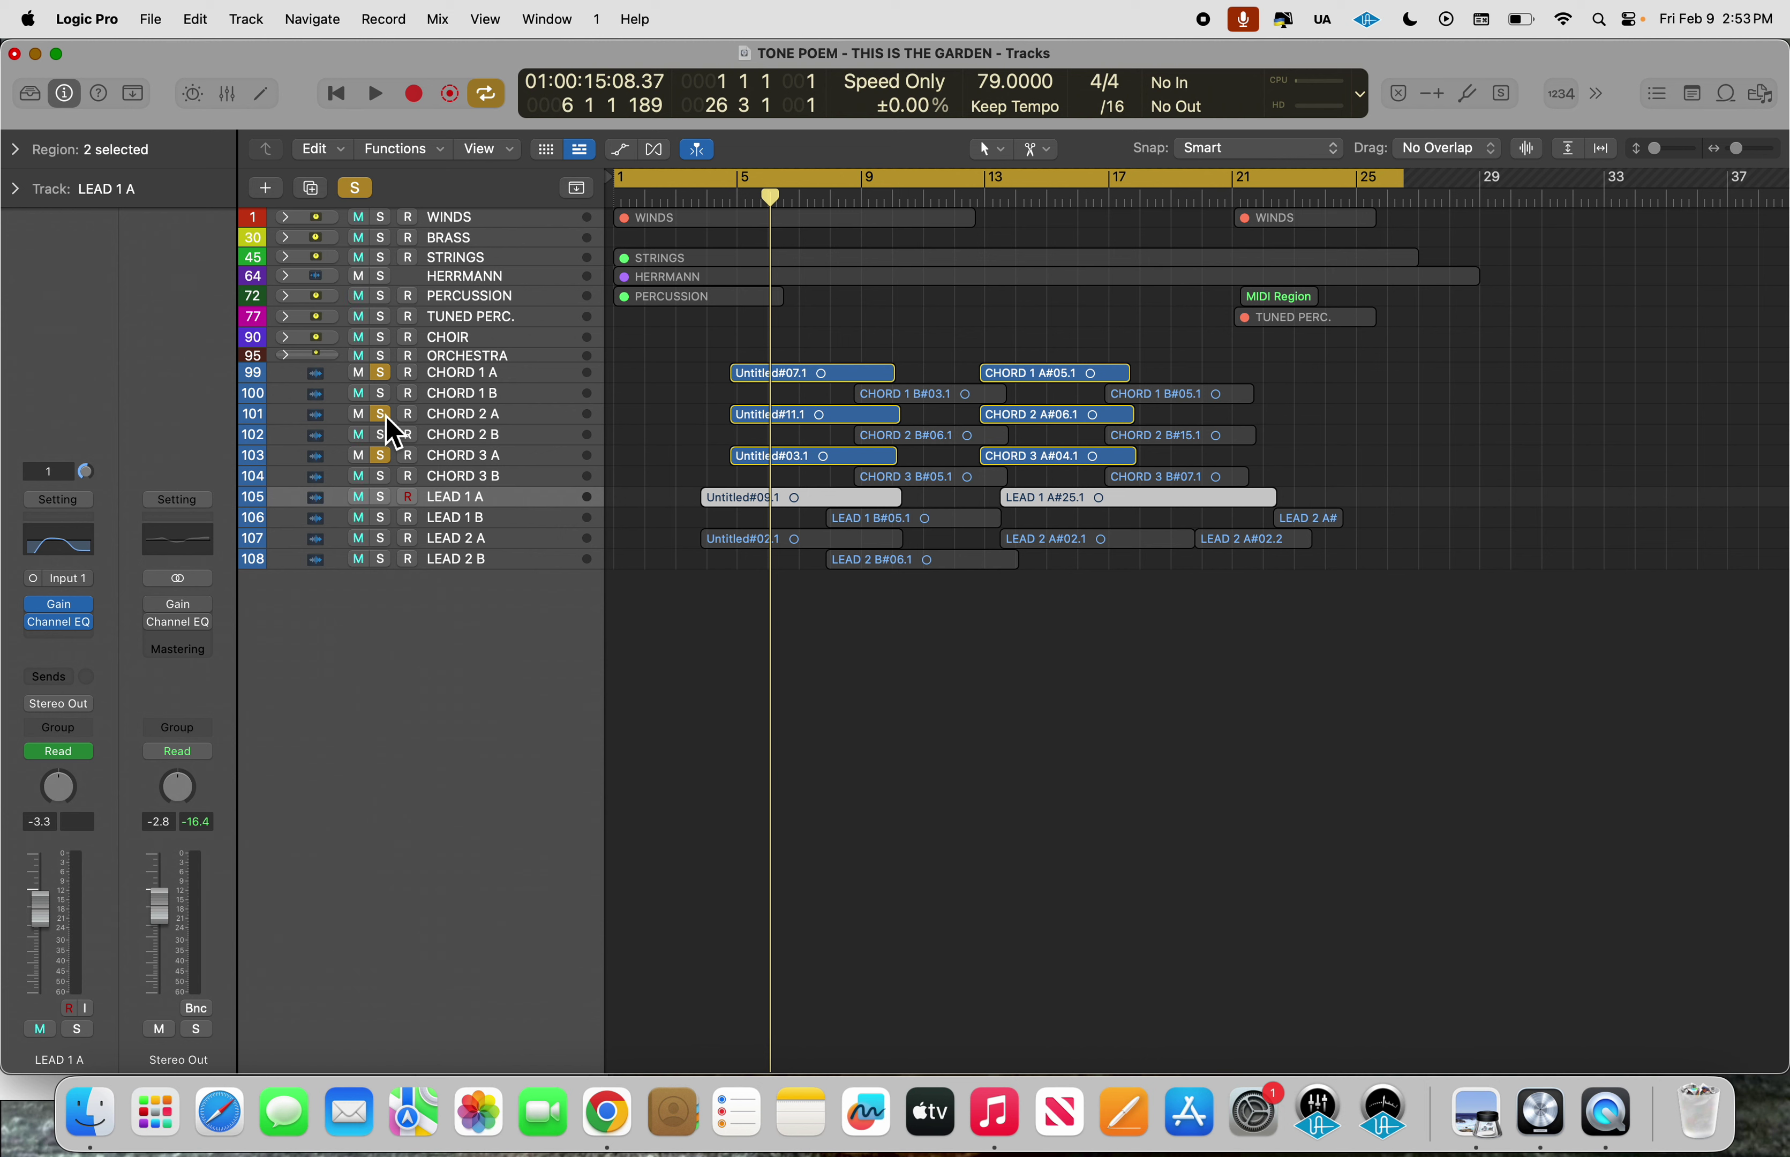
key(space)
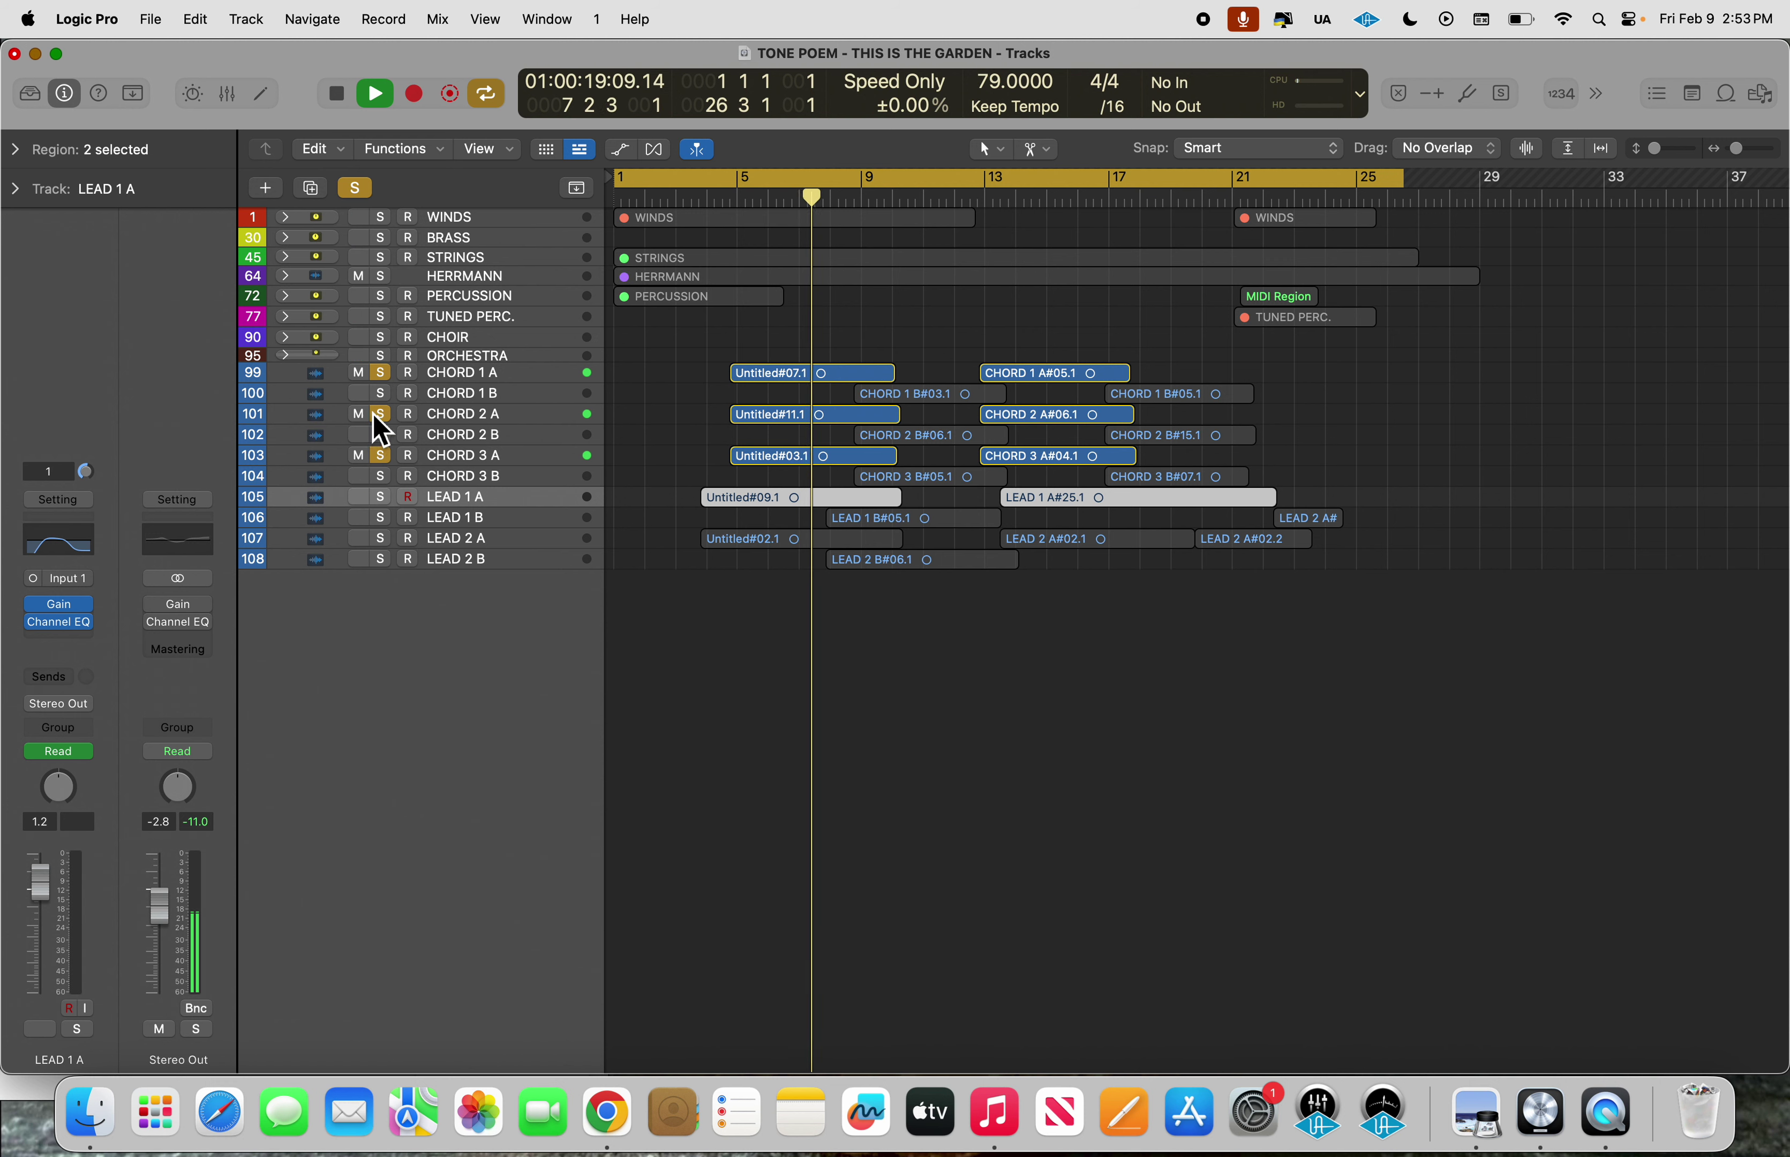
click(381, 394)
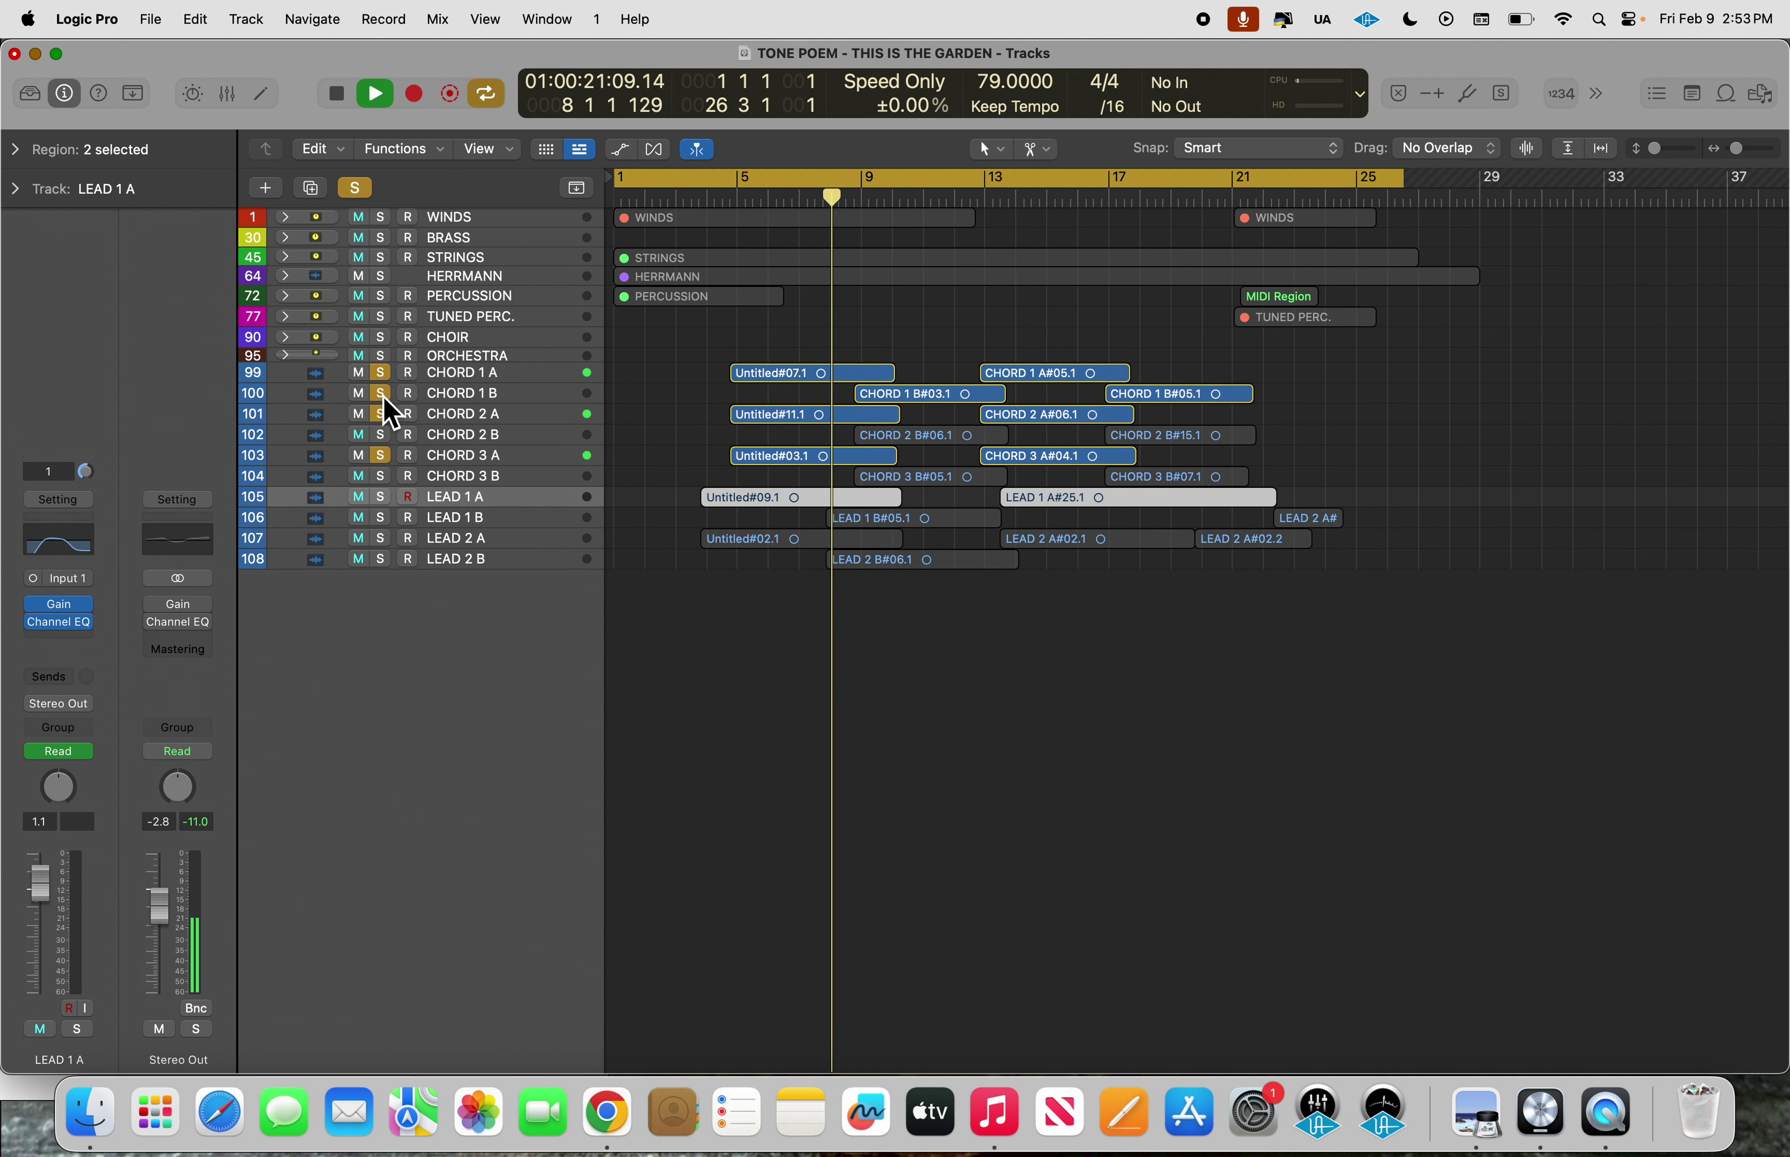
click(381, 435)
Add CHORD 3 B to the solo, then drag down the S column to unsolo every chord track.
click(381, 476)
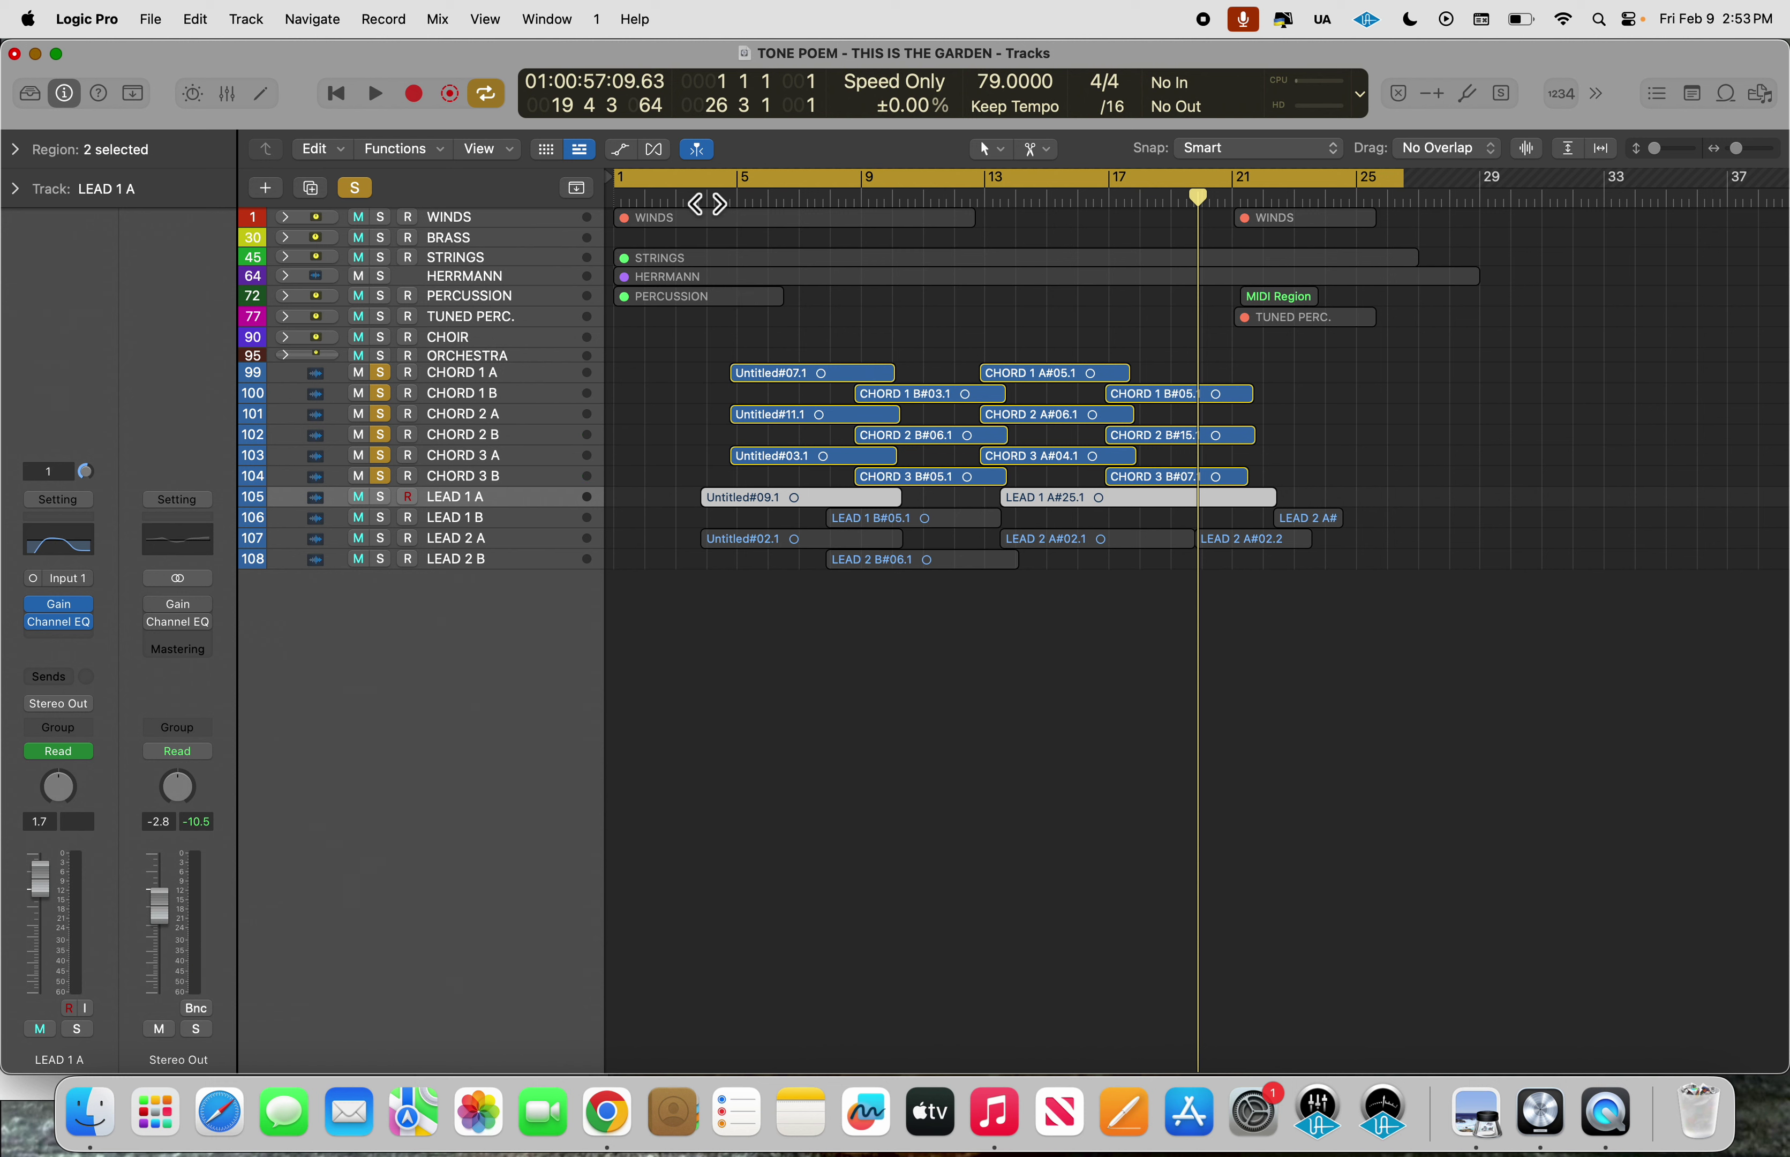
drag(382, 373, 391, 564)
Play the four soloed lead parts together from around bar 3.
key(space)
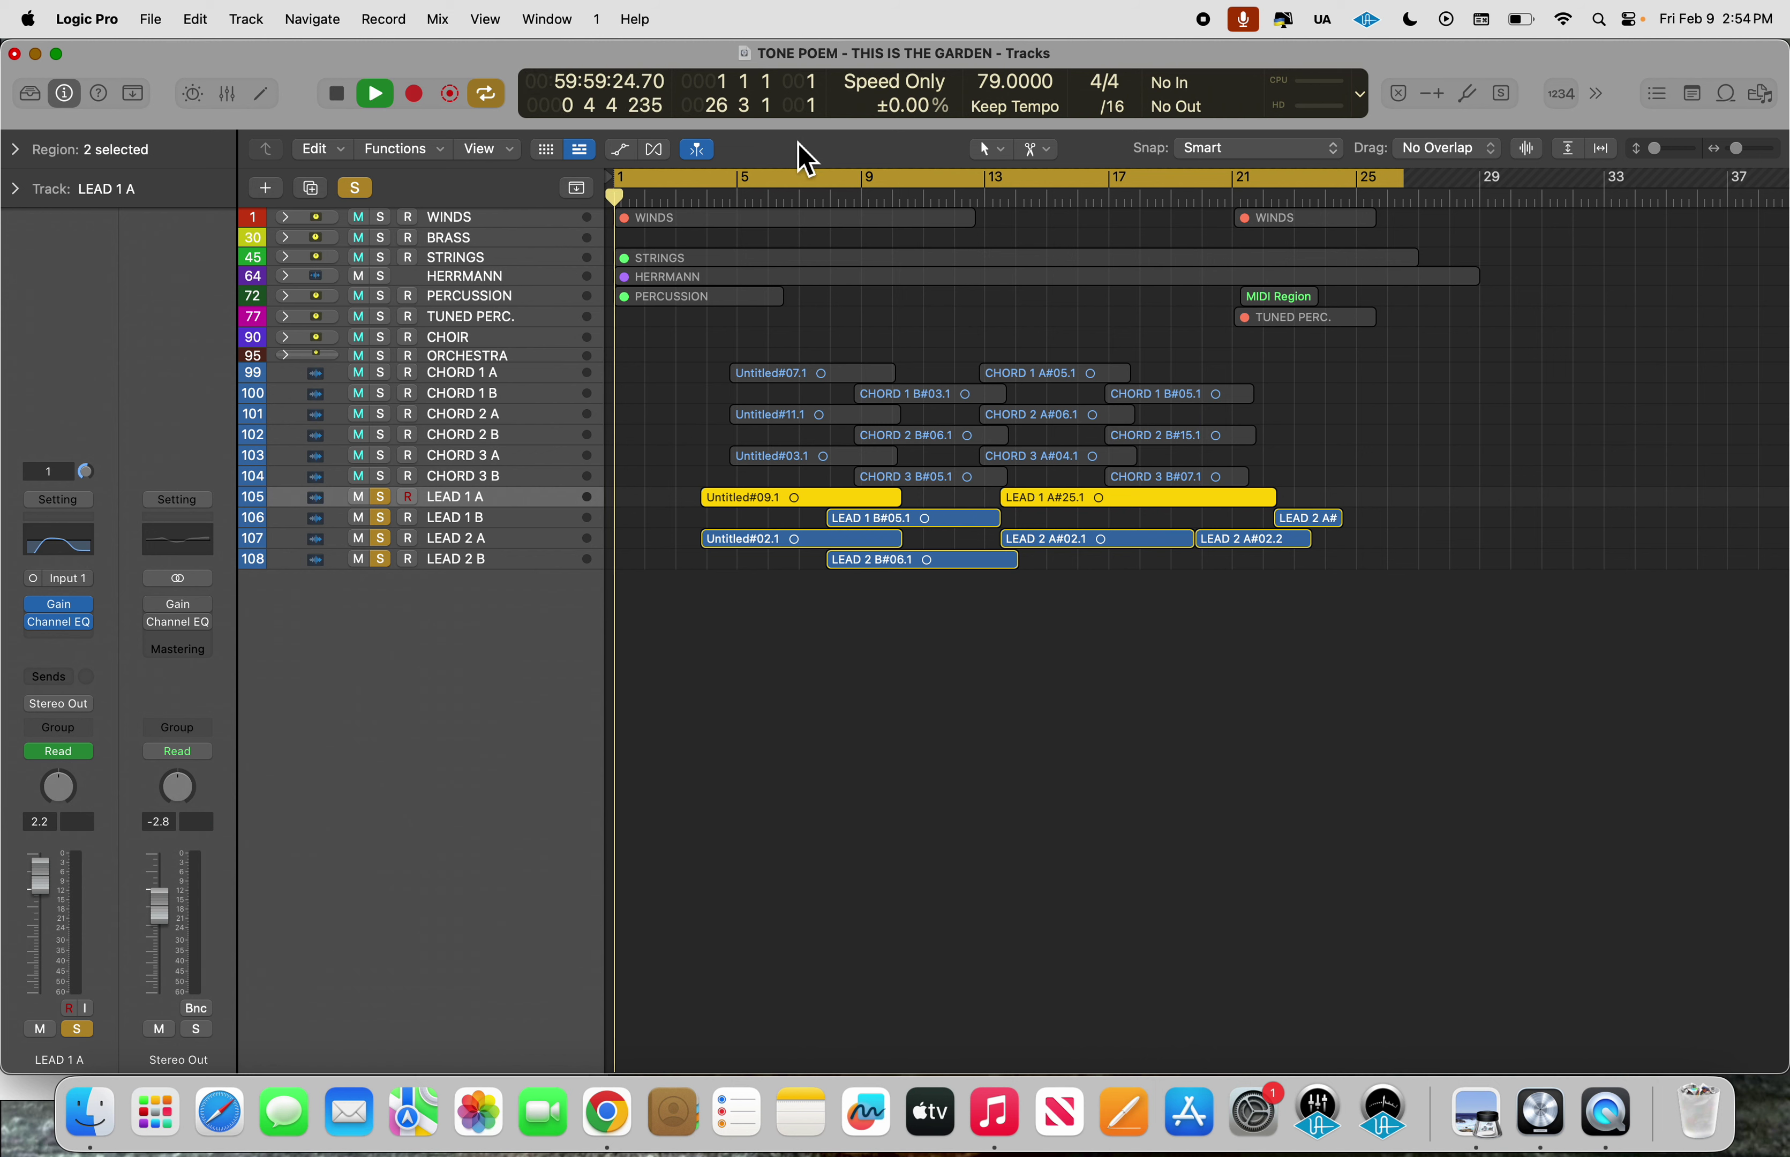
click(718, 201)
click(691, 201)
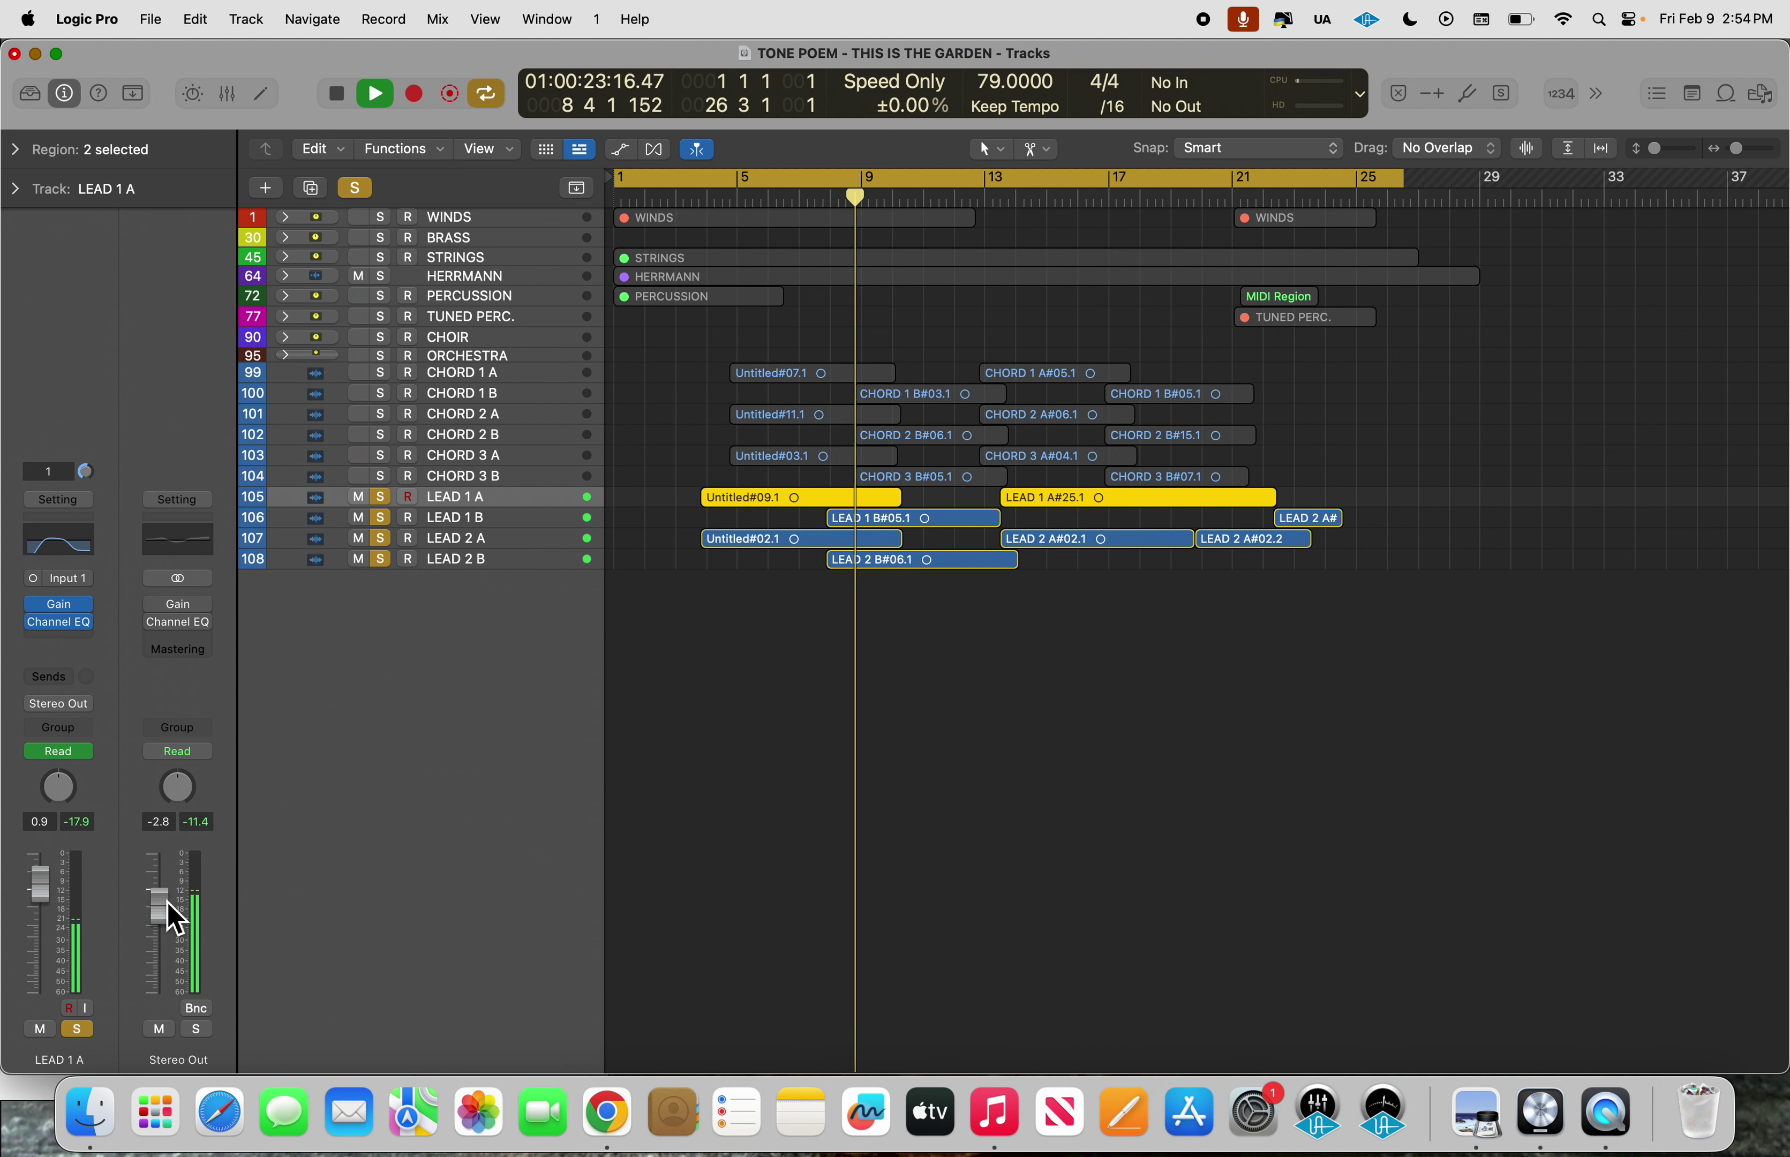
key(space)
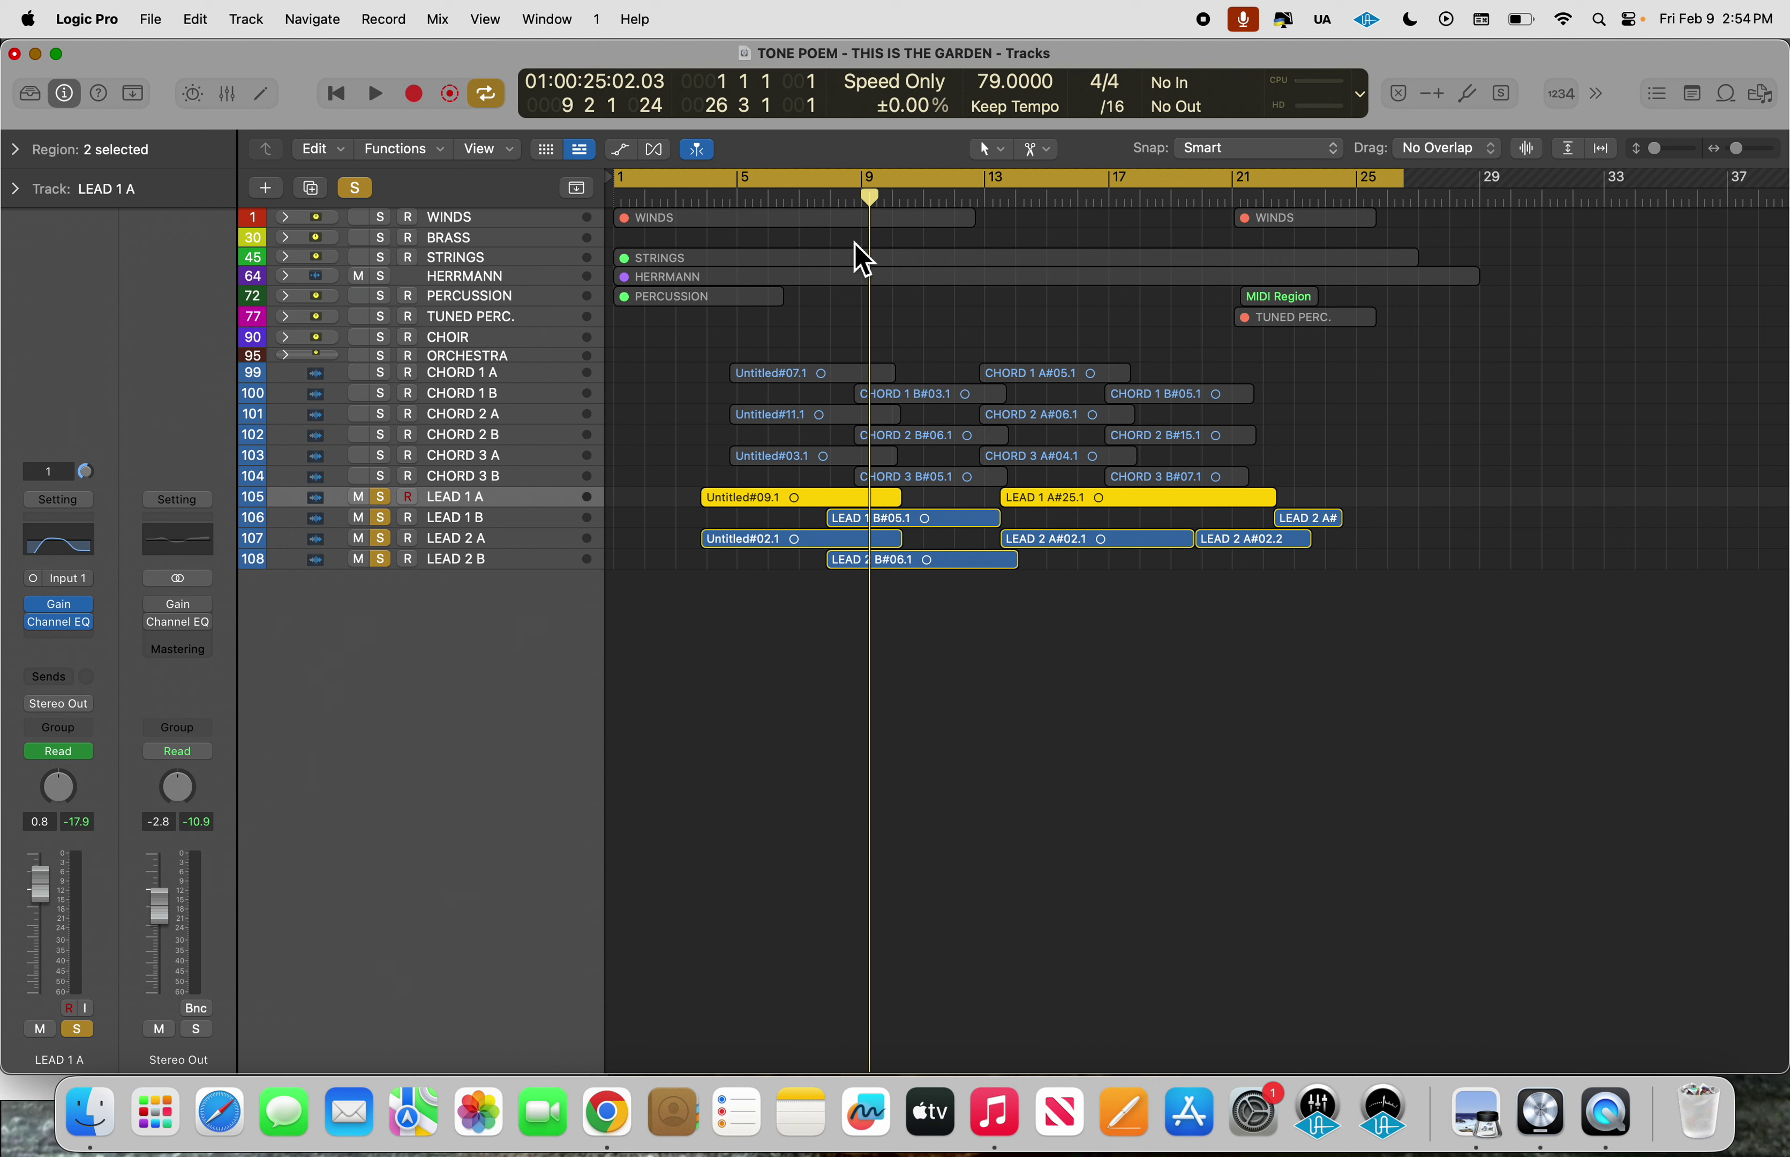
key(space)
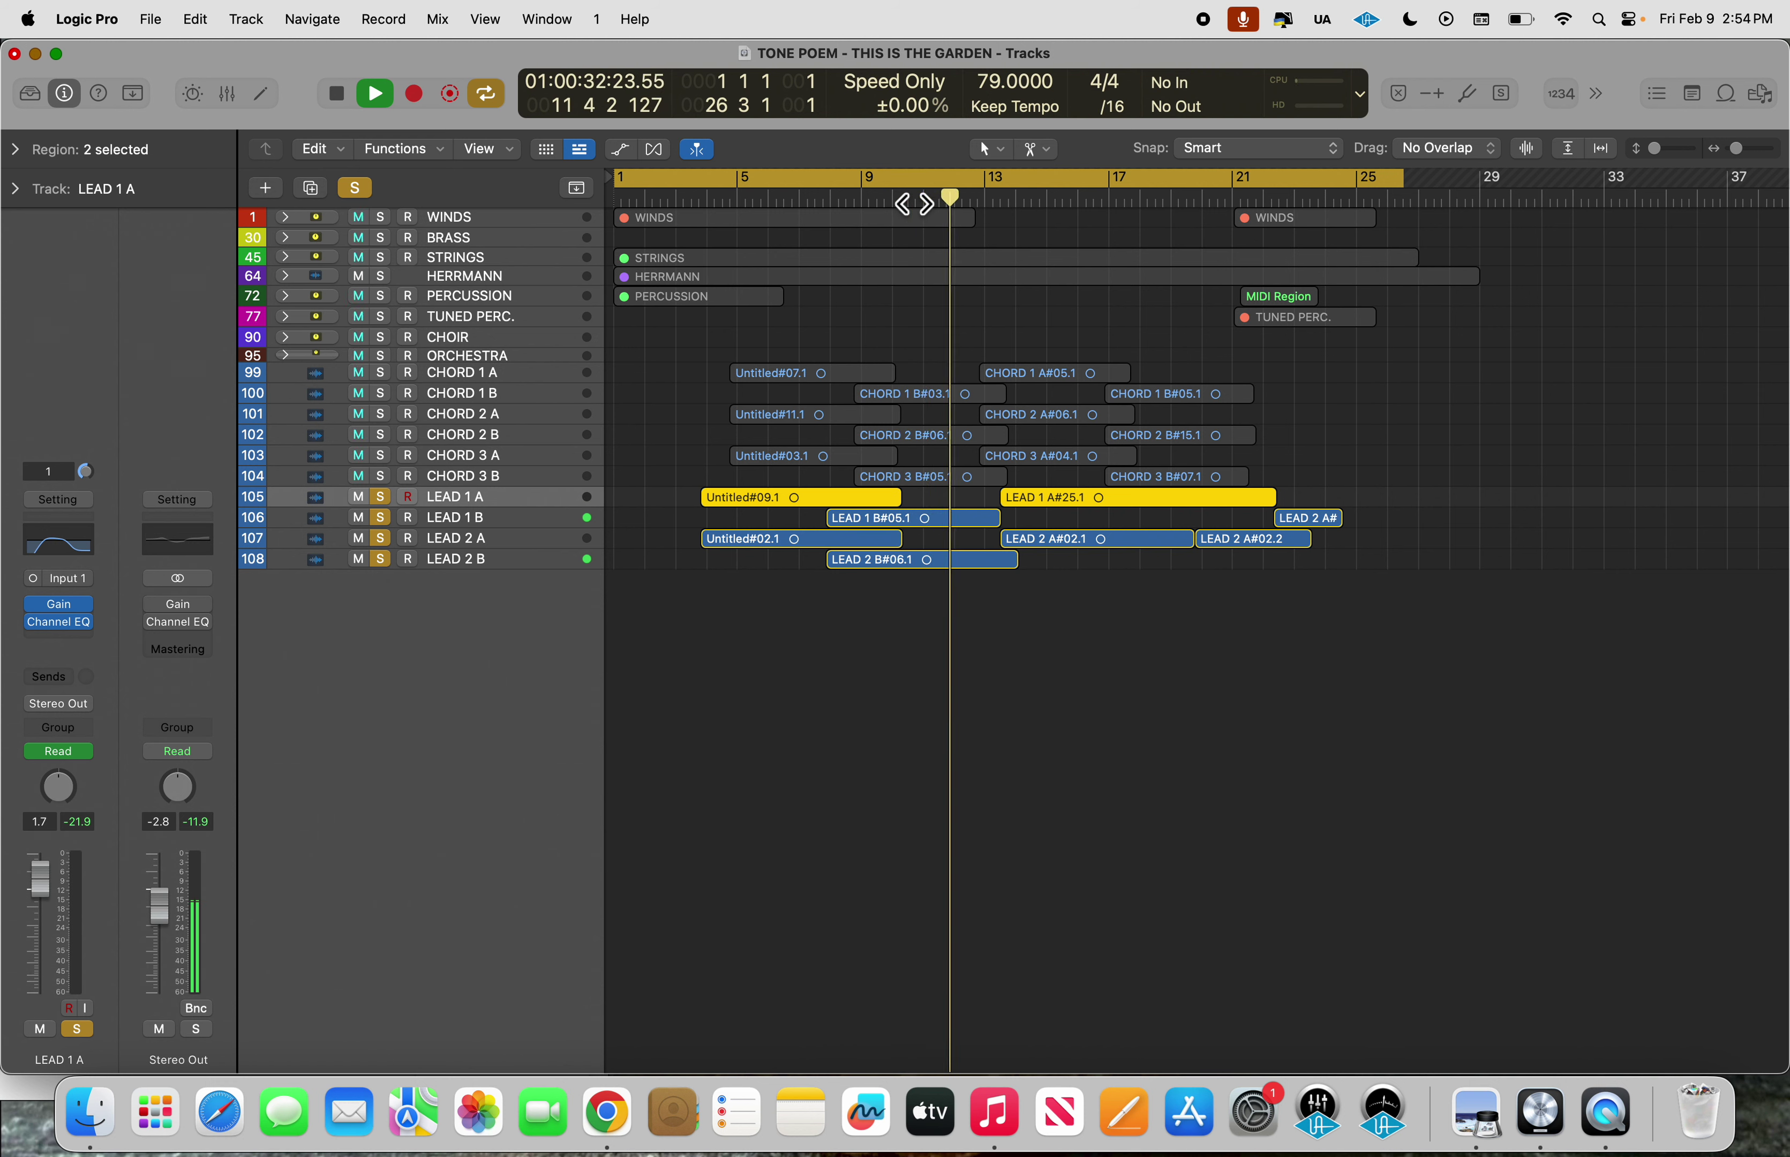
key(space)
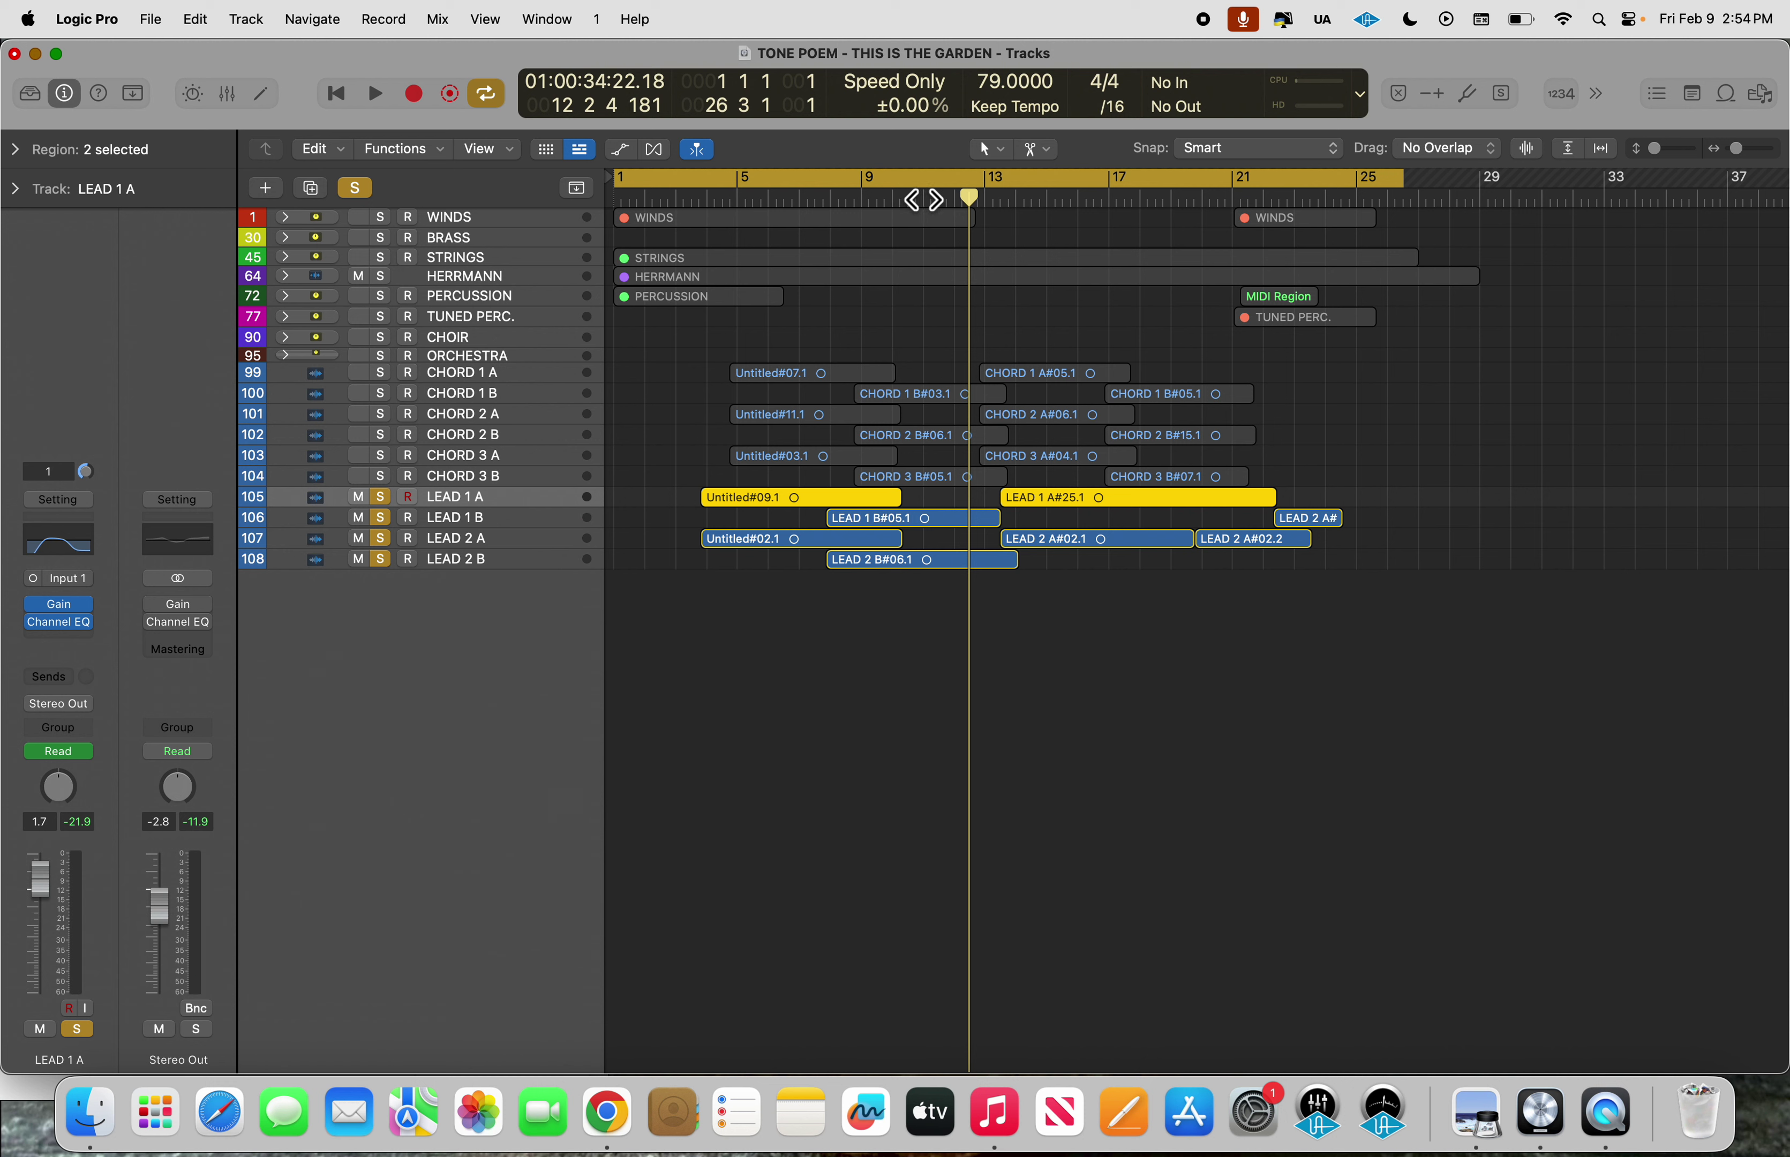
Replay from bar 13 and unsolo LEAD 2 B.
key(space)
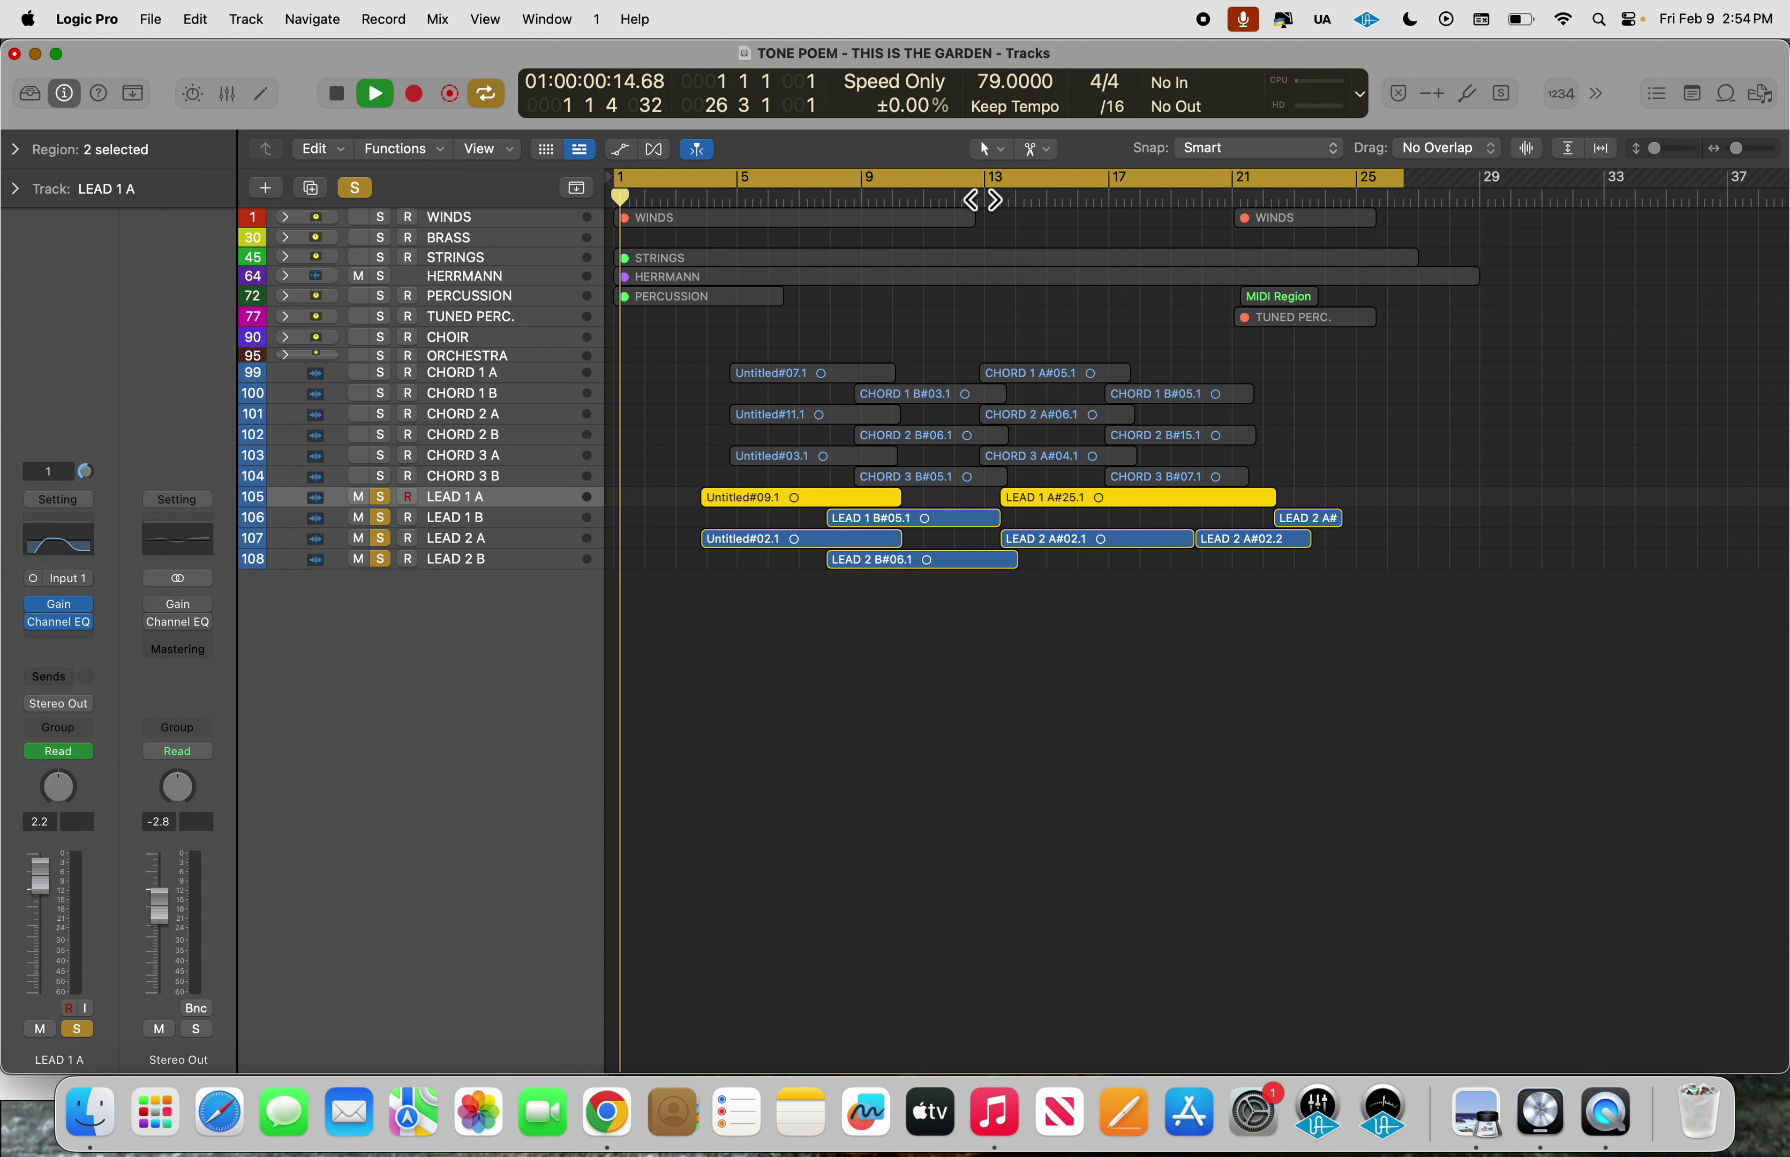
click(974, 197)
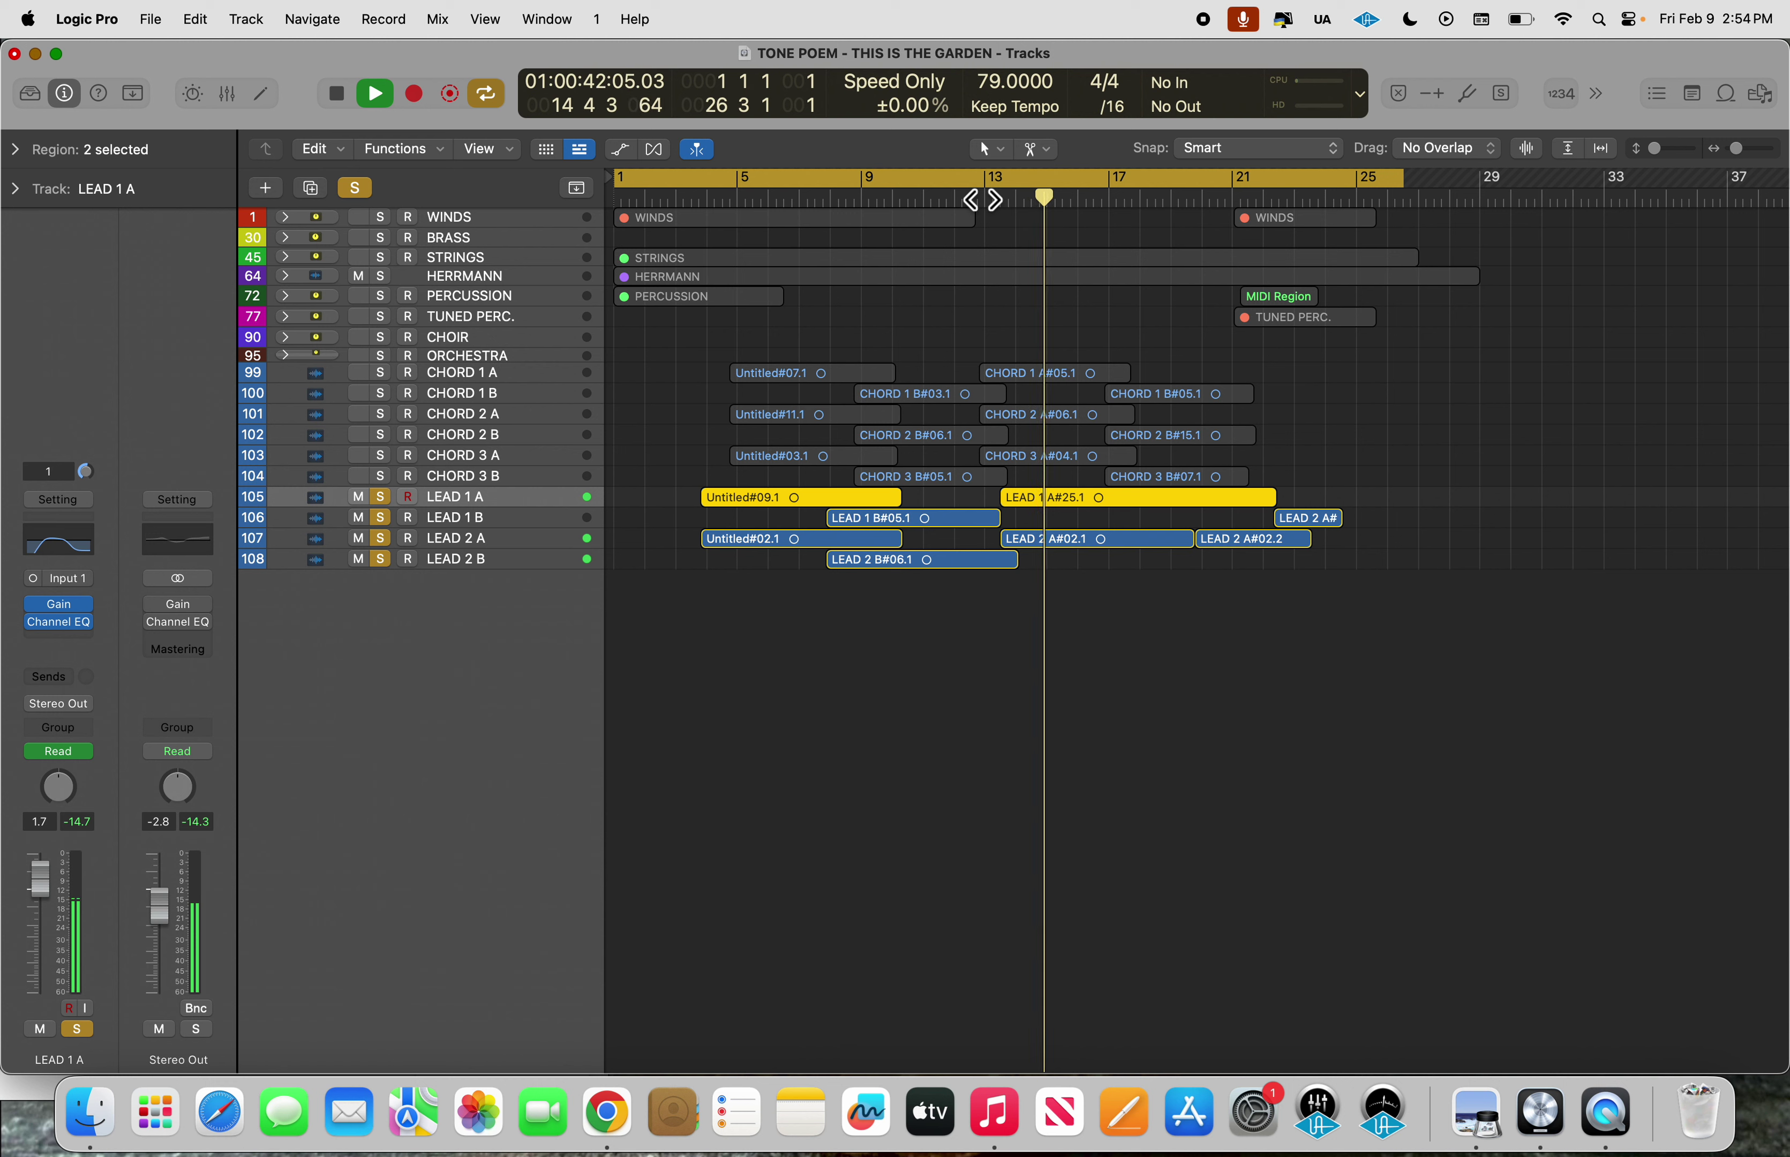
click(380, 558)
Unsolo LEAD 2 A and LEAD 1 B, leaving only LEAD 1 A soloed.
click(382, 537)
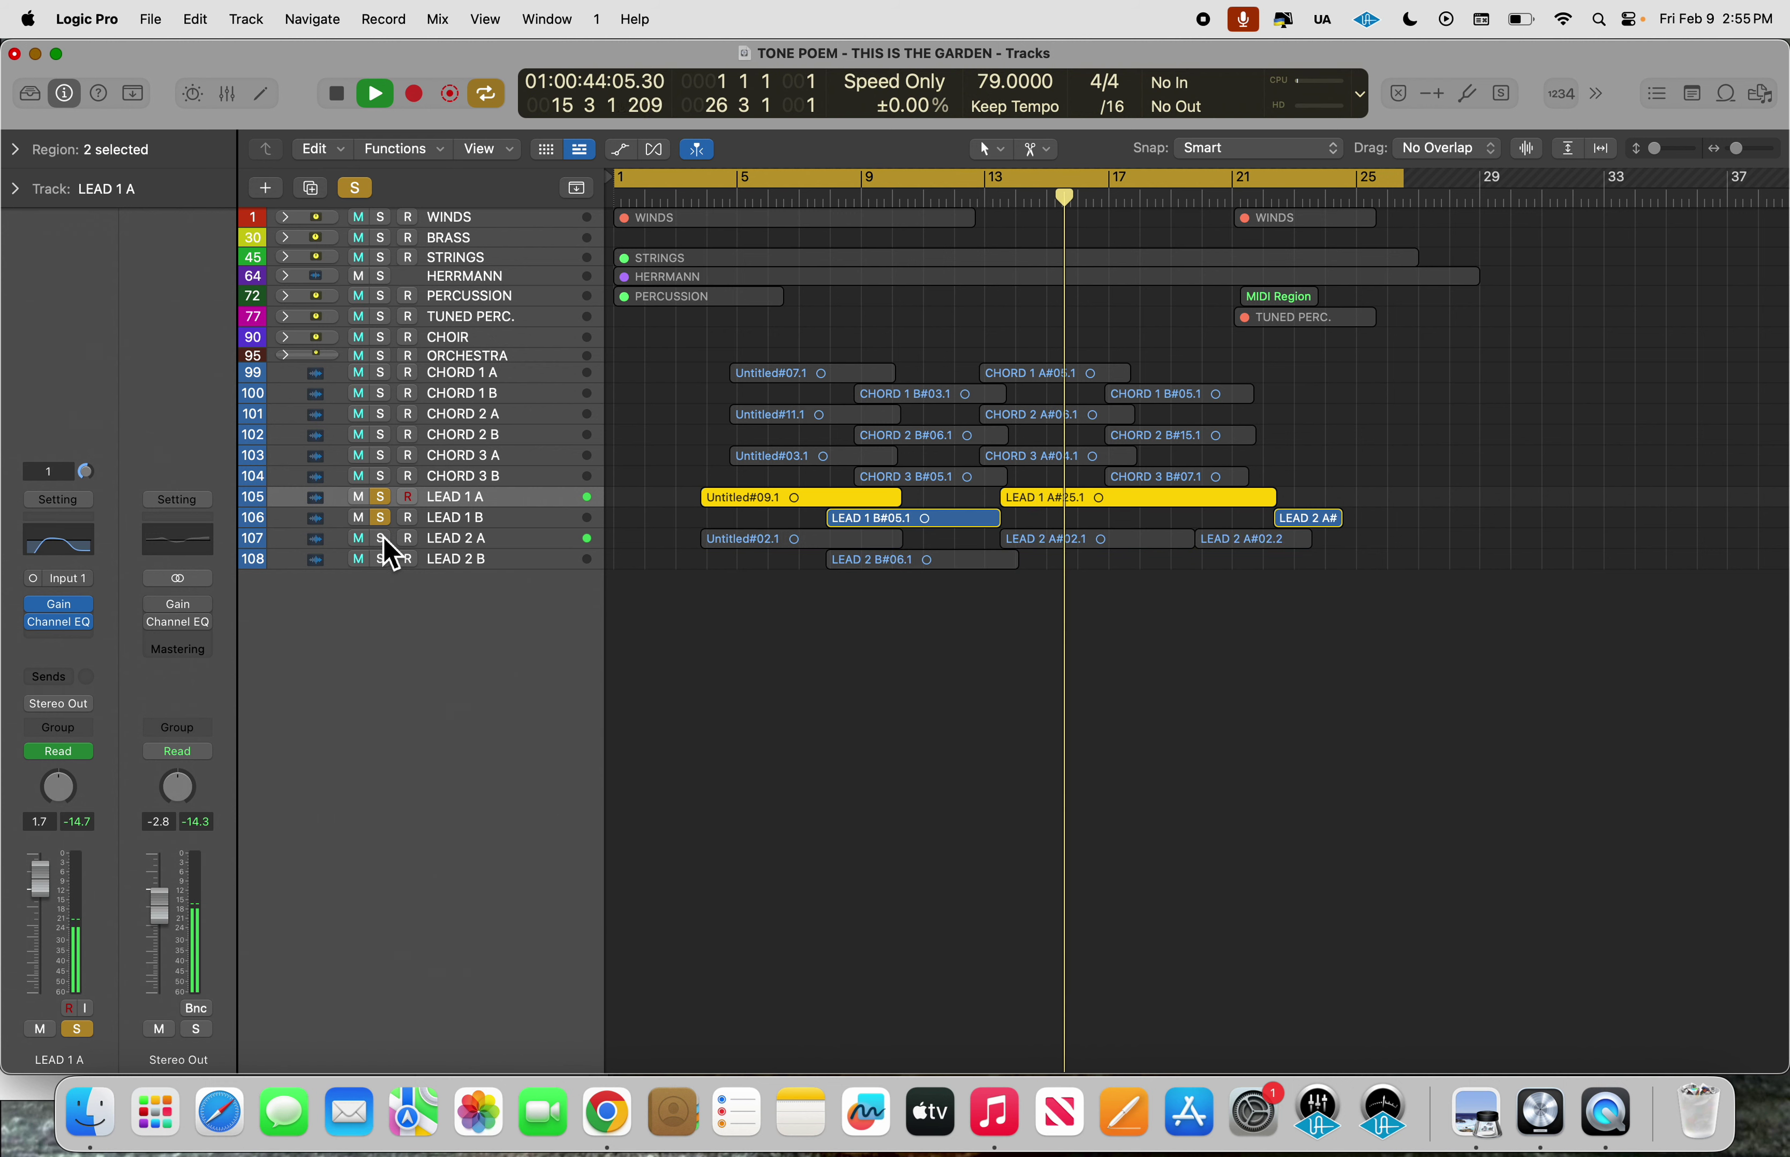
click(381, 517)
key(space)
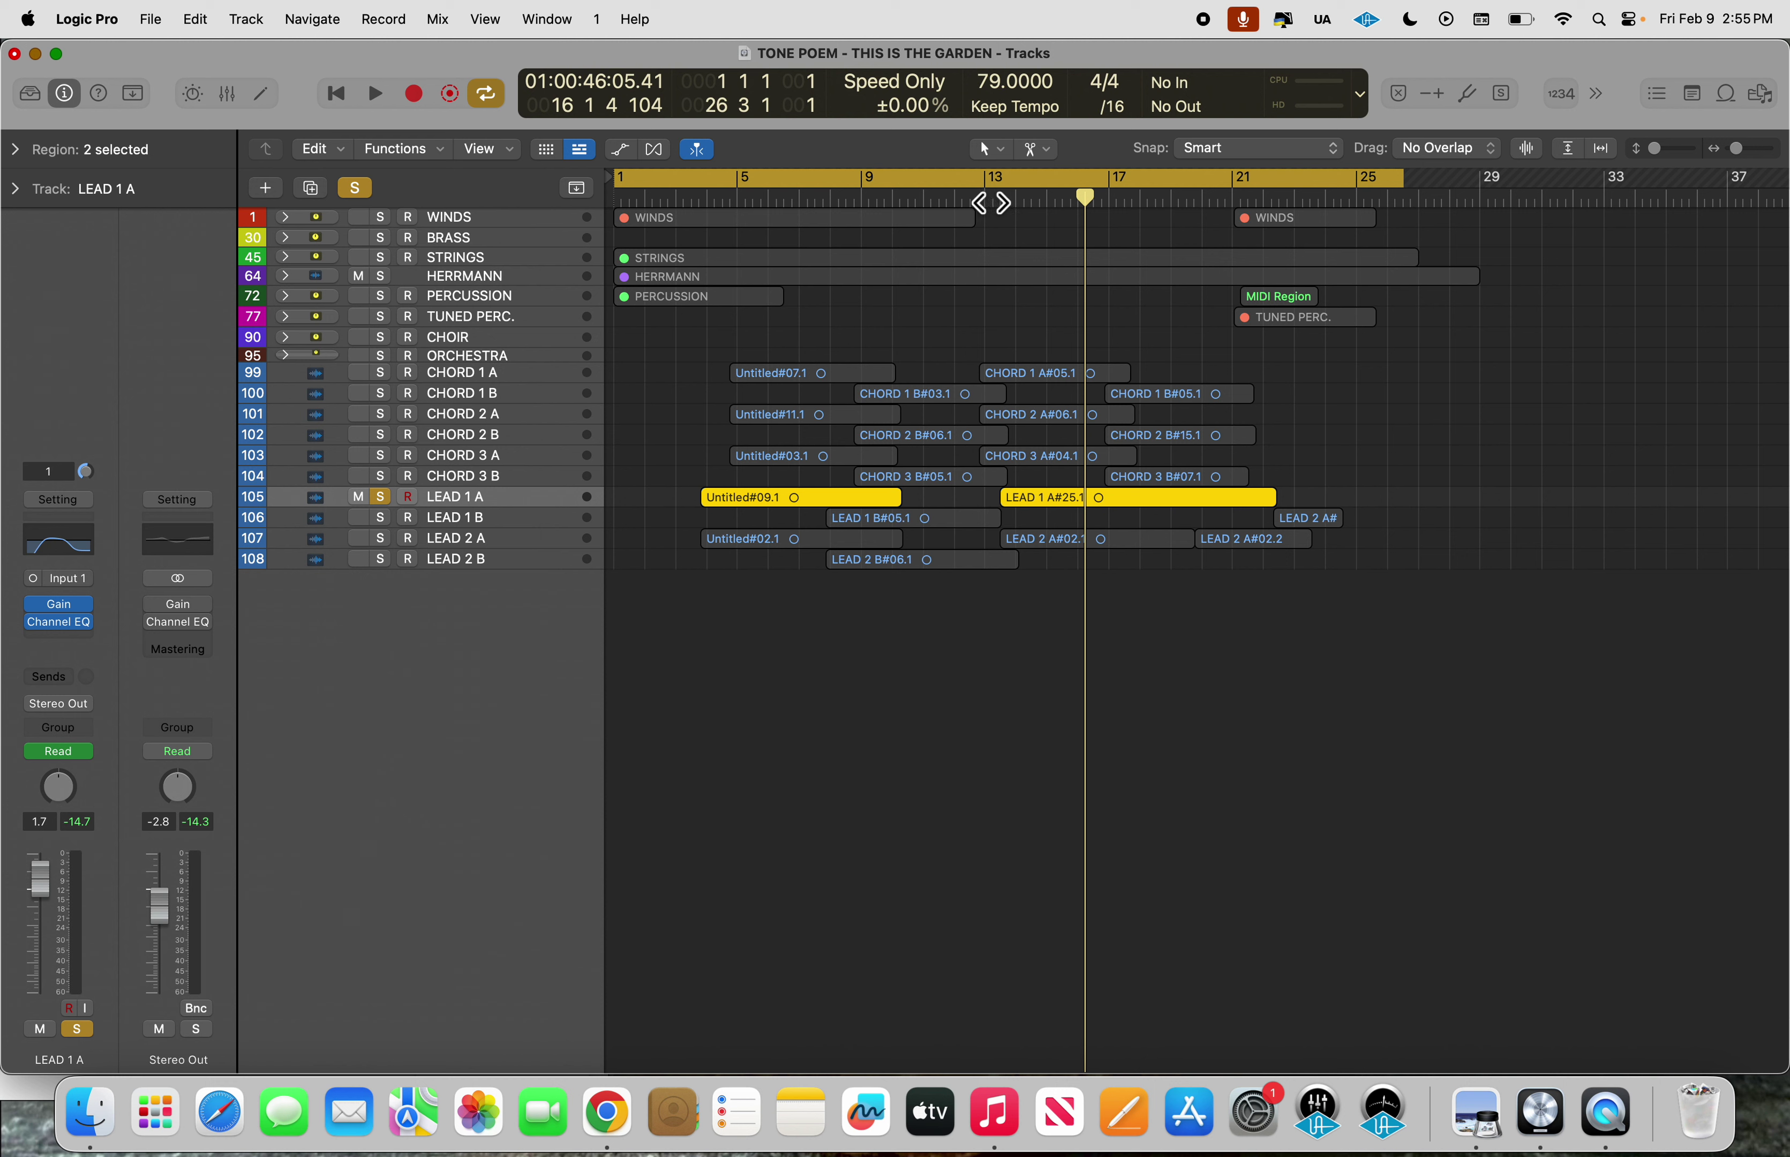
click(986, 201)
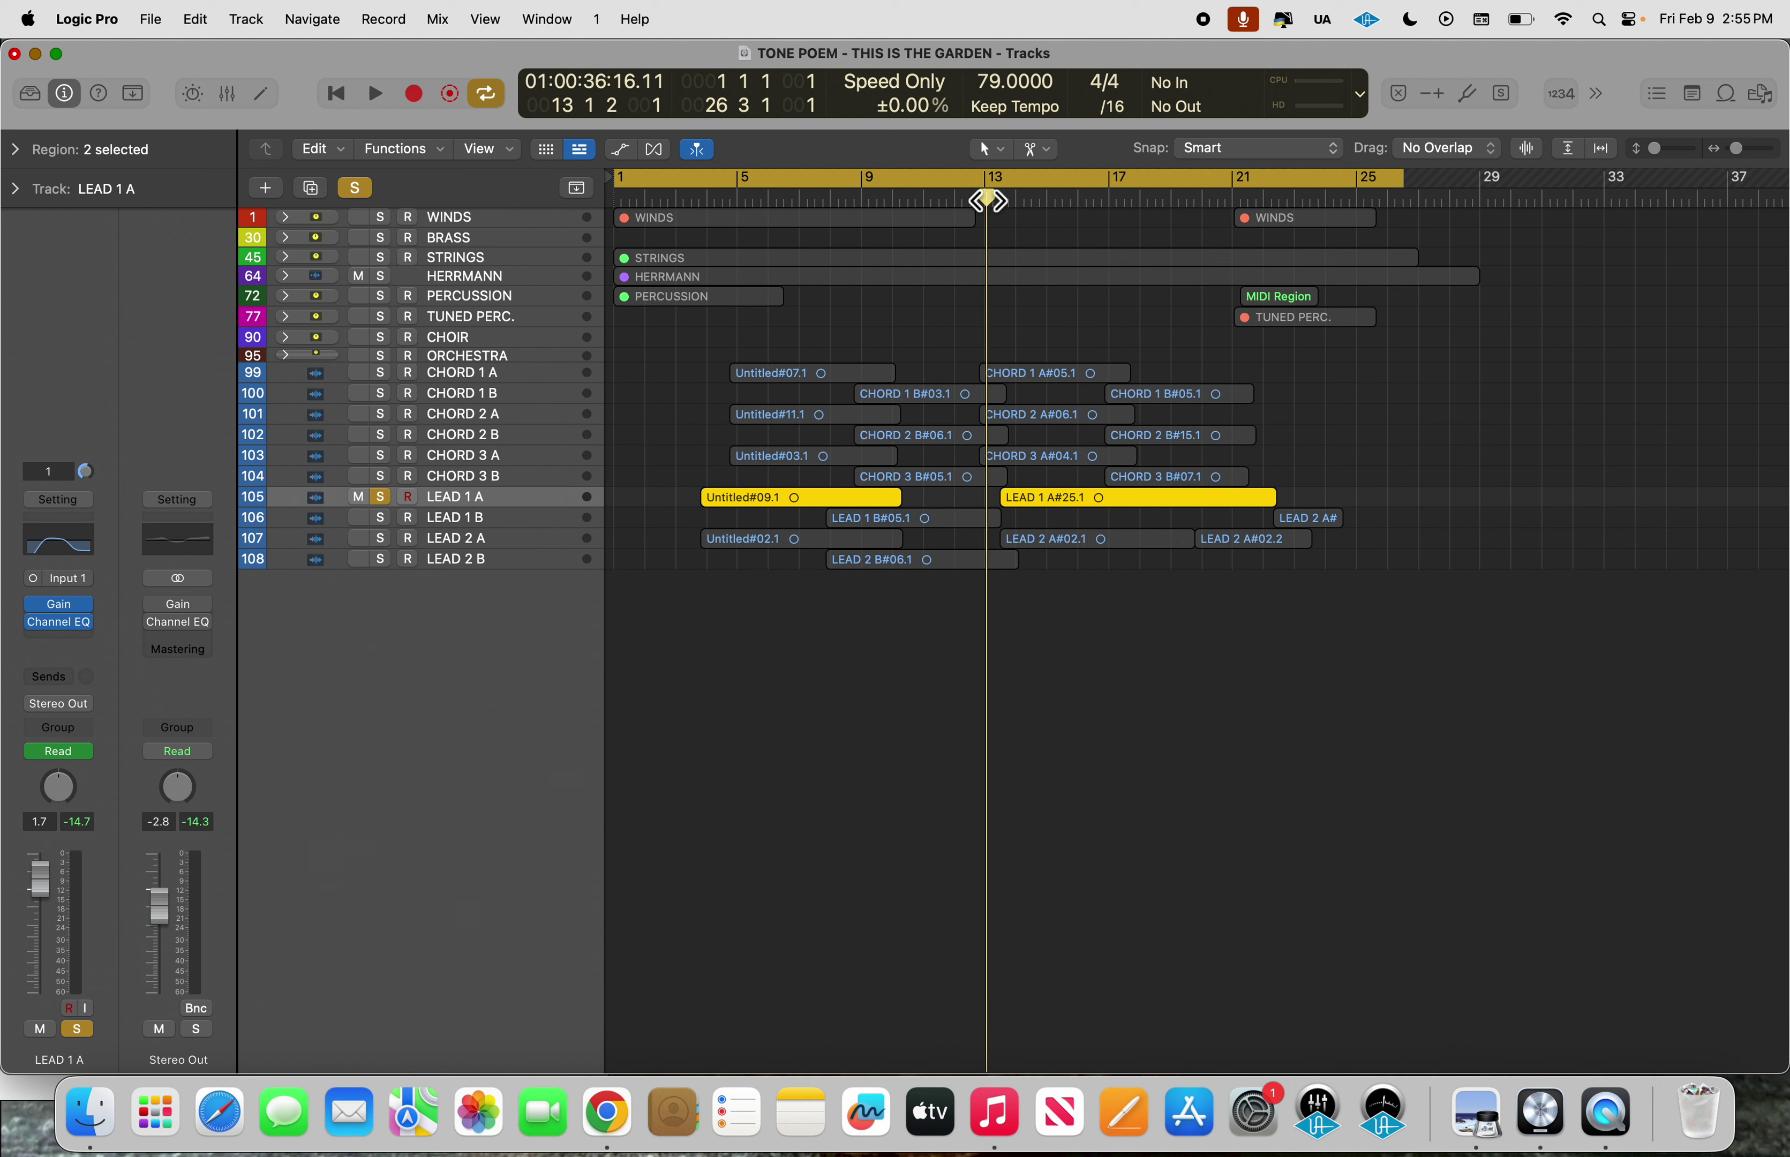
key(Return)
key(space)
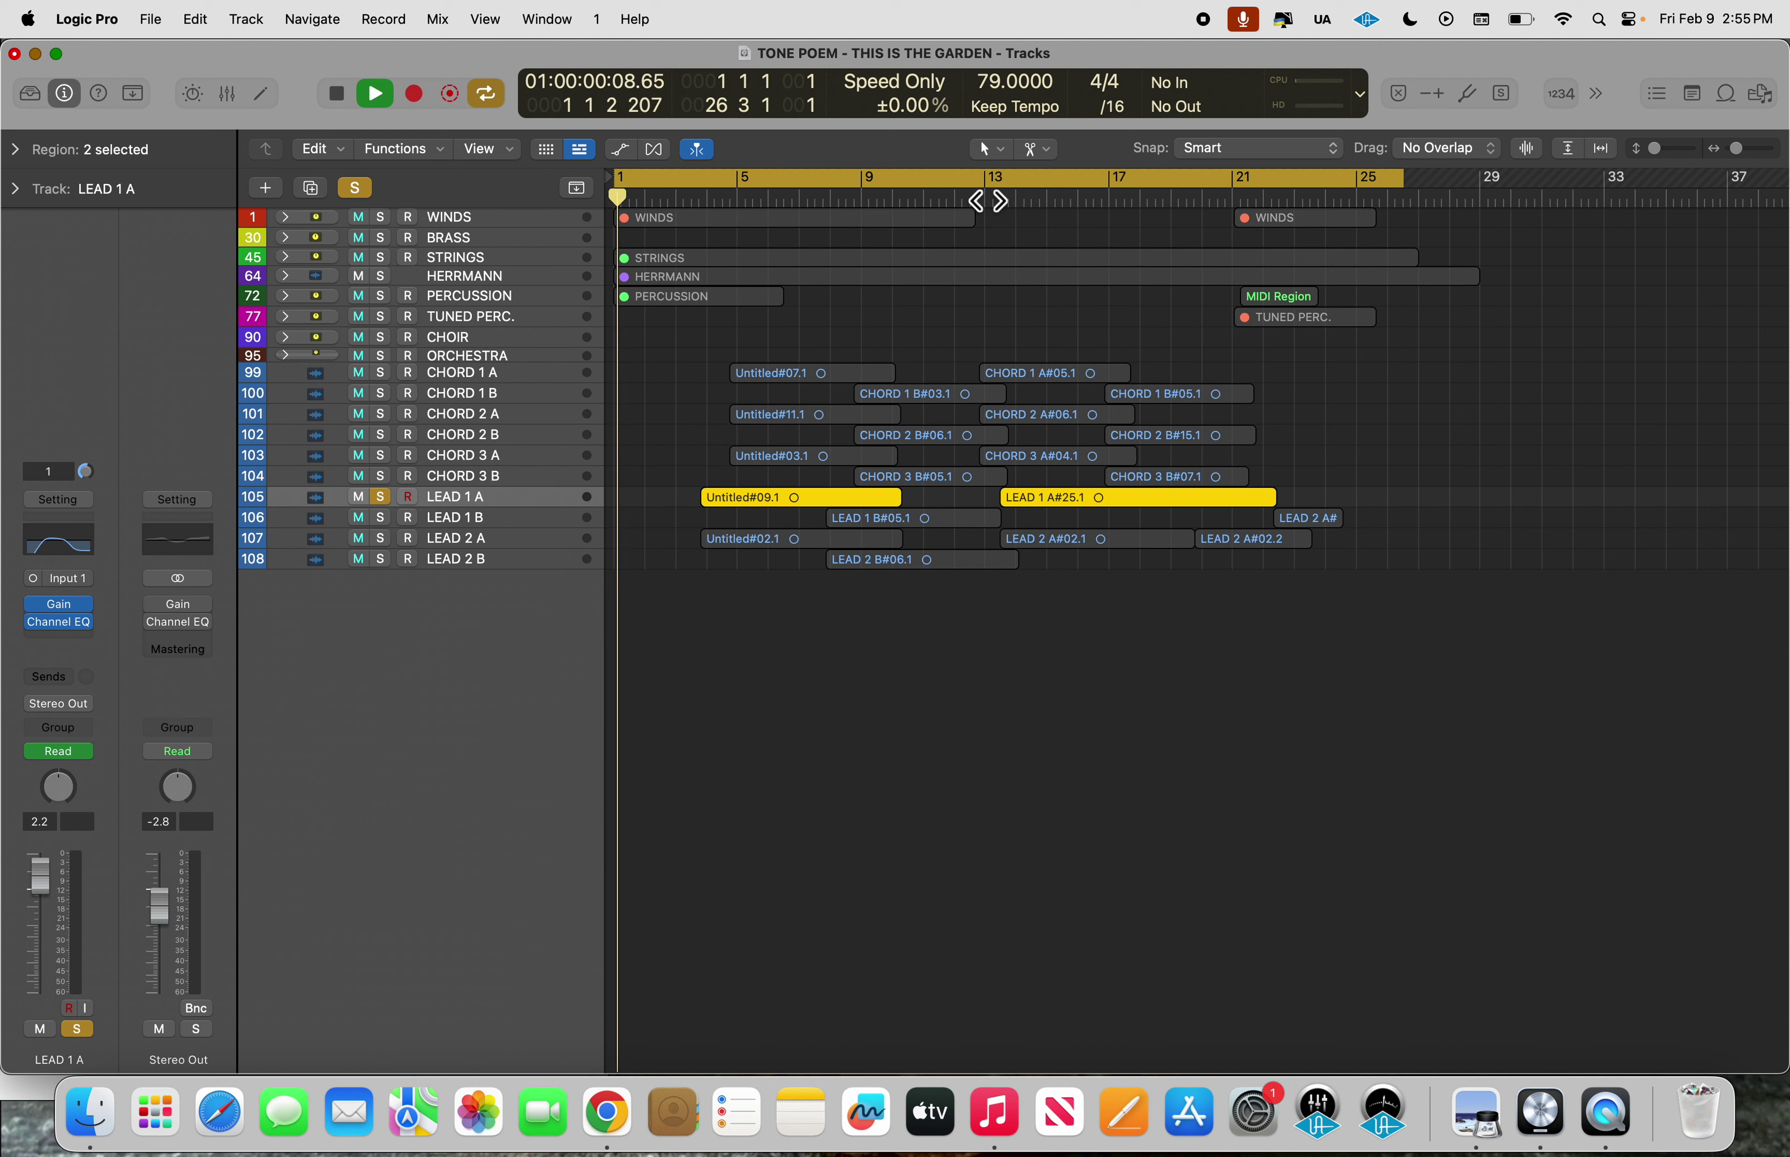
key(space)
Play LEAD 1 A alone from bar 13, then solo LEAD 2 A.
click(987, 201)
key(space)
click(988, 200)
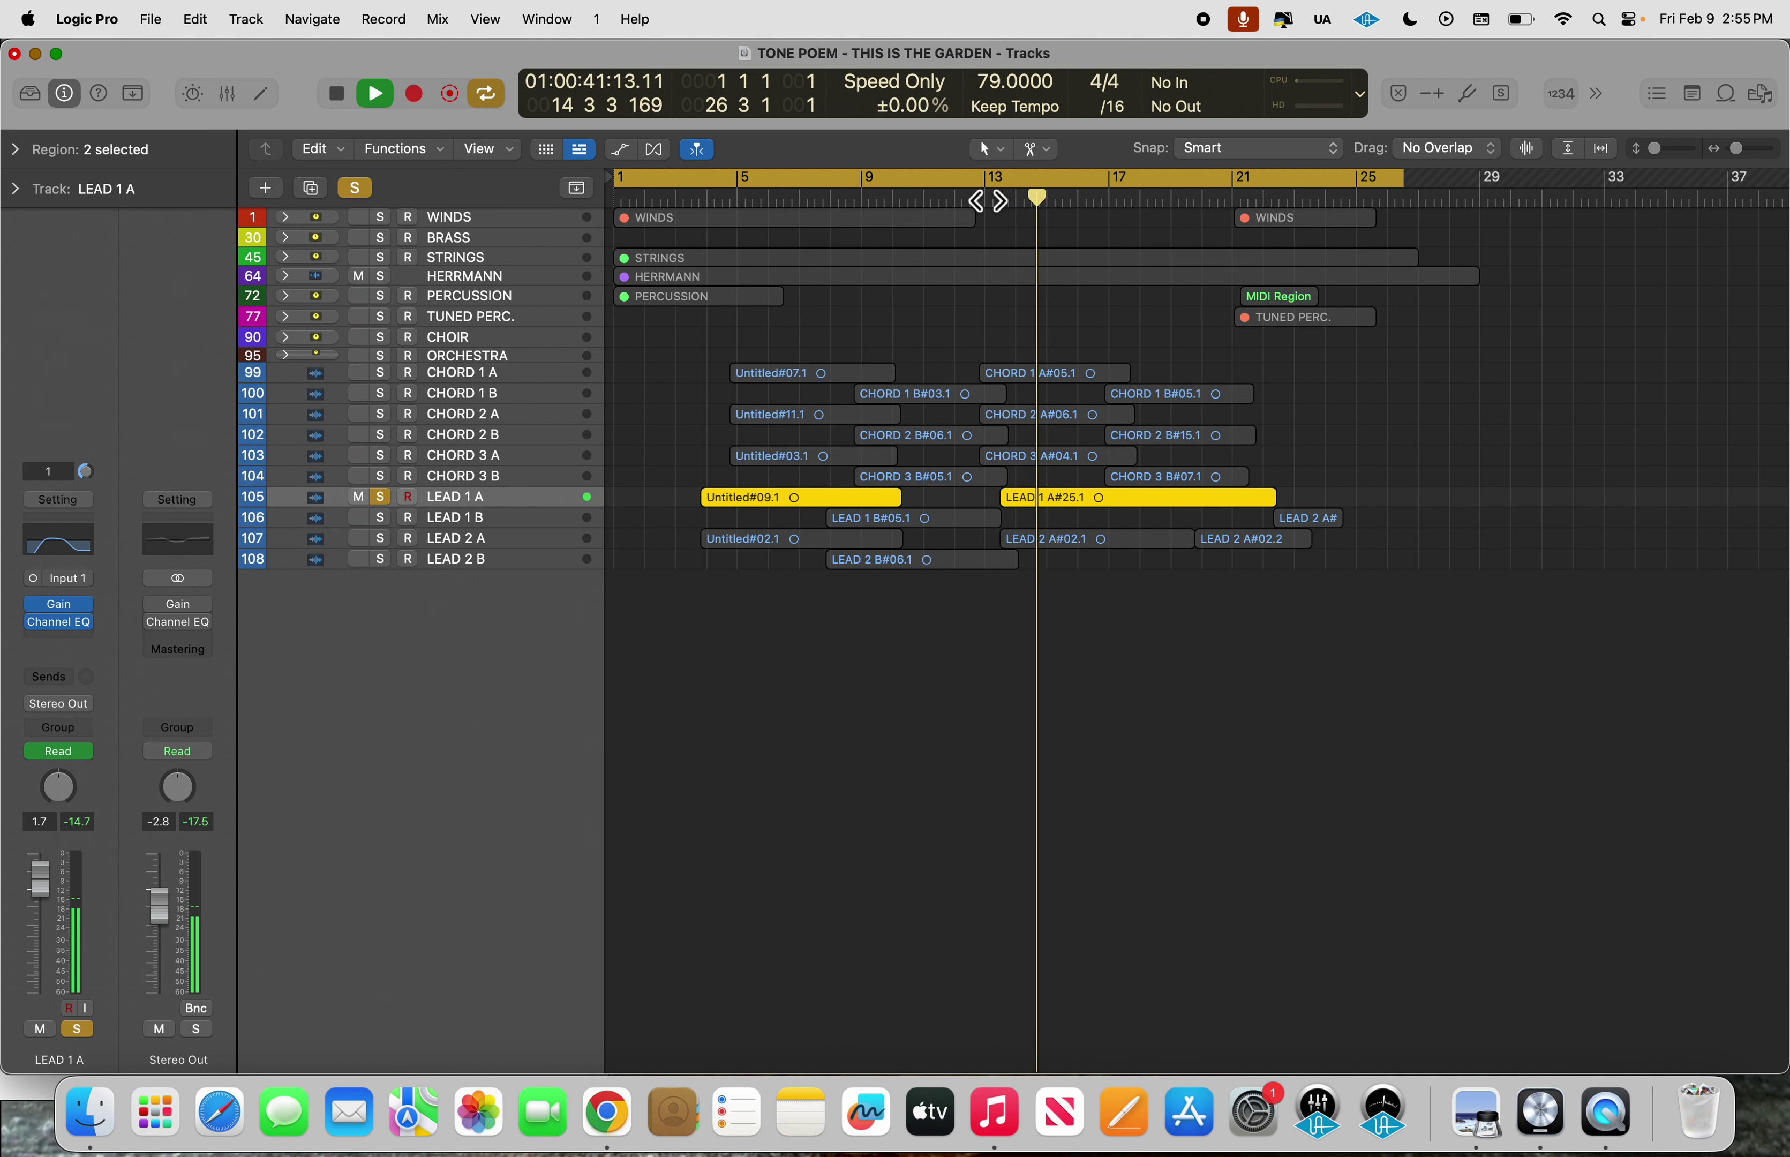
click(988, 200)
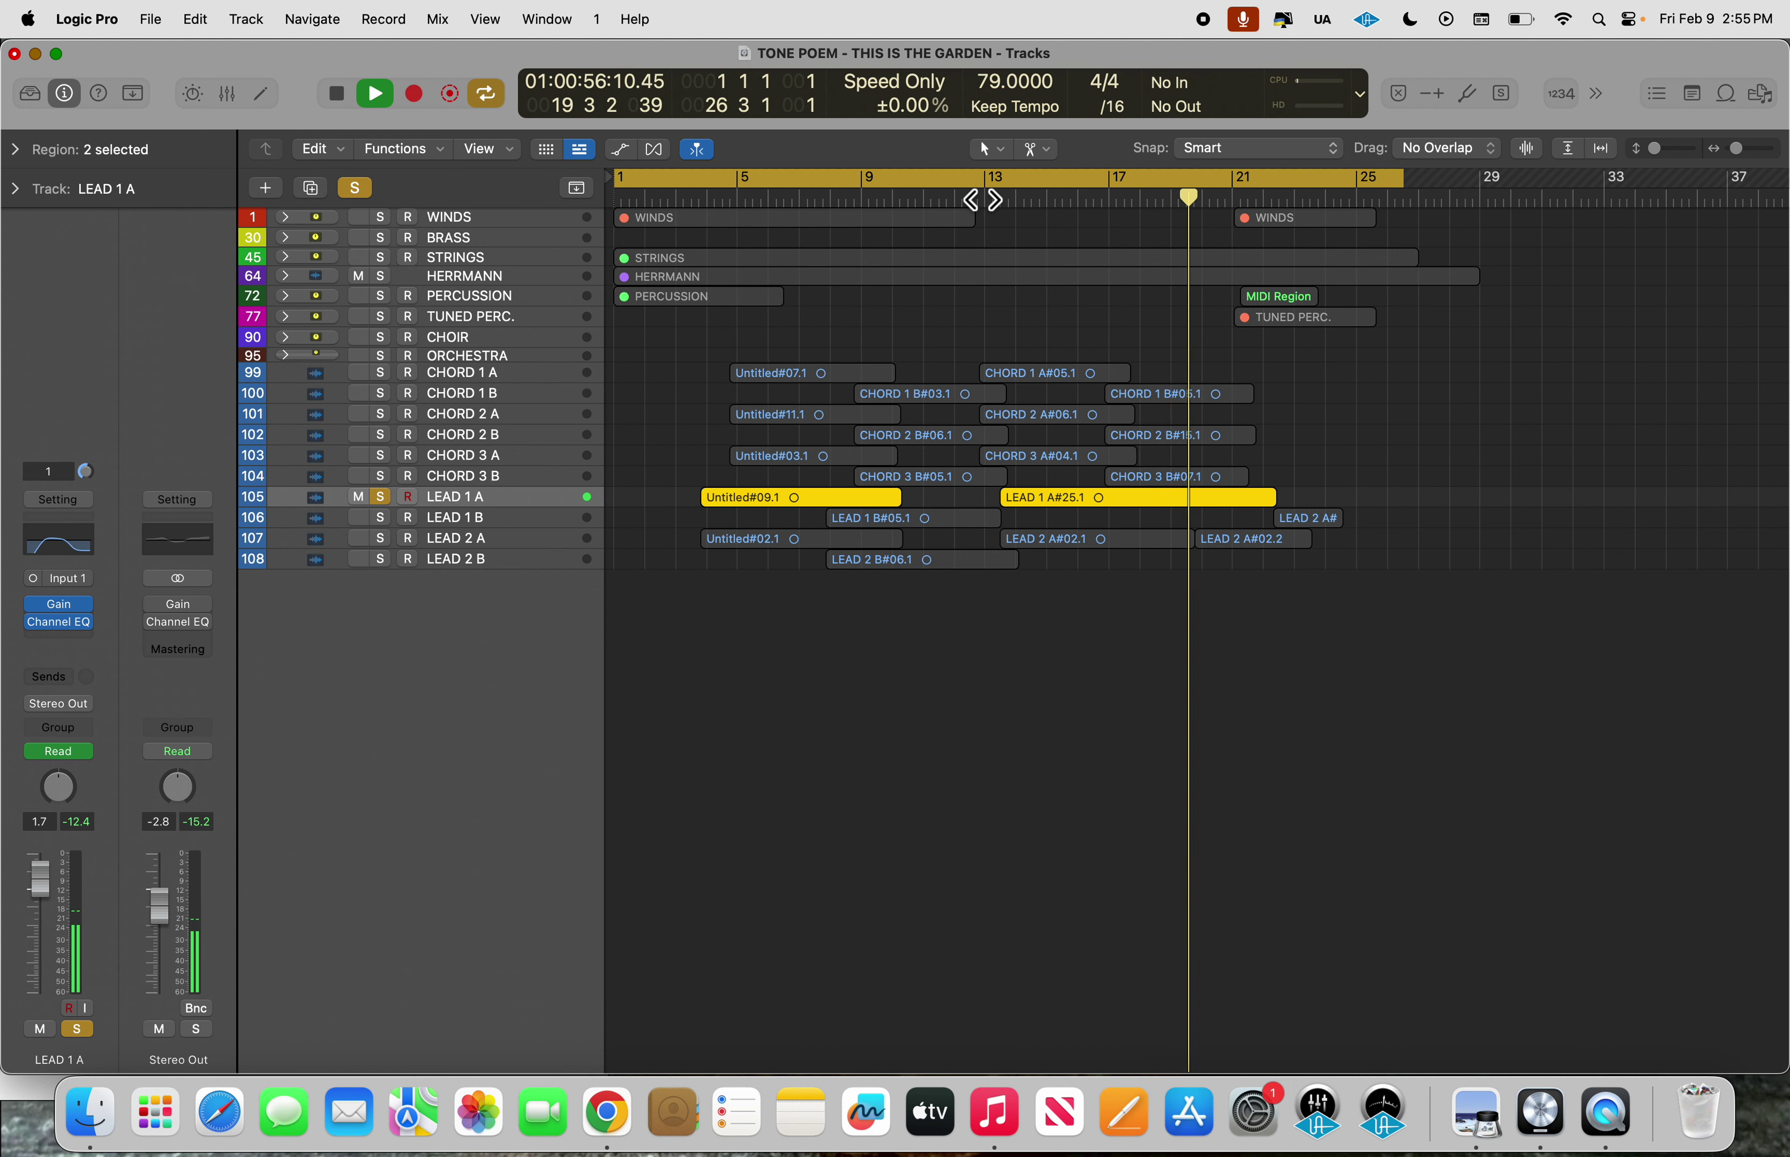
key(space)
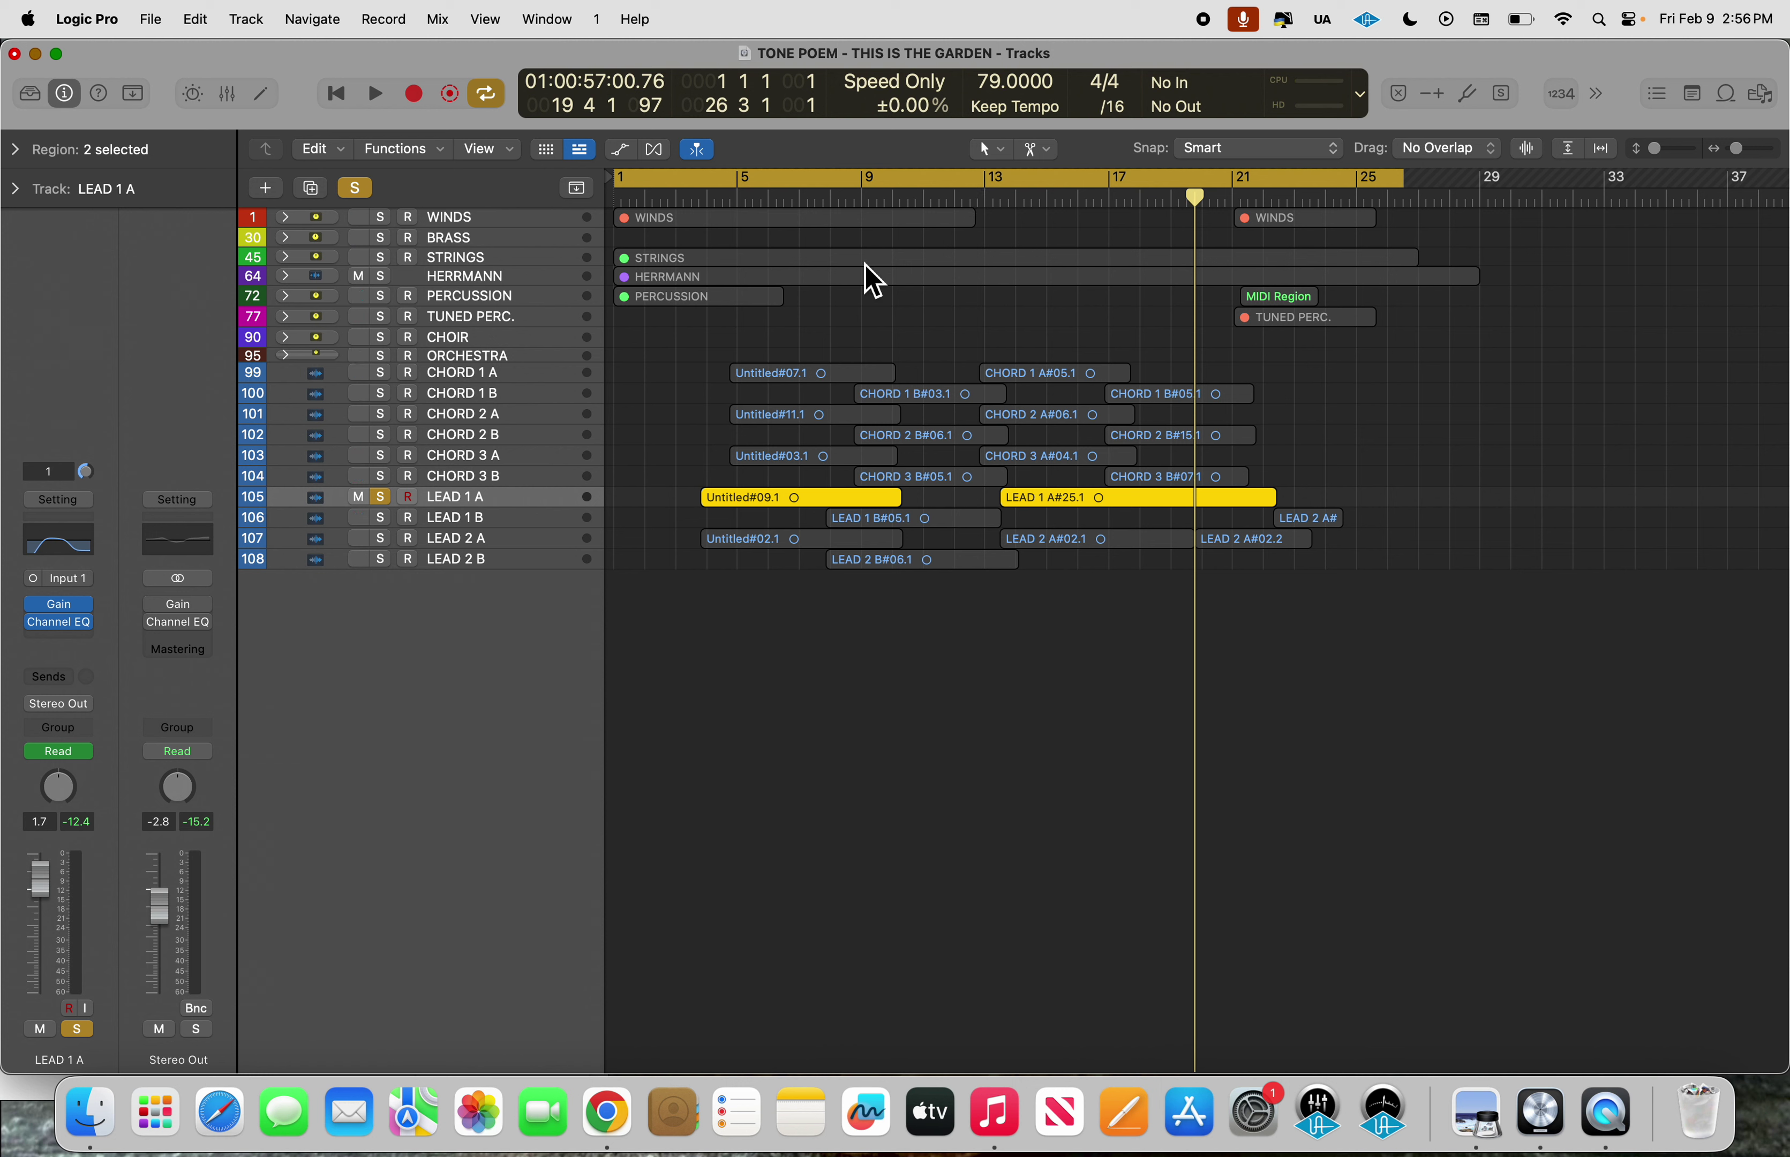
click(382, 539)
Unsolo LEAD 1 A and play LEAD 2 A on its own from bar 13, twice.
click(386, 498)
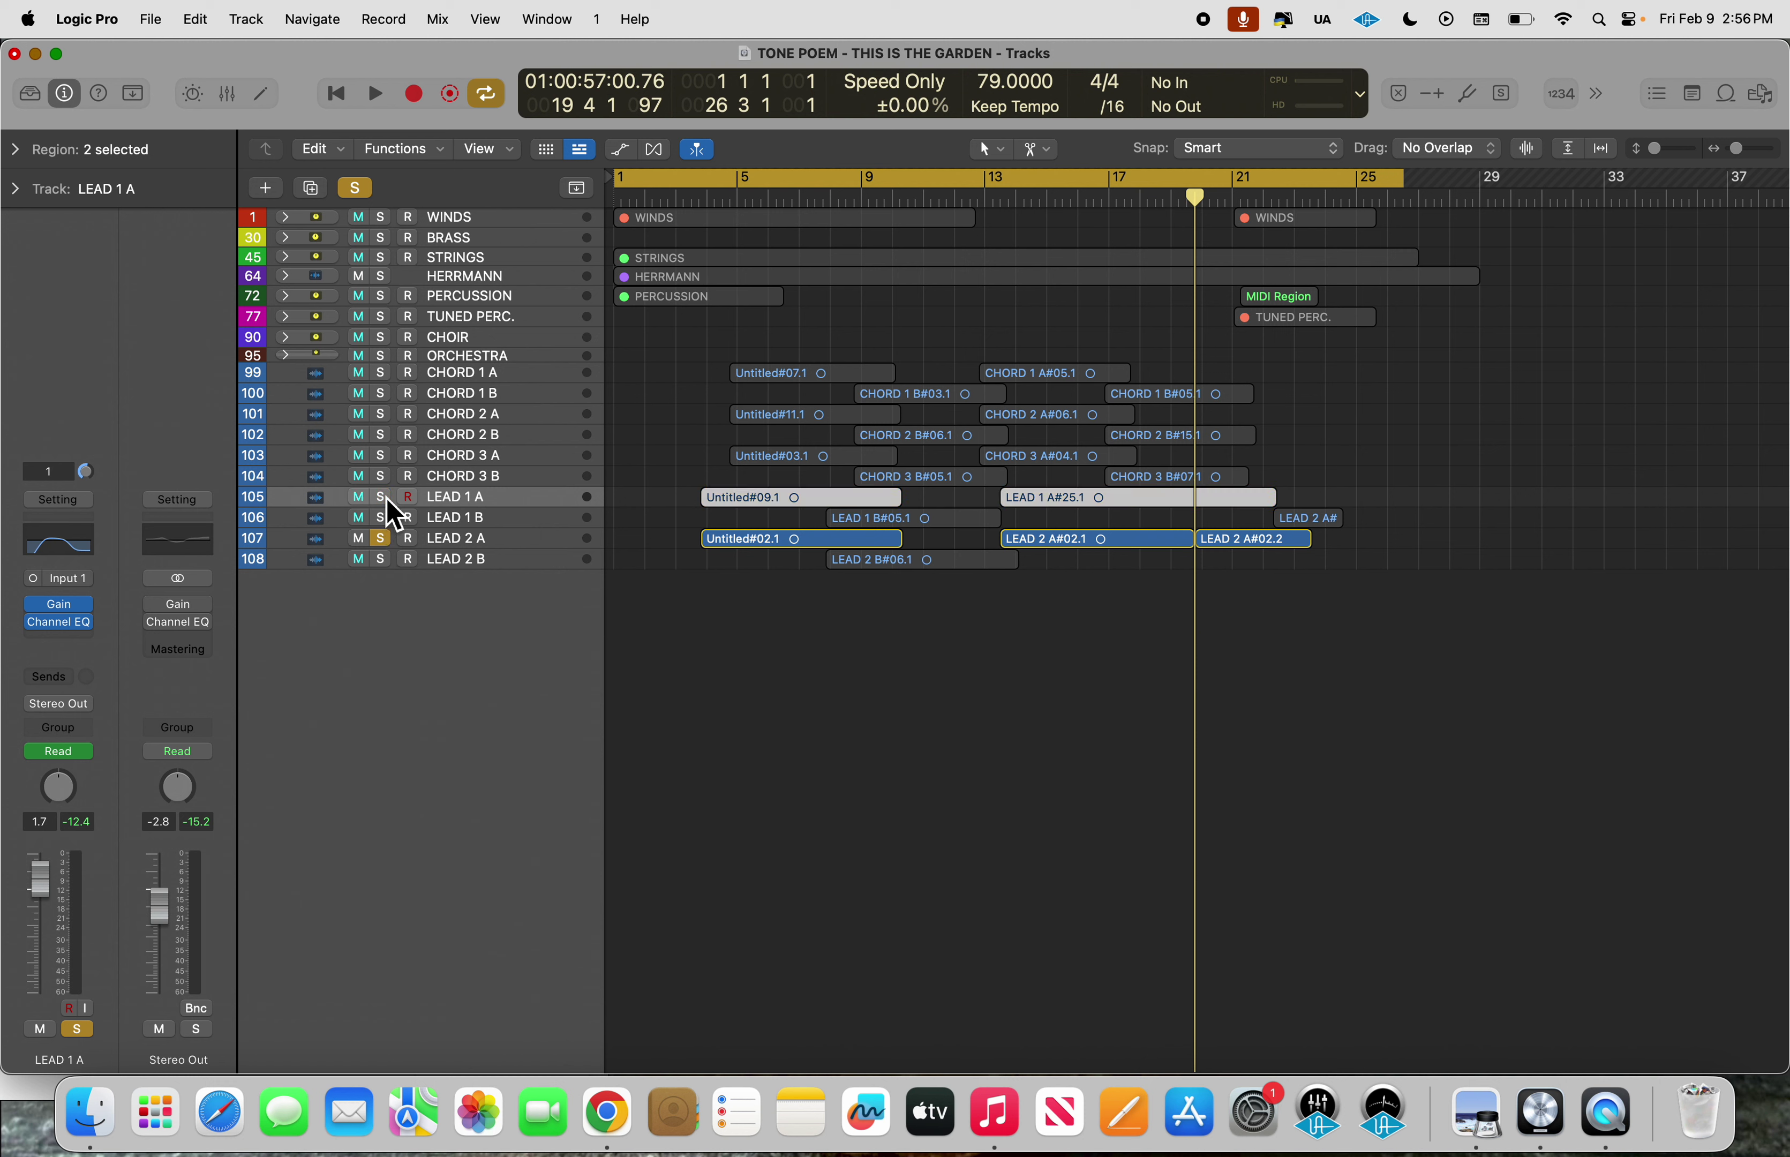
click(982, 197)
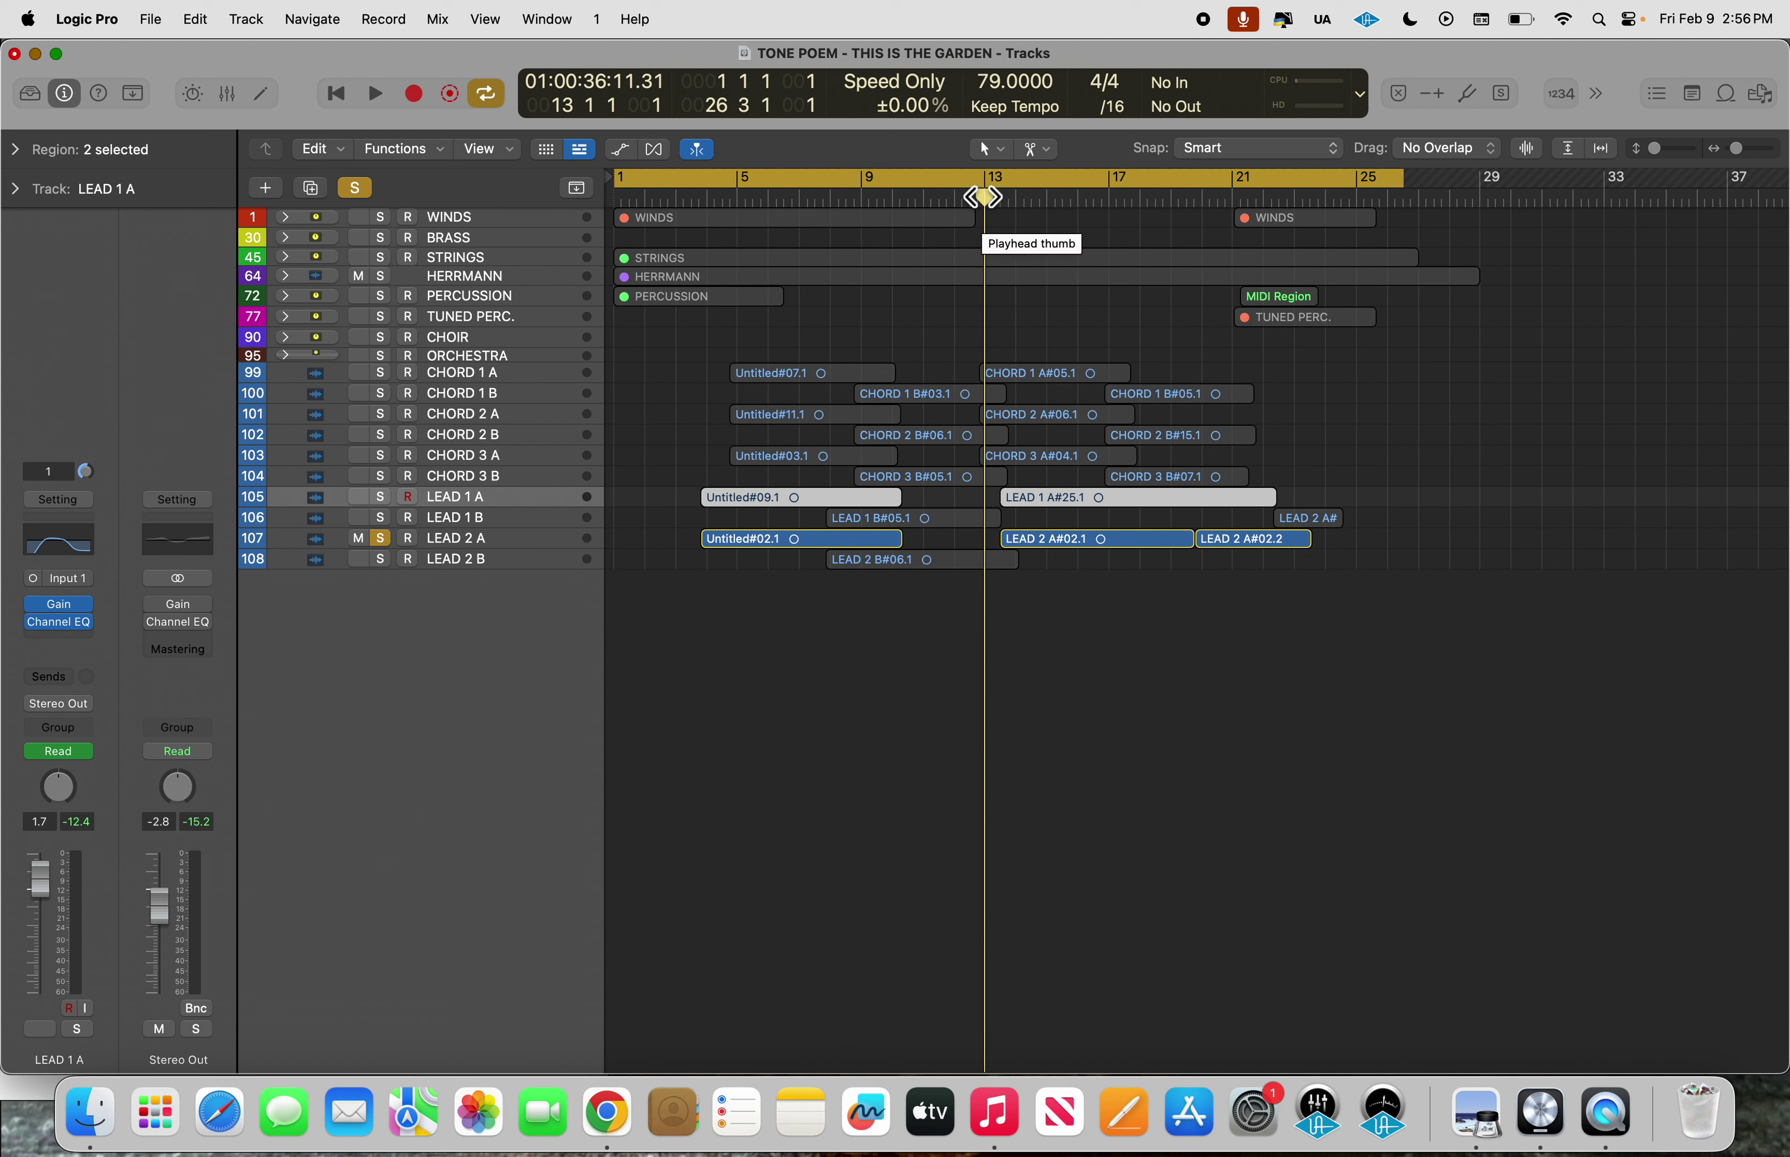
key(space)
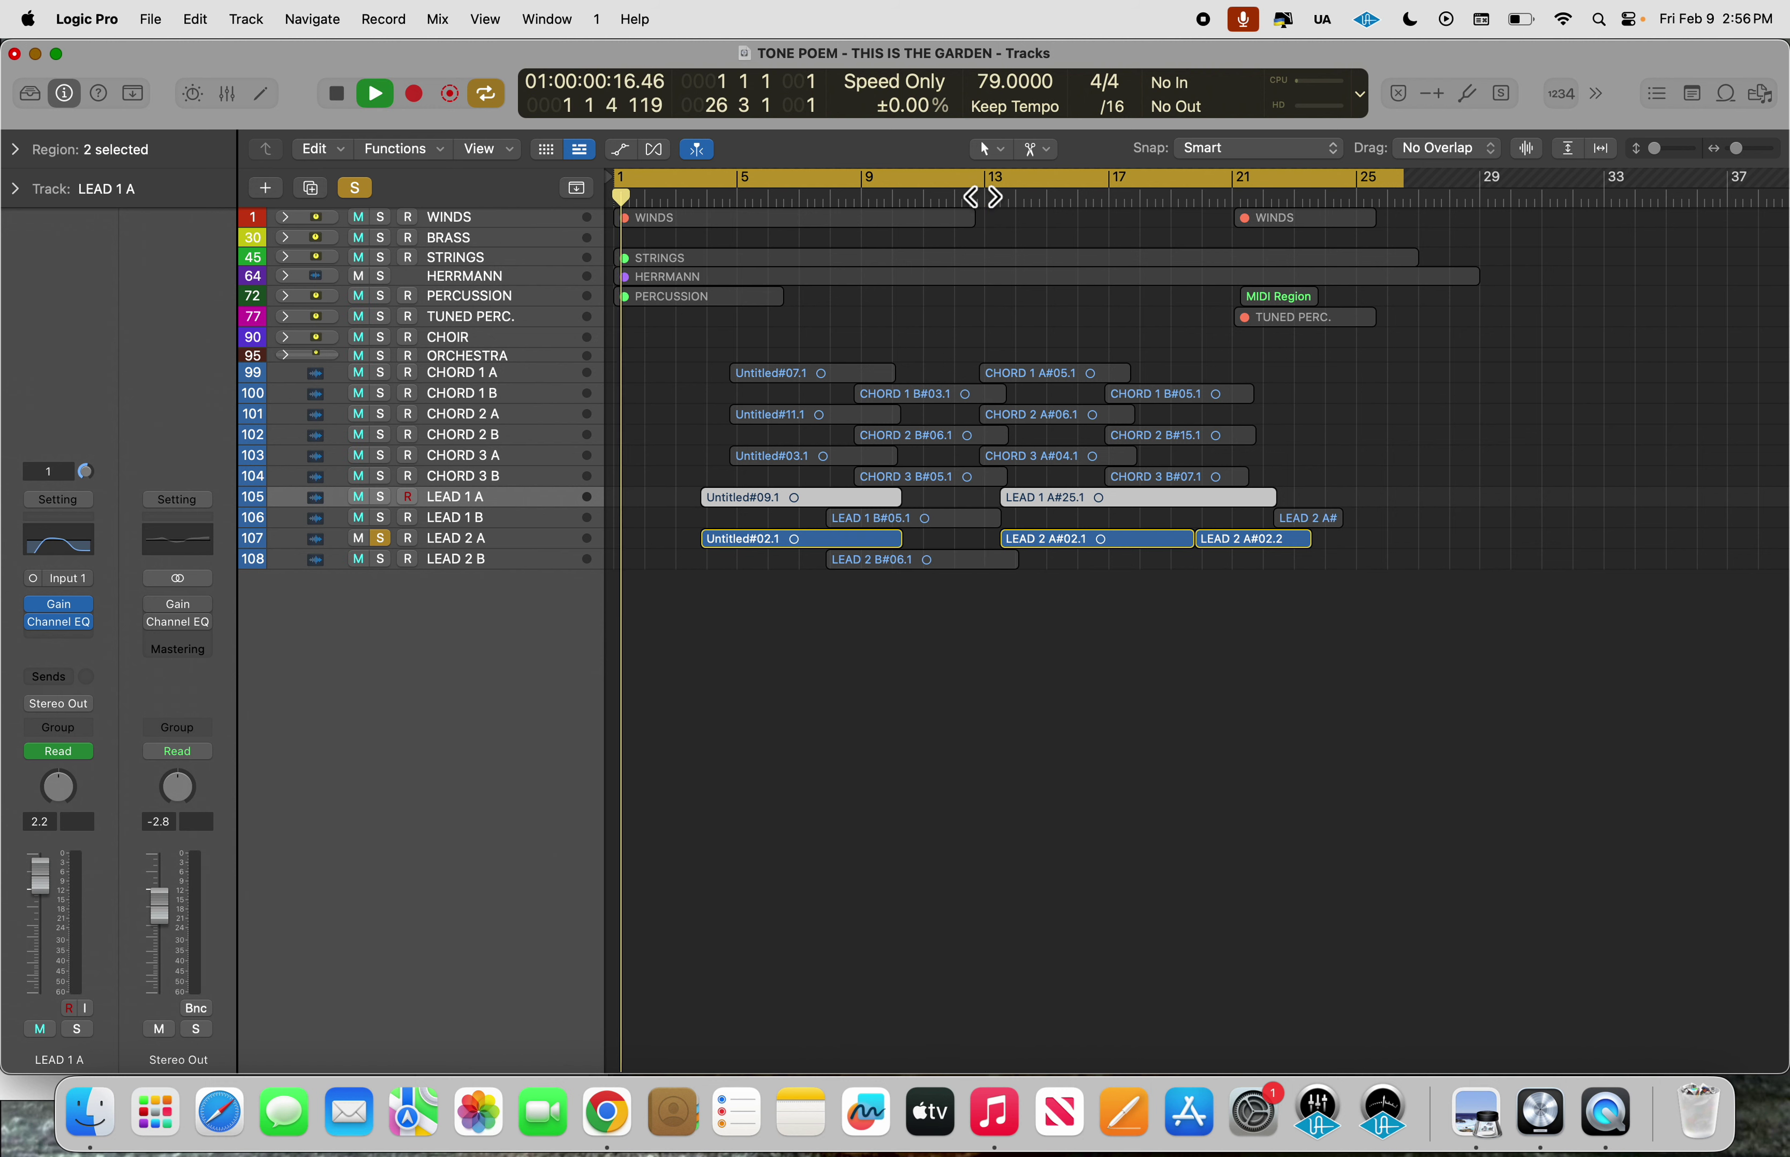
click(984, 197)
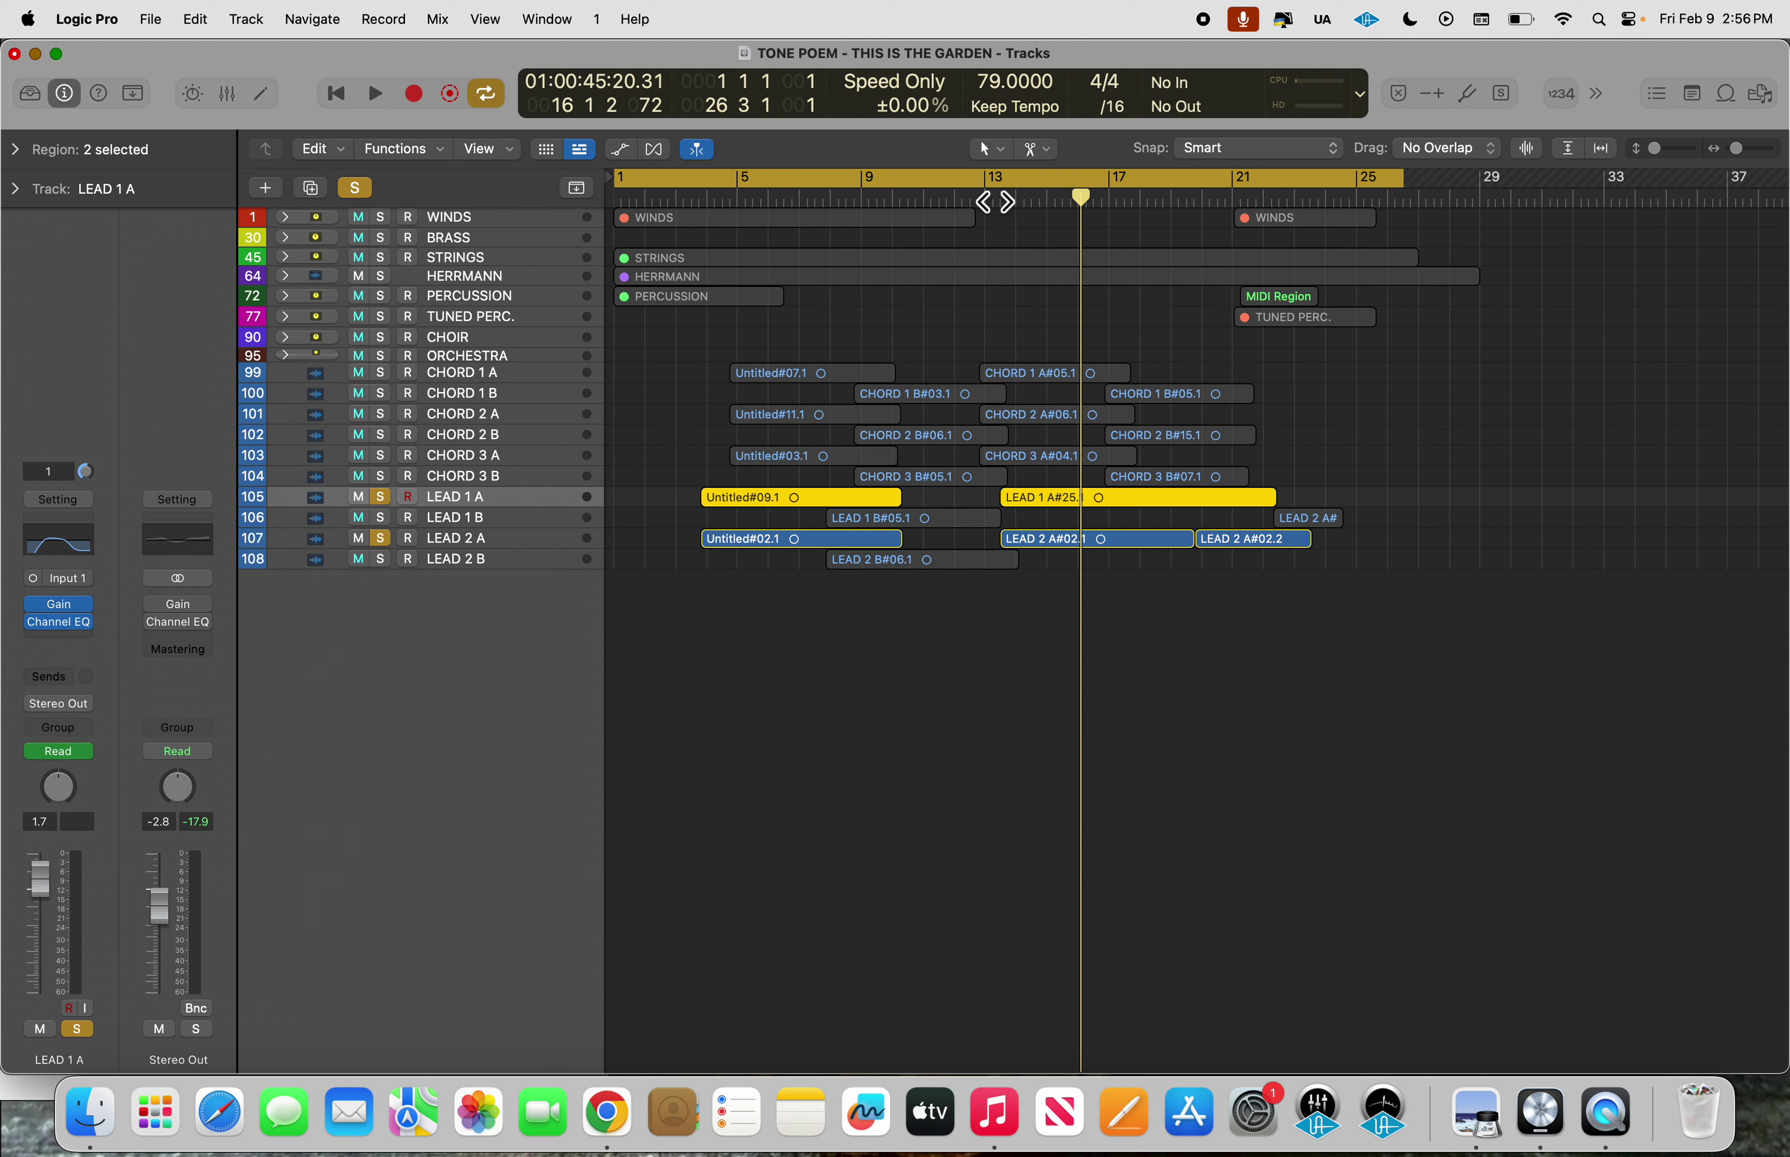
click(994, 202)
key(space)
click(994, 201)
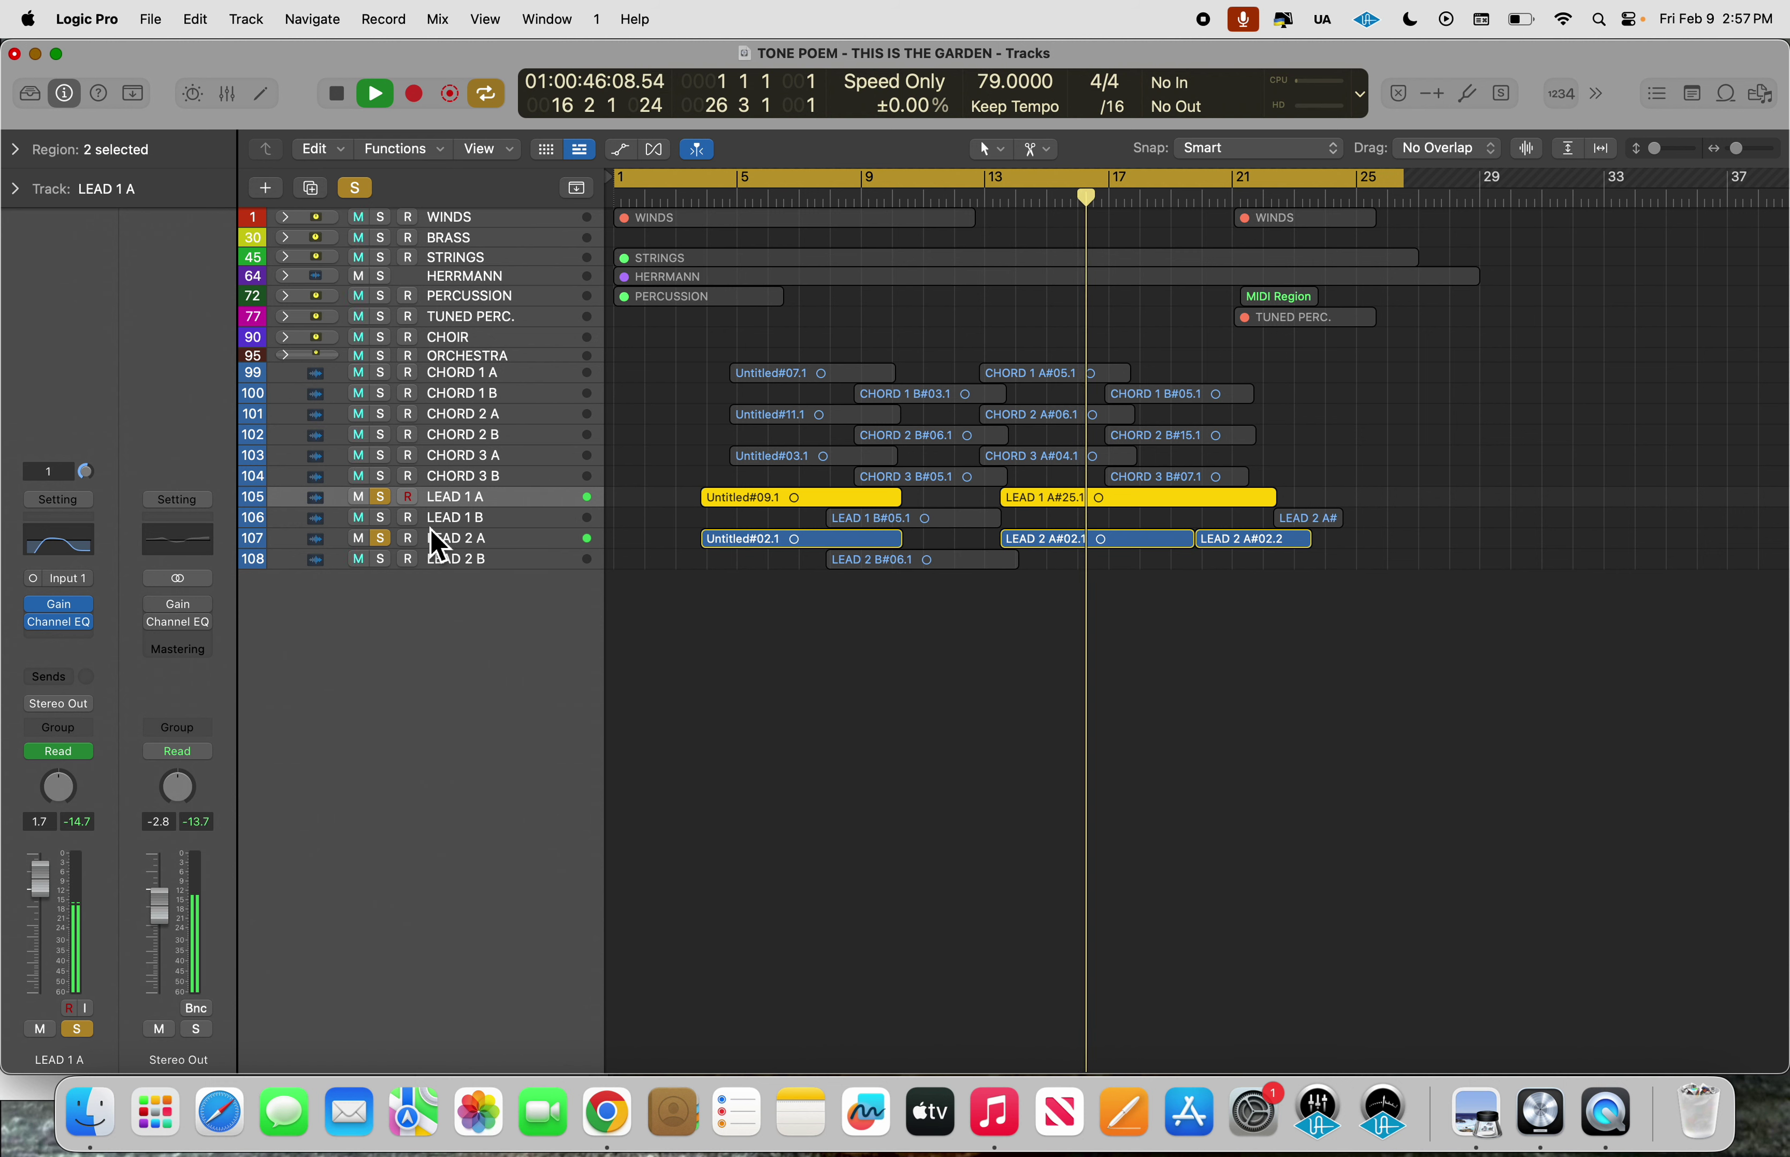
Add LEAD 1 B to the solo, play from bar 22, then turn off the global Solo.
click(381, 517)
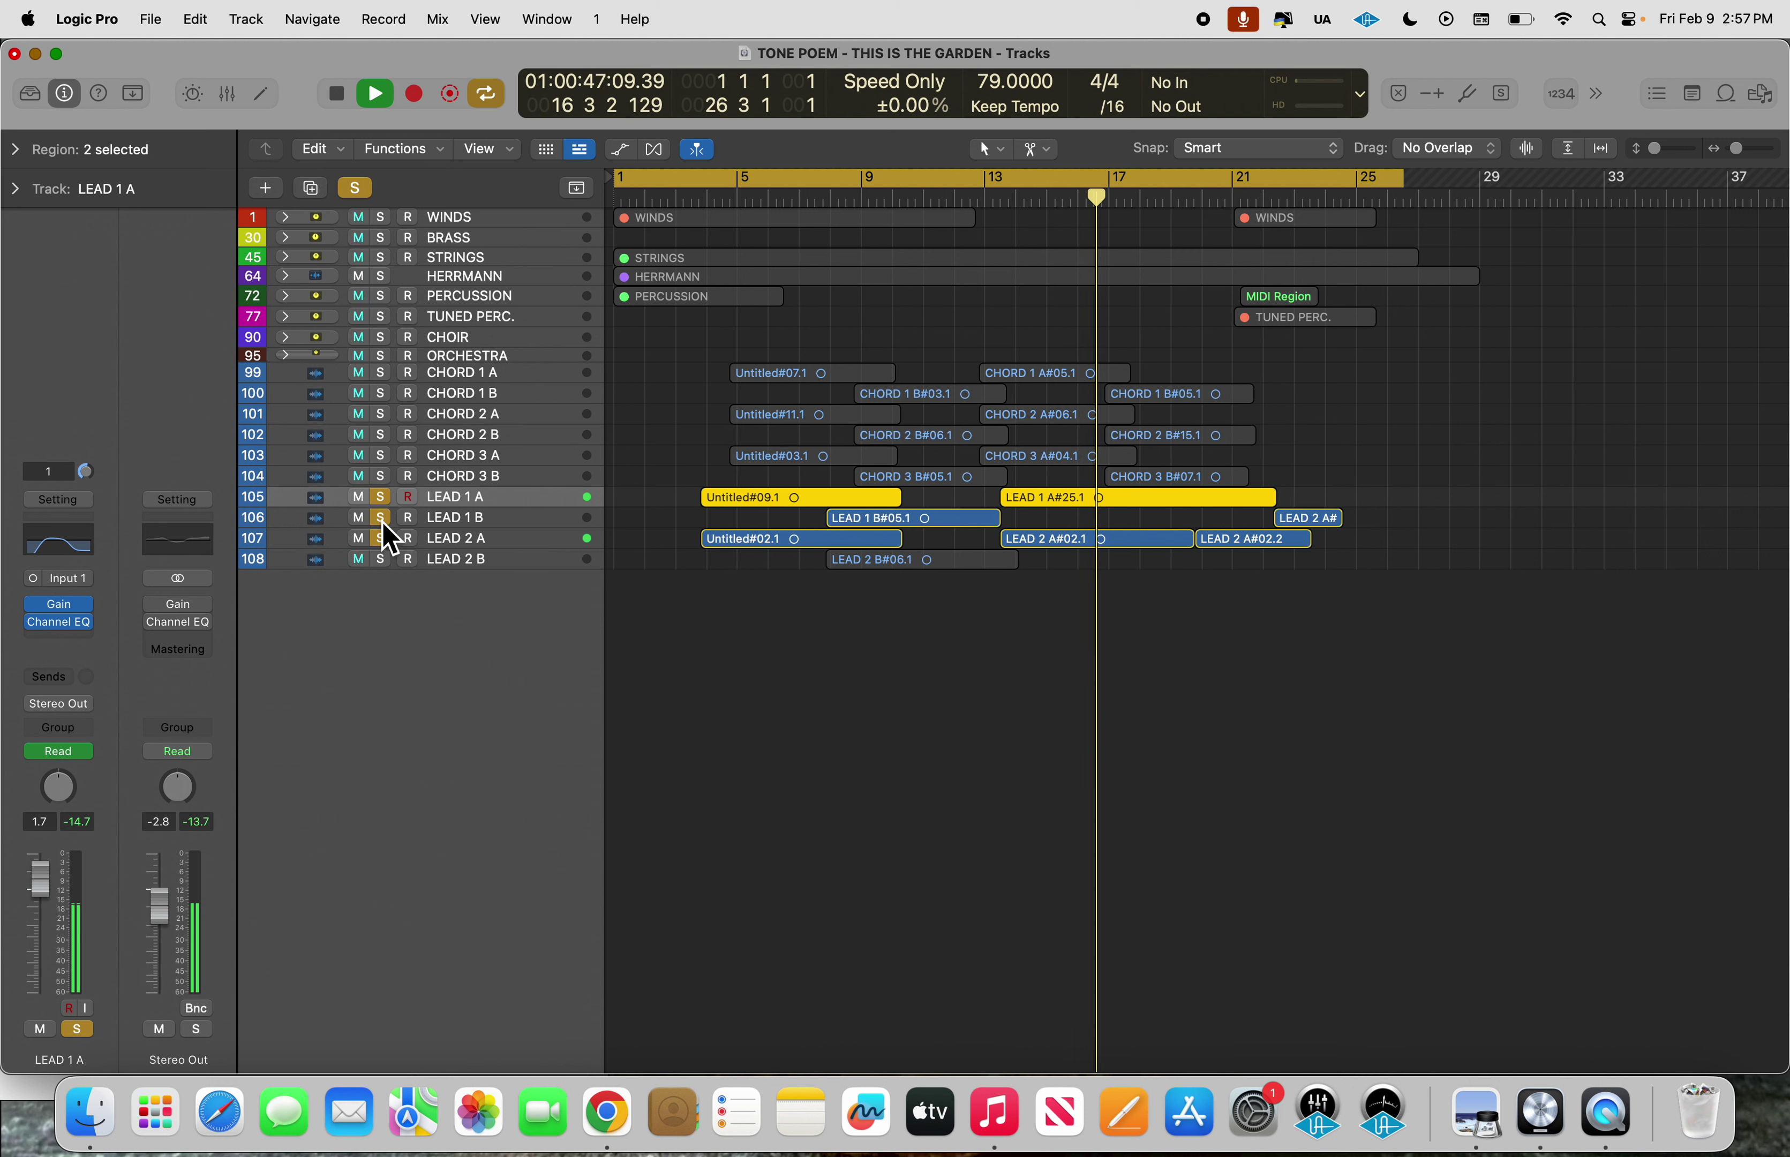
key(space)
click(1224, 200)
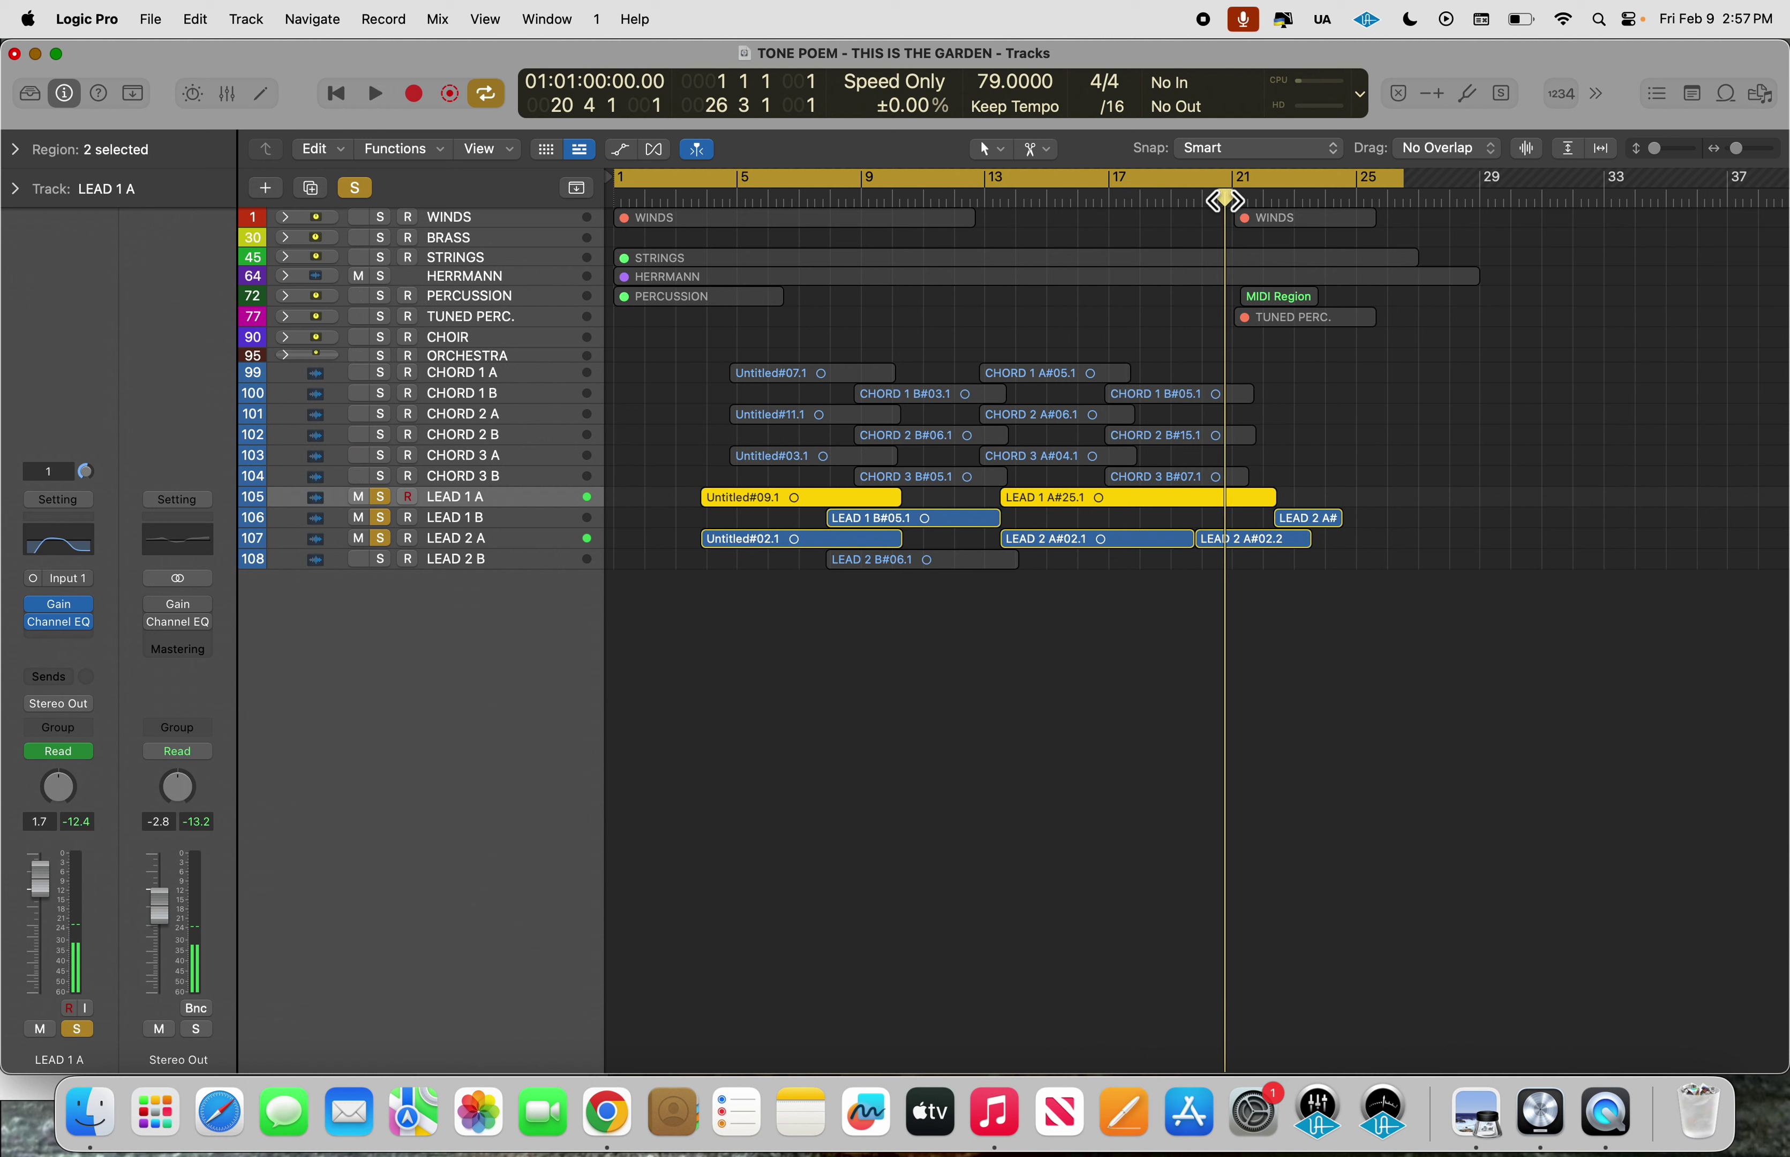
click(1264, 198)
key(space)
key(space)
key(space)
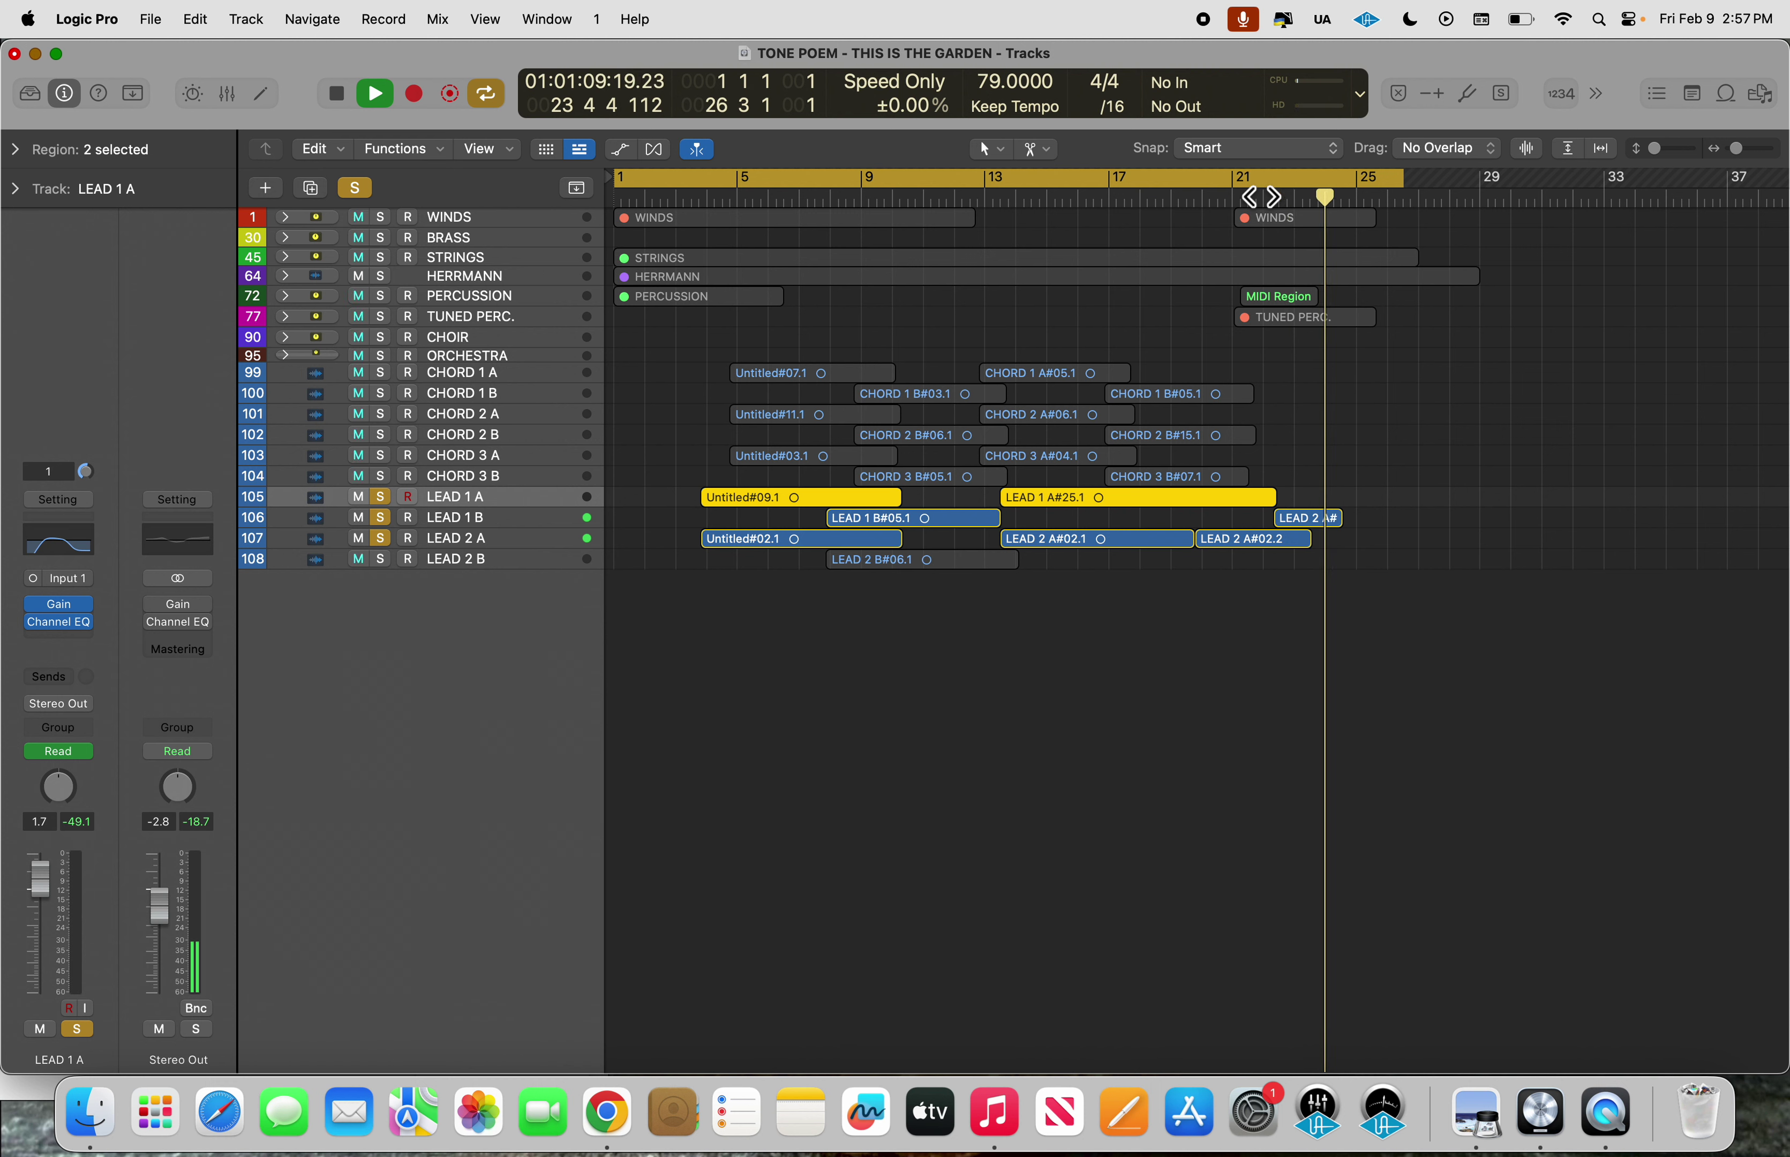
key(space)
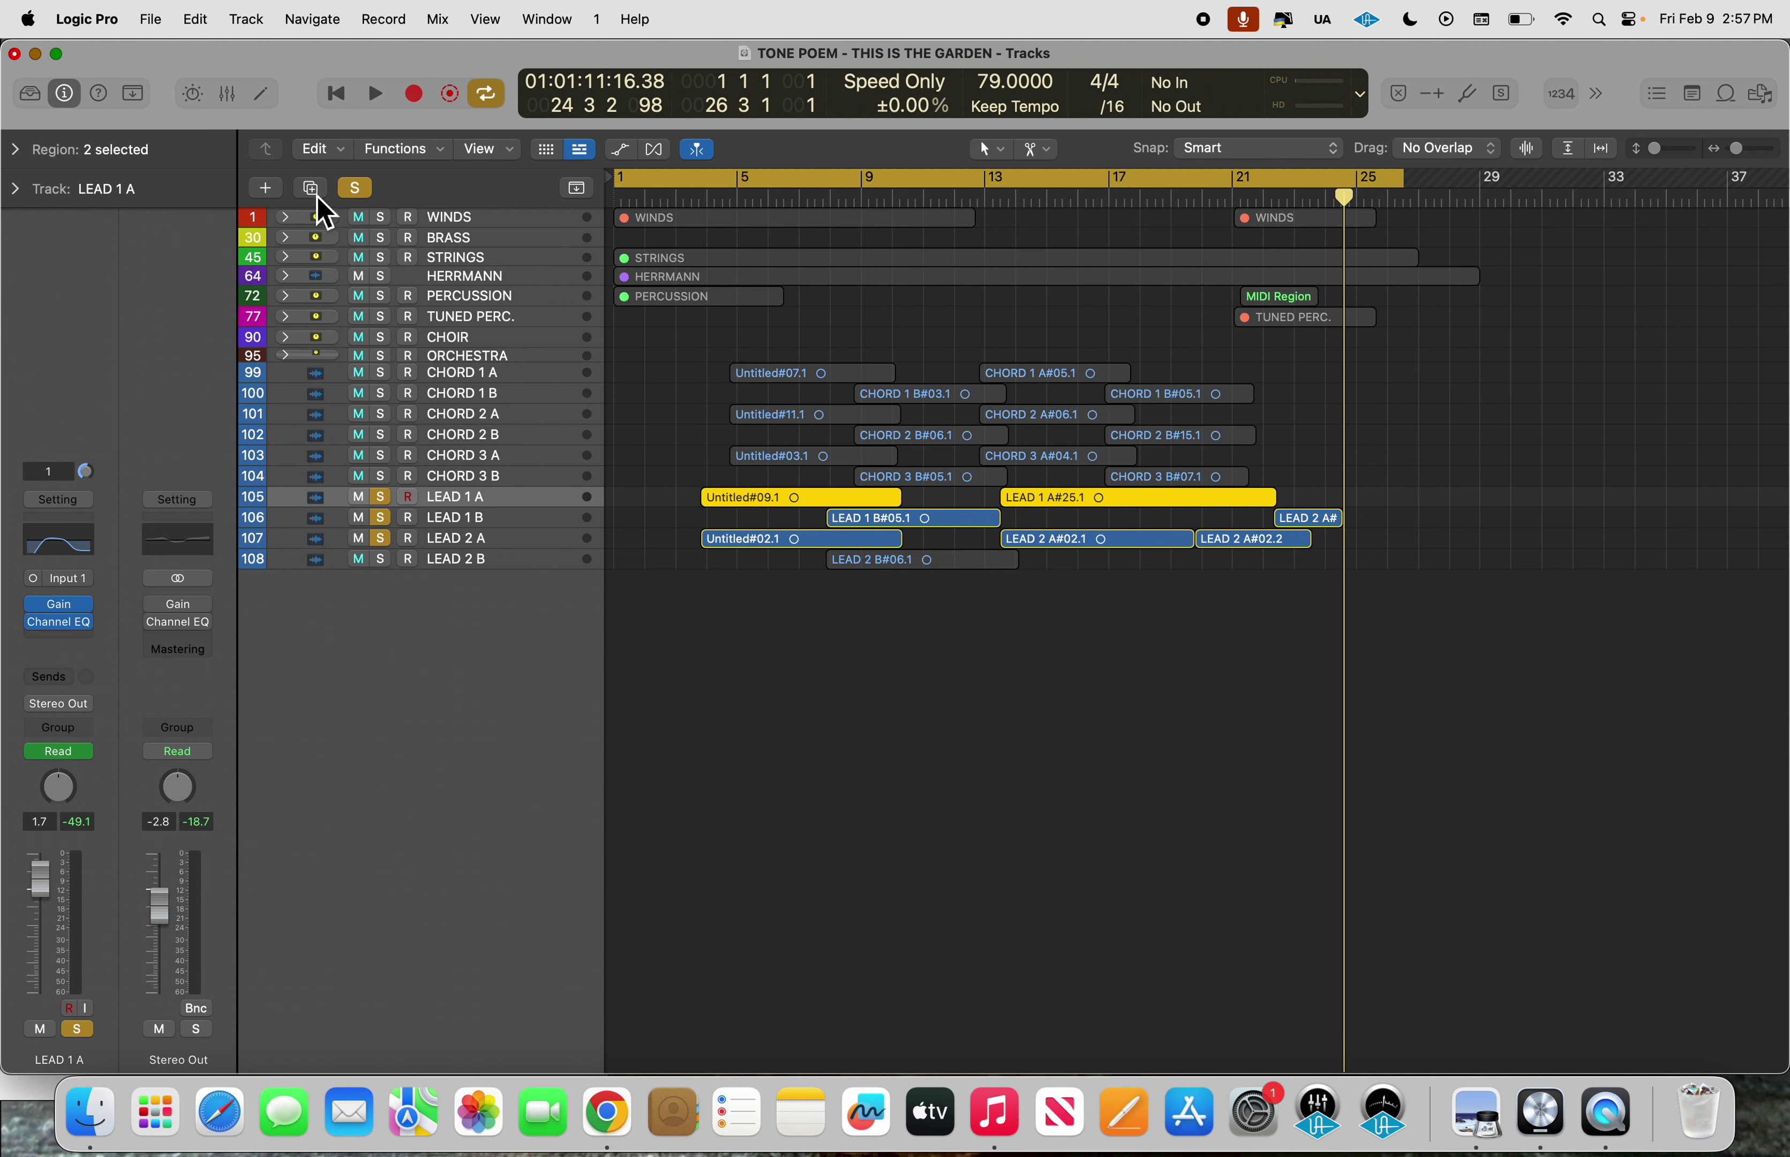
click(362, 189)
Play the full unsoloed arrangement from bar 1 and stop just into bar 2.
key(space)
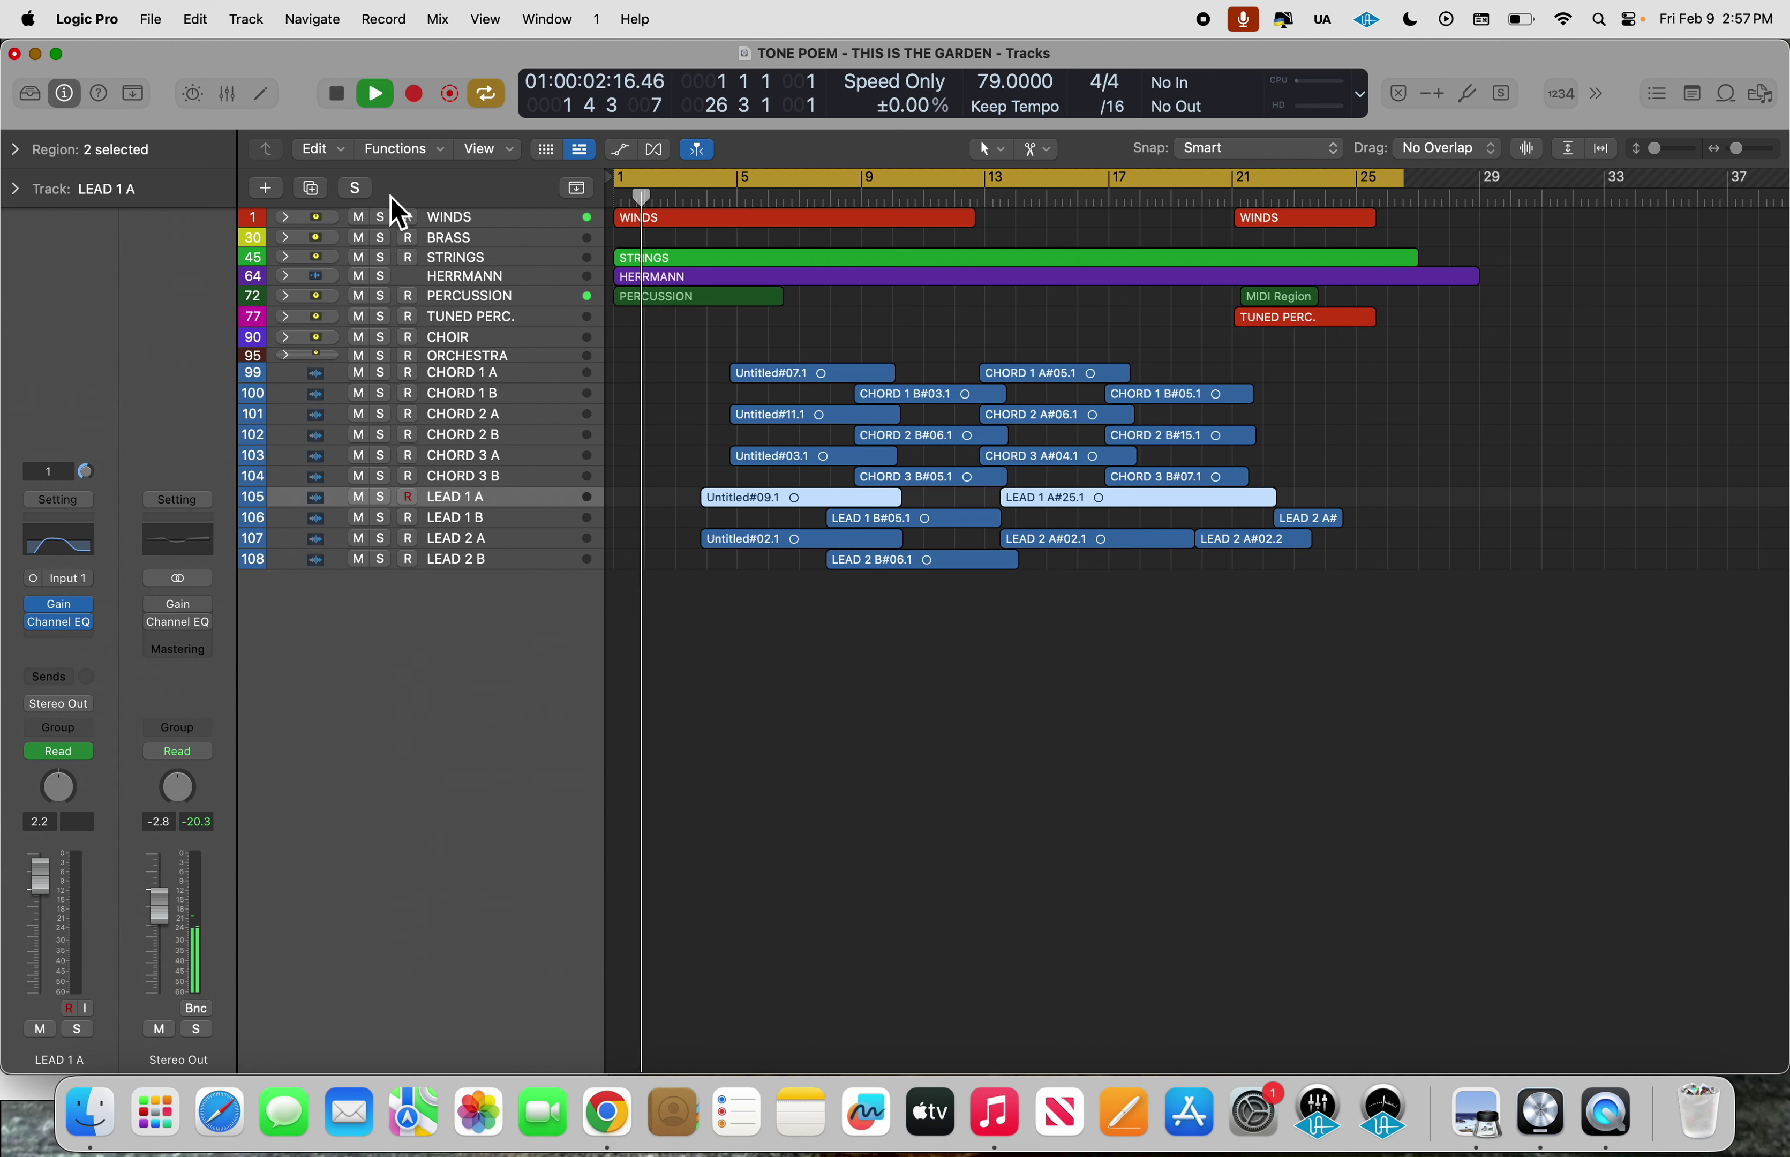
key(space)
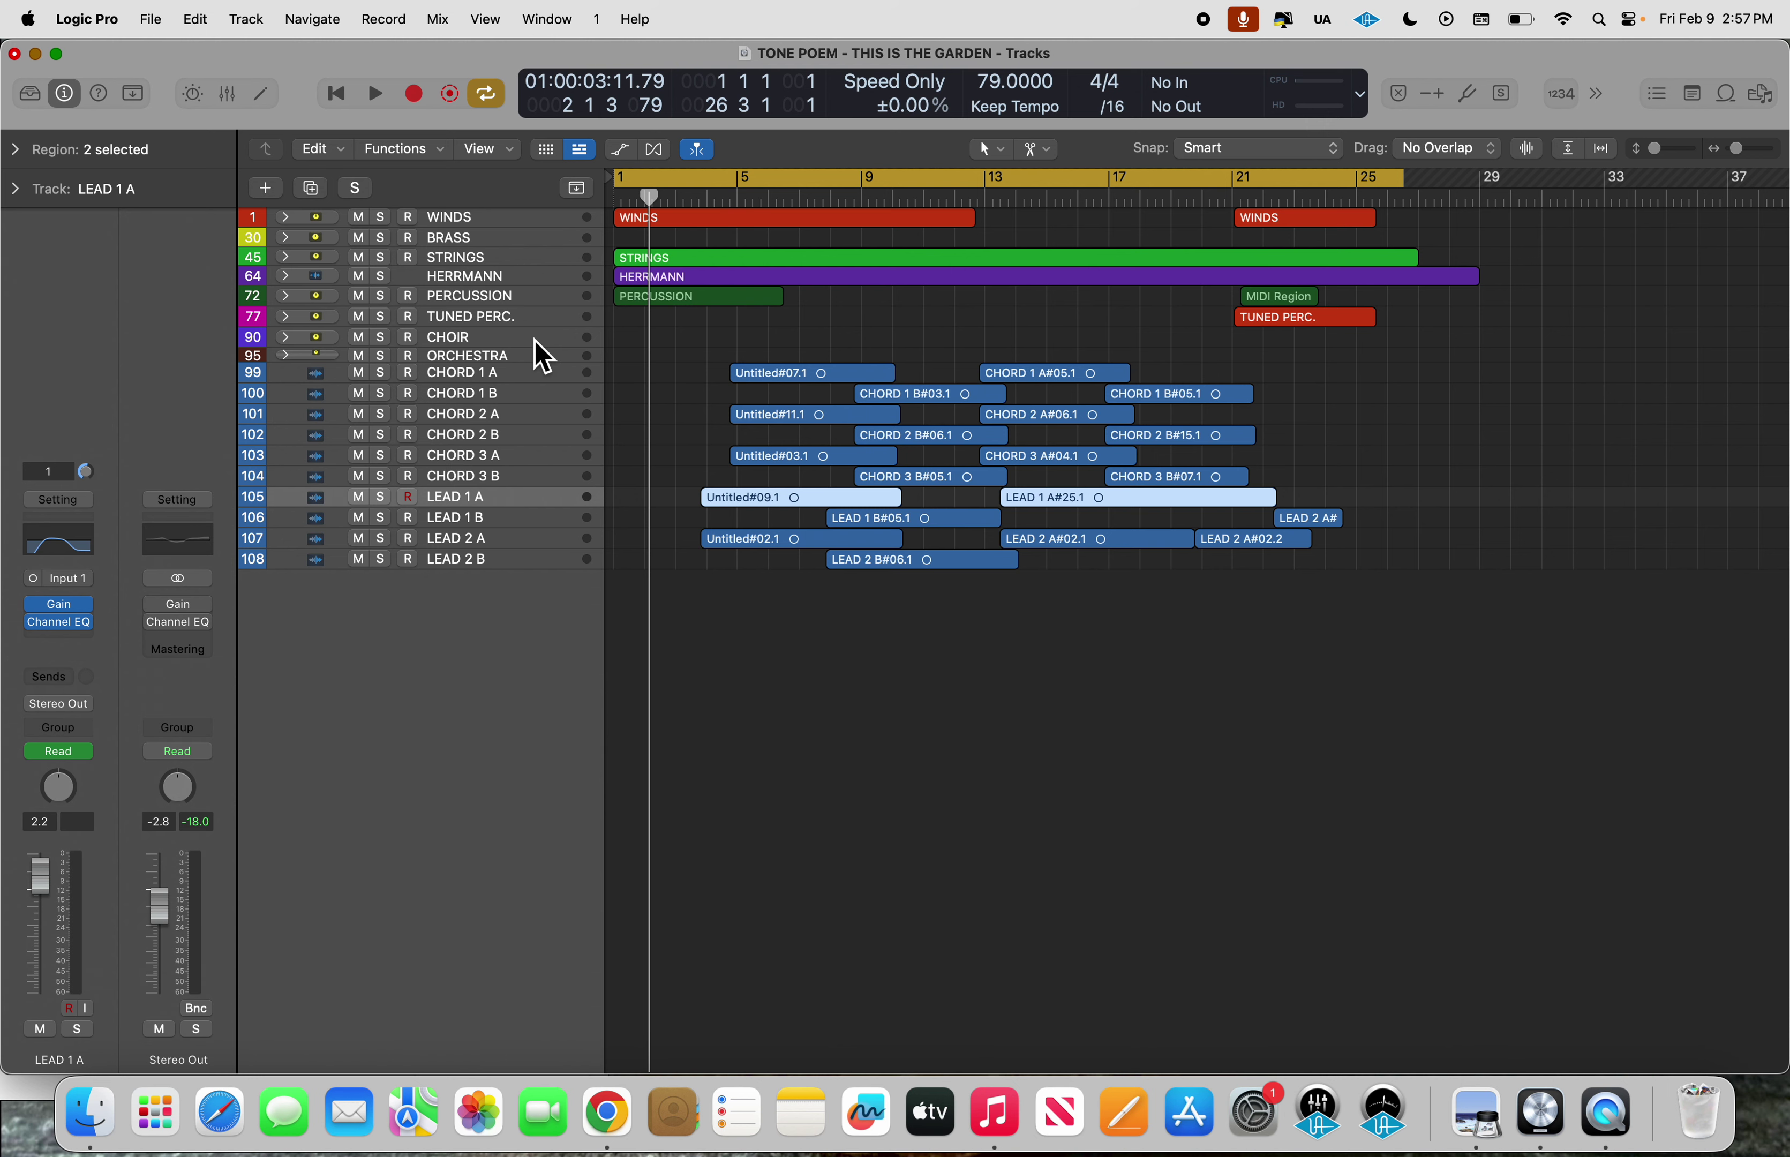
In the Mixer, set CHORD 1 A through CHORD 3 B outputs to No Output.
key(x)
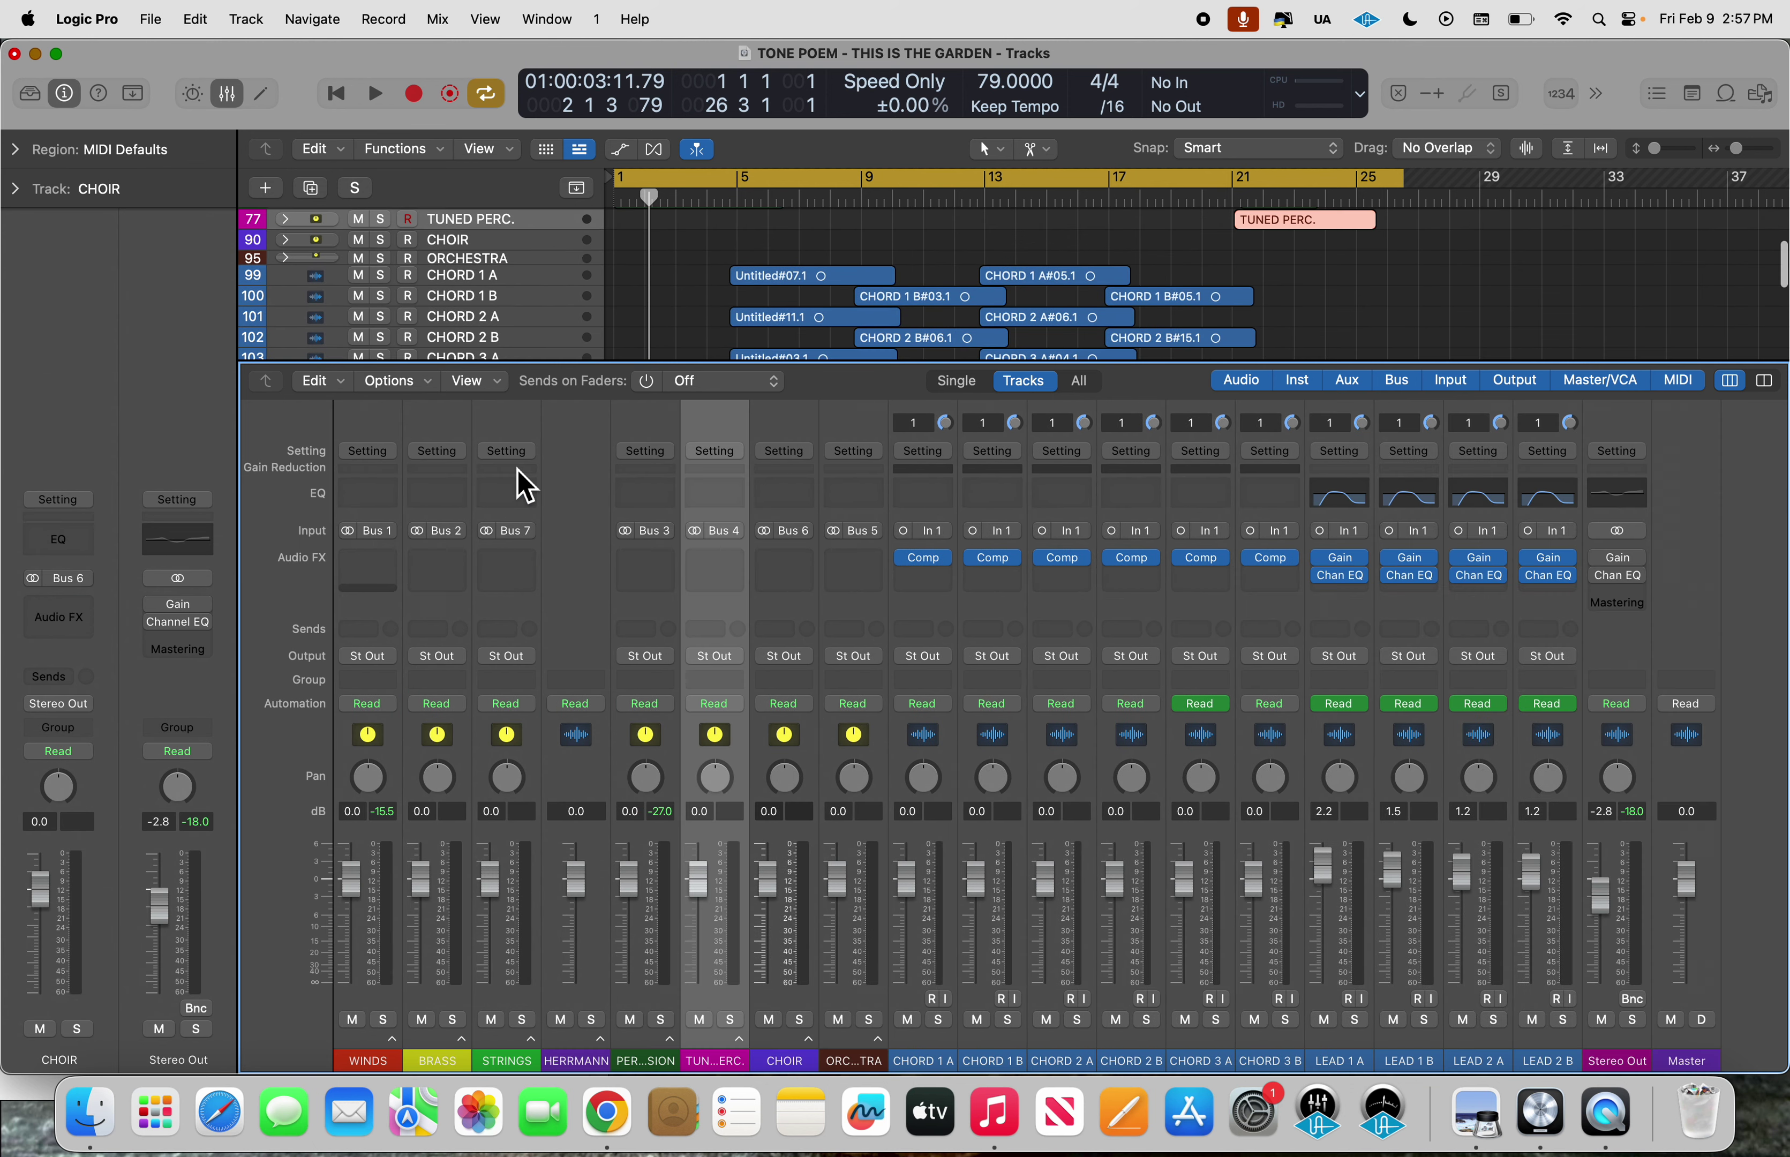
click(525, 487)
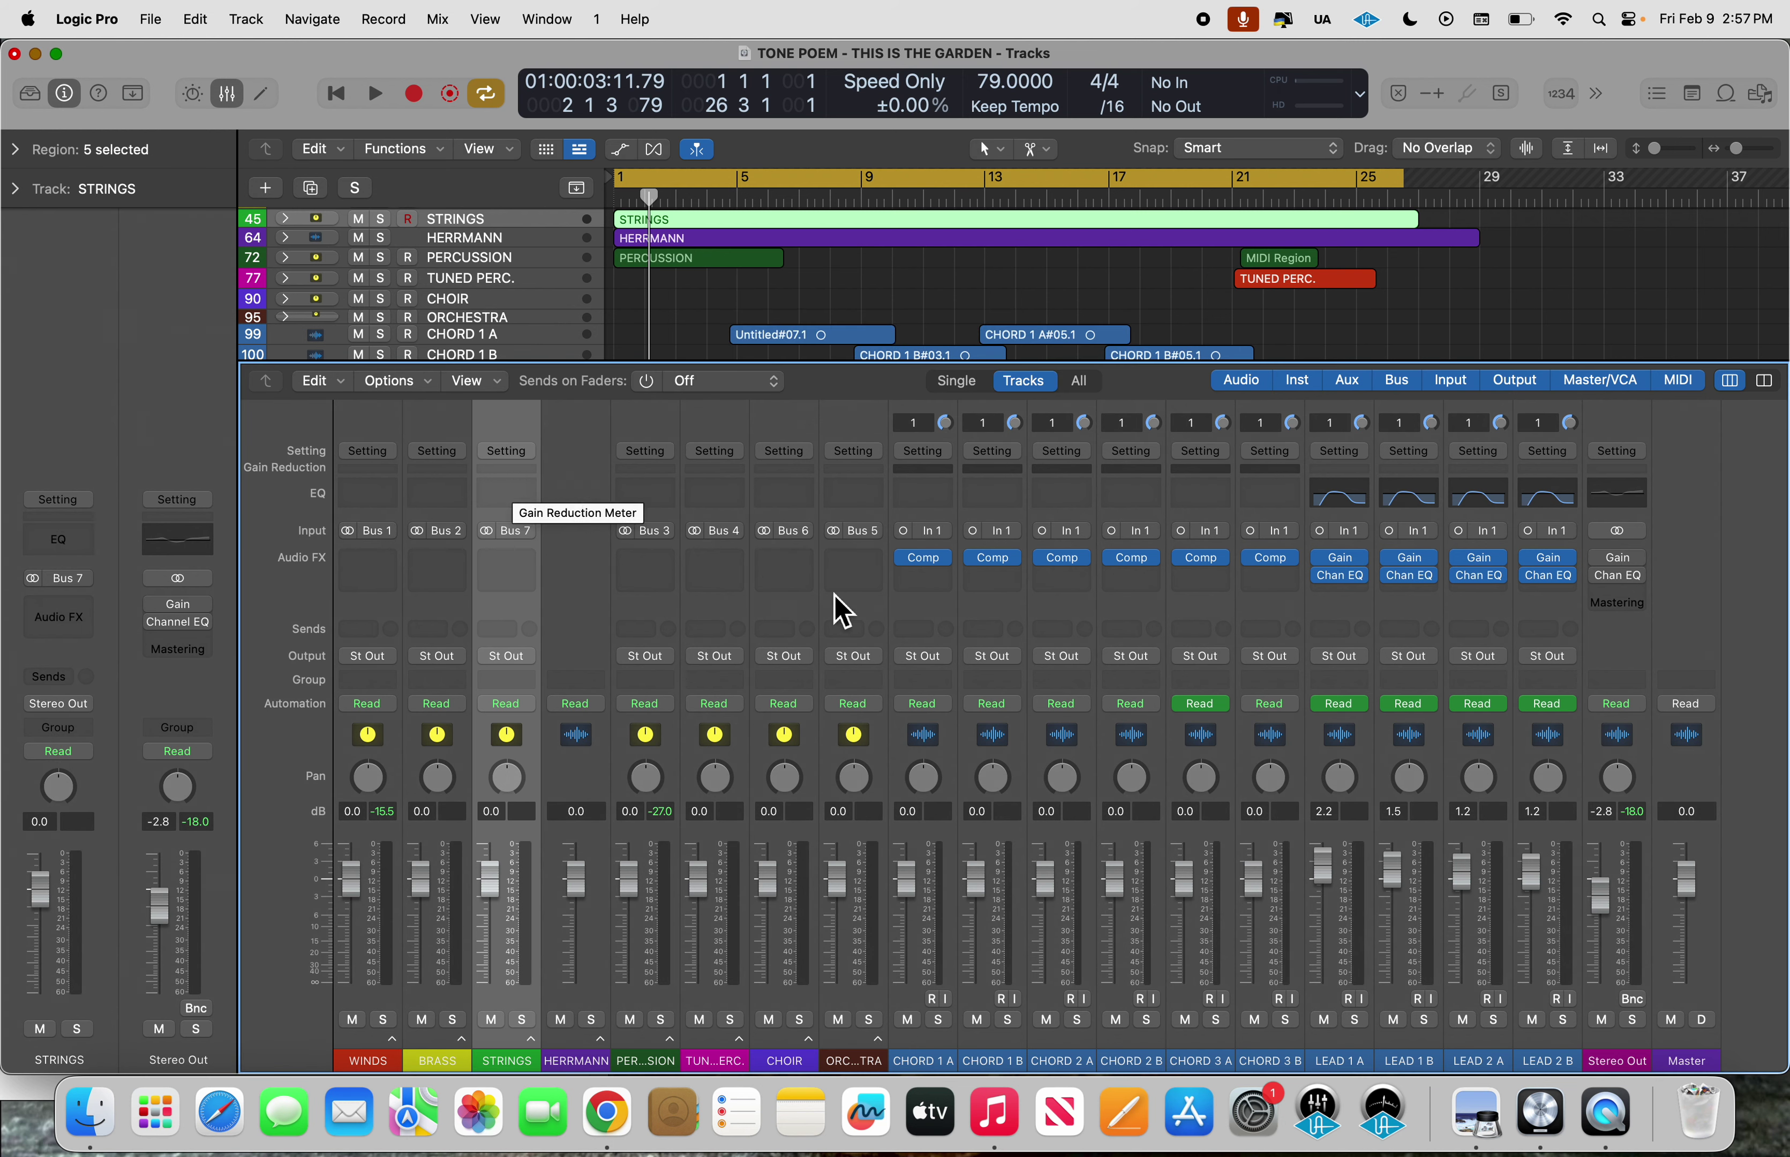
click(949, 1054)
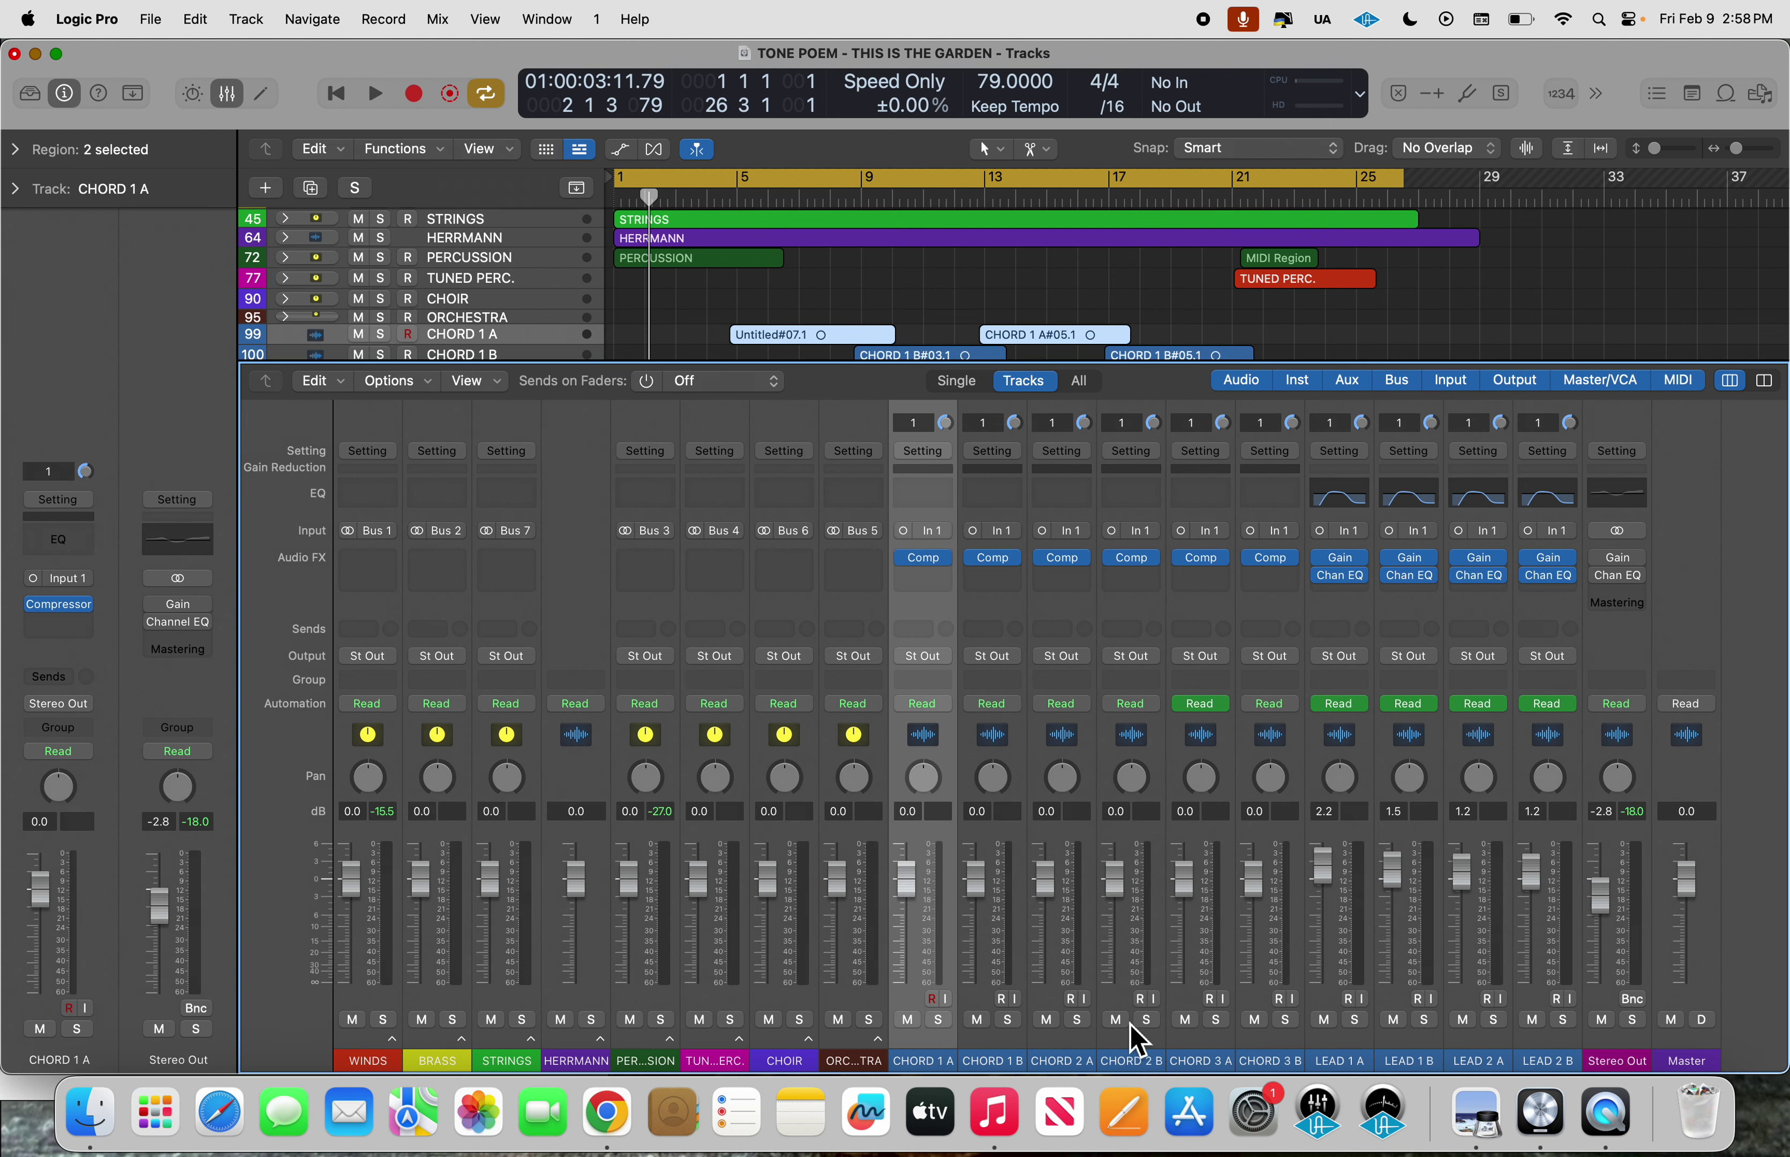
shift+click(1288, 1053)
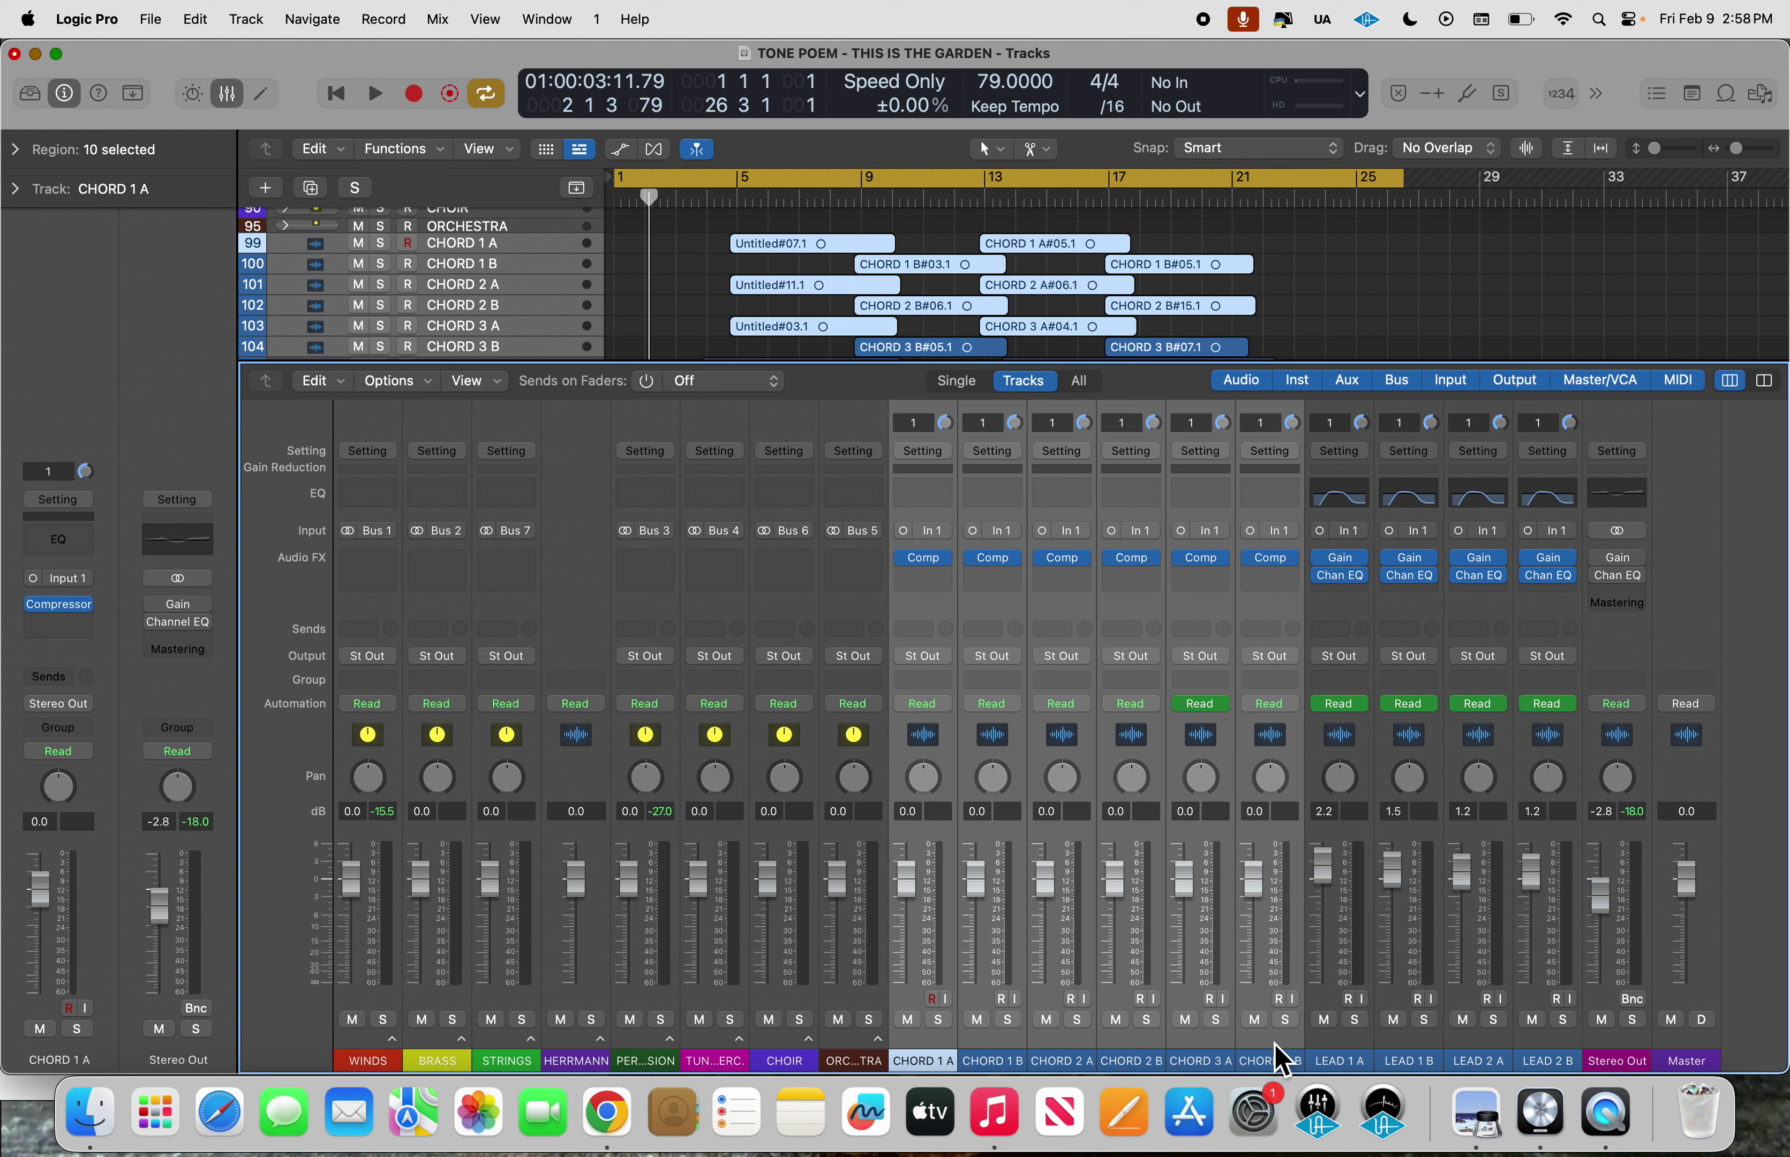
click(948, 657)
click(958, 691)
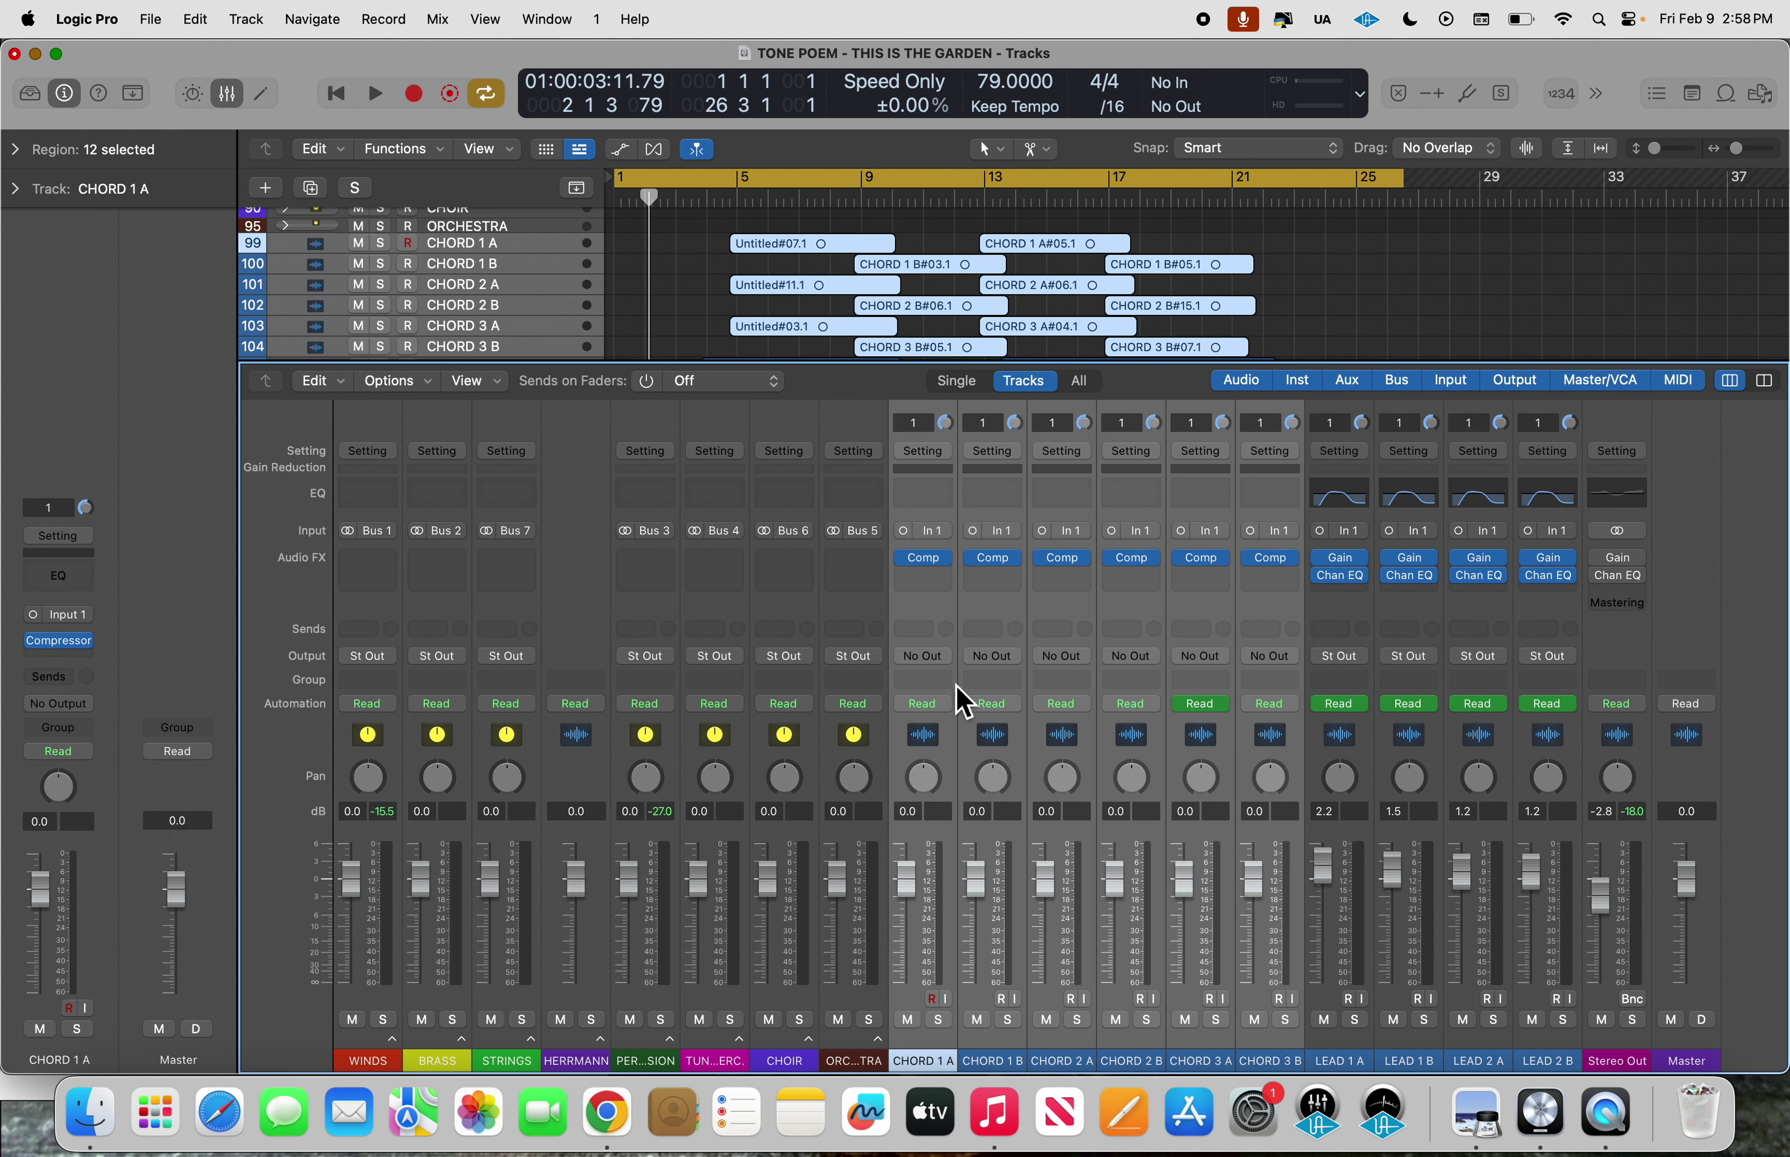
Add a Bus 8 send to the chord strips and Option-drag the Gain plug-in onto Aux 8.
click(929, 629)
mouse_move(944, 666)
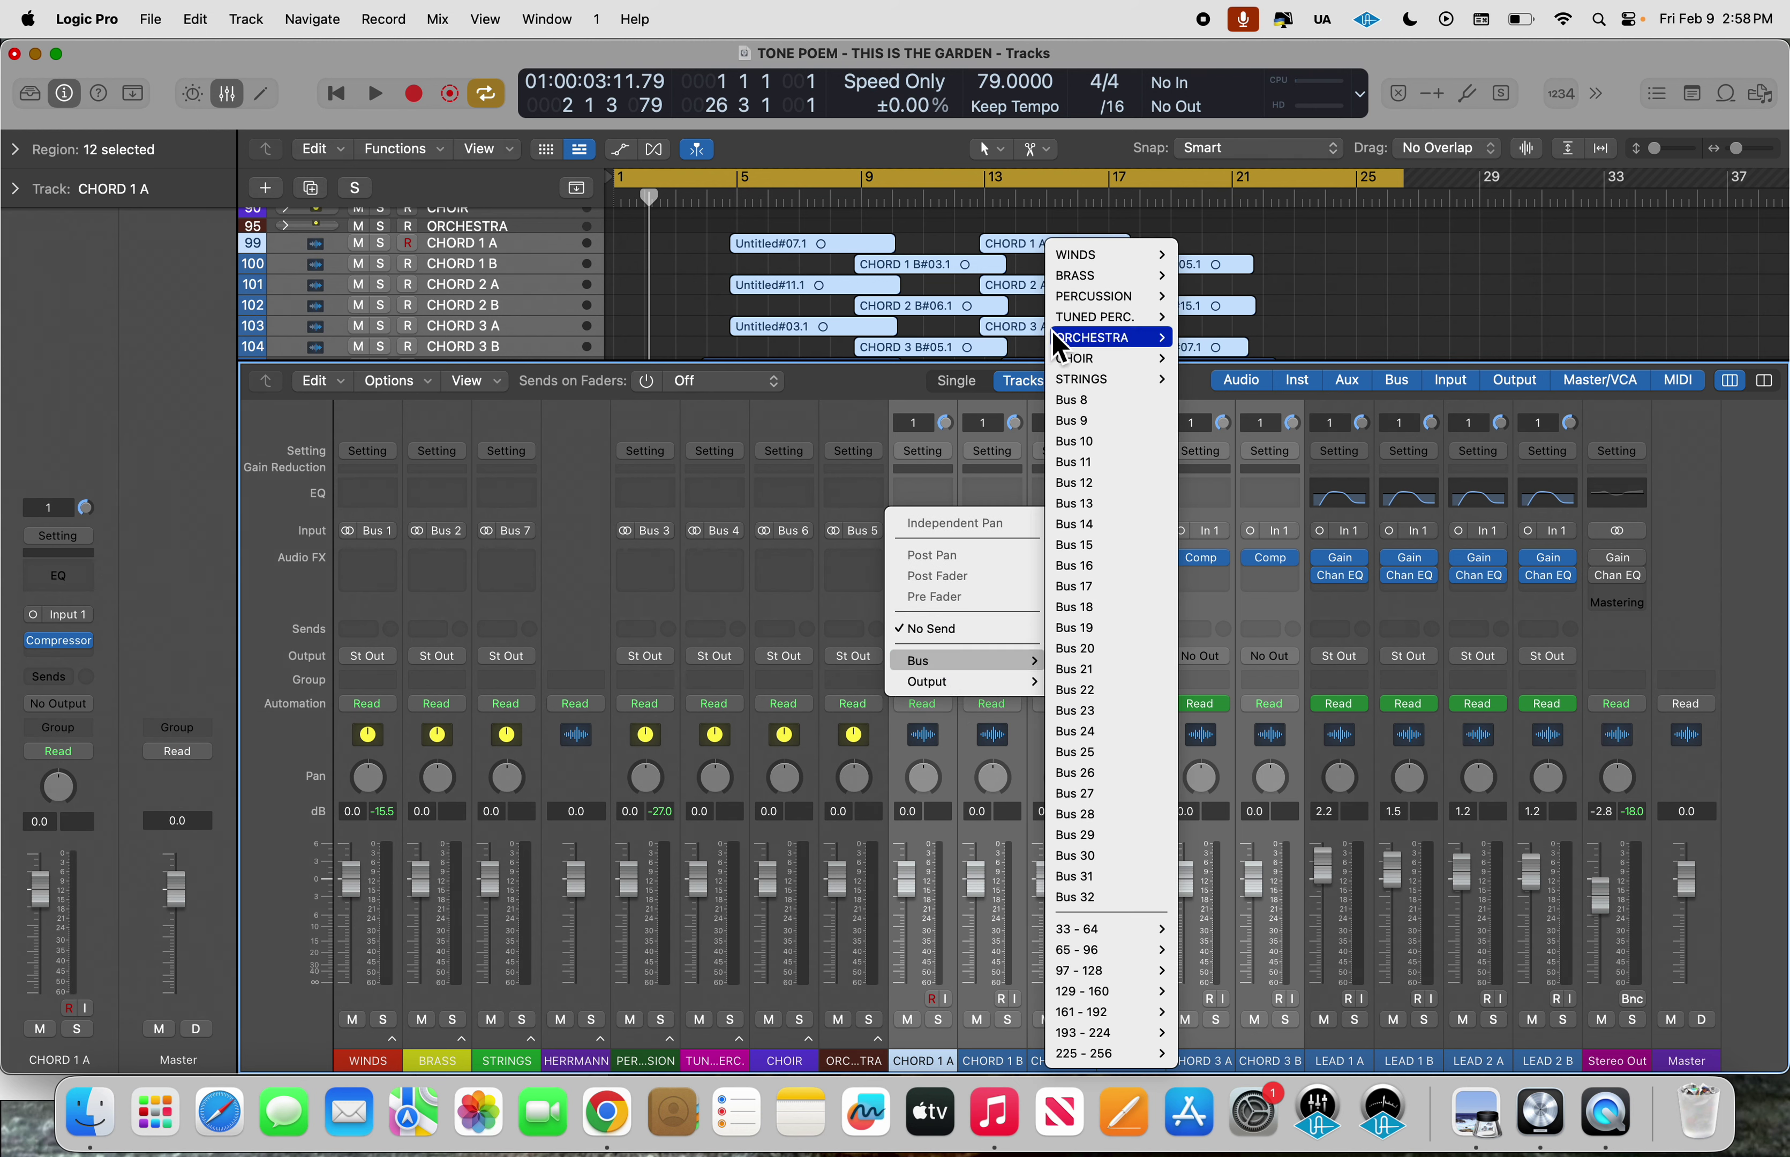
click(1083, 401)
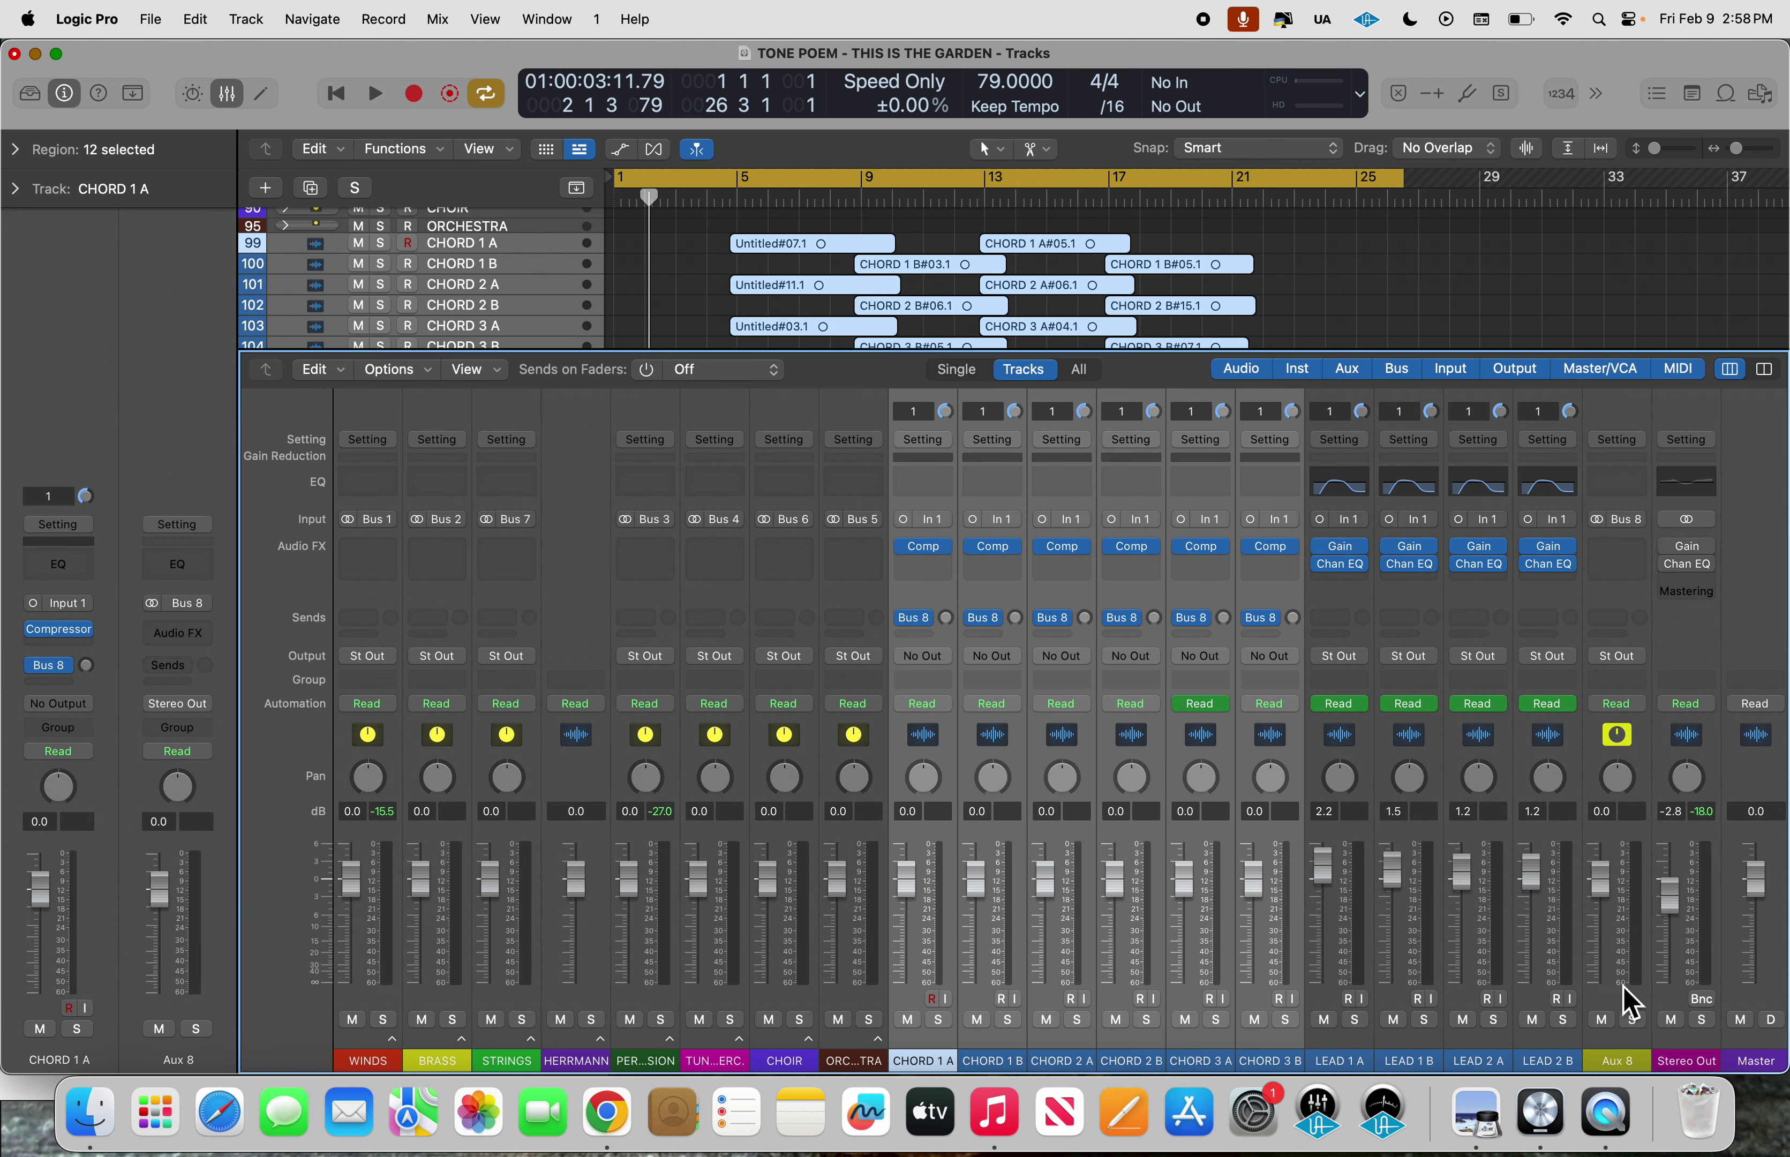
mouse_move(1551, 553)
drag(1550, 547, 1623, 555)
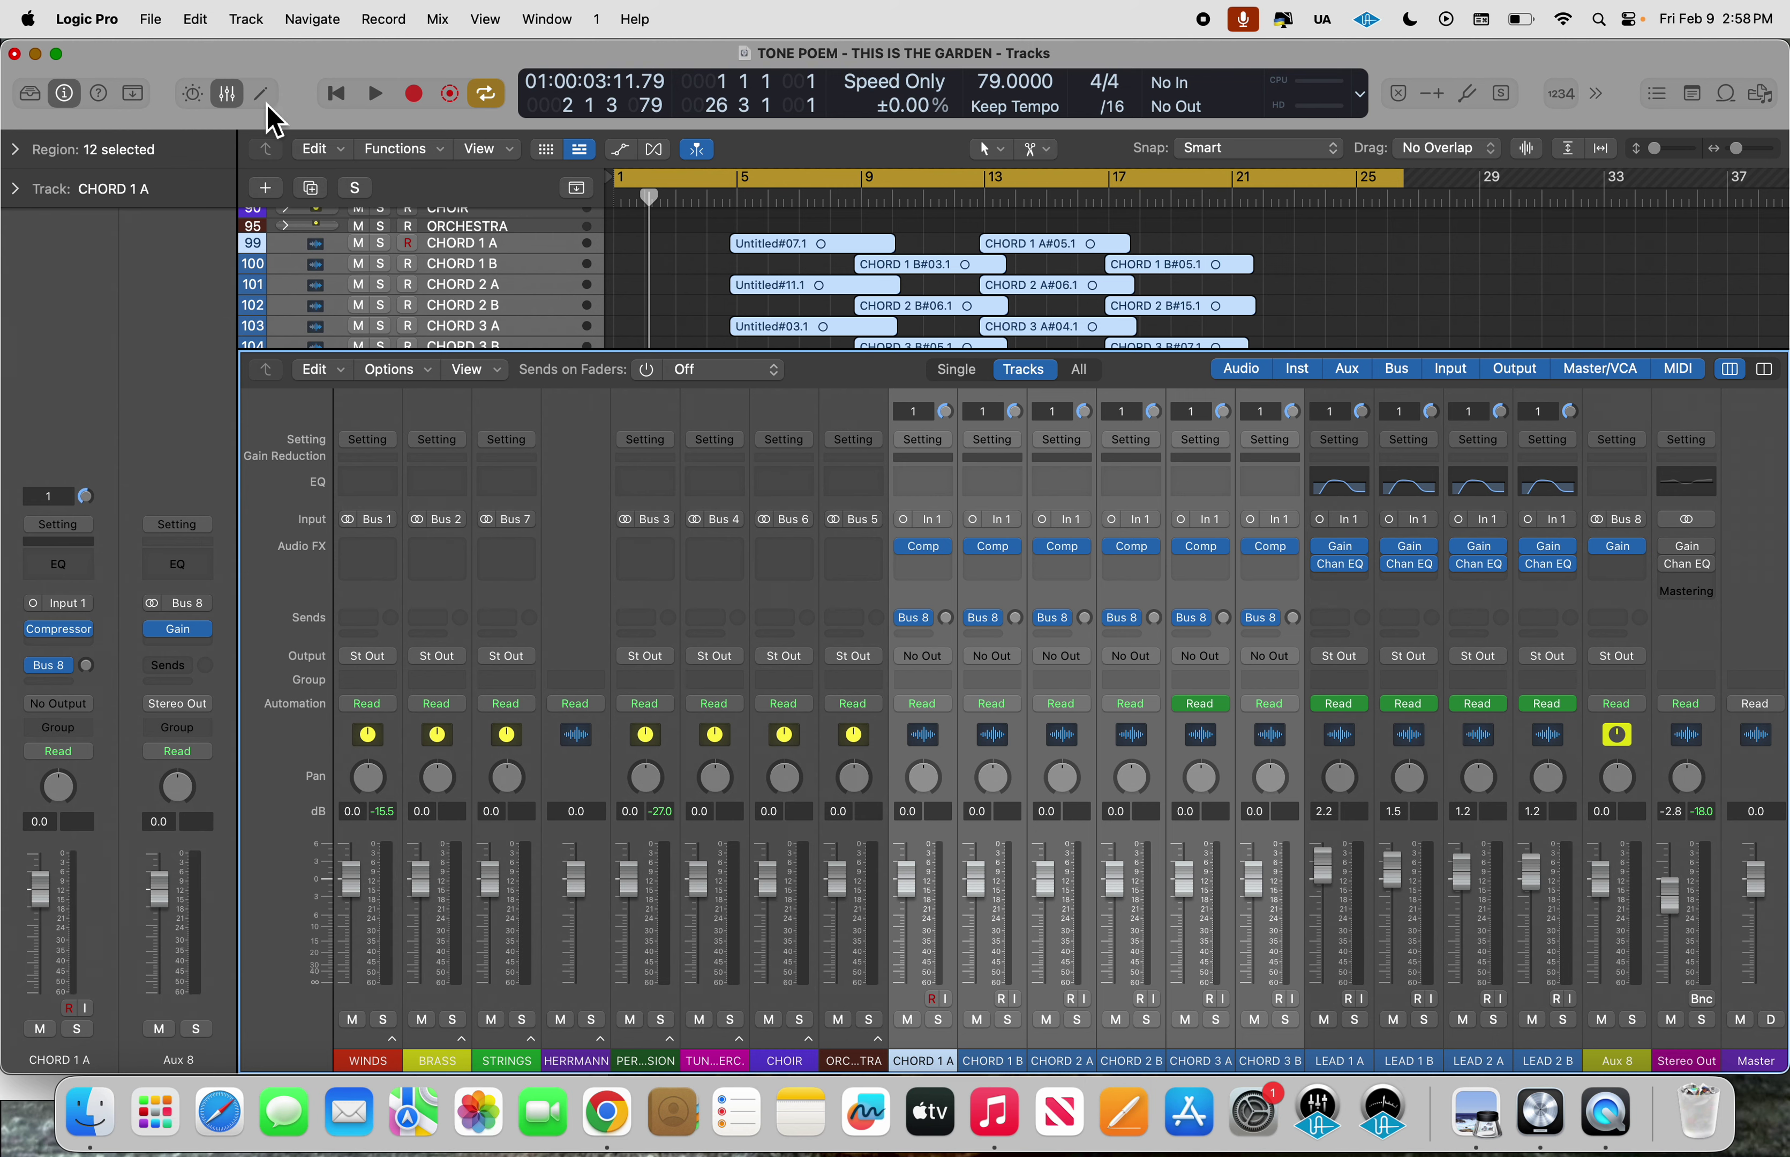
Undo the Gain plug-in change and then the Bus 8 sends with Edit > Undo.
click(195, 19)
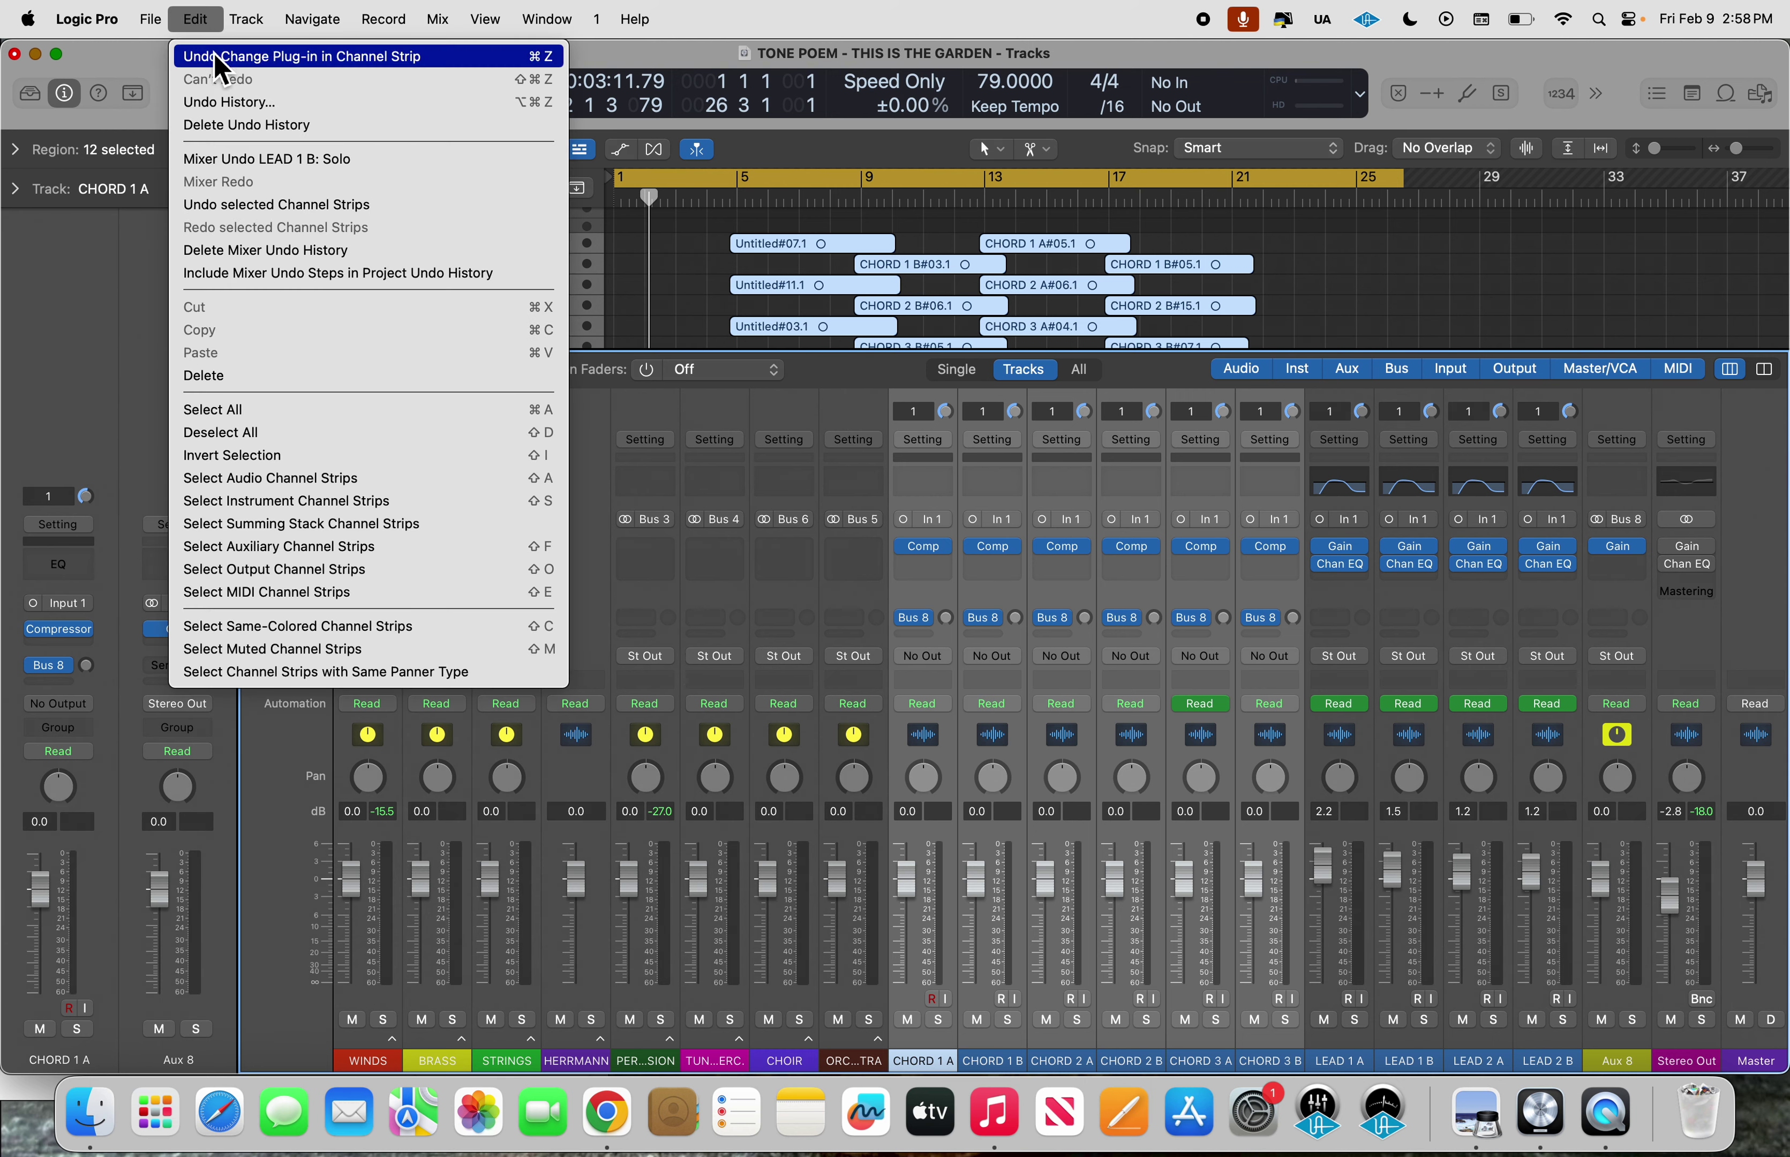
click(218, 57)
click(197, 21)
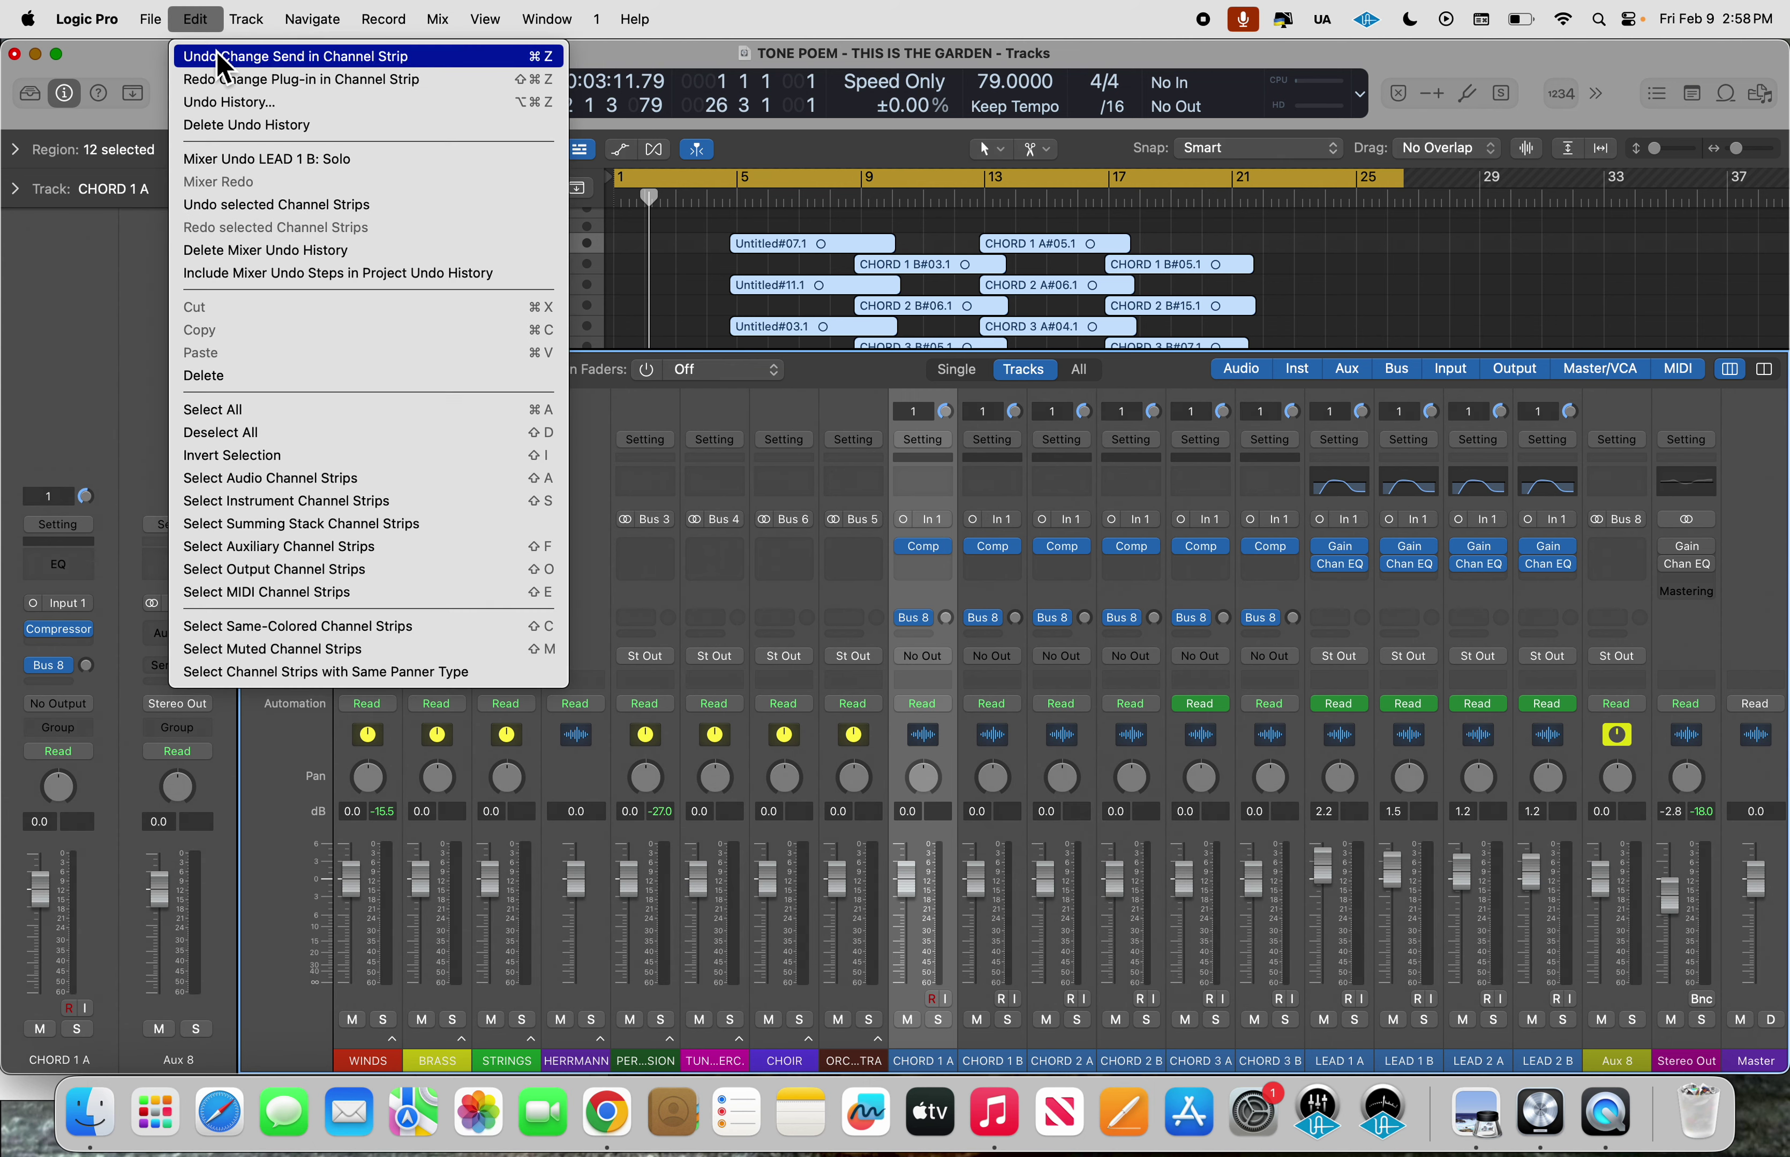
click(218, 56)
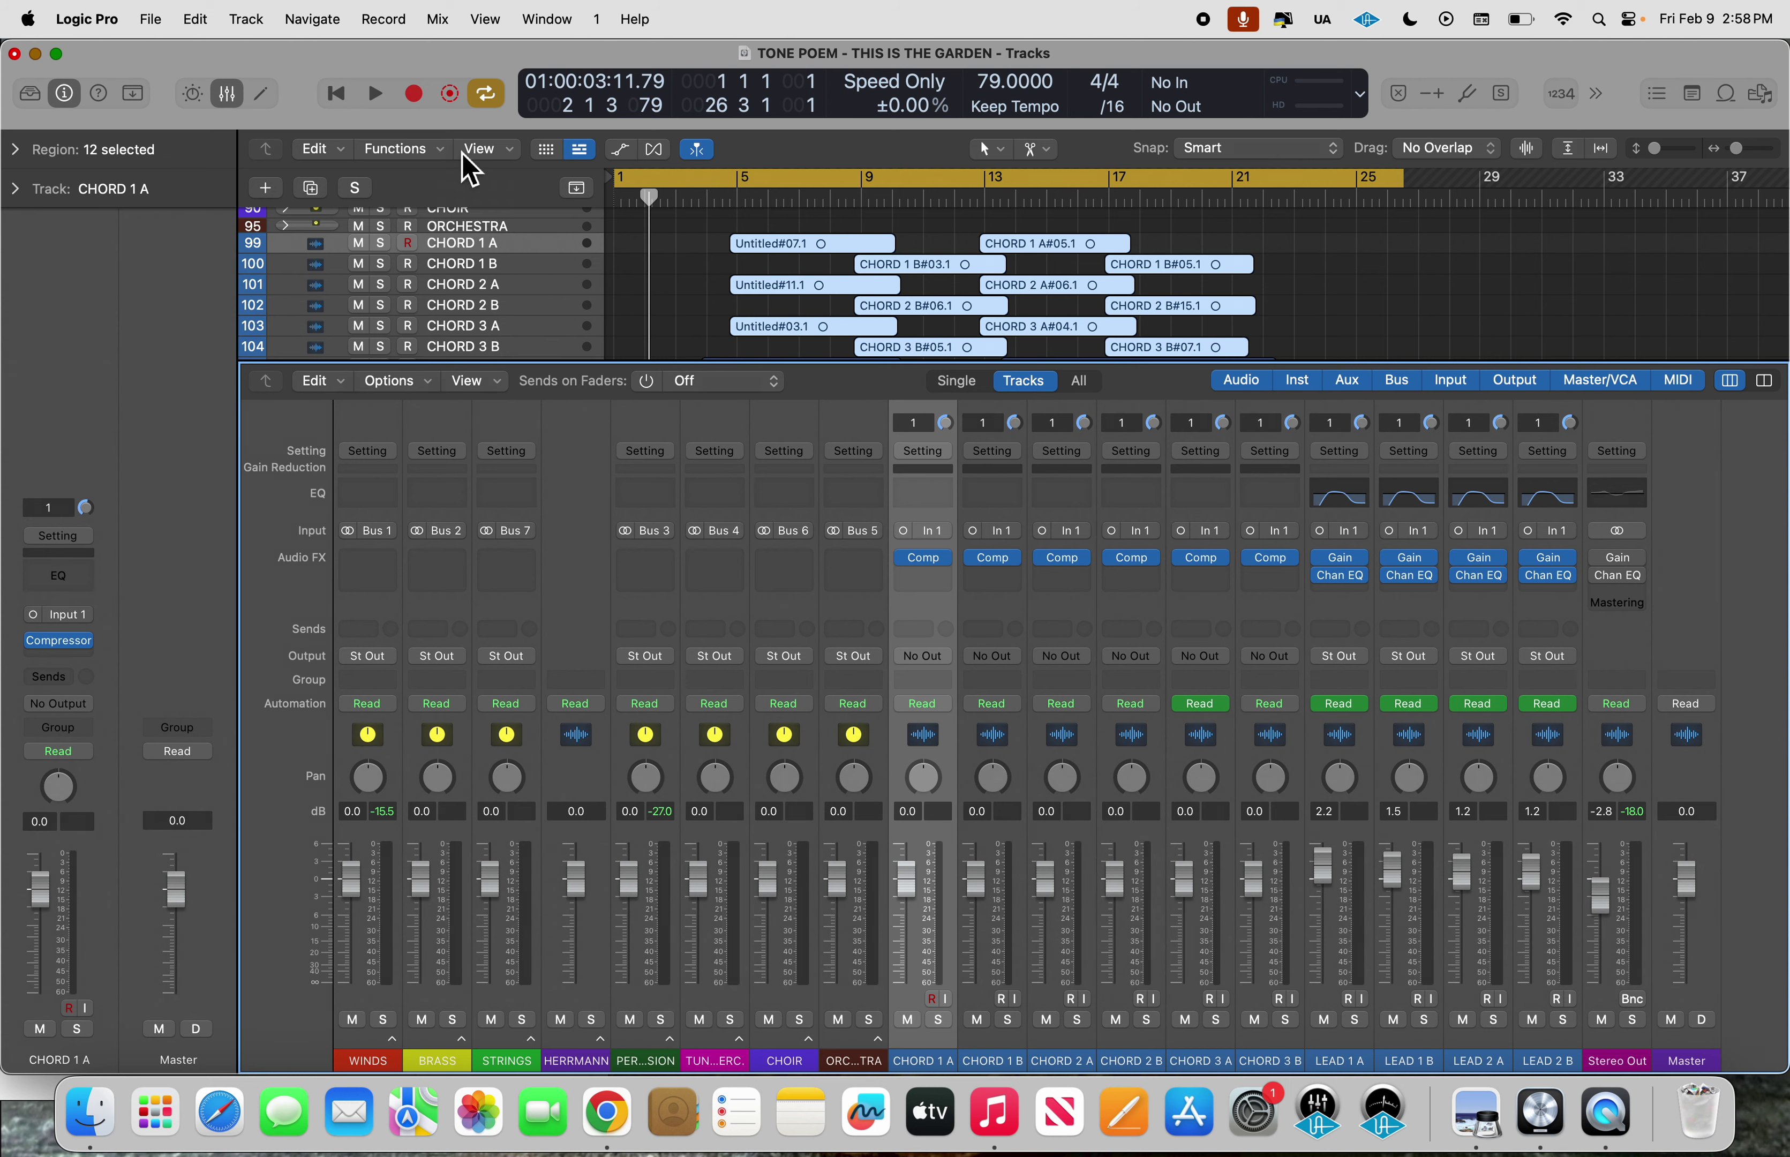
Open TONE POEM - THE ESSENCE OF THIS MOTION, choosing Don't Close for the current project.
click(151, 18)
mouse_move(209, 129)
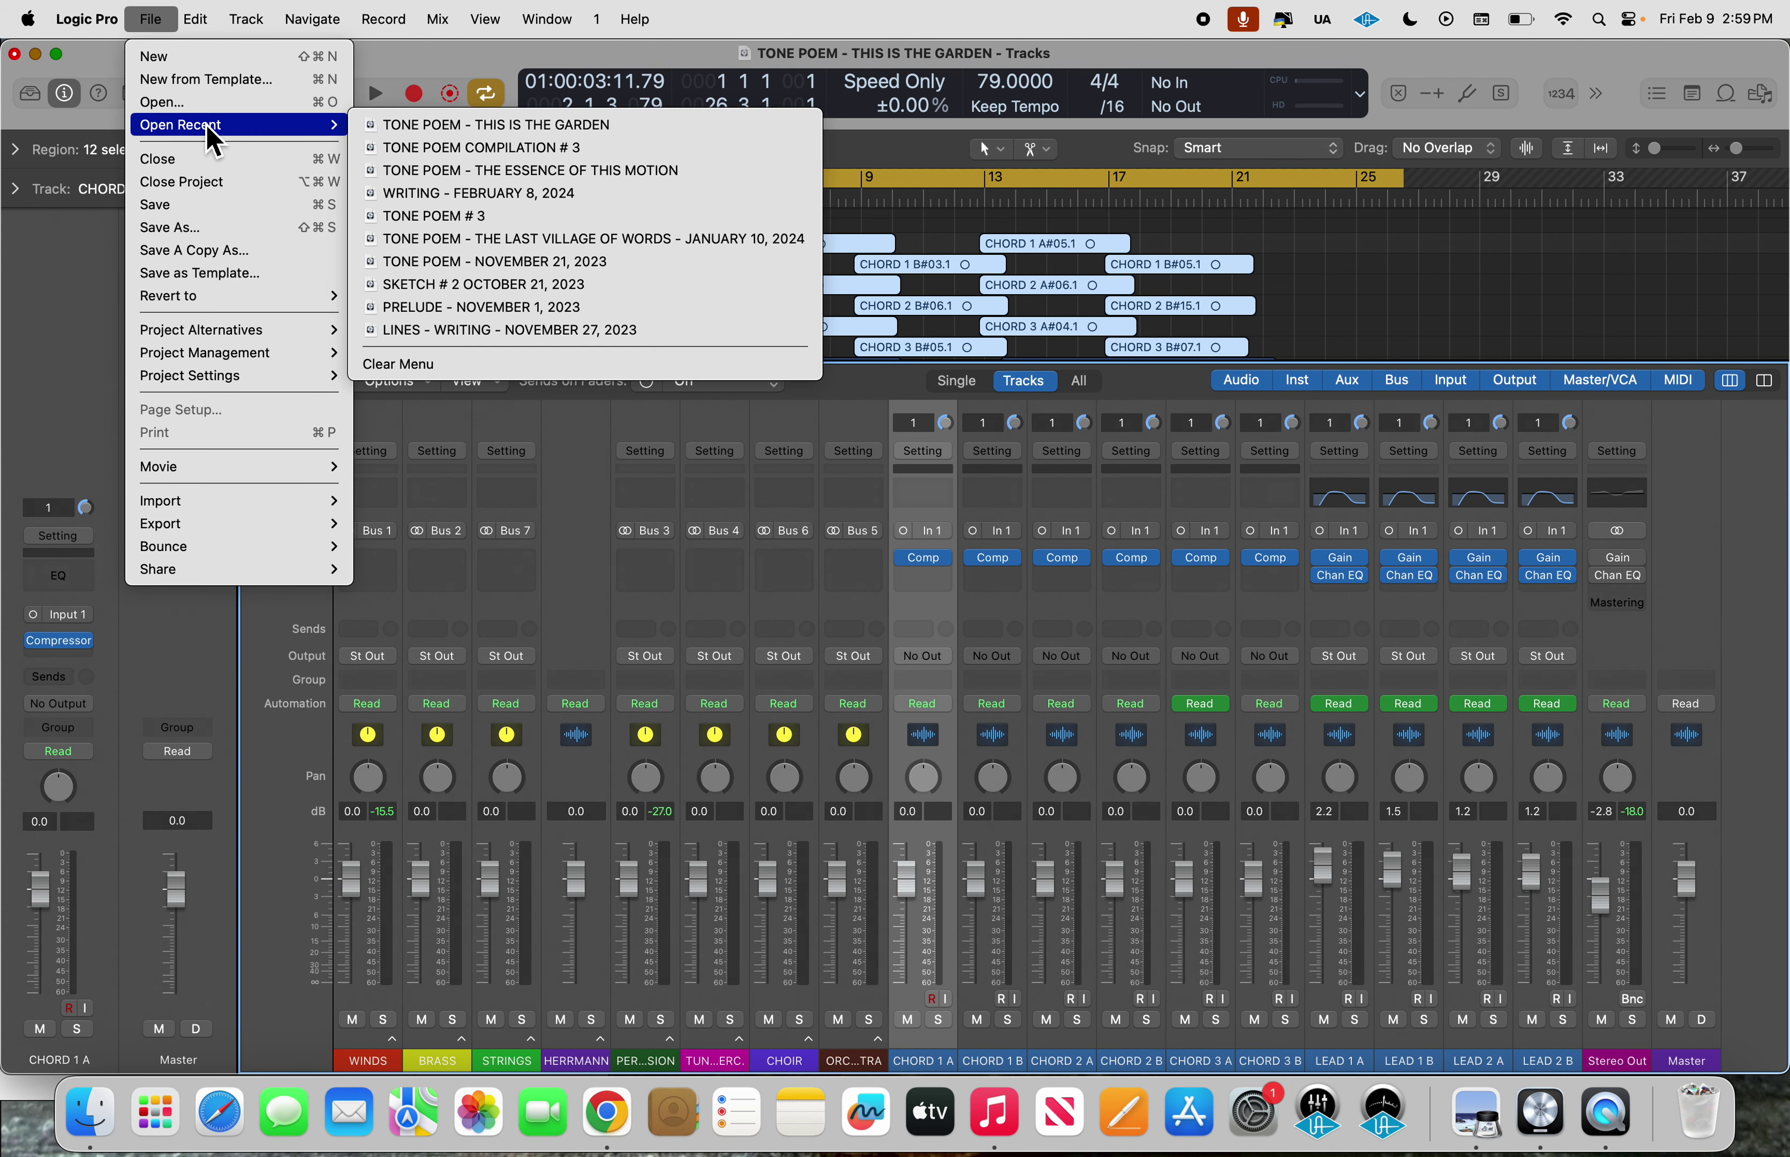
click(531, 170)
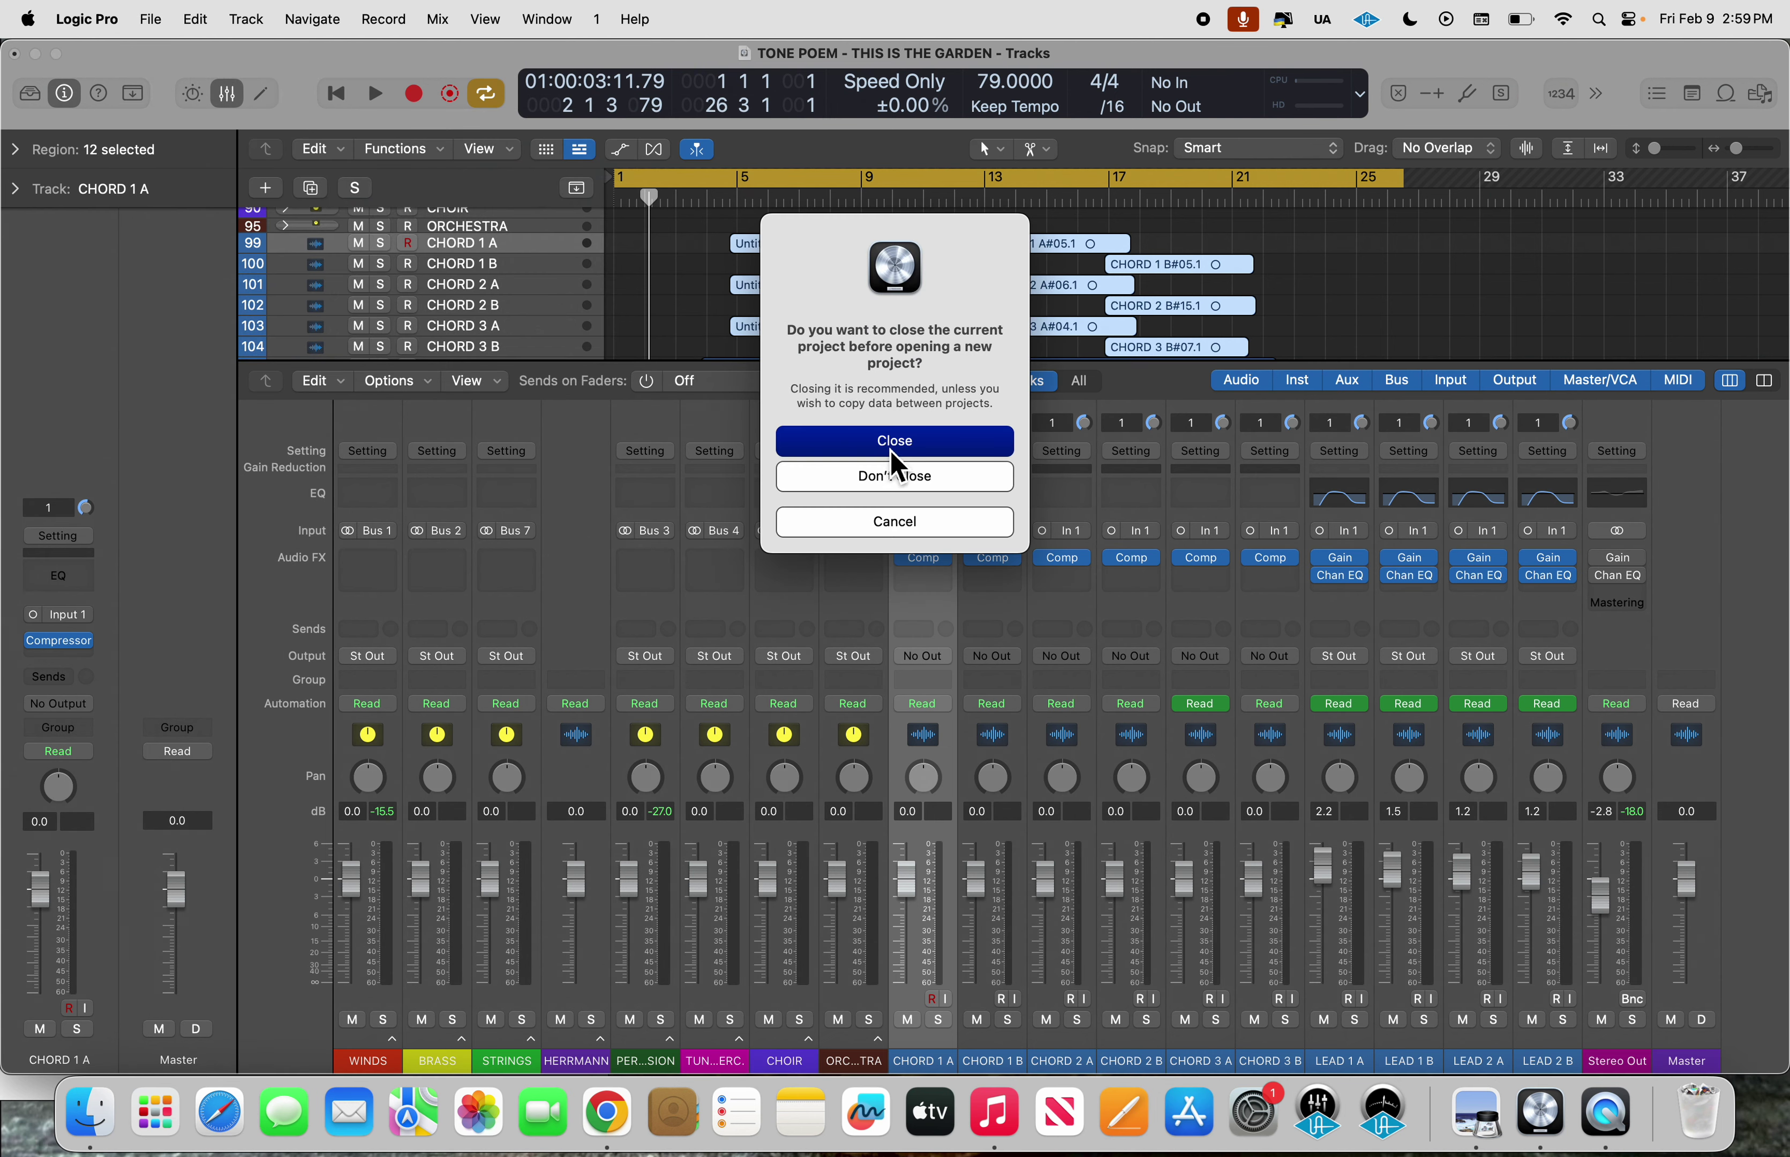
click(891, 478)
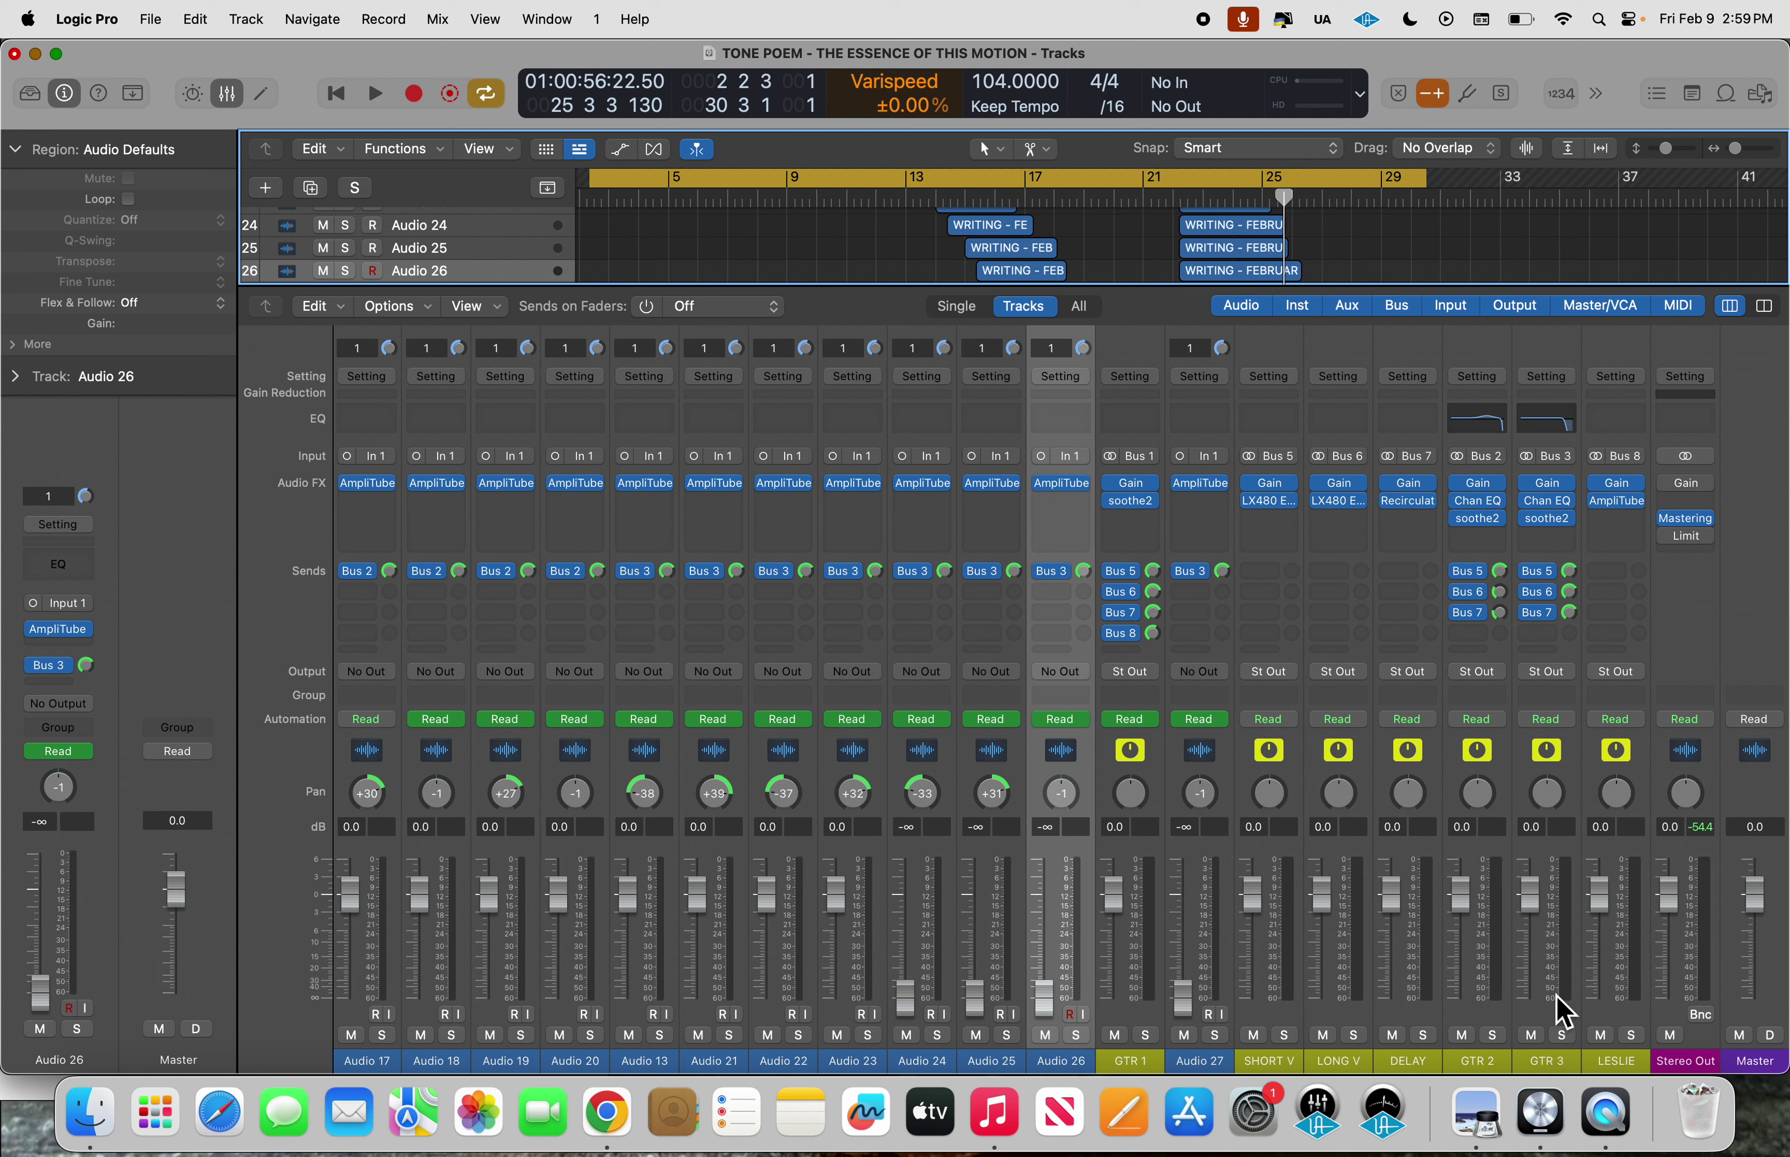
Check GTR 3's soothe2 plugin, then raise its Bus 7 DELAY and Bus 6 LONG V sends.
click(1563, 1012)
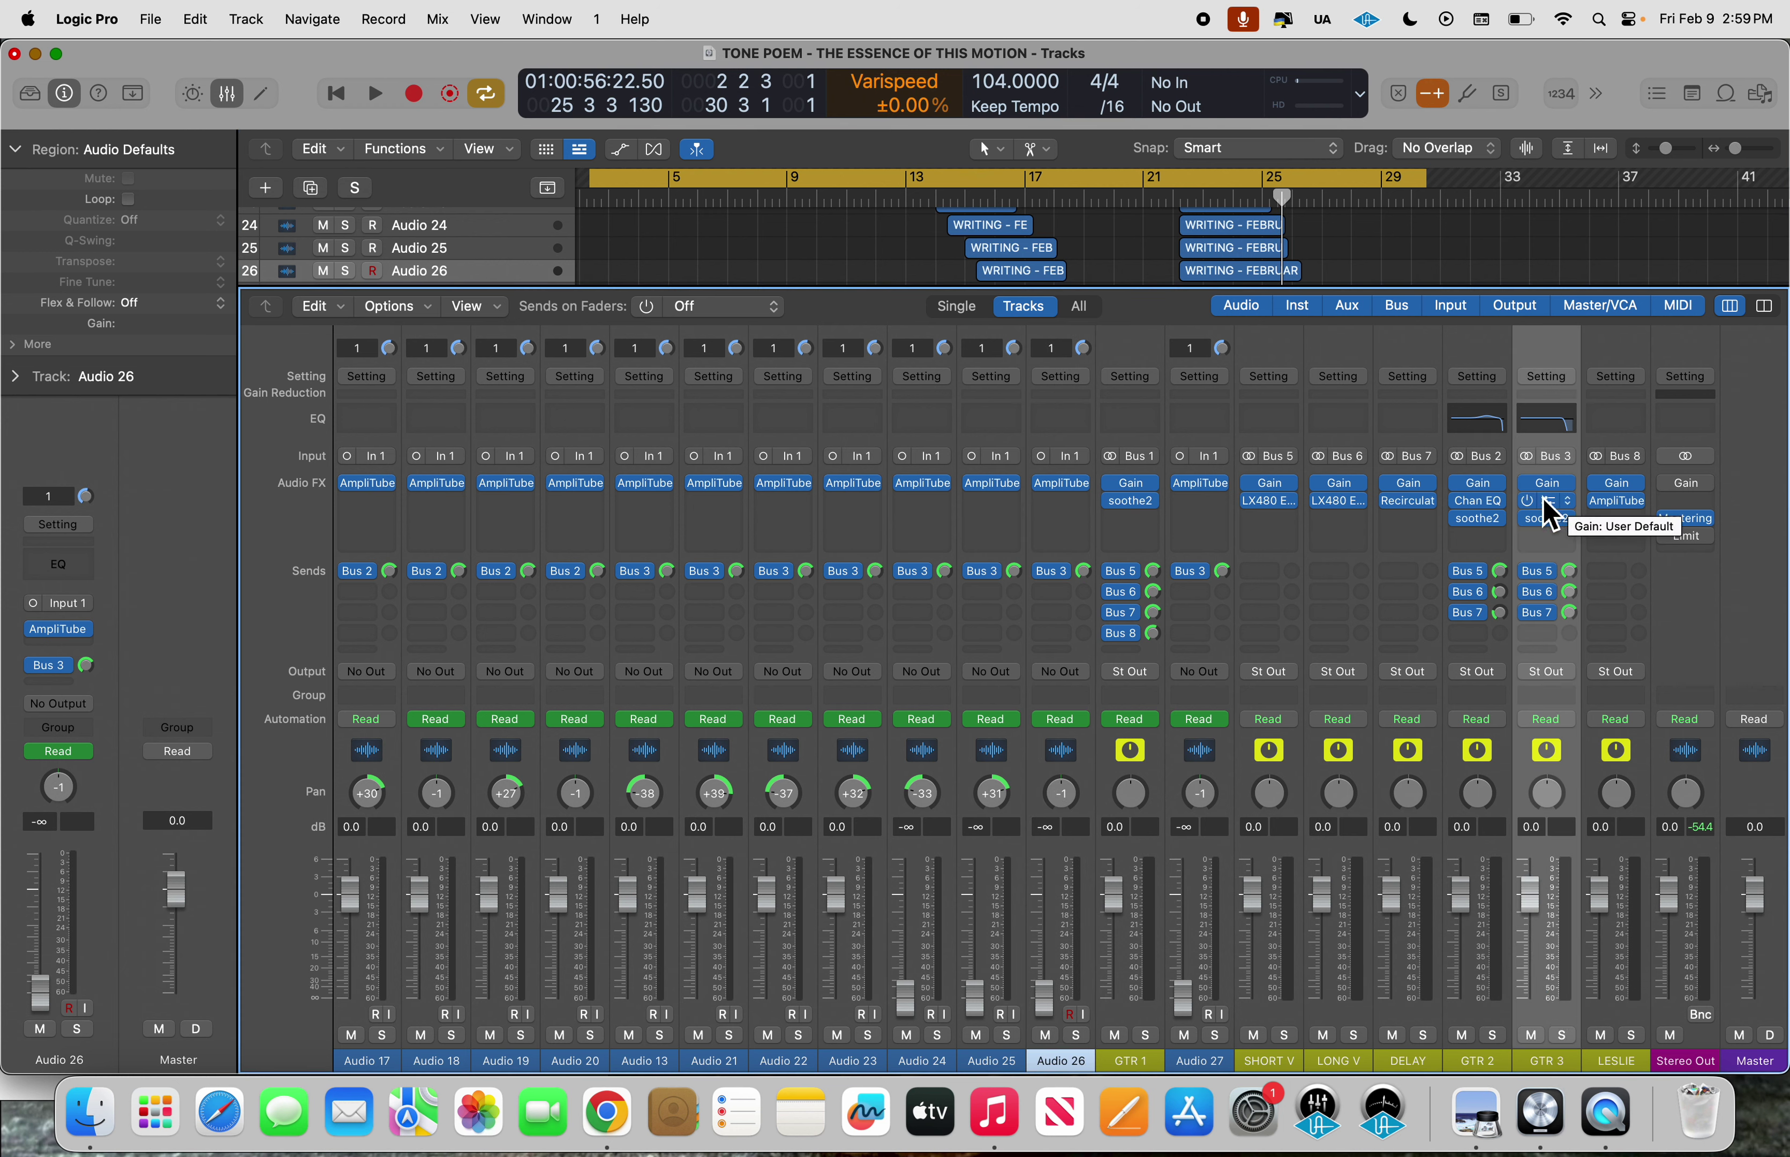
click(1555, 527)
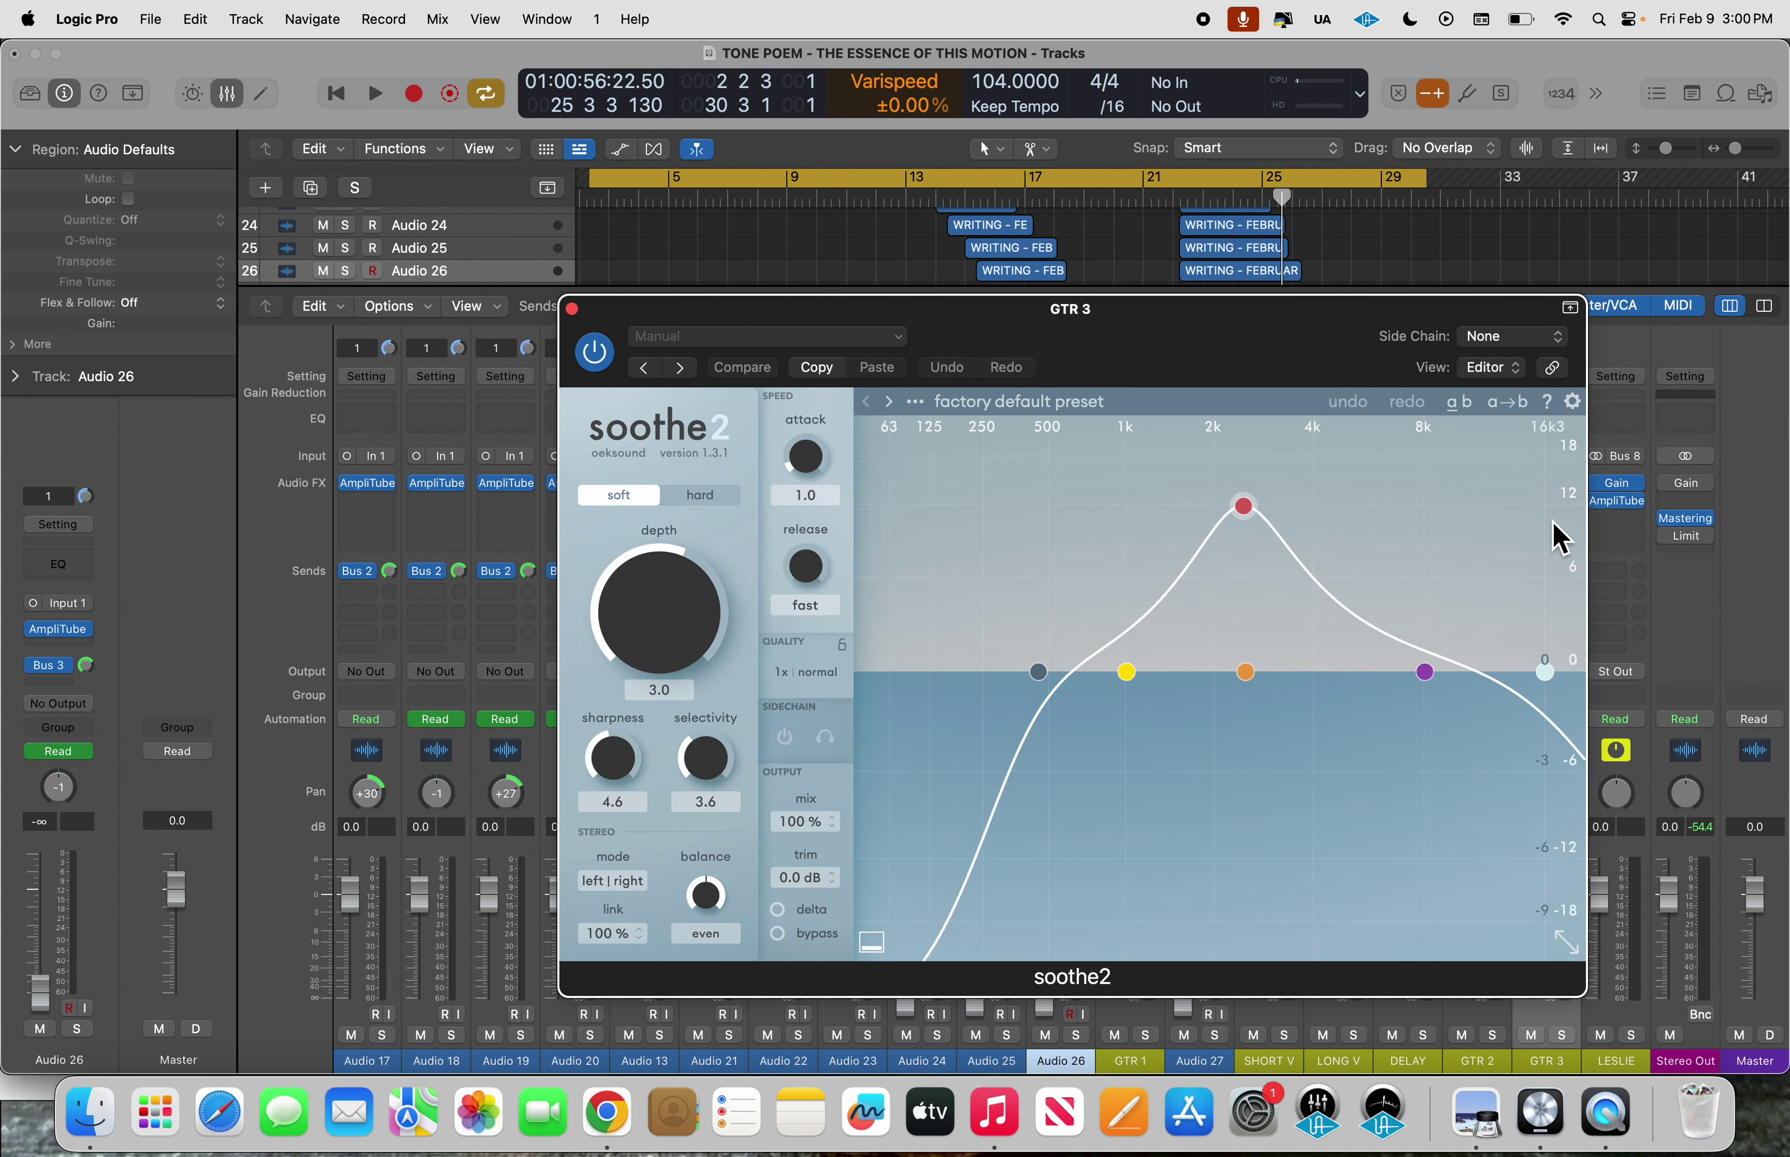
click(572, 310)
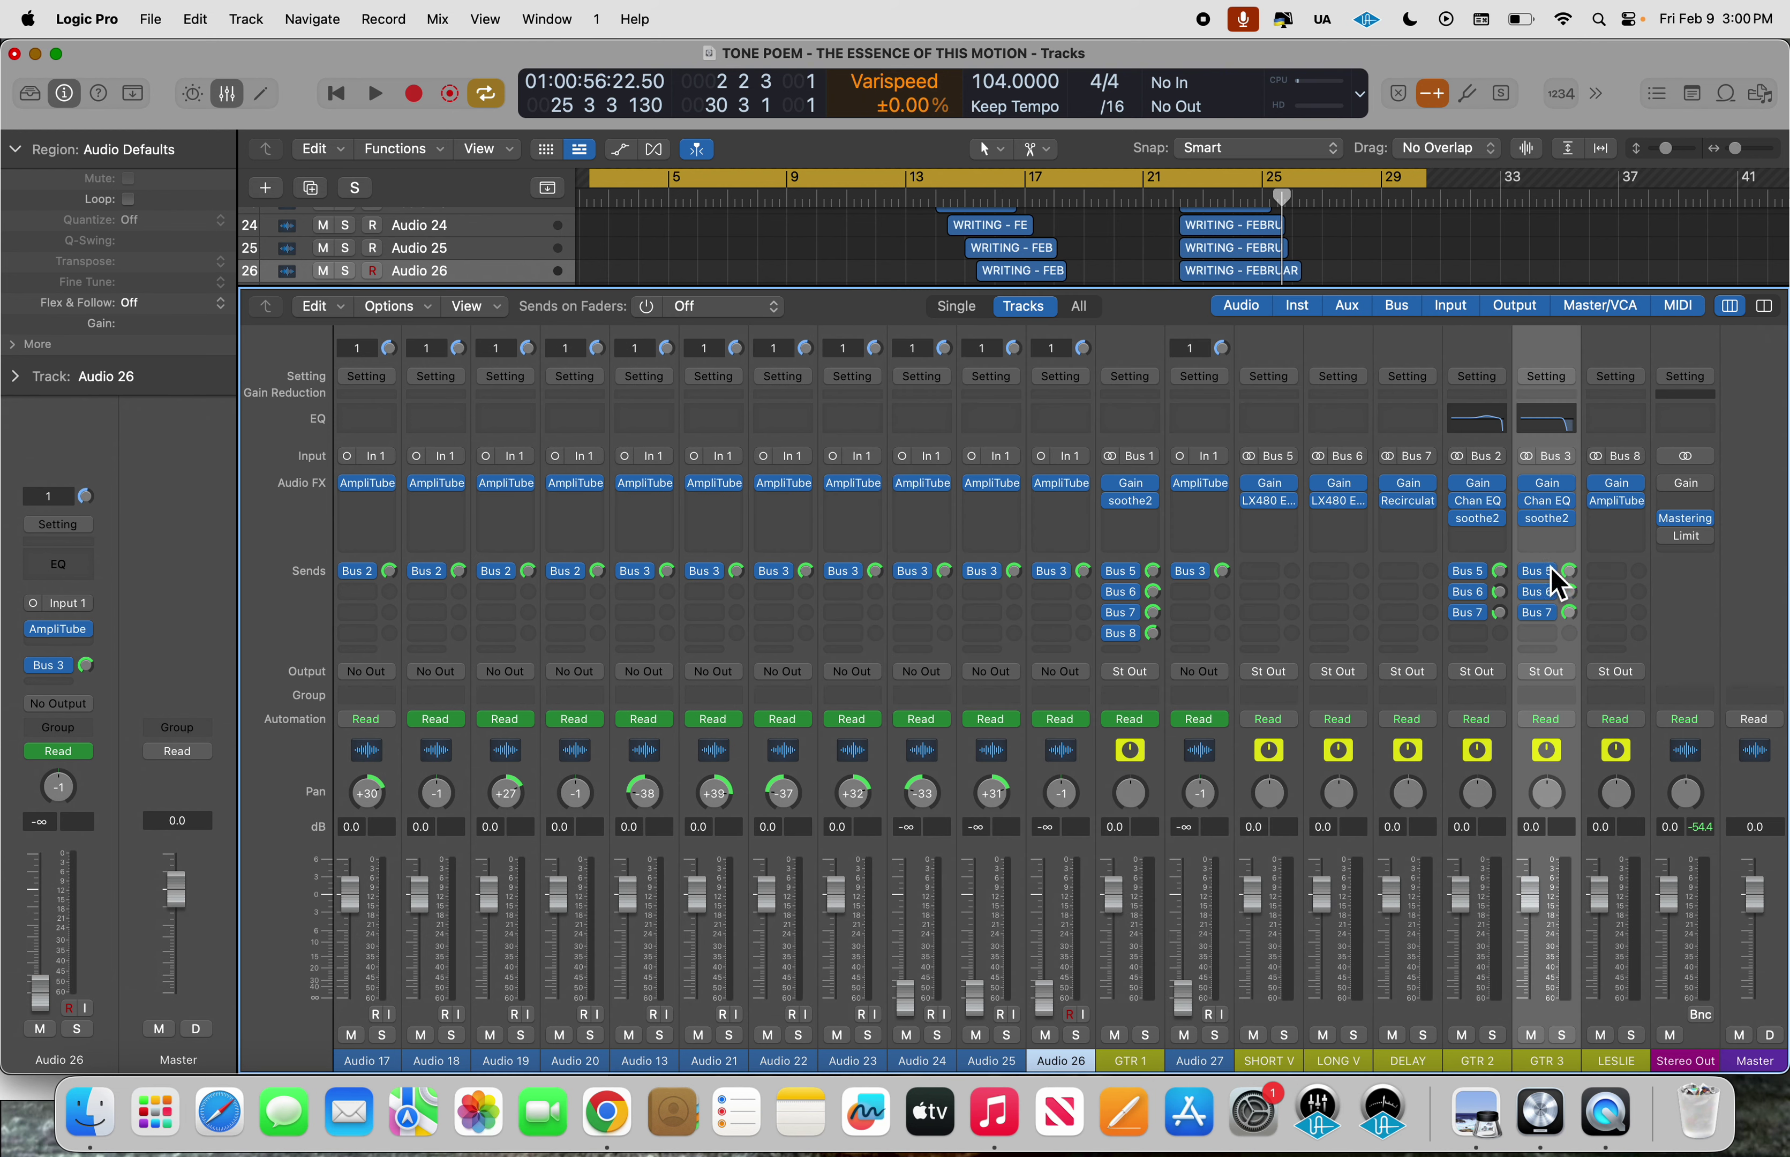
drag(1569, 612, 1568, 594)
drag(1569, 594, 1569, 579)
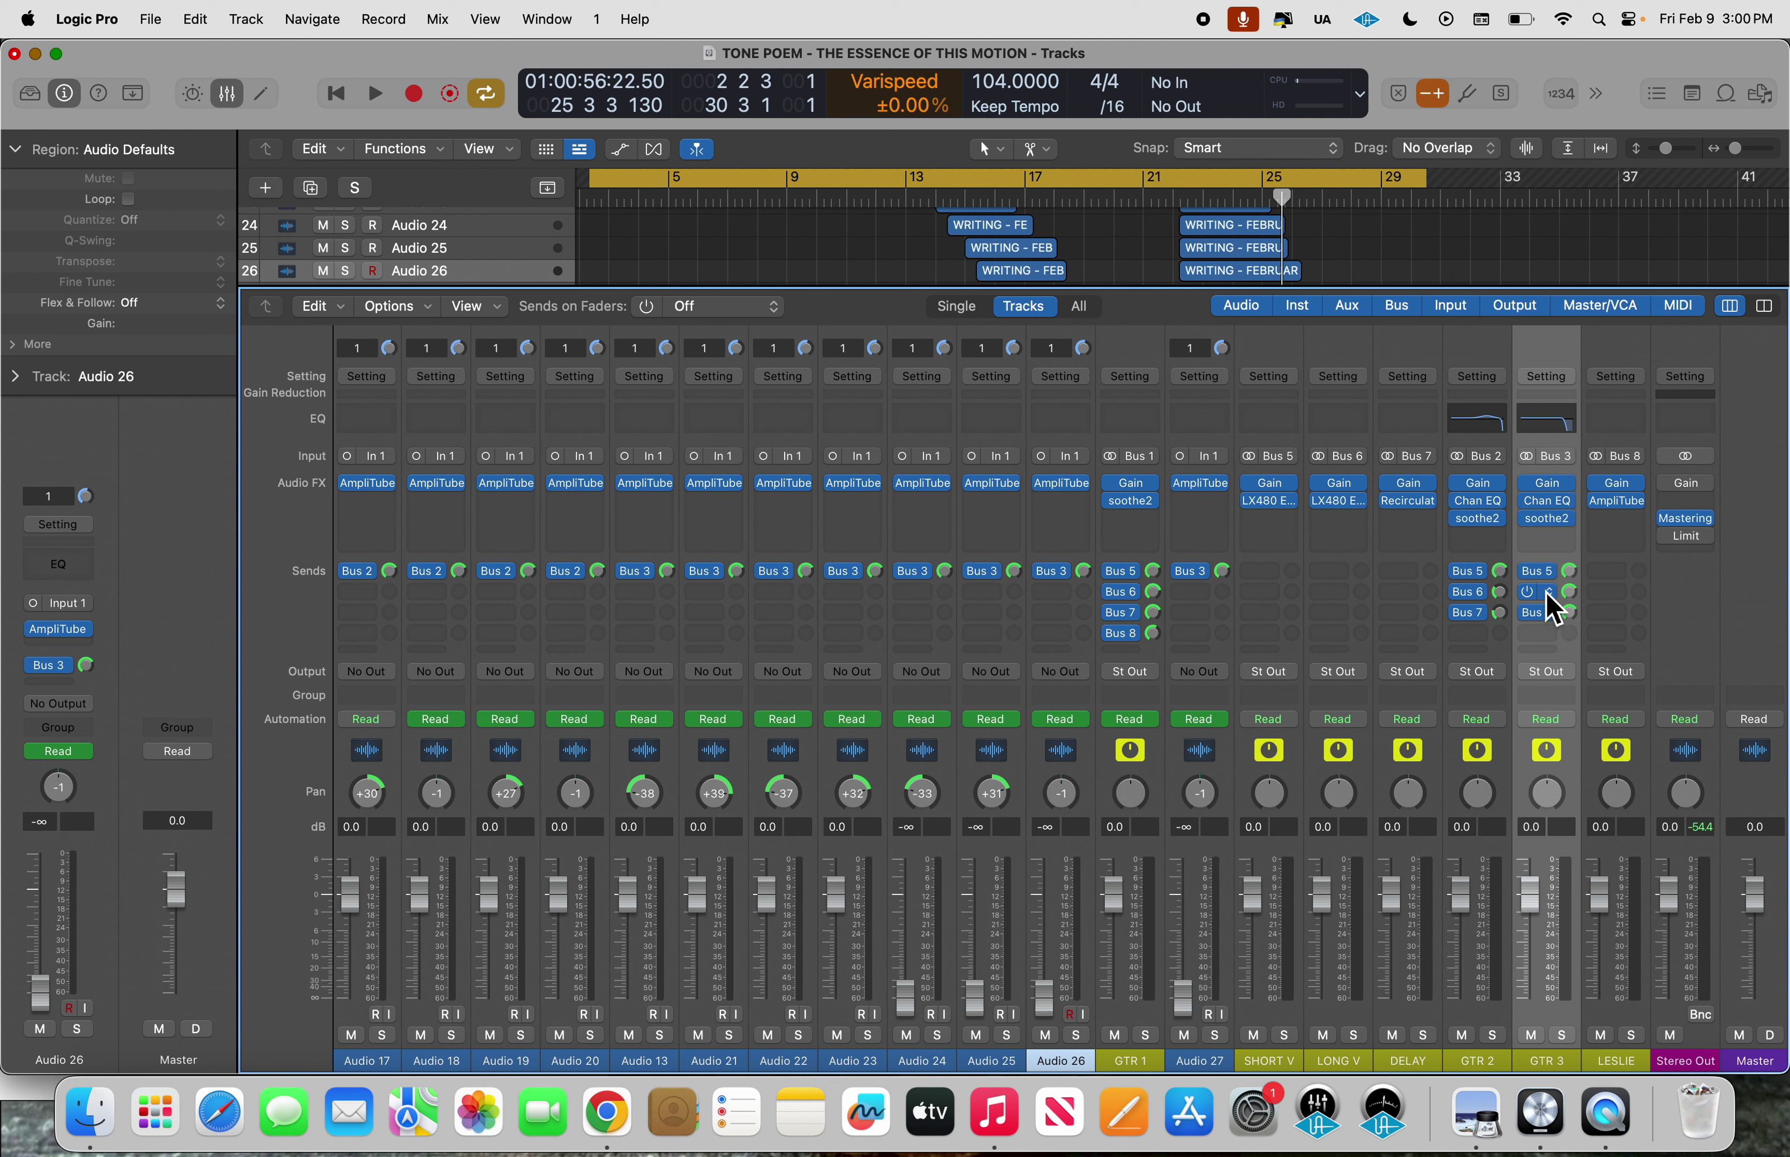
Review the SHORT V, LONG V and DELAY returns, then set the Bus 7 sends: GTR 3 0.0 dB, GTR 2 -17.8.
click(1286, 1077)
click(1338, 1078)
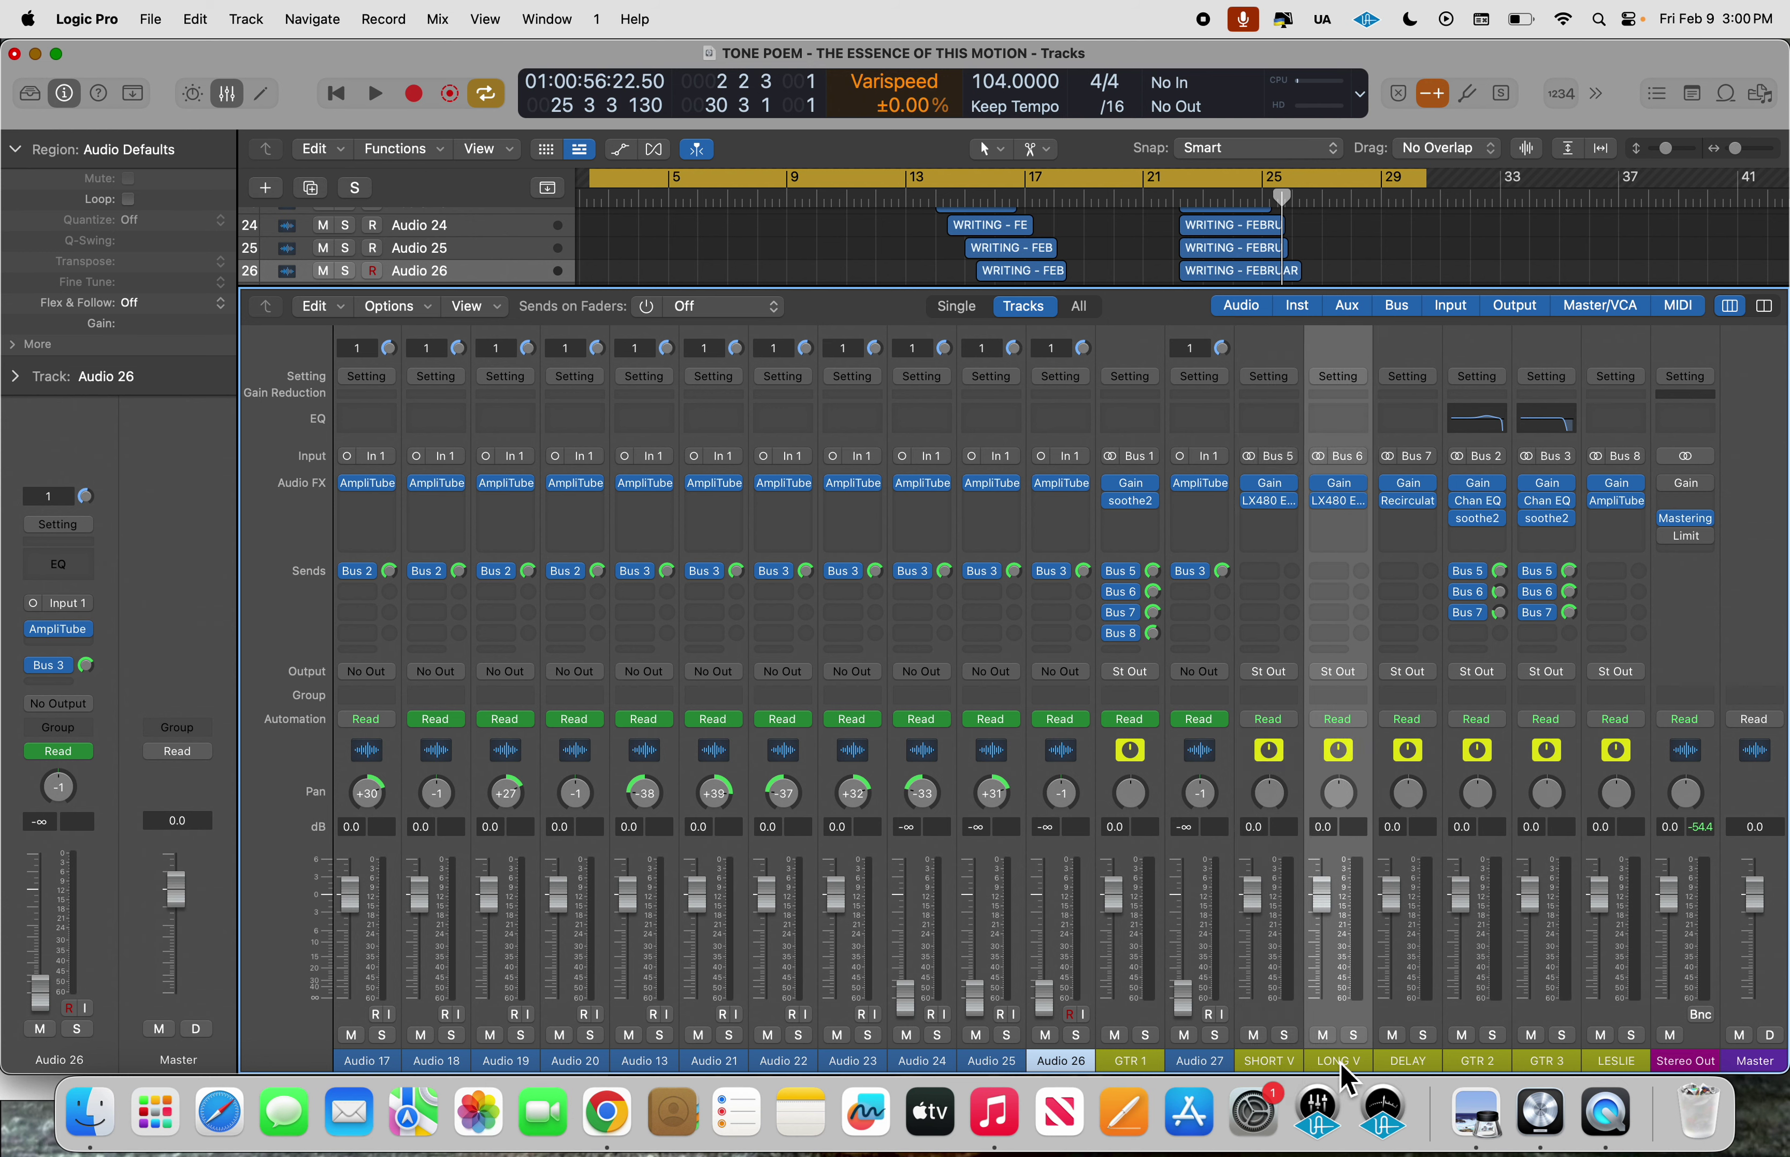
click(1410, 1062)
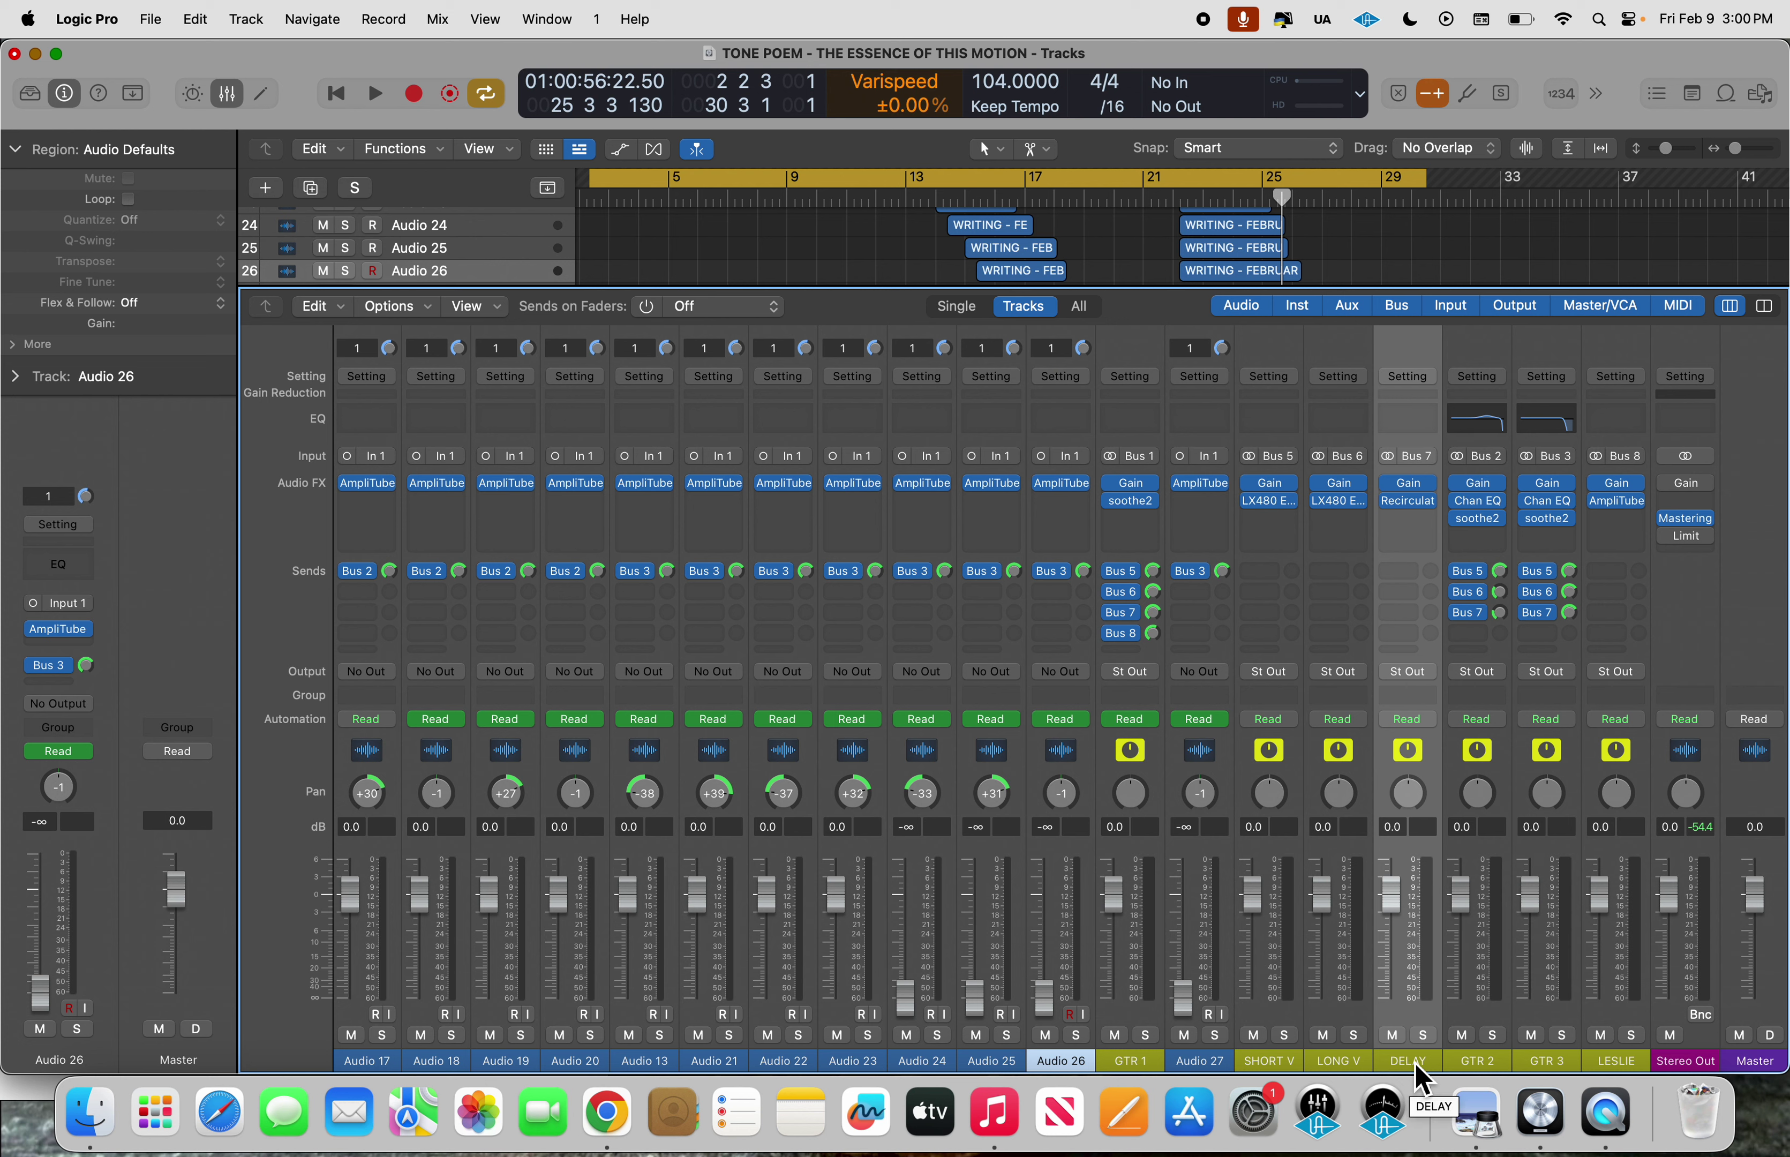
double_click(1572, 614)
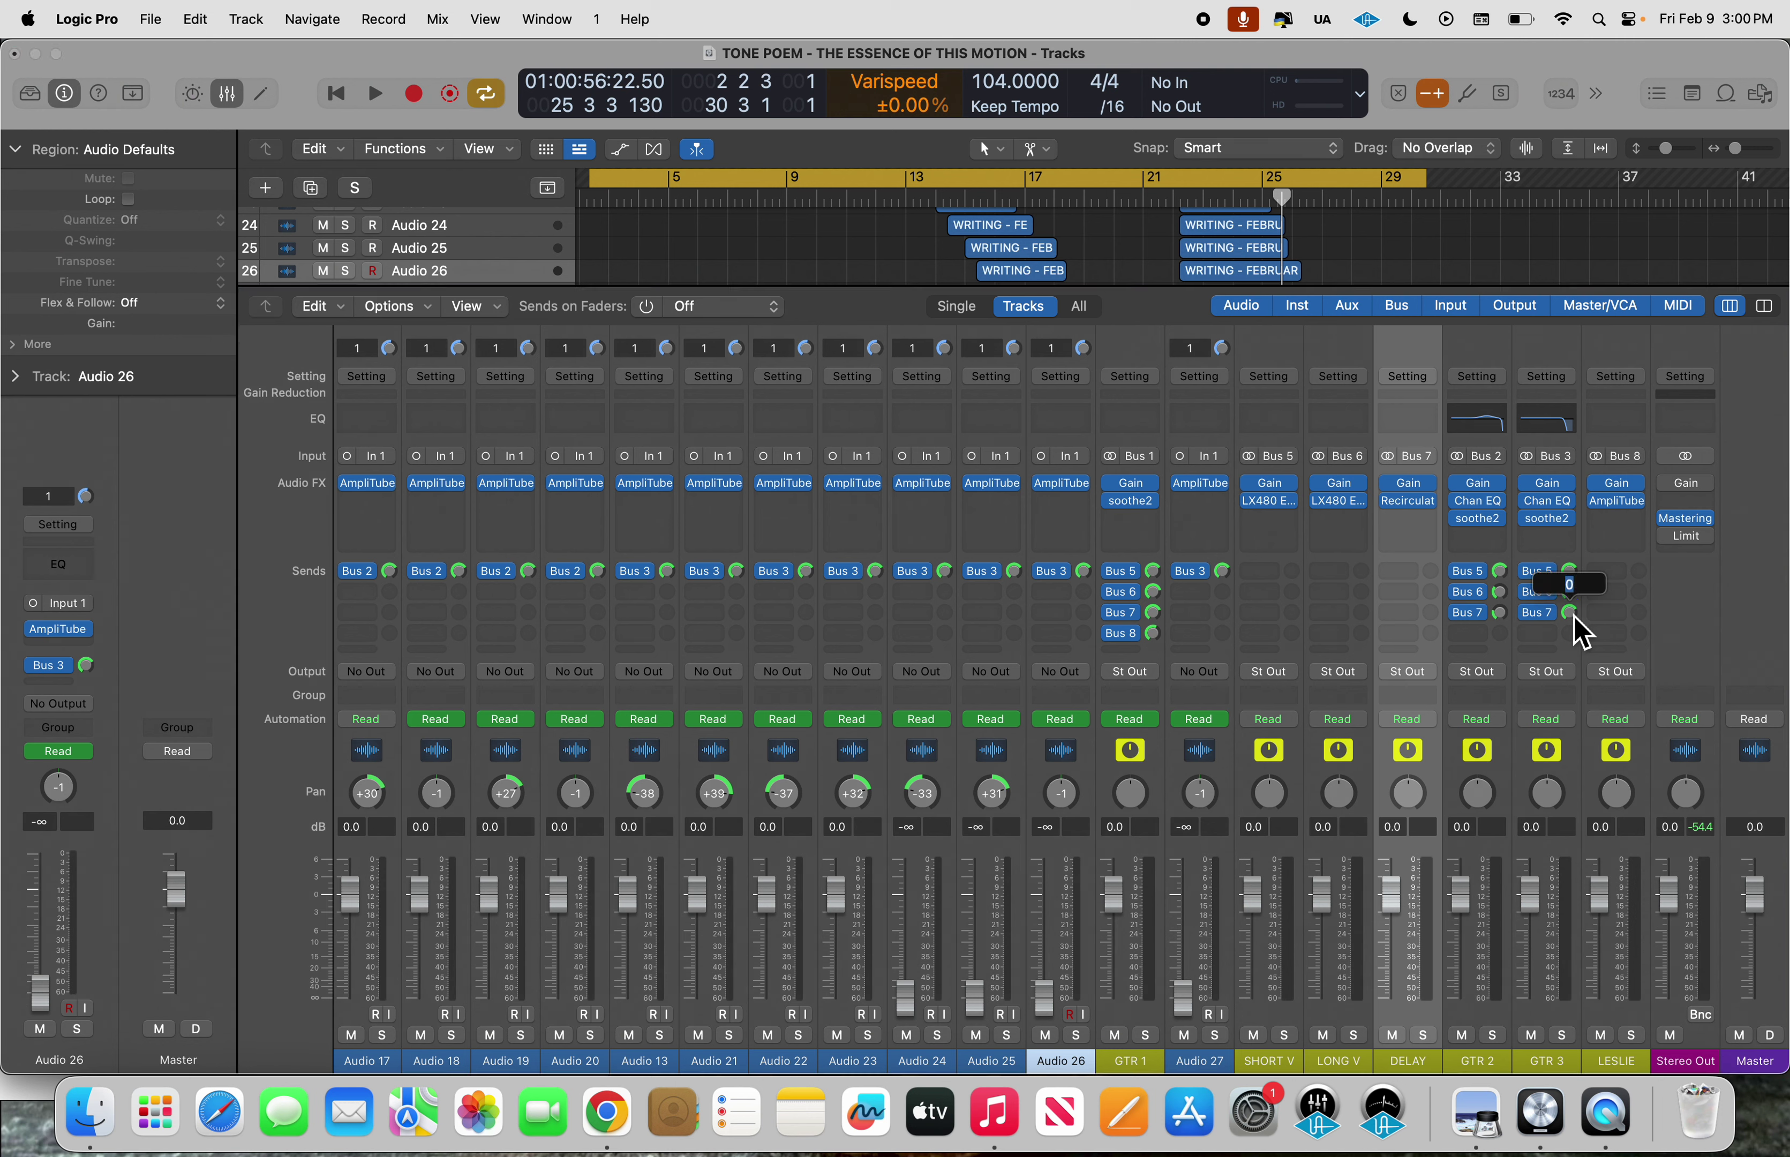
click(1715, 627)
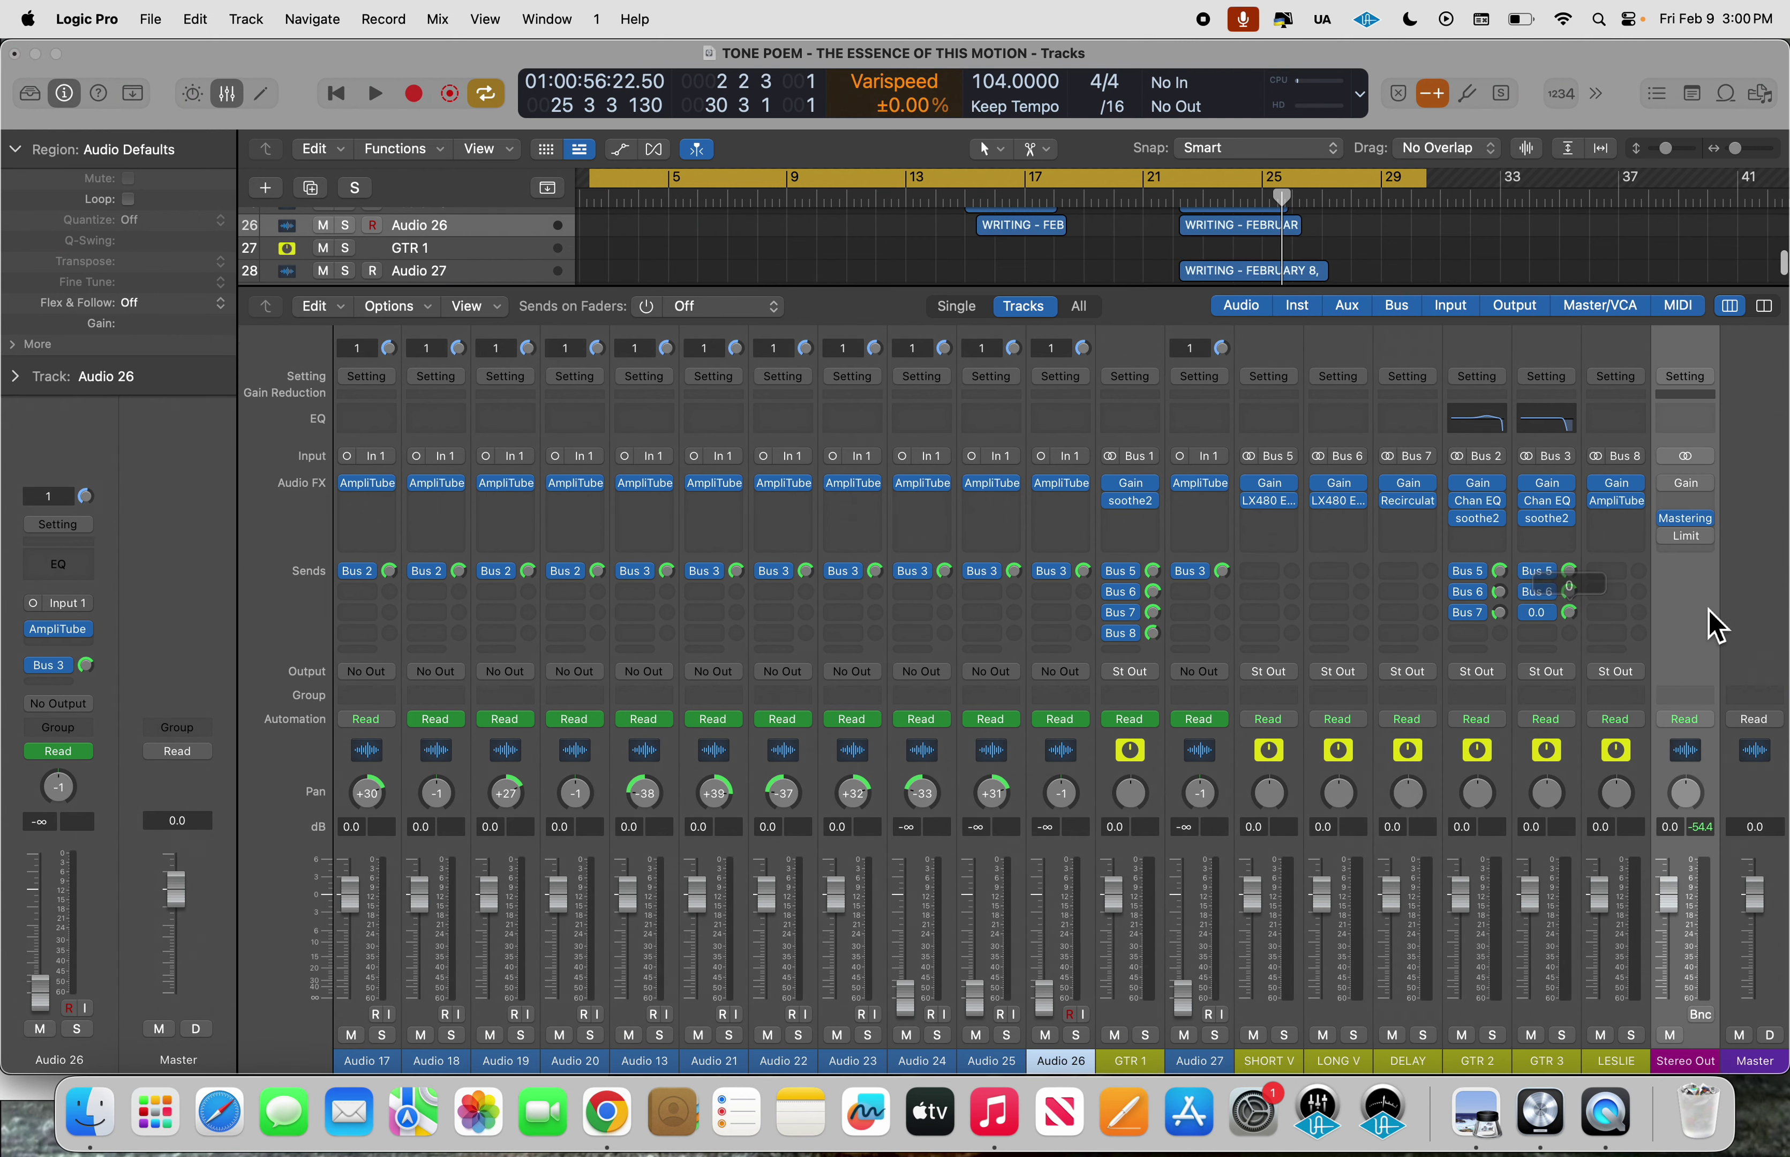
double_click(1500, 613)
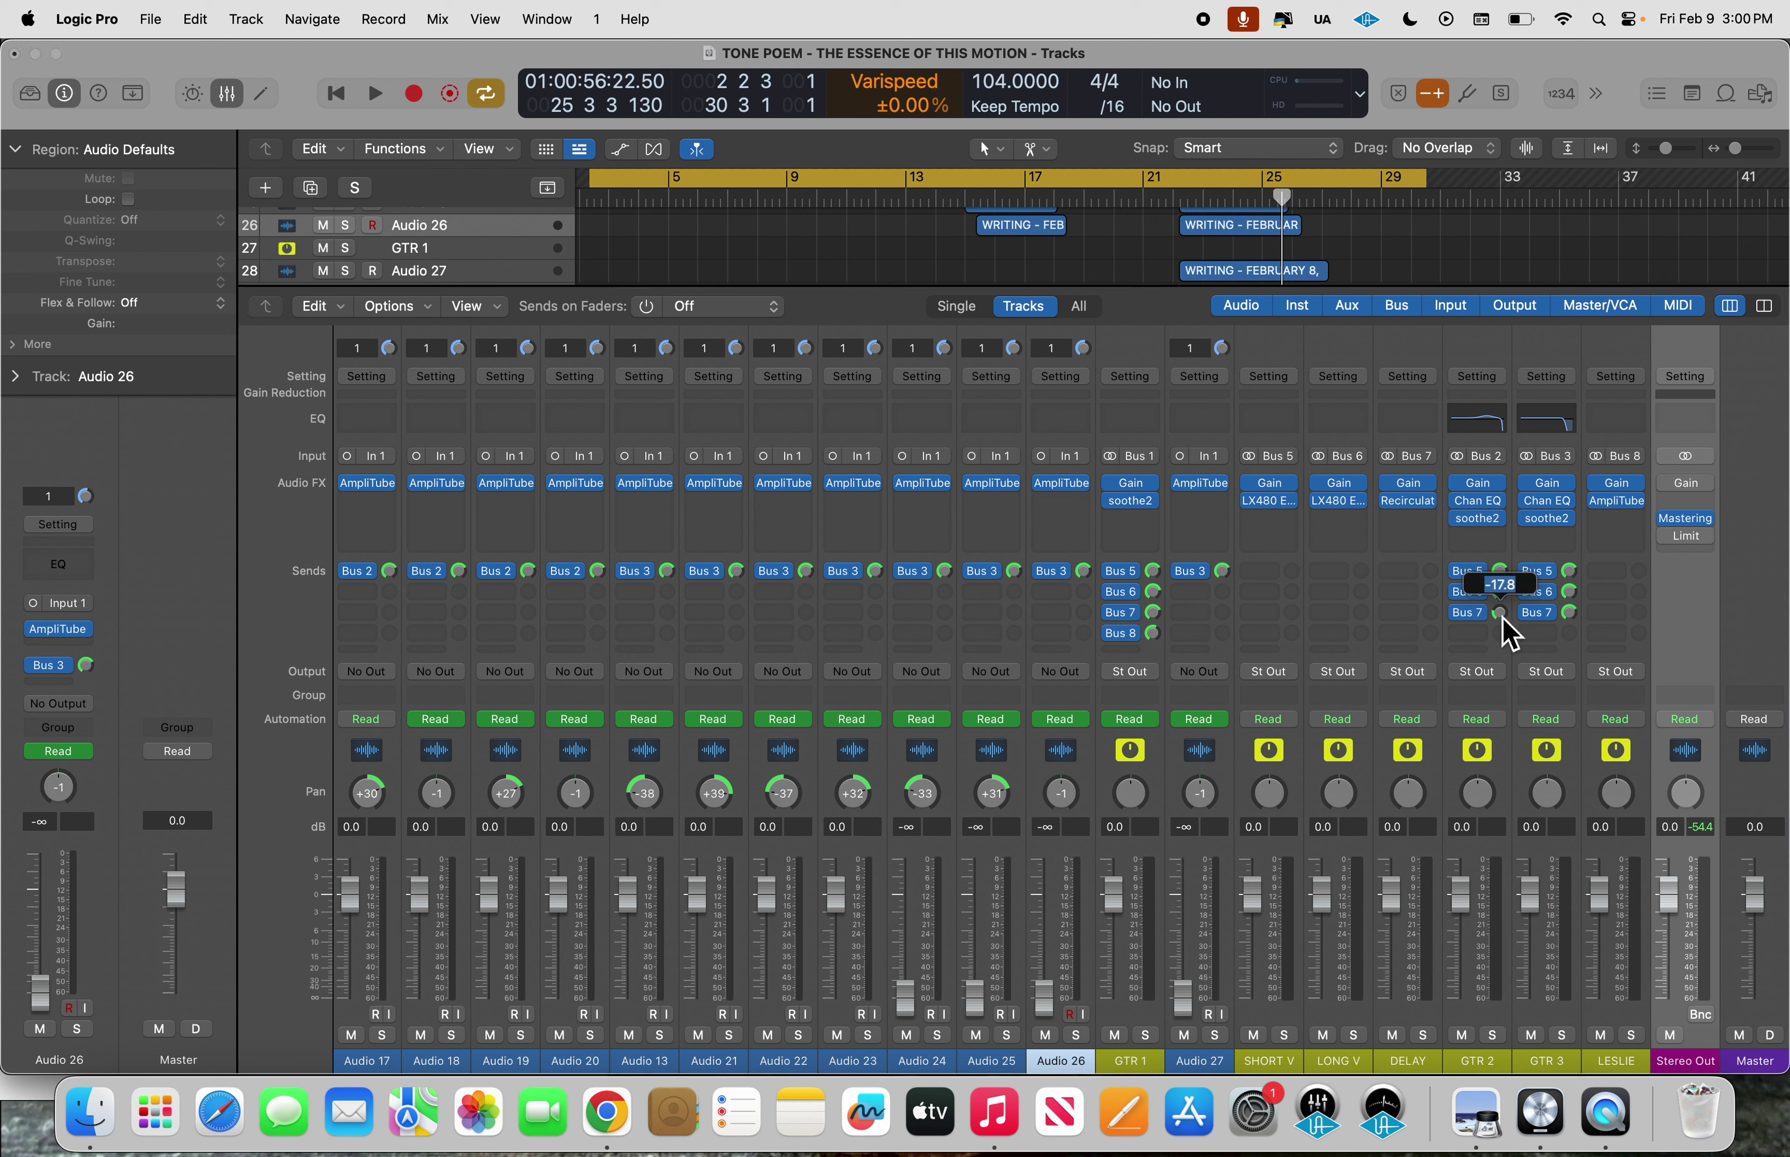
key(Return)
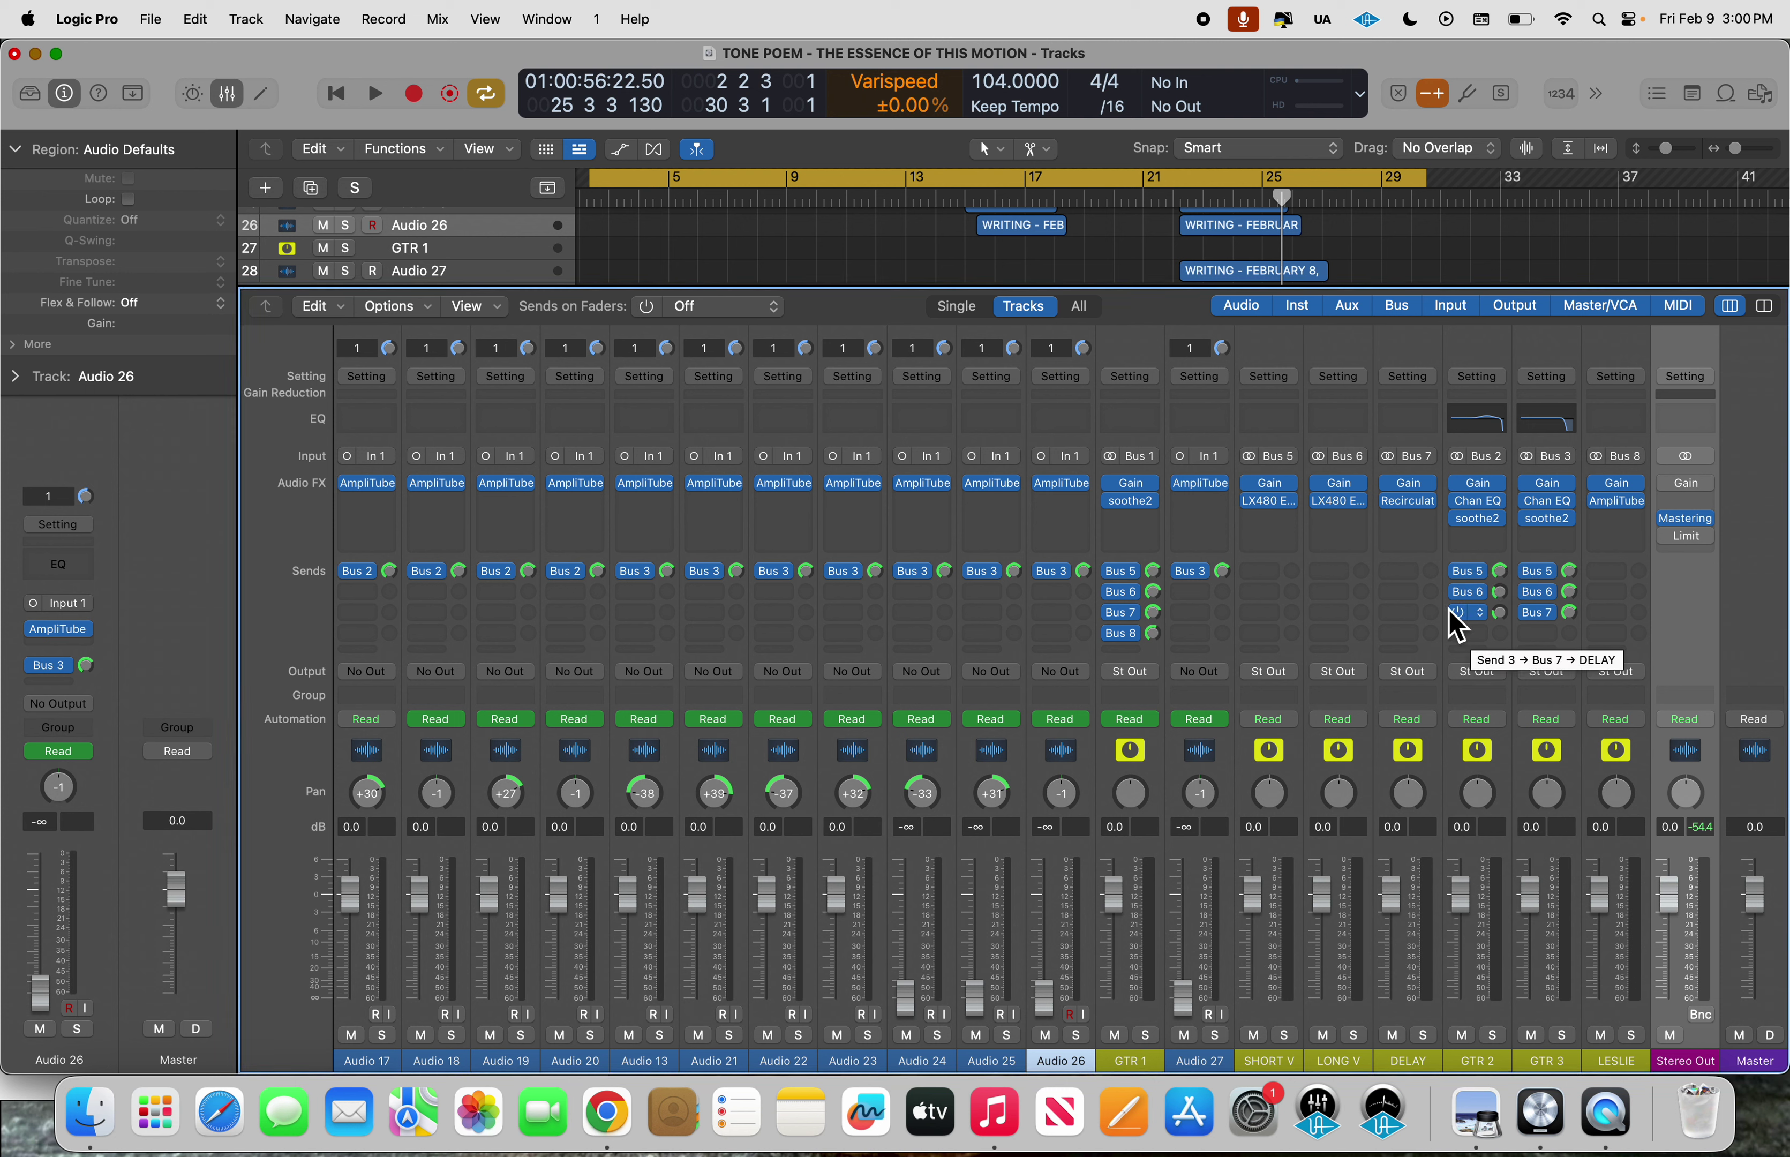
click(1273, 502)
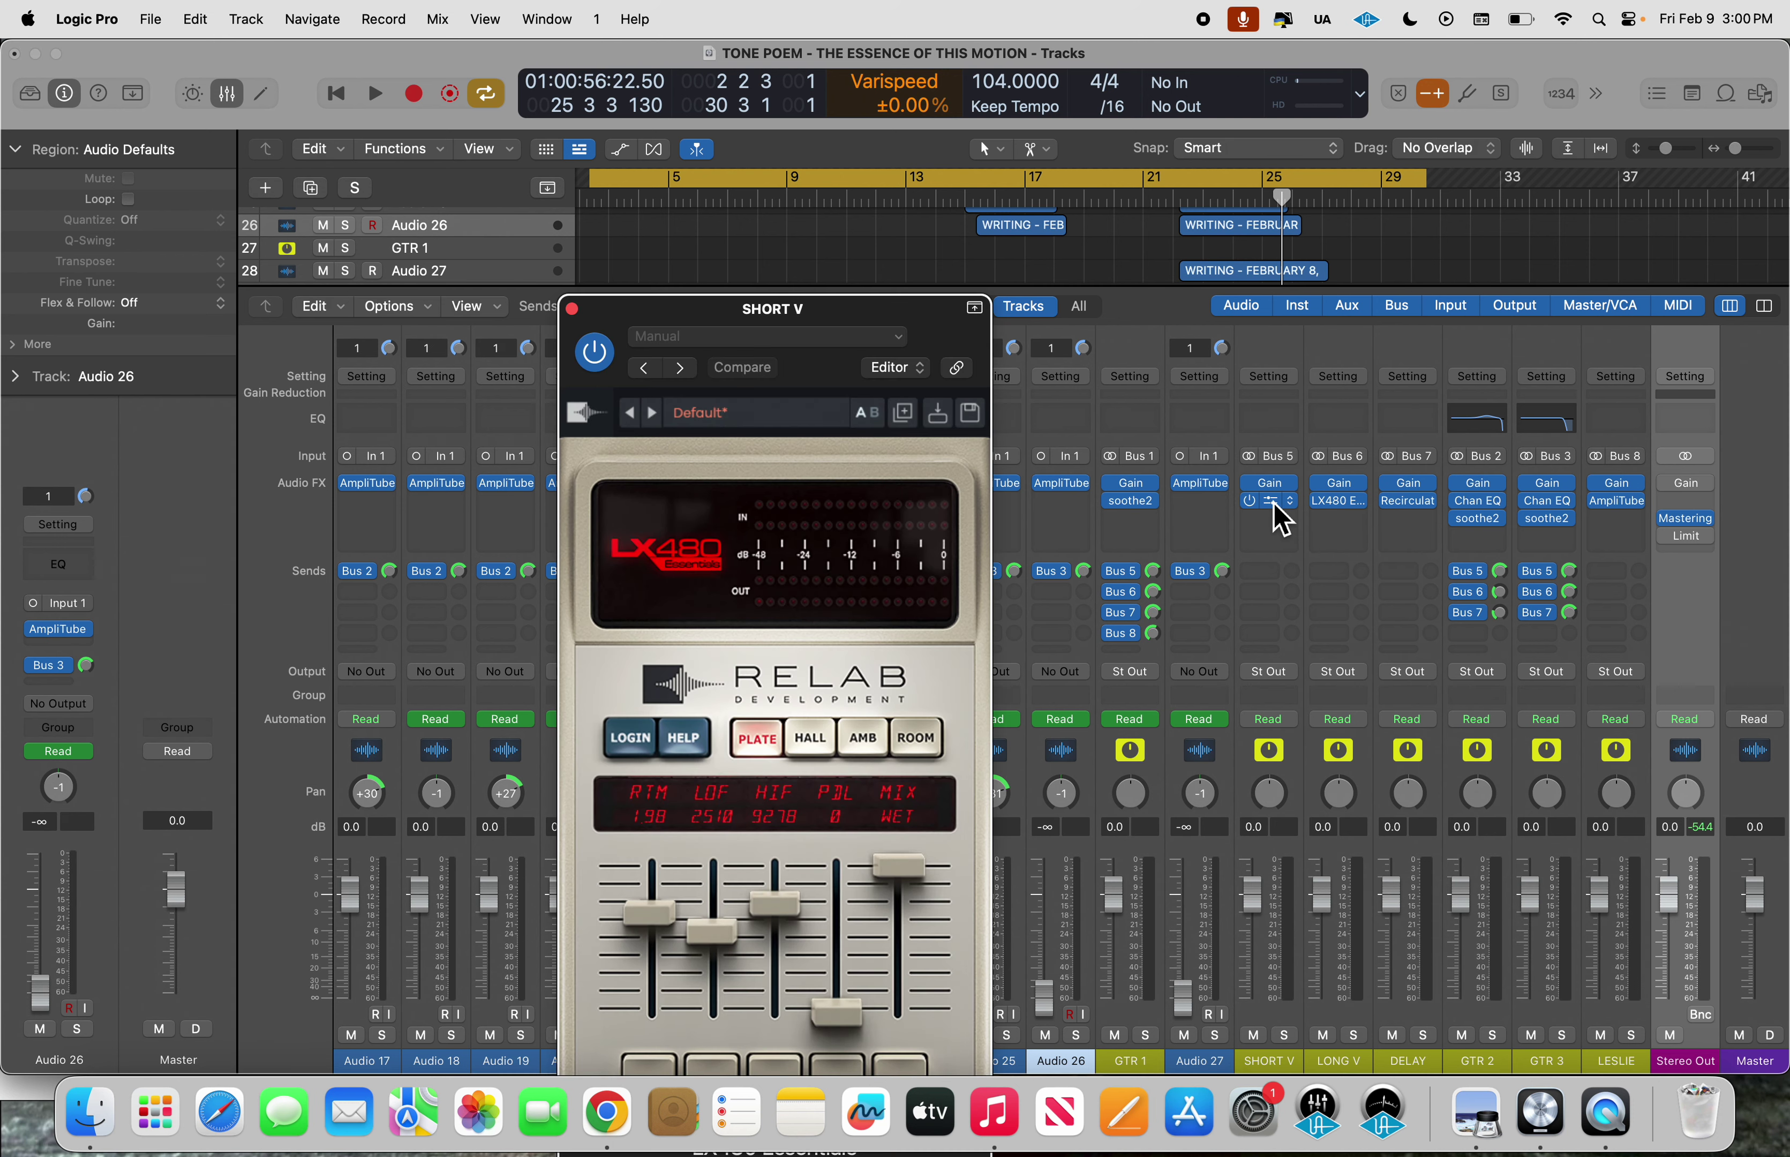
drag(795, 329, 808, 233)
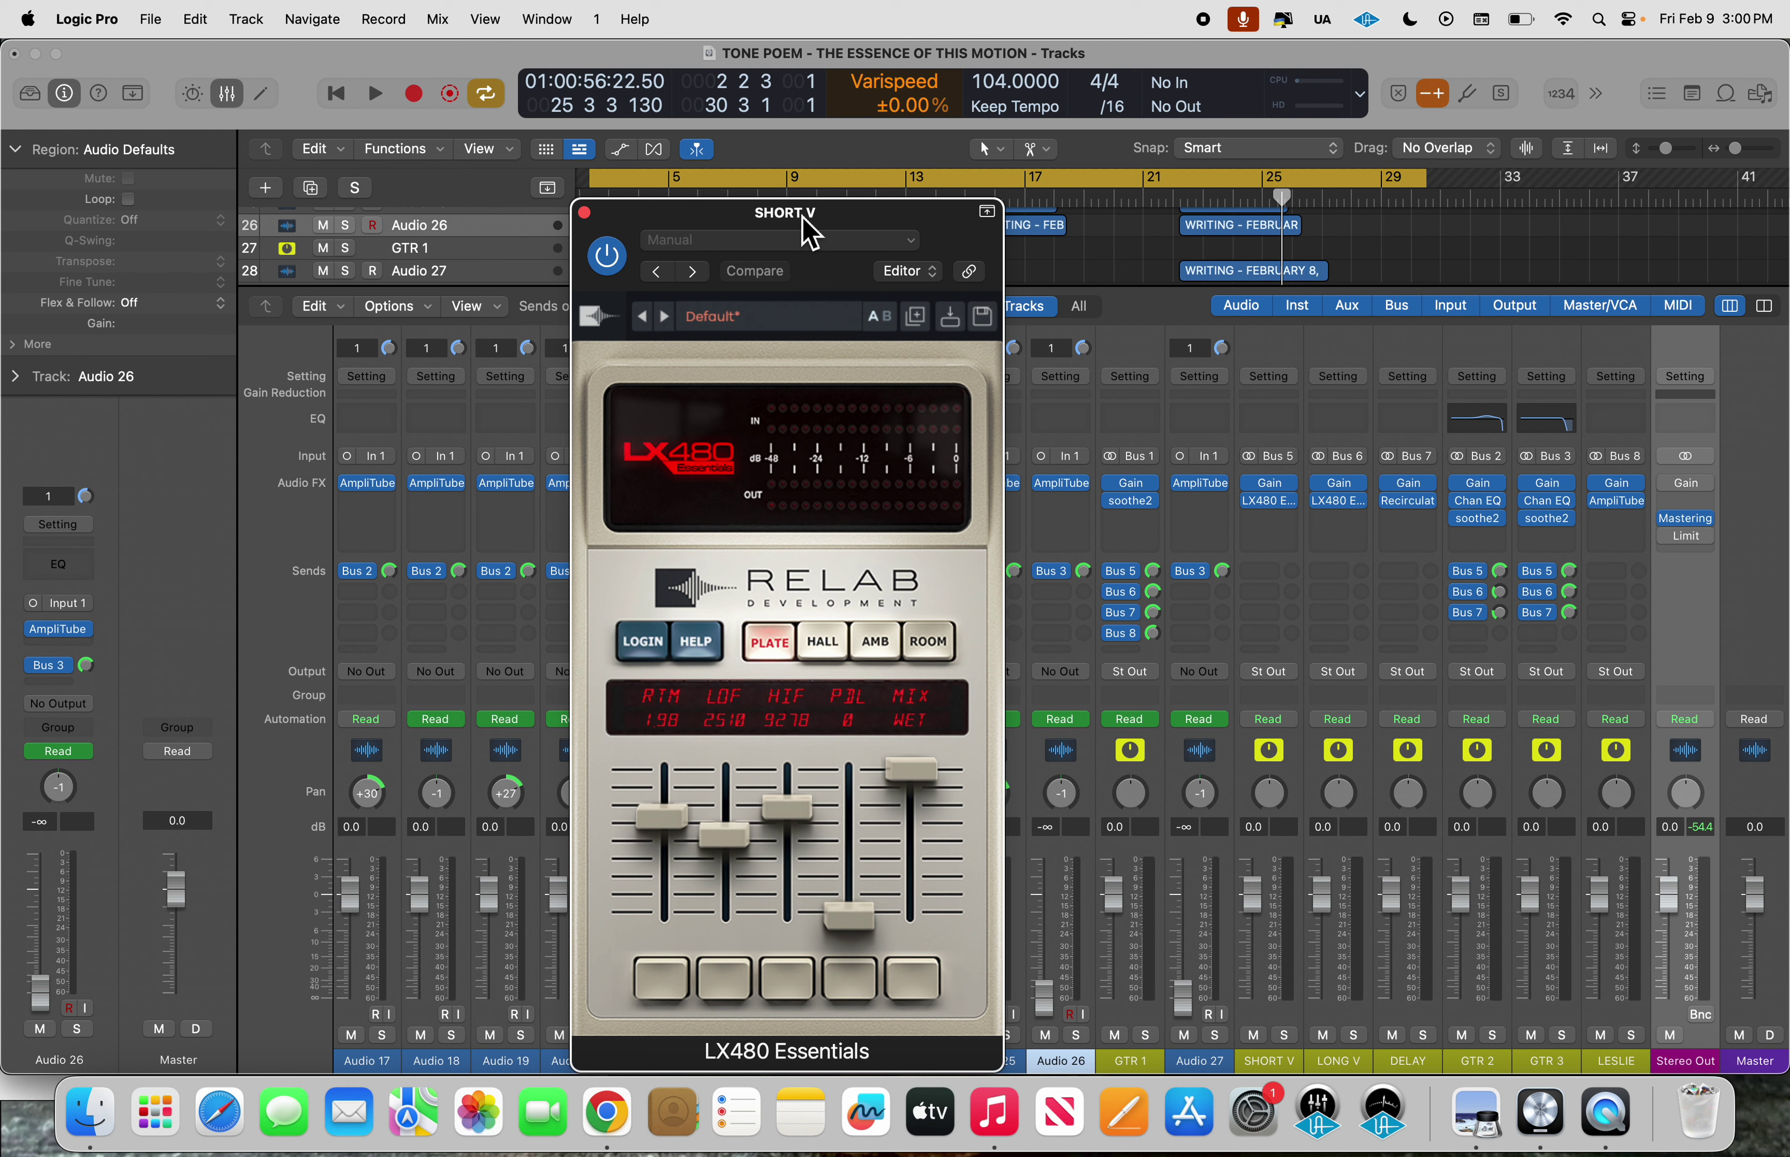
click(585, 213)
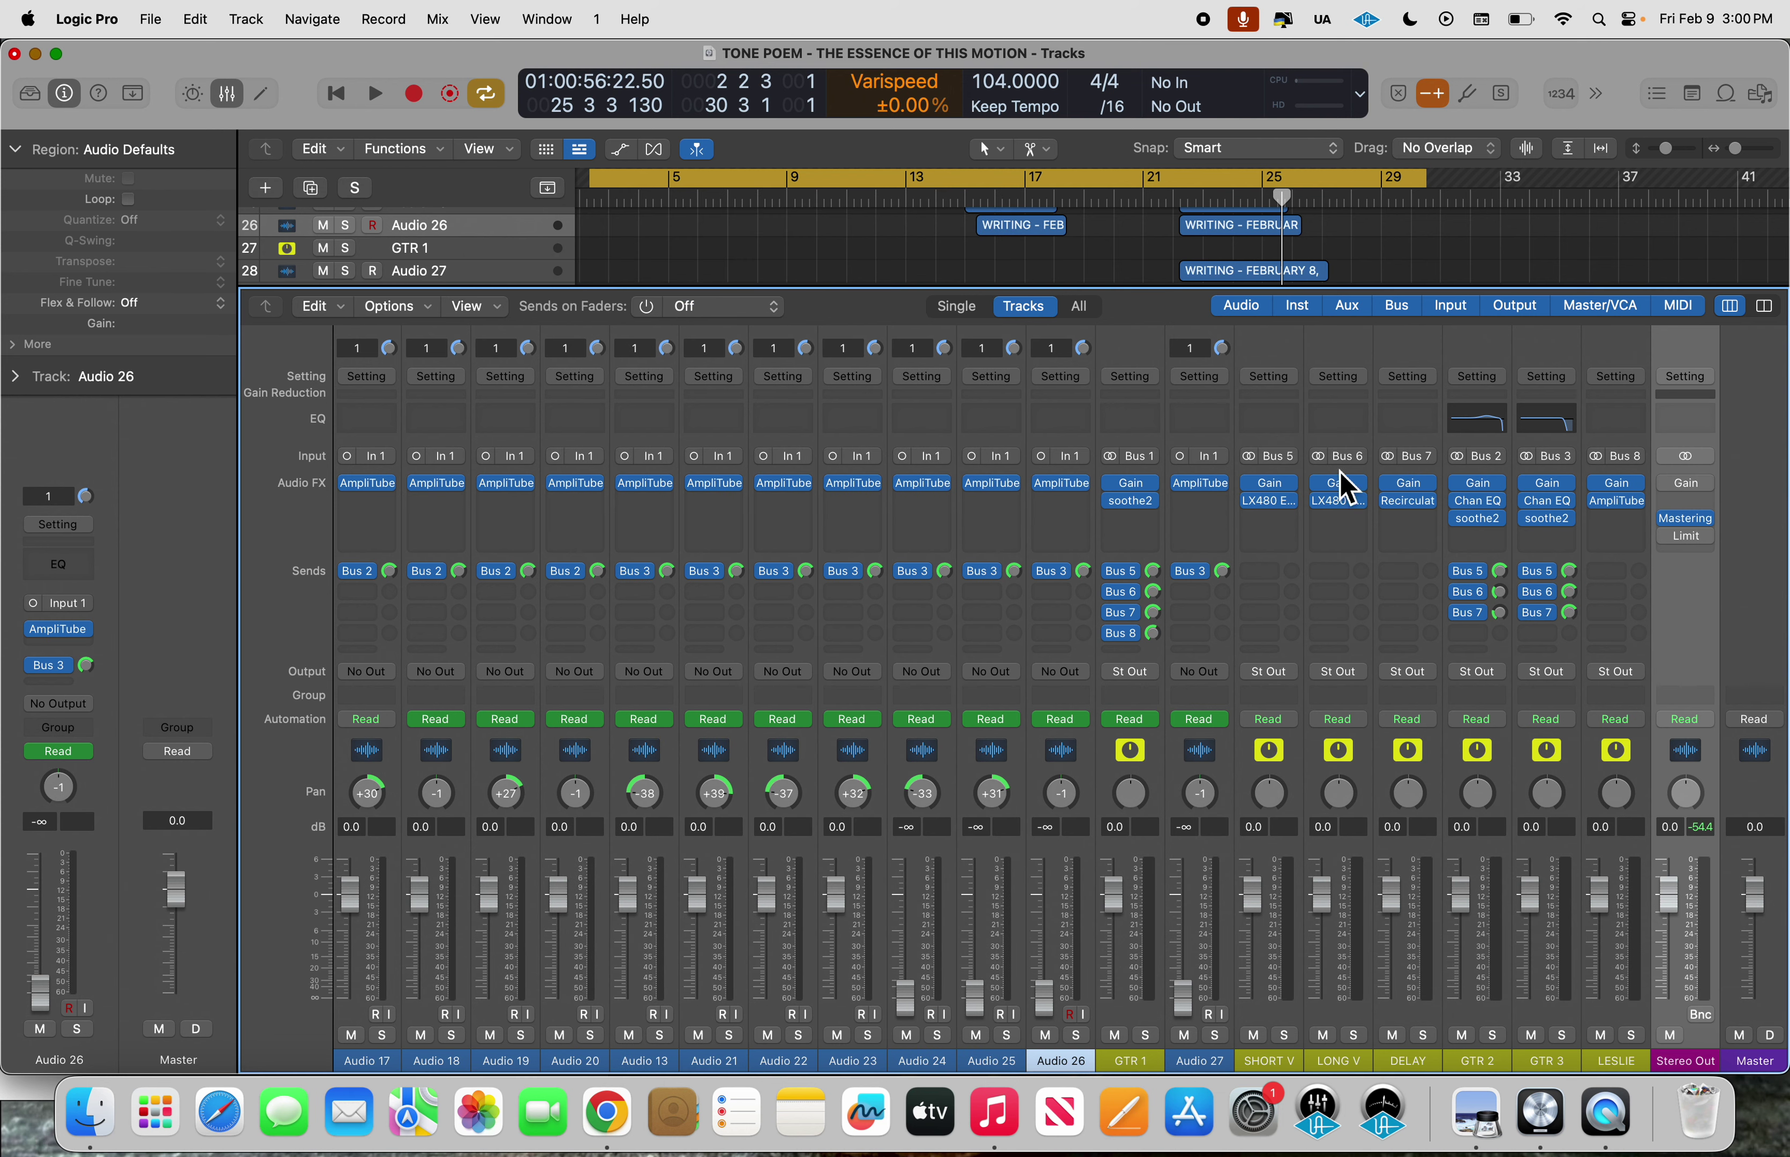
click(1414, 509)
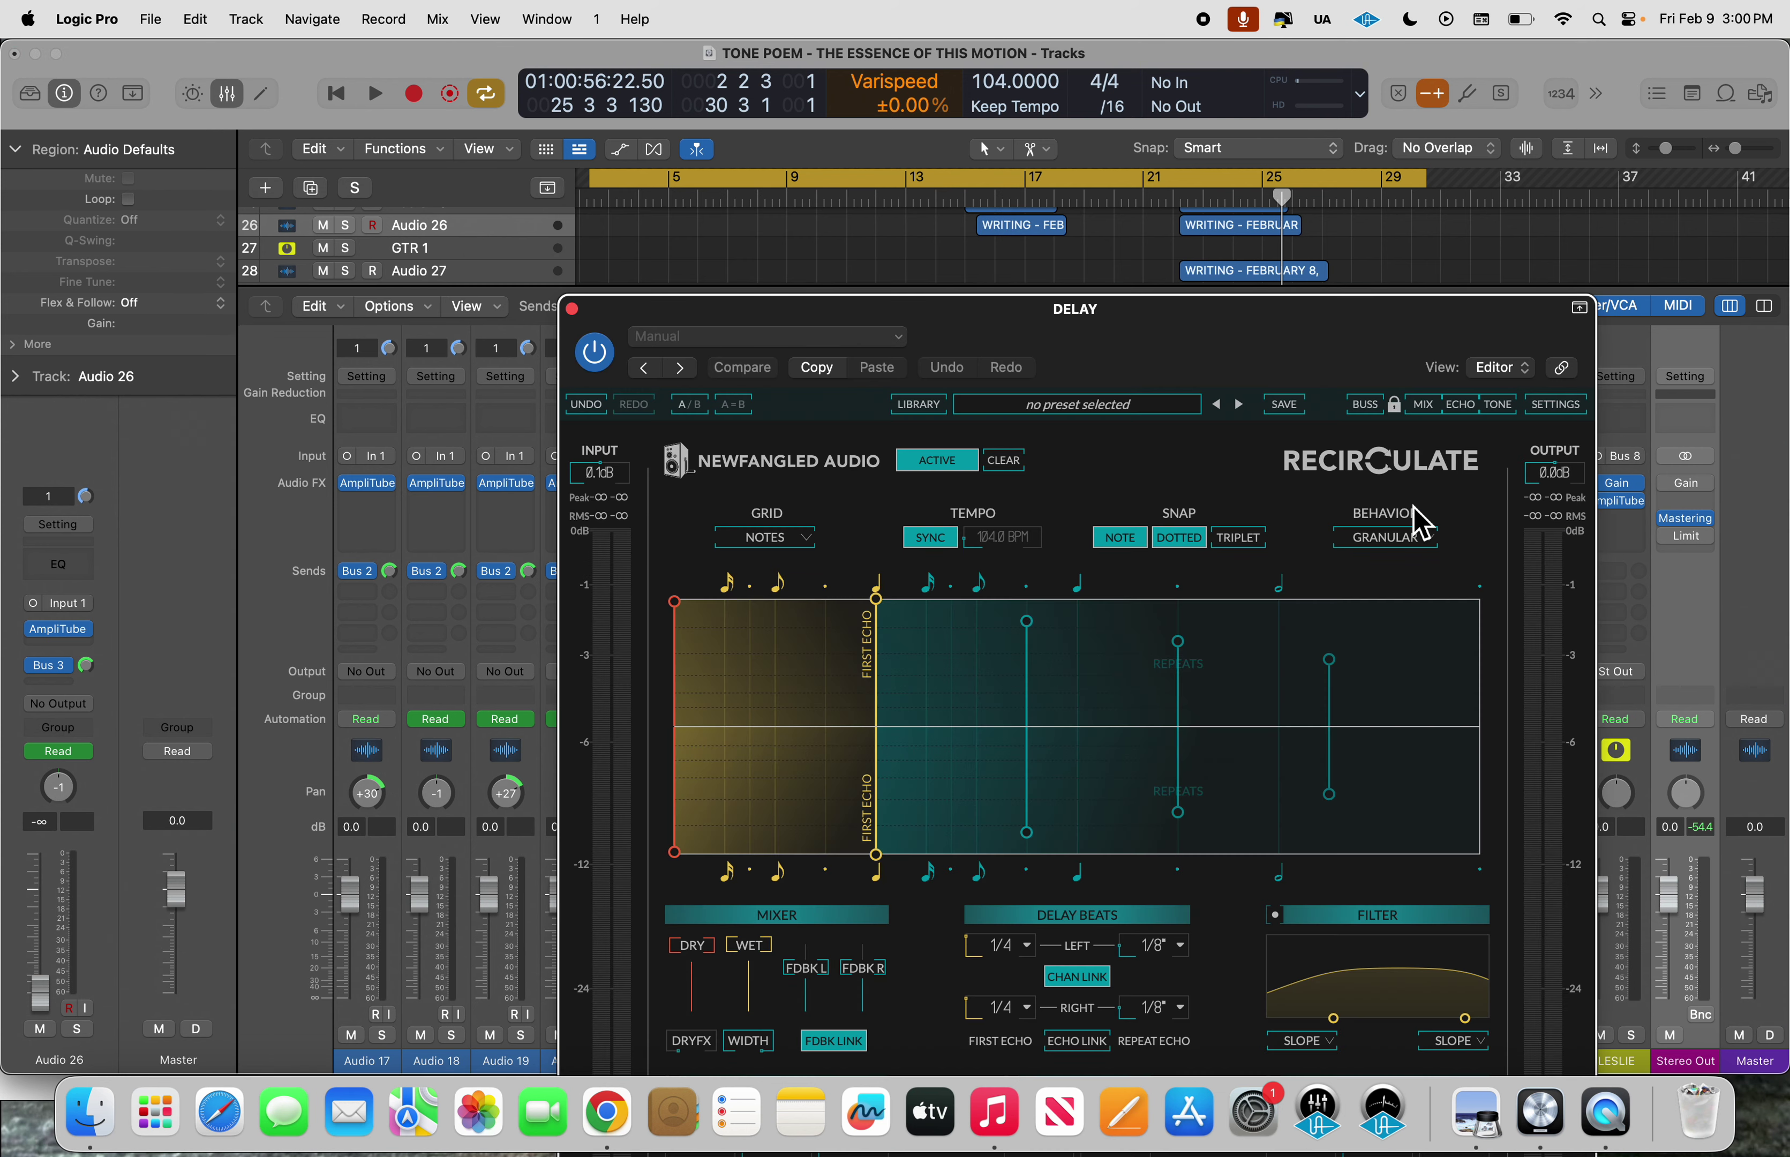
drag(1068, 342, 1075, 199)
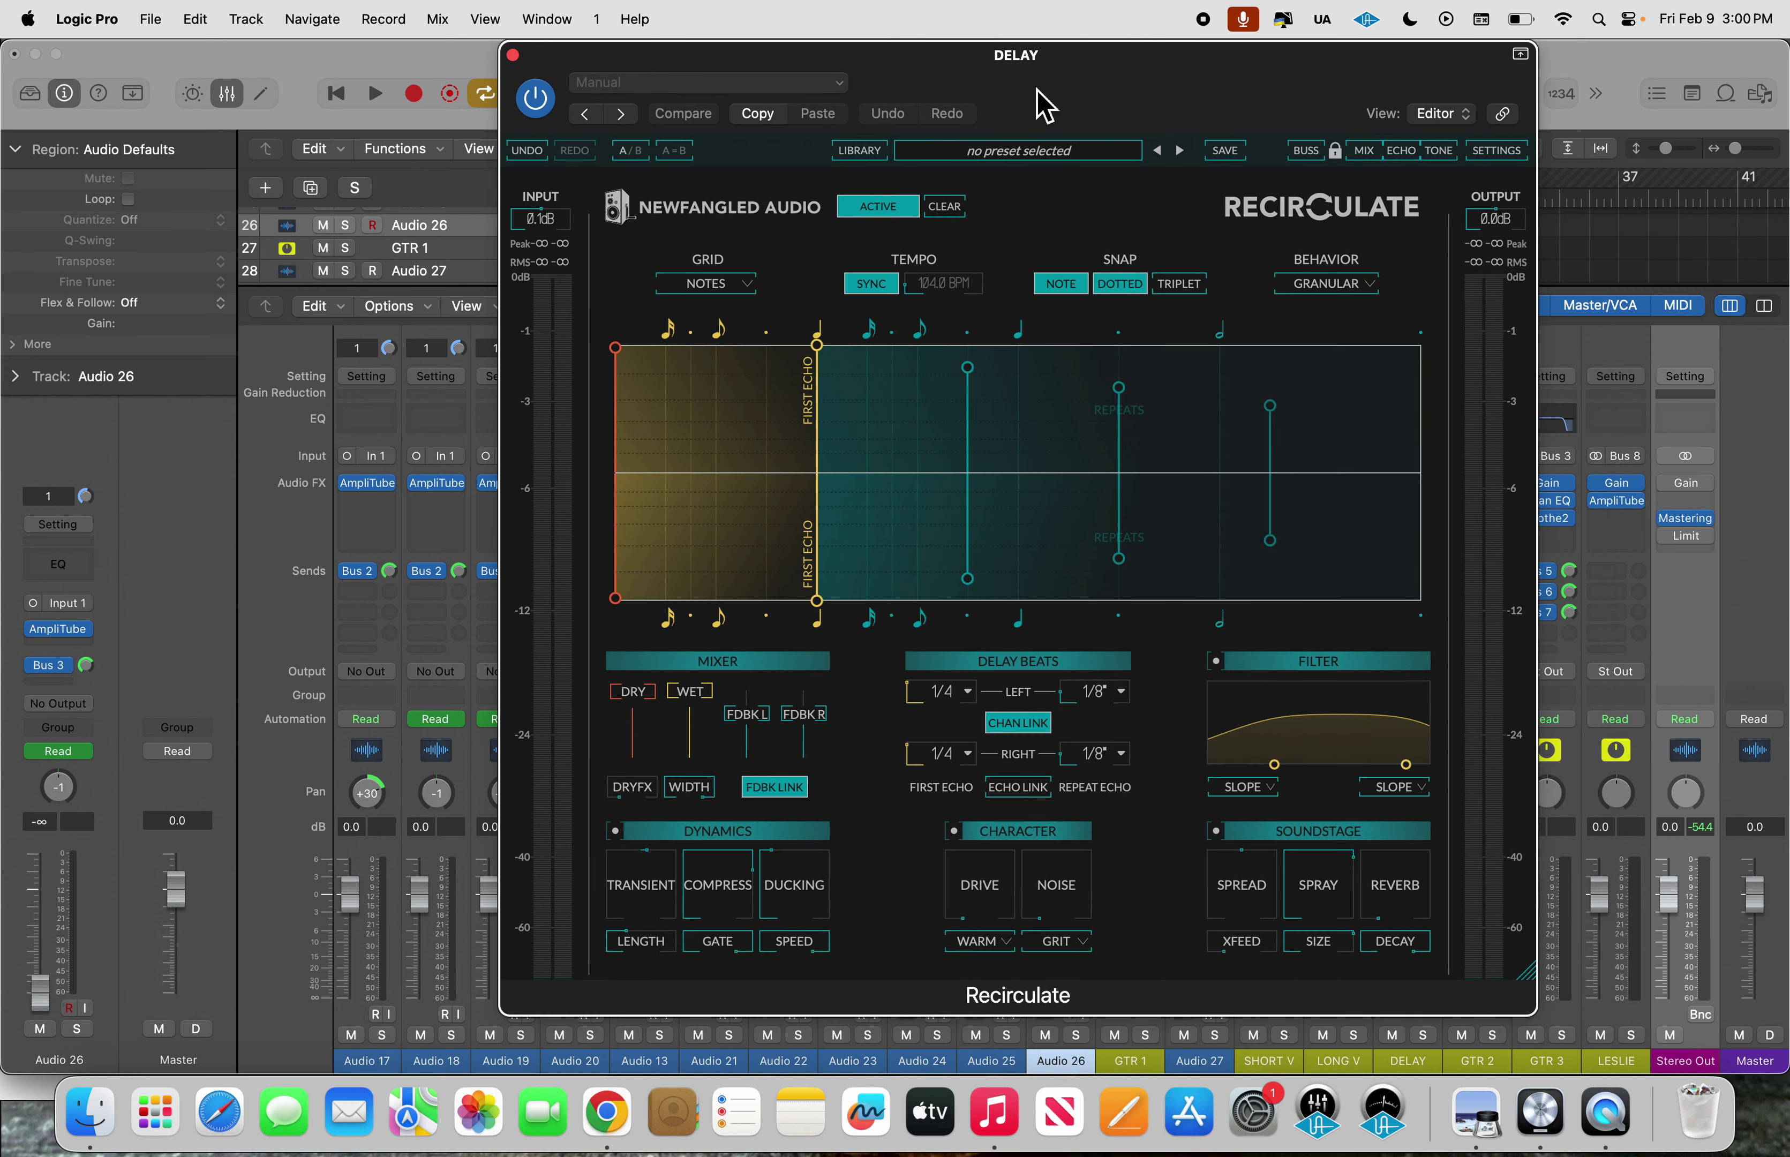
drag(1037, 91, 987, 95)
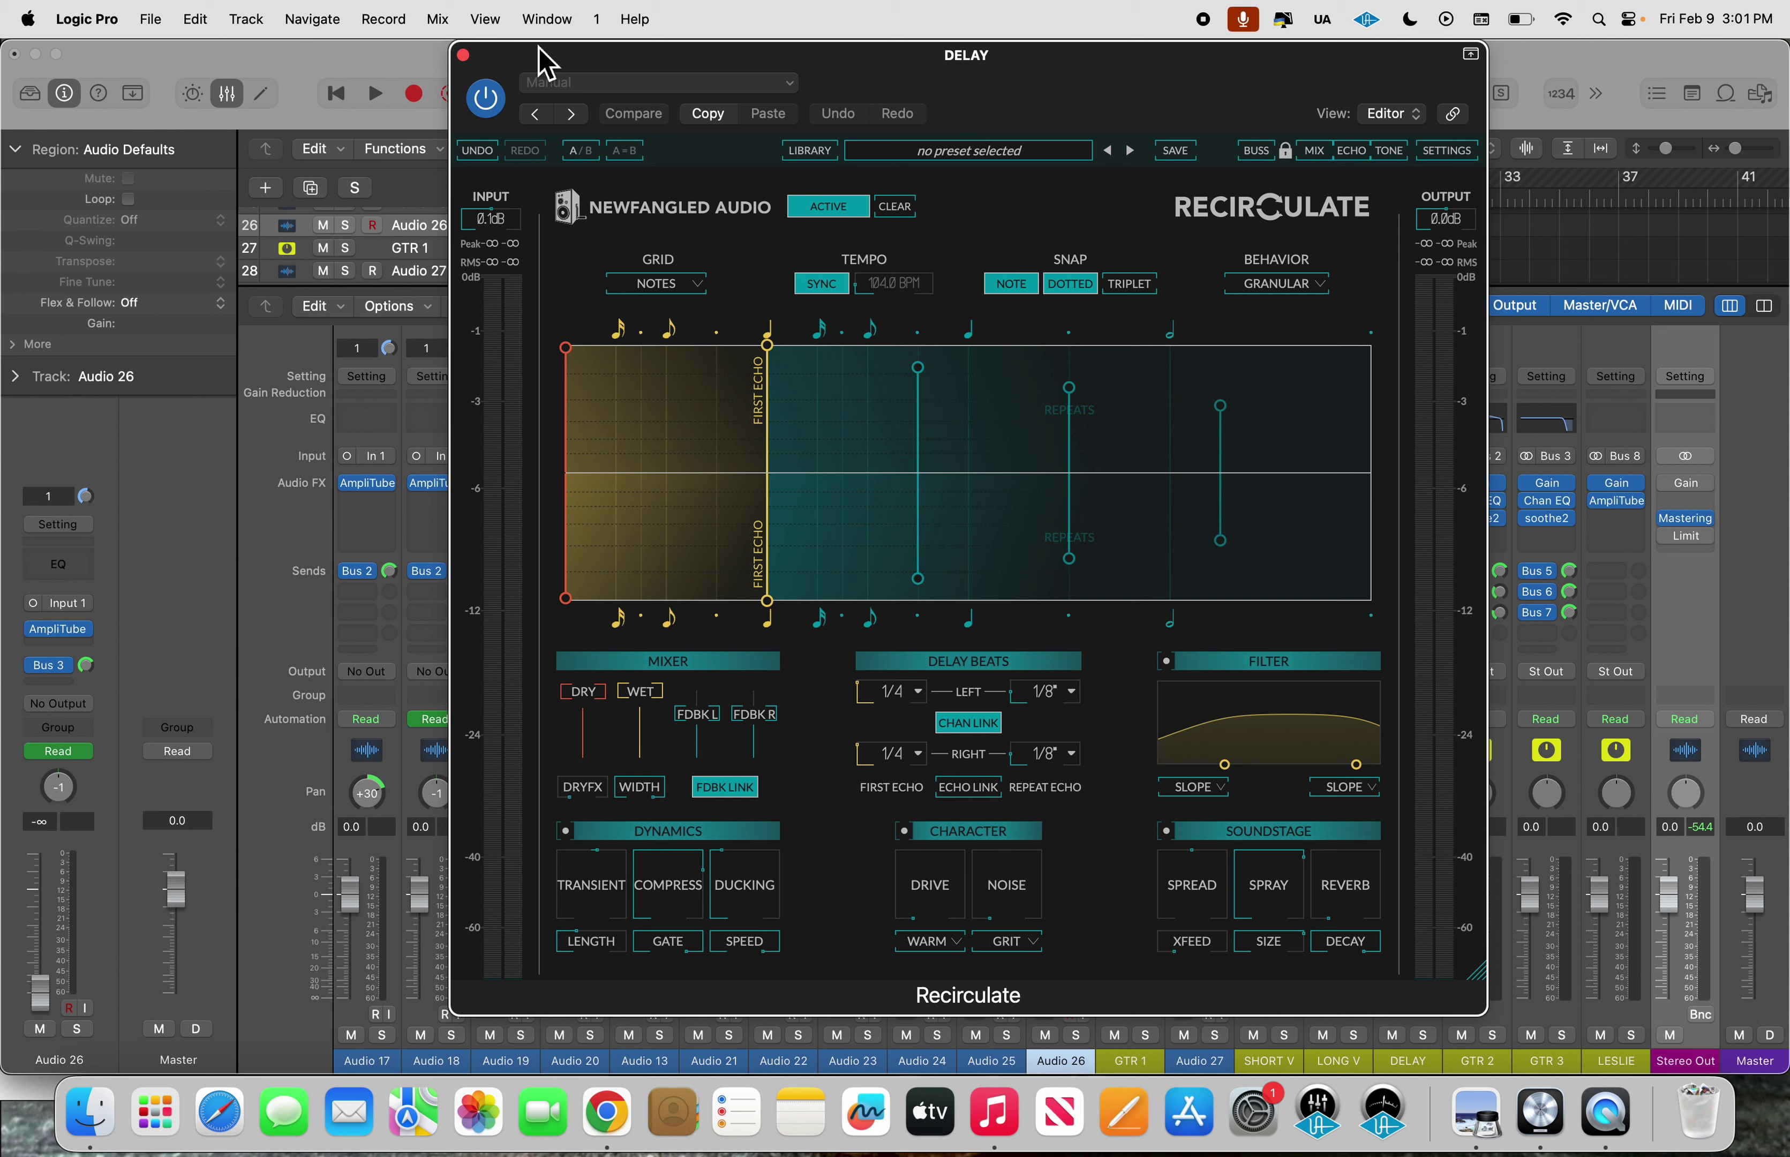
click(464, 55)
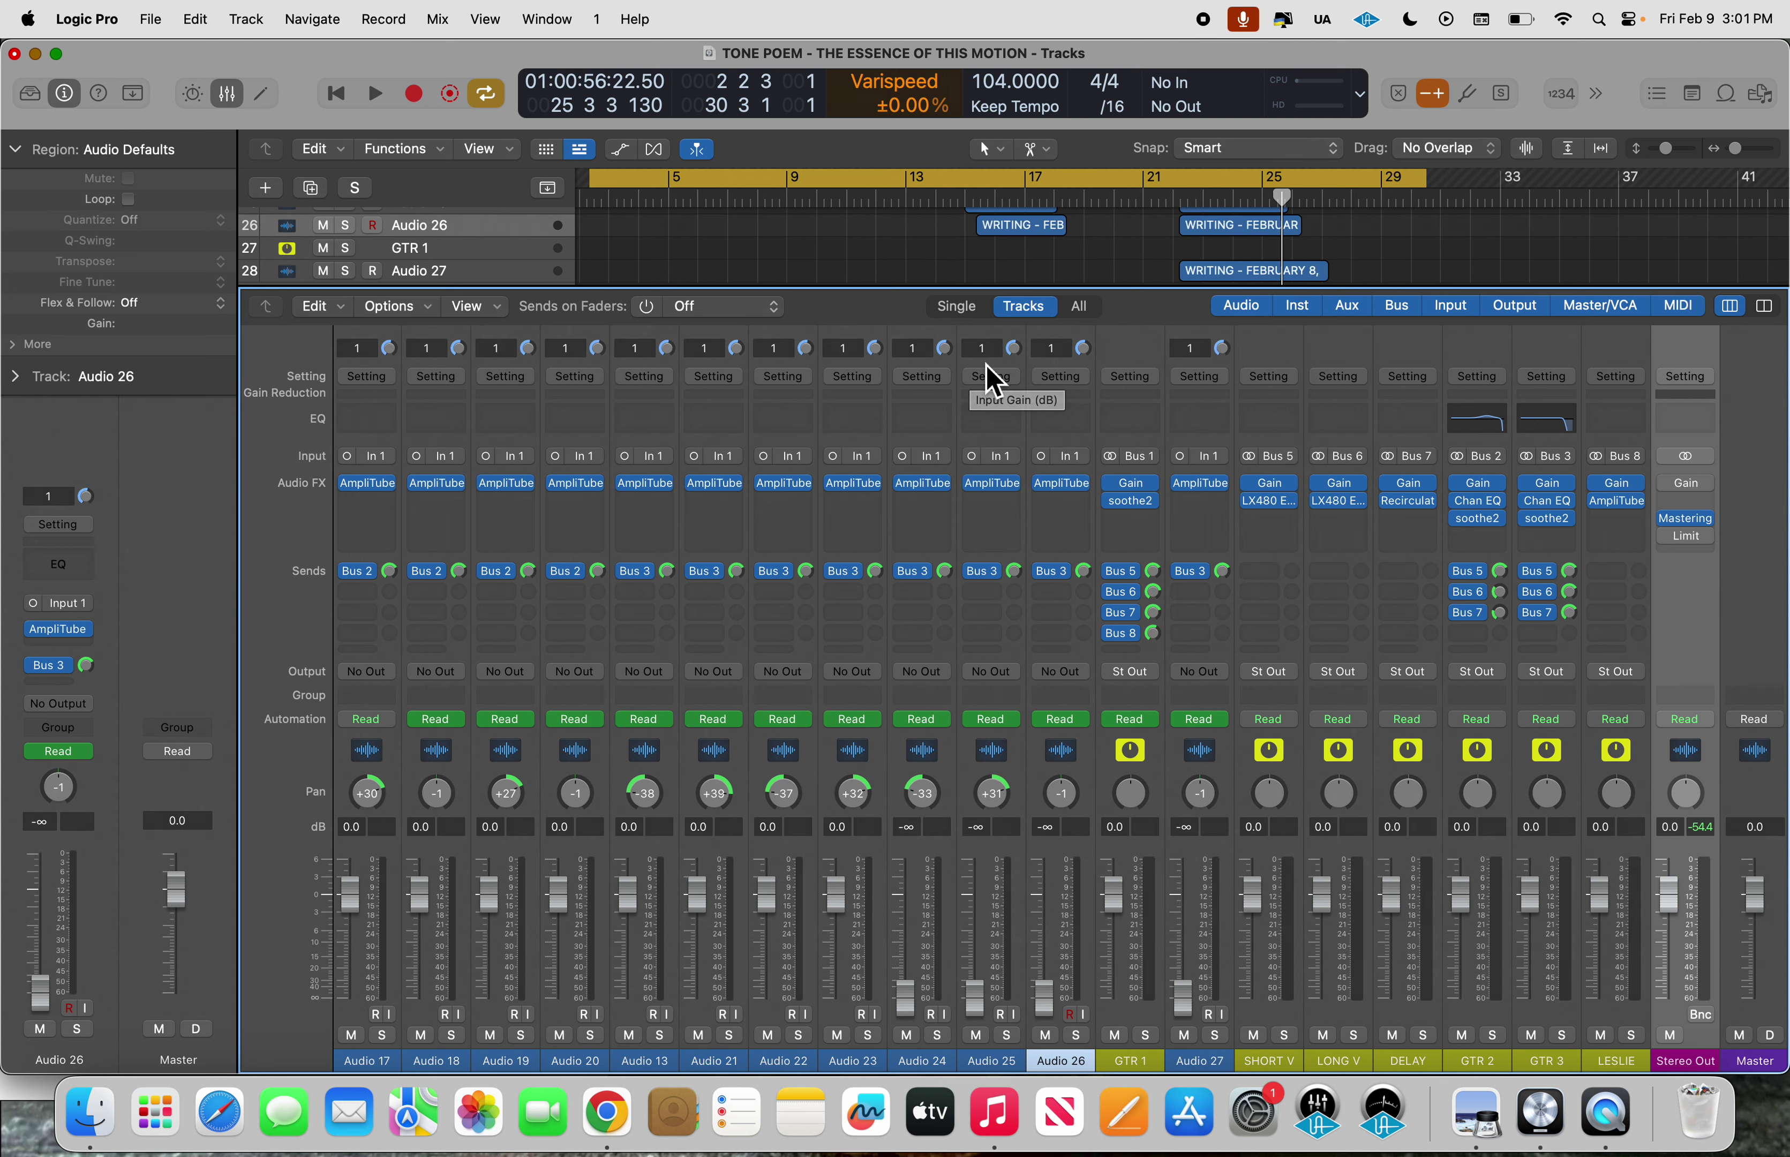
Move to the first audio tracks and bring Audio 6's AmpliTube 5 window into full view.
key(Down)
key(Down)
key(Down)
key(Down)
key(Down)
key(Down)
key(Down)
key(Down)
key(Up)
key(Up)
key(Up)
key(Up)
key(Up)
key(Up)
key(Up)
key(Up)
key(Up)
key(Up)
key(Up)
key(Up)
key(Up)
key(Up)
key(Up)
key(Up)
key(Up)
key(Up)
key(Up)
key(Up)
key(Up)
key(Up)
key(Up)
key(Up)
key(Up)
key(Up)
key(Up)
key(Up)
key(Up)
key(Up)
key(Up)
key(Up)
key(Up)
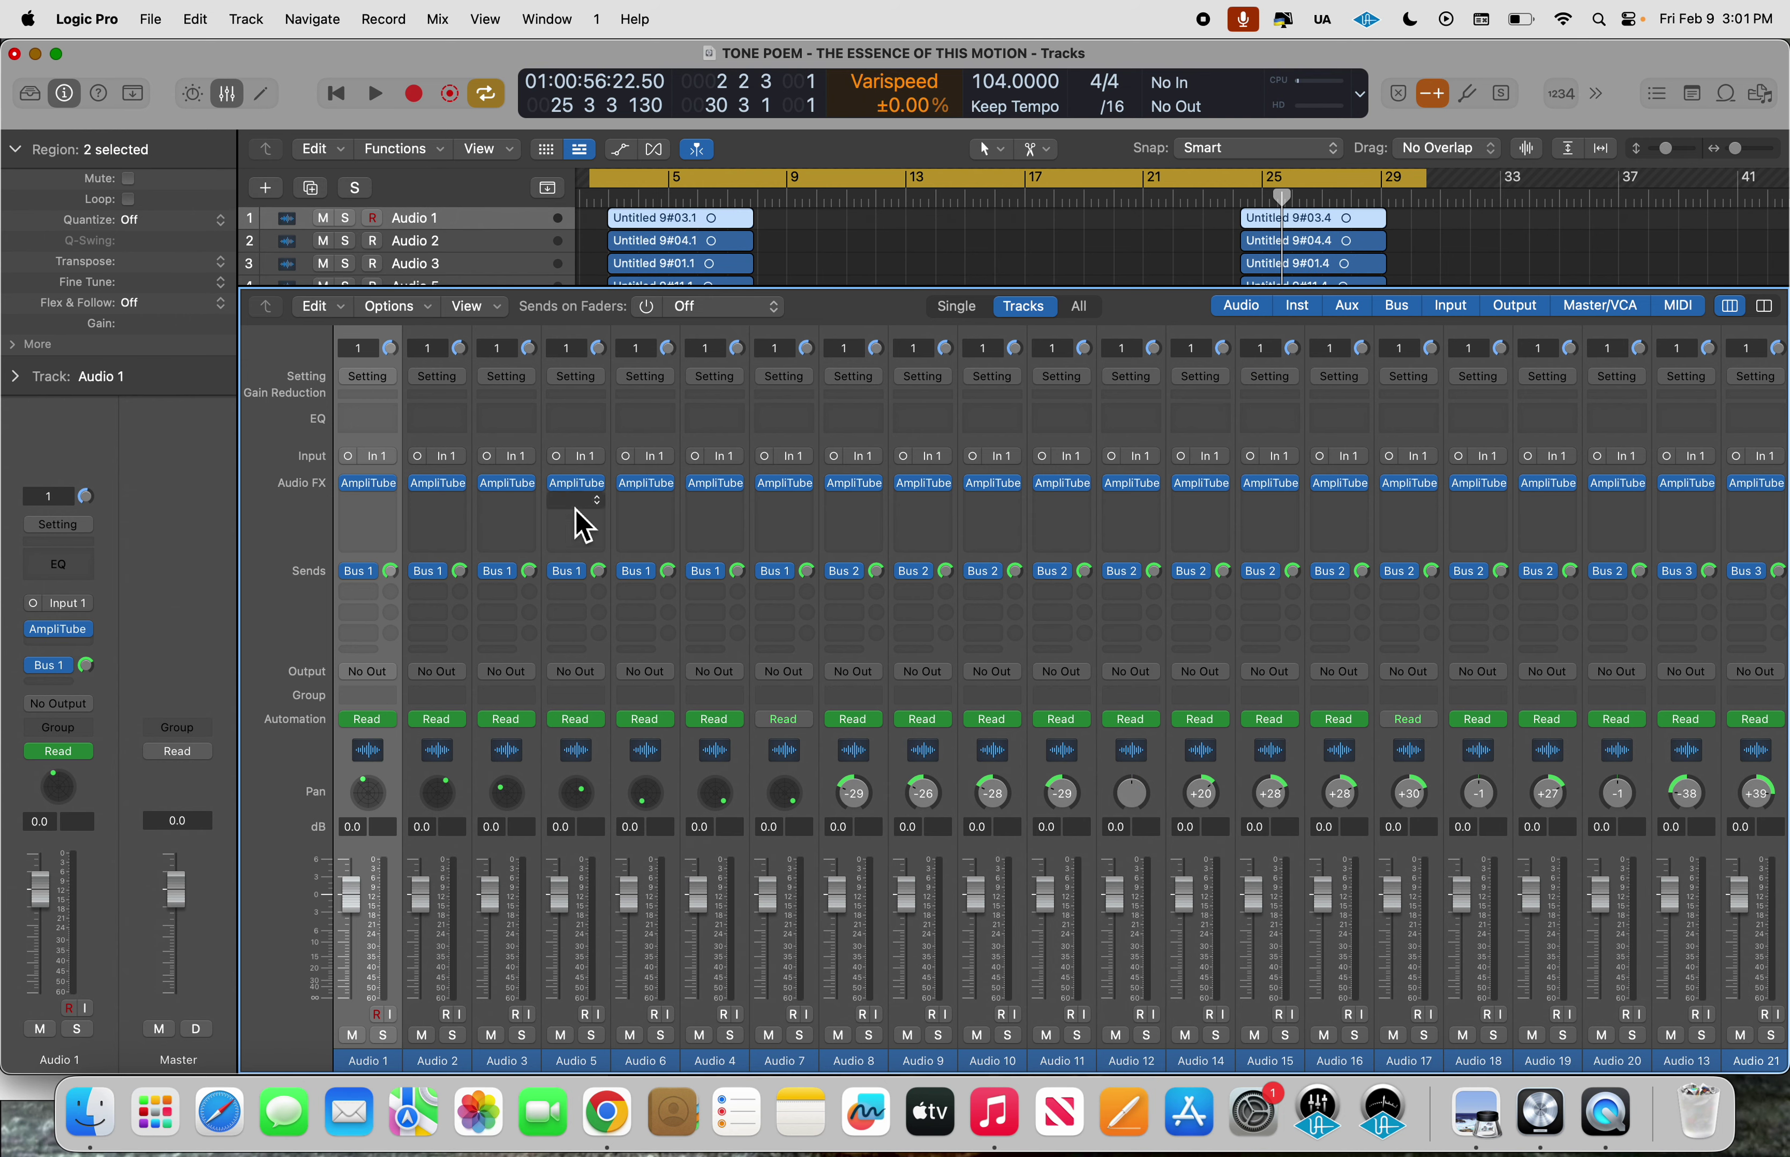
click(650, 490)
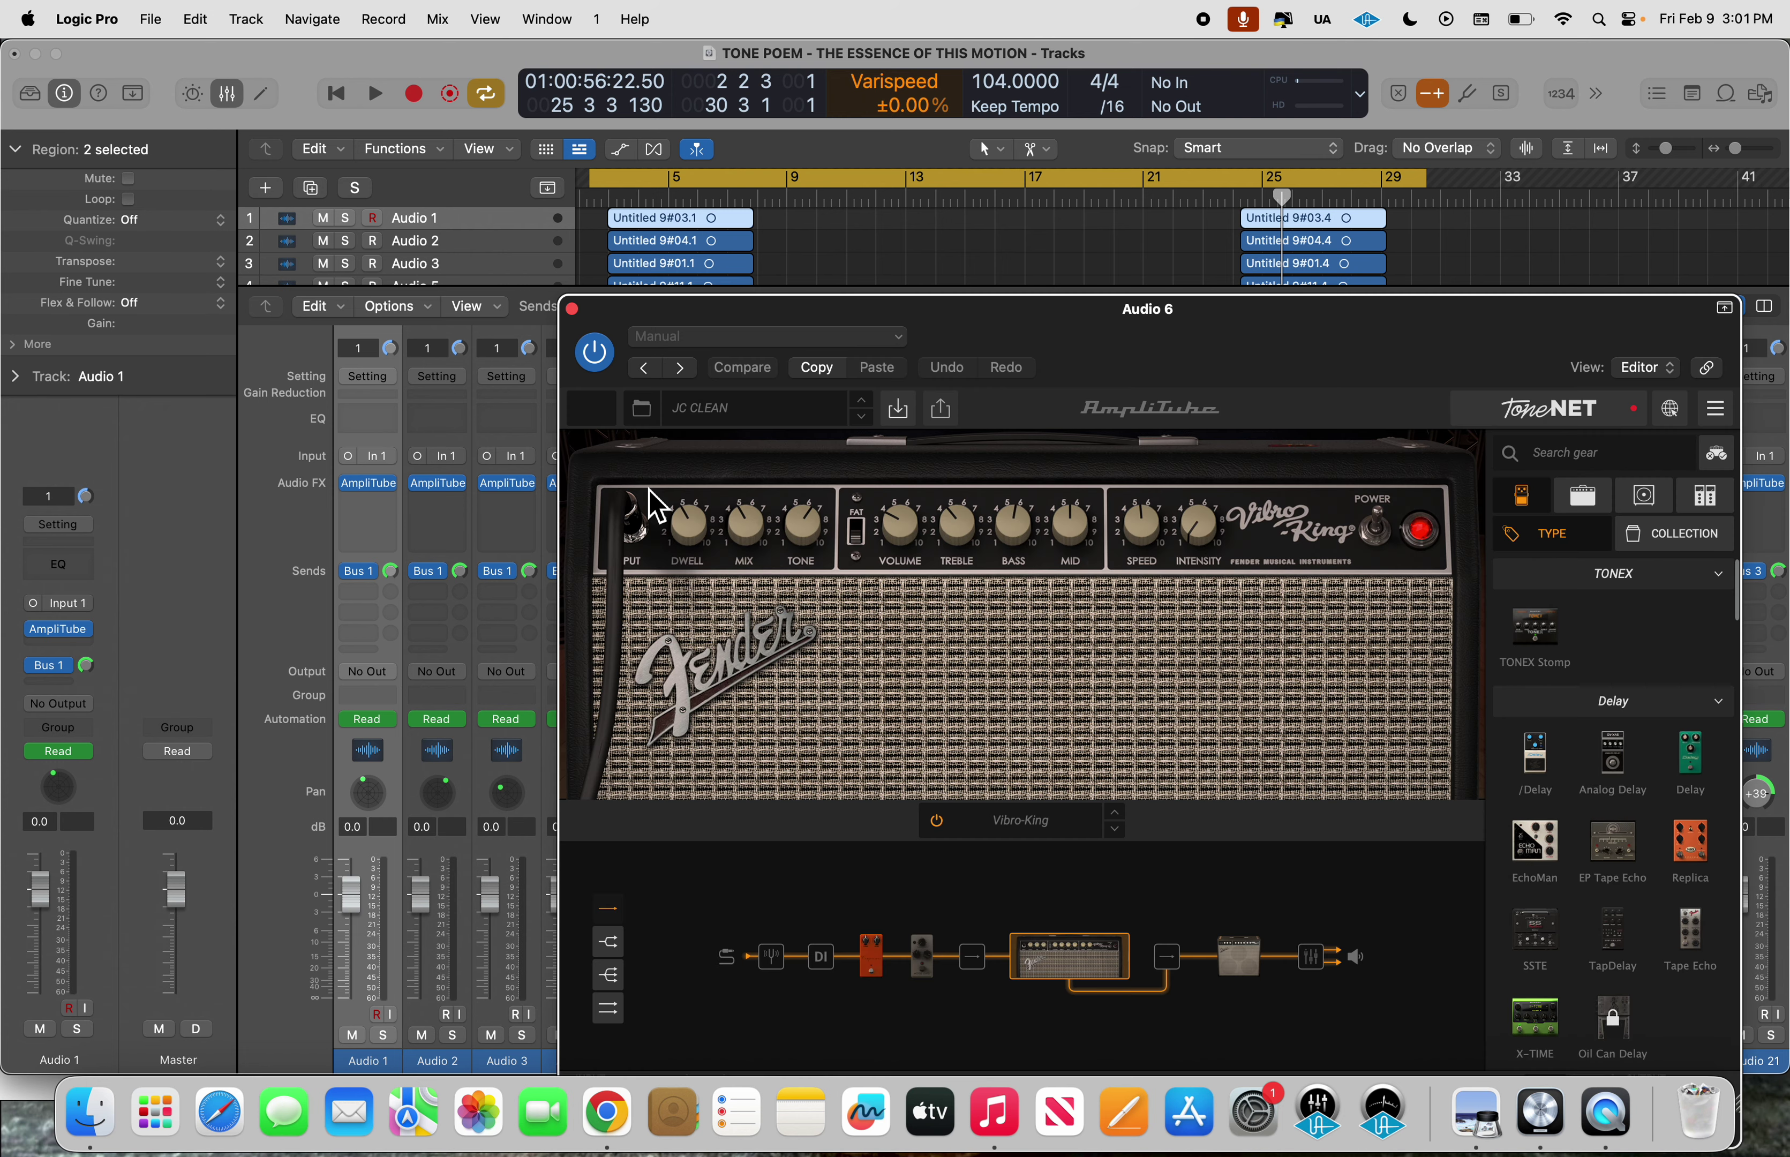
drag(1071, 340, 1051, 252)
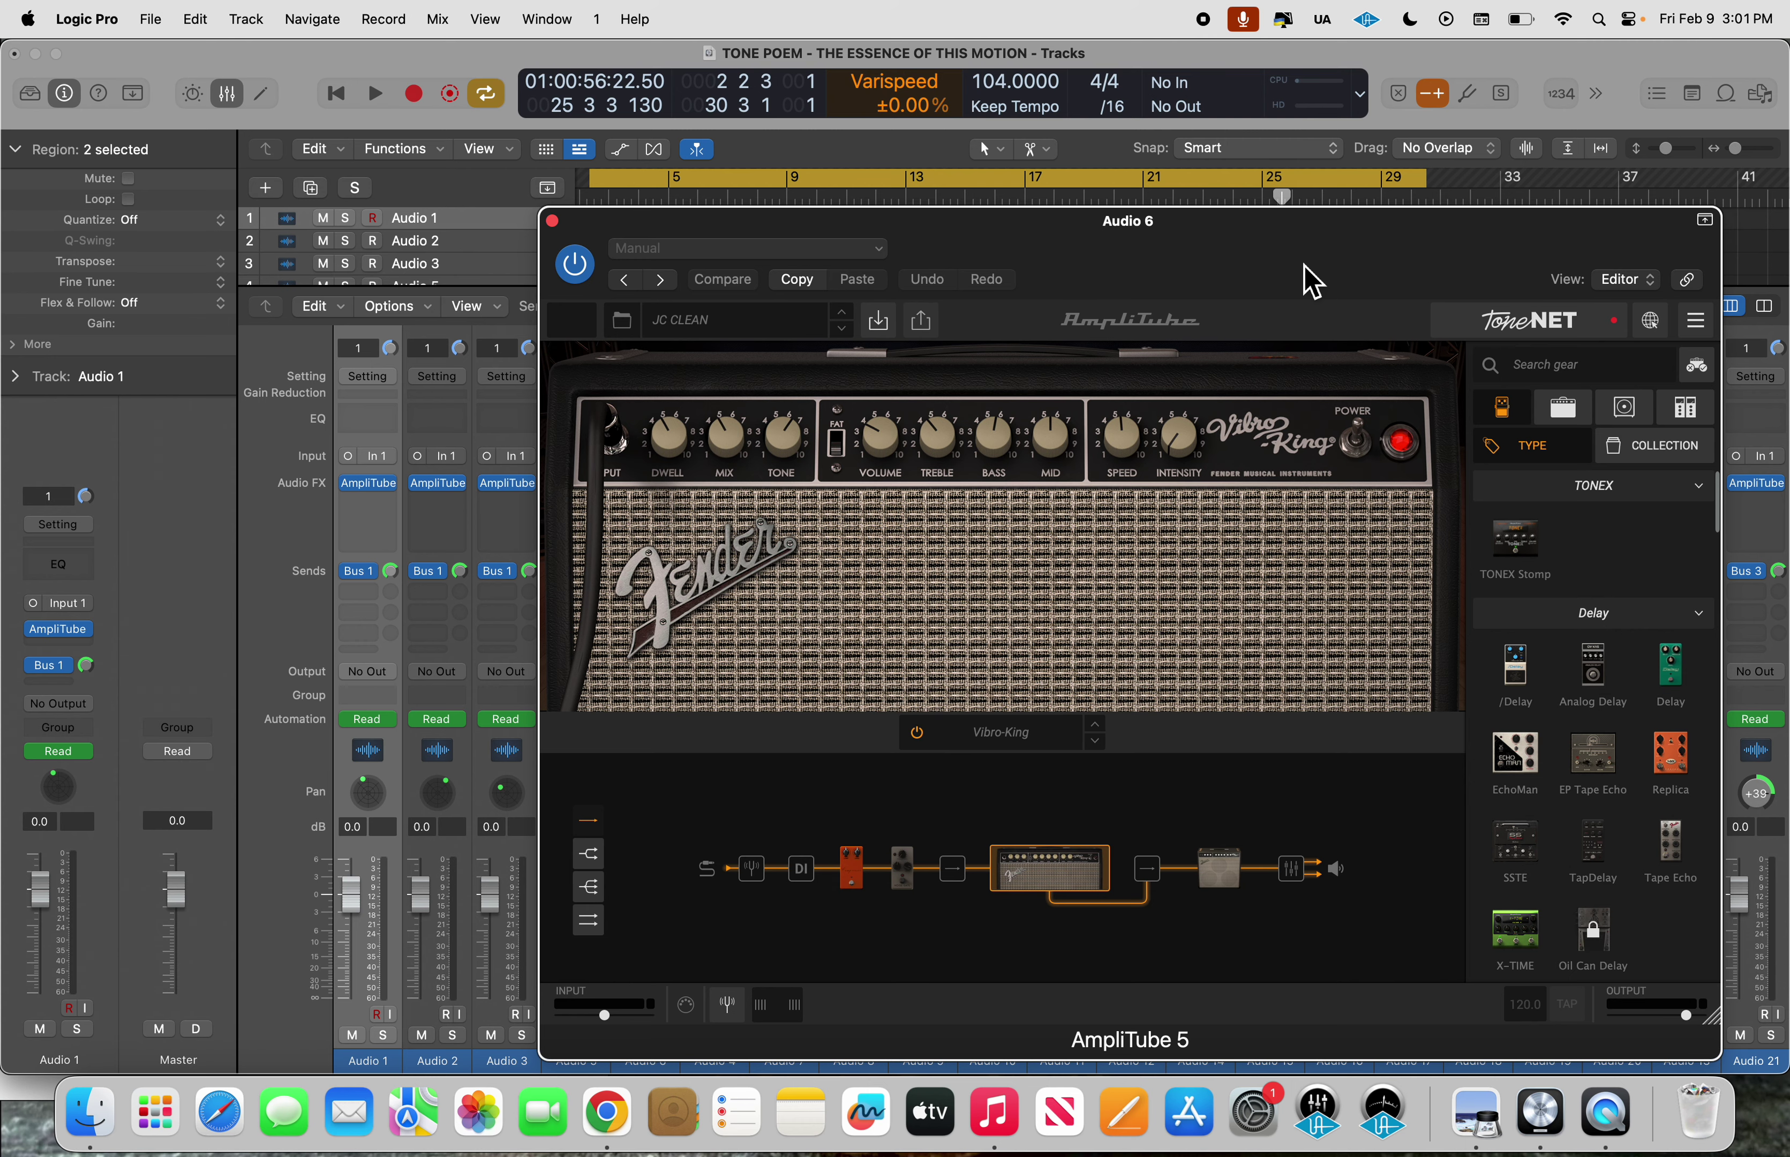
drag(1302, 280, 1166, 189)
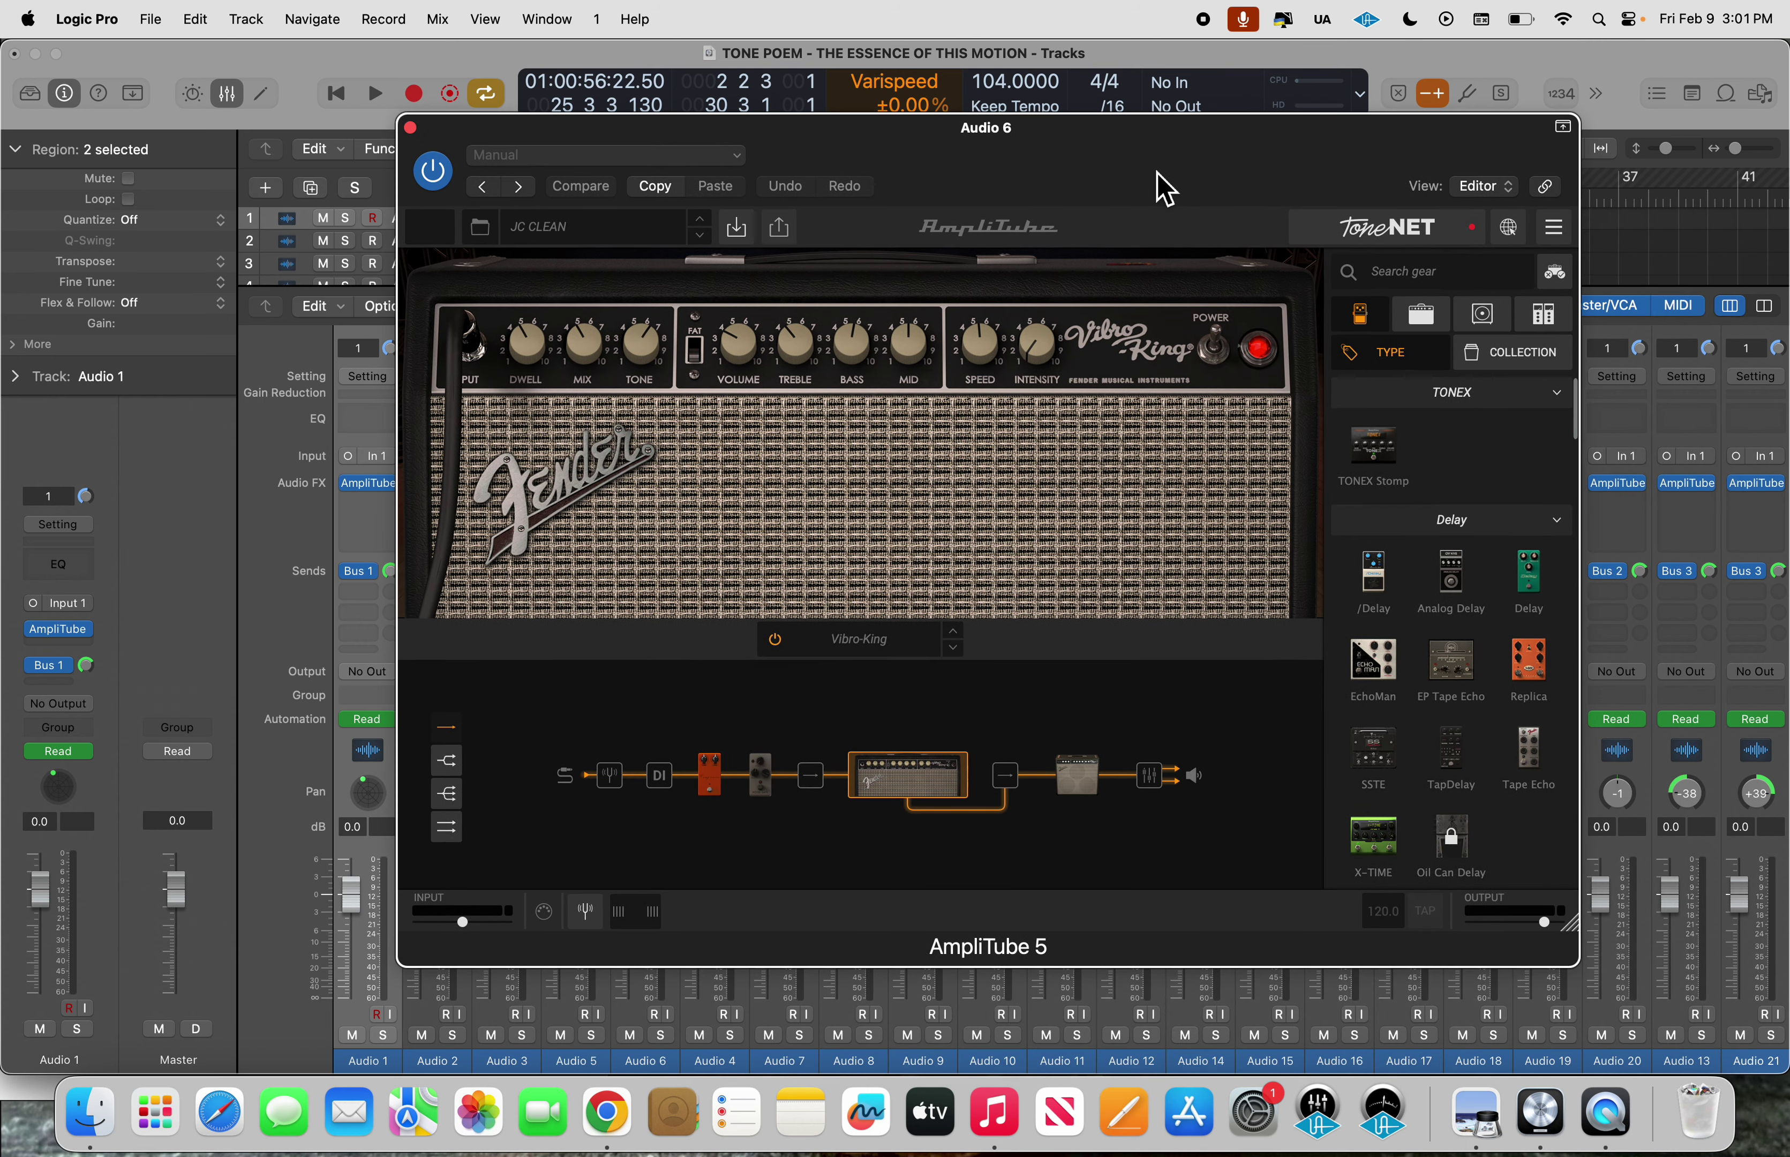
Inspect Audio 6's amp, Compressor and Noise Gate pedals, and Vibro-King cabinet, then close AmpliTube.
click(949, 786)
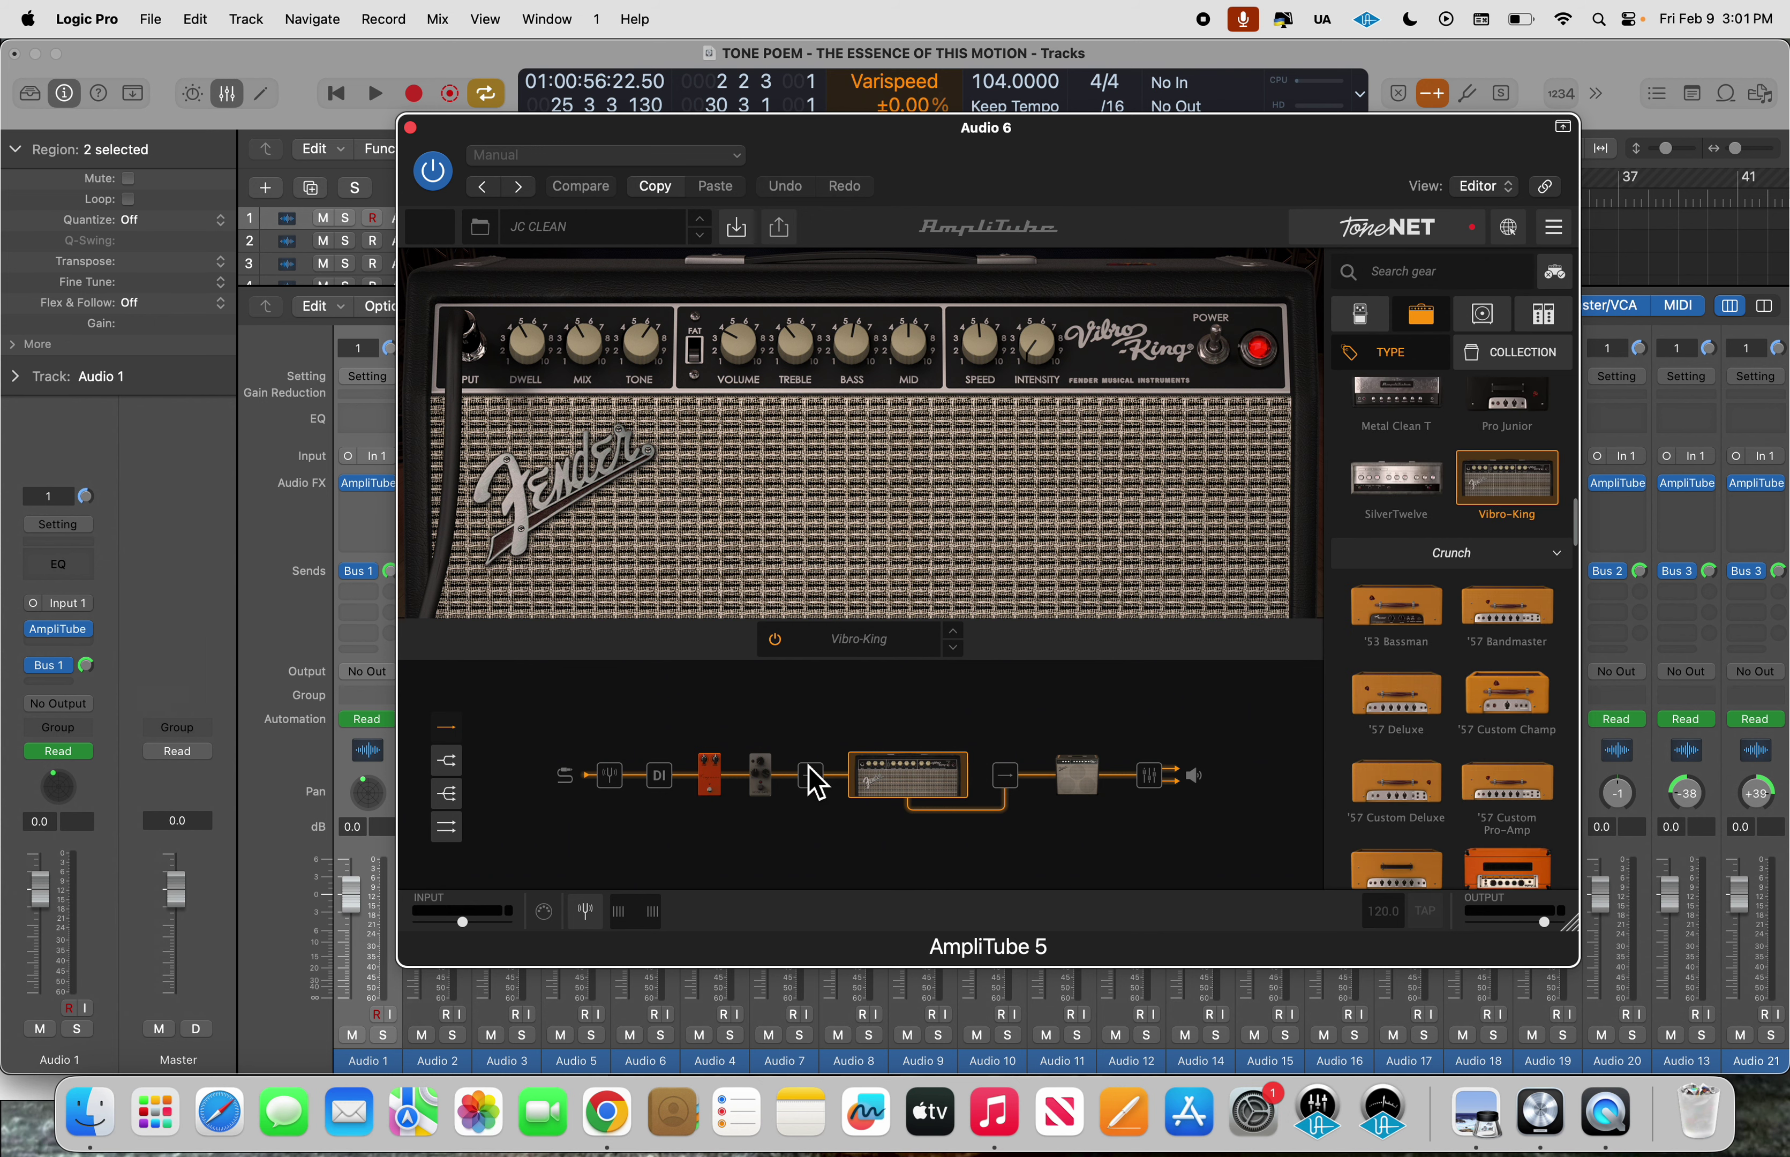
click(768, 784)
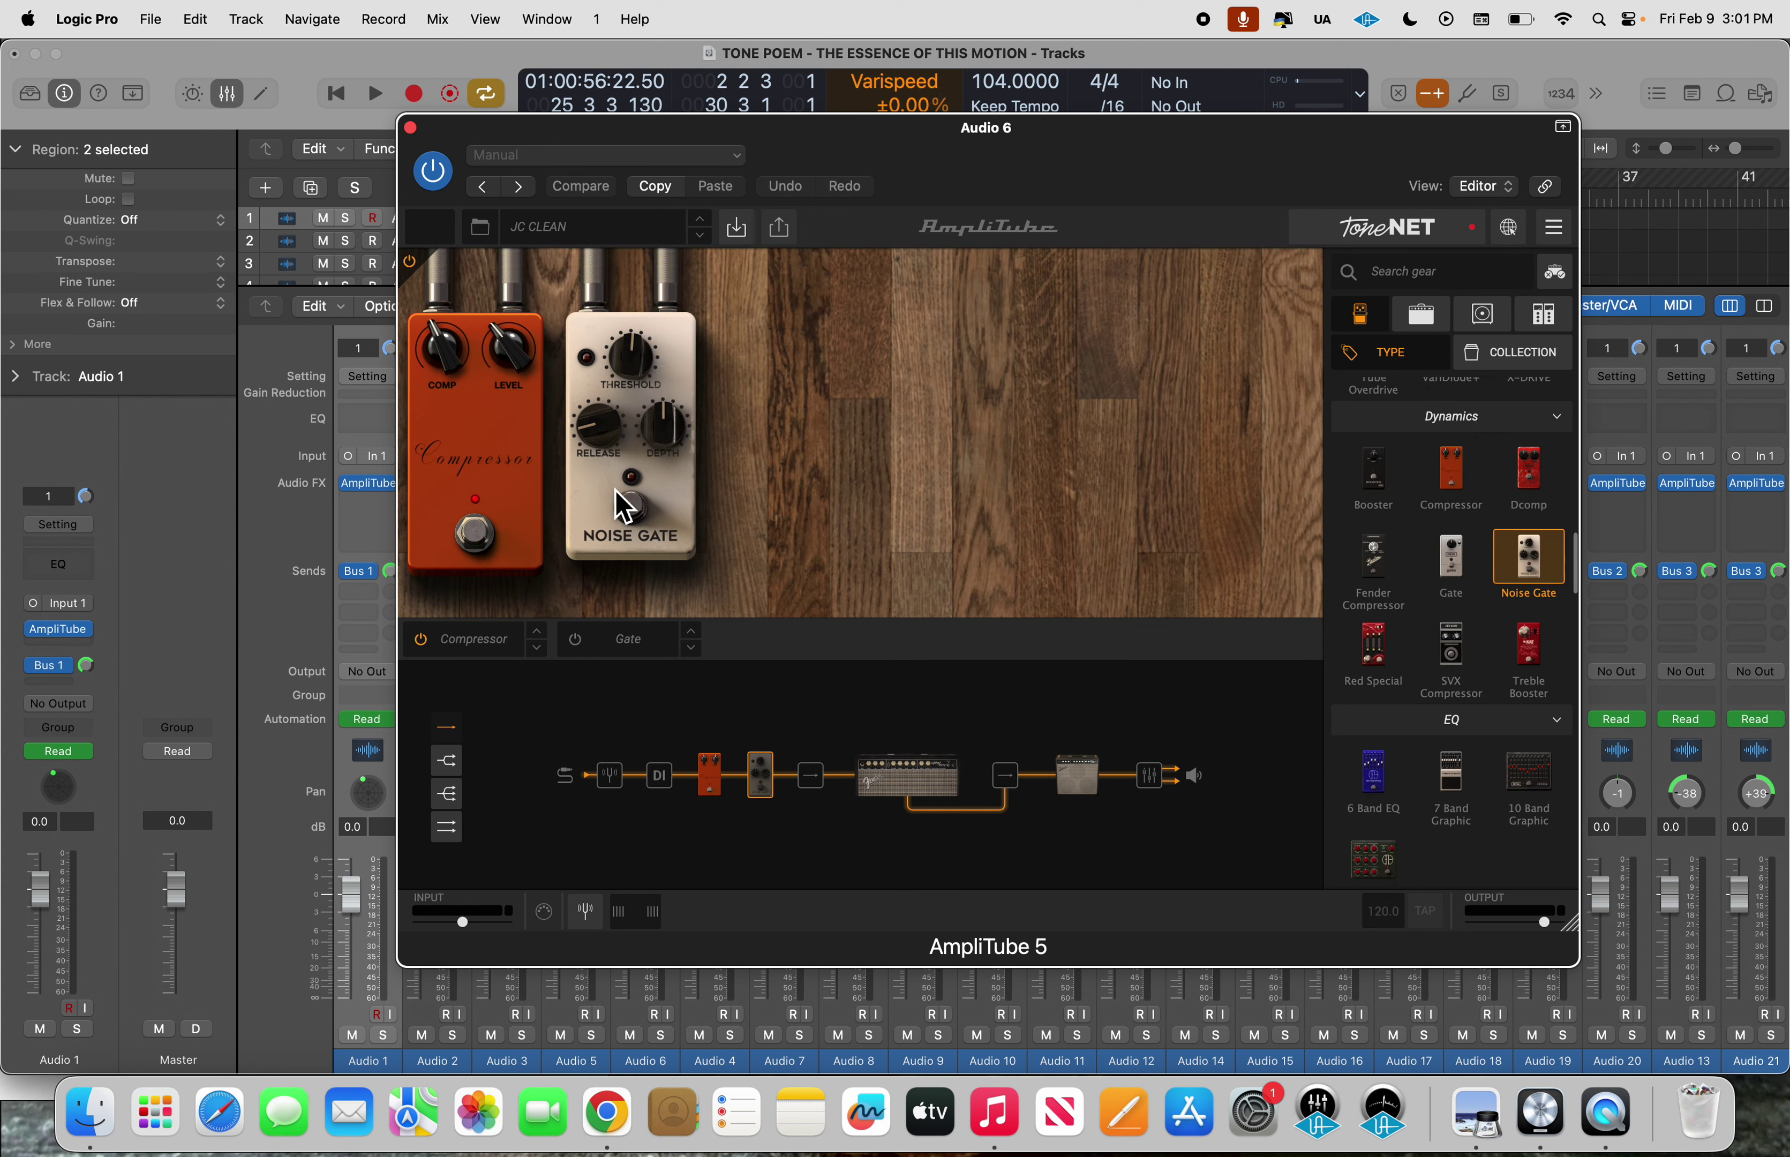
click(715, 781)
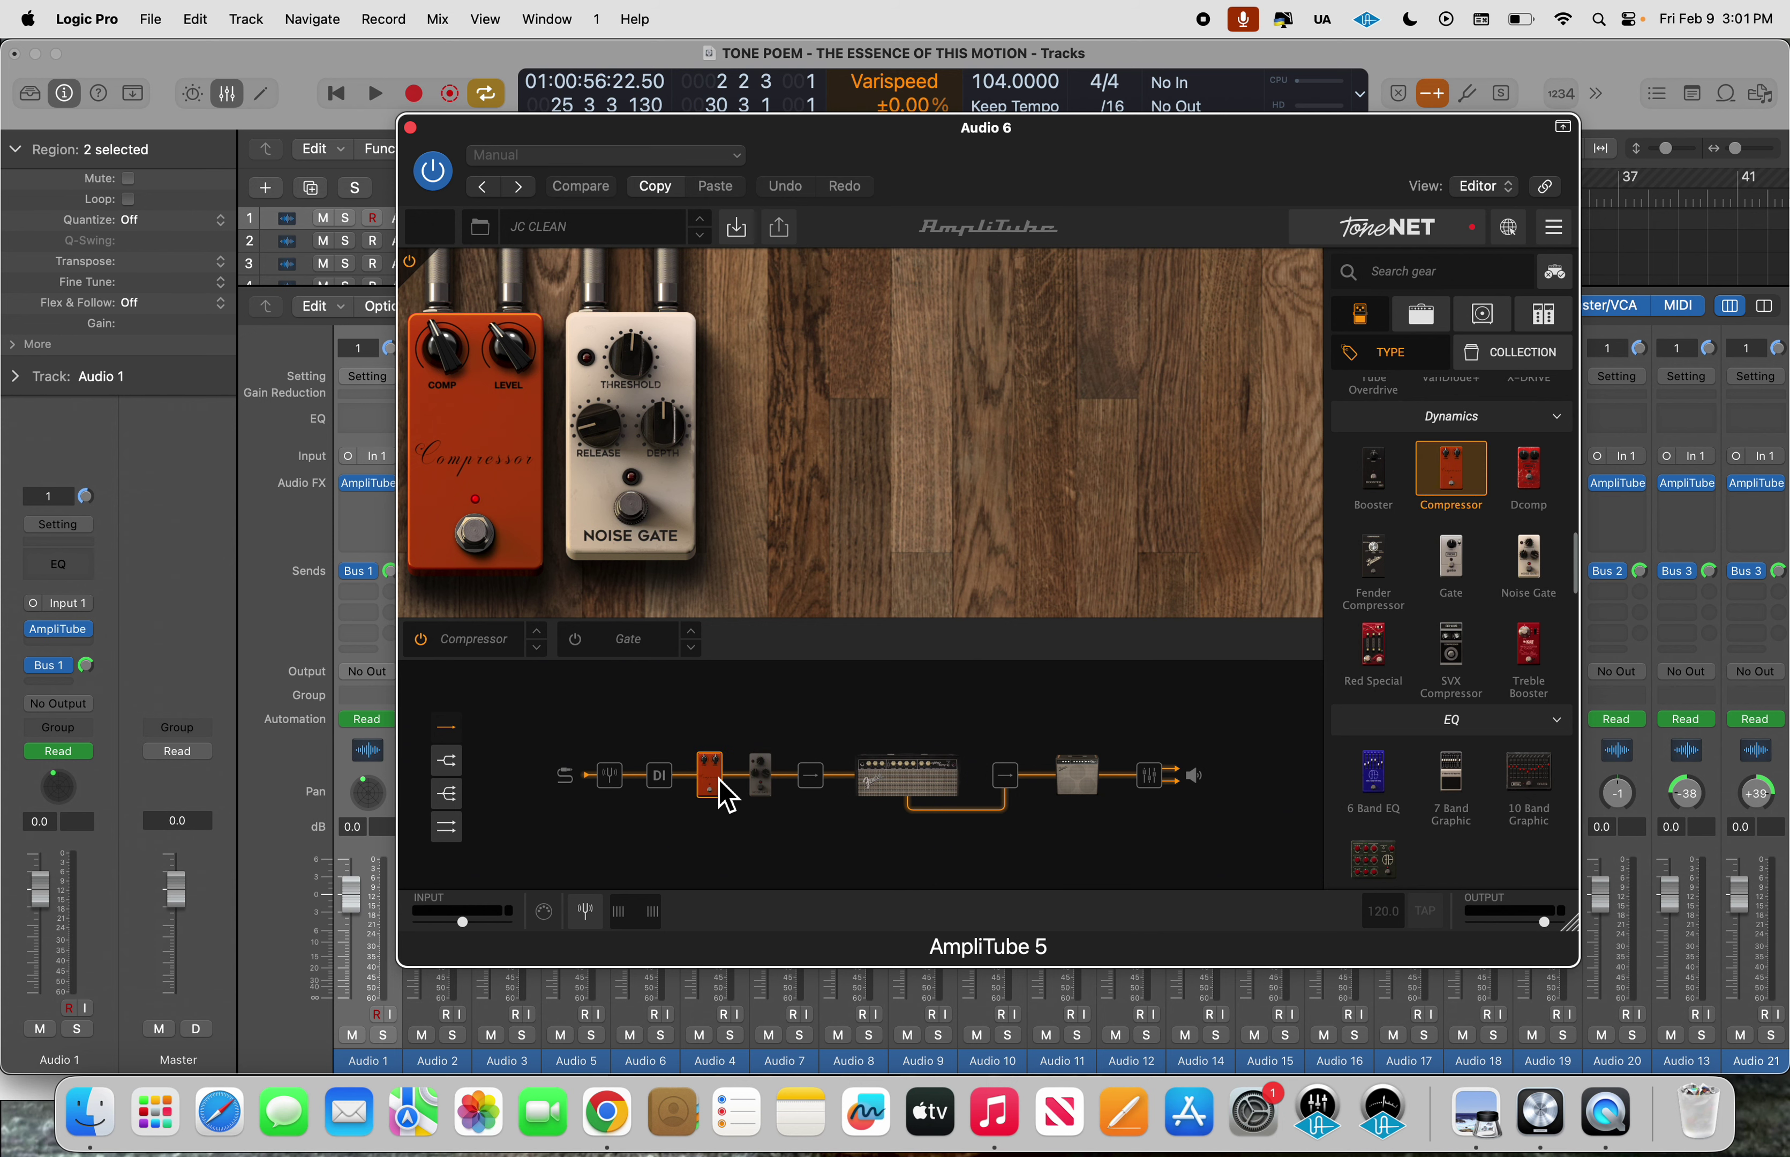
click(1104, 781)
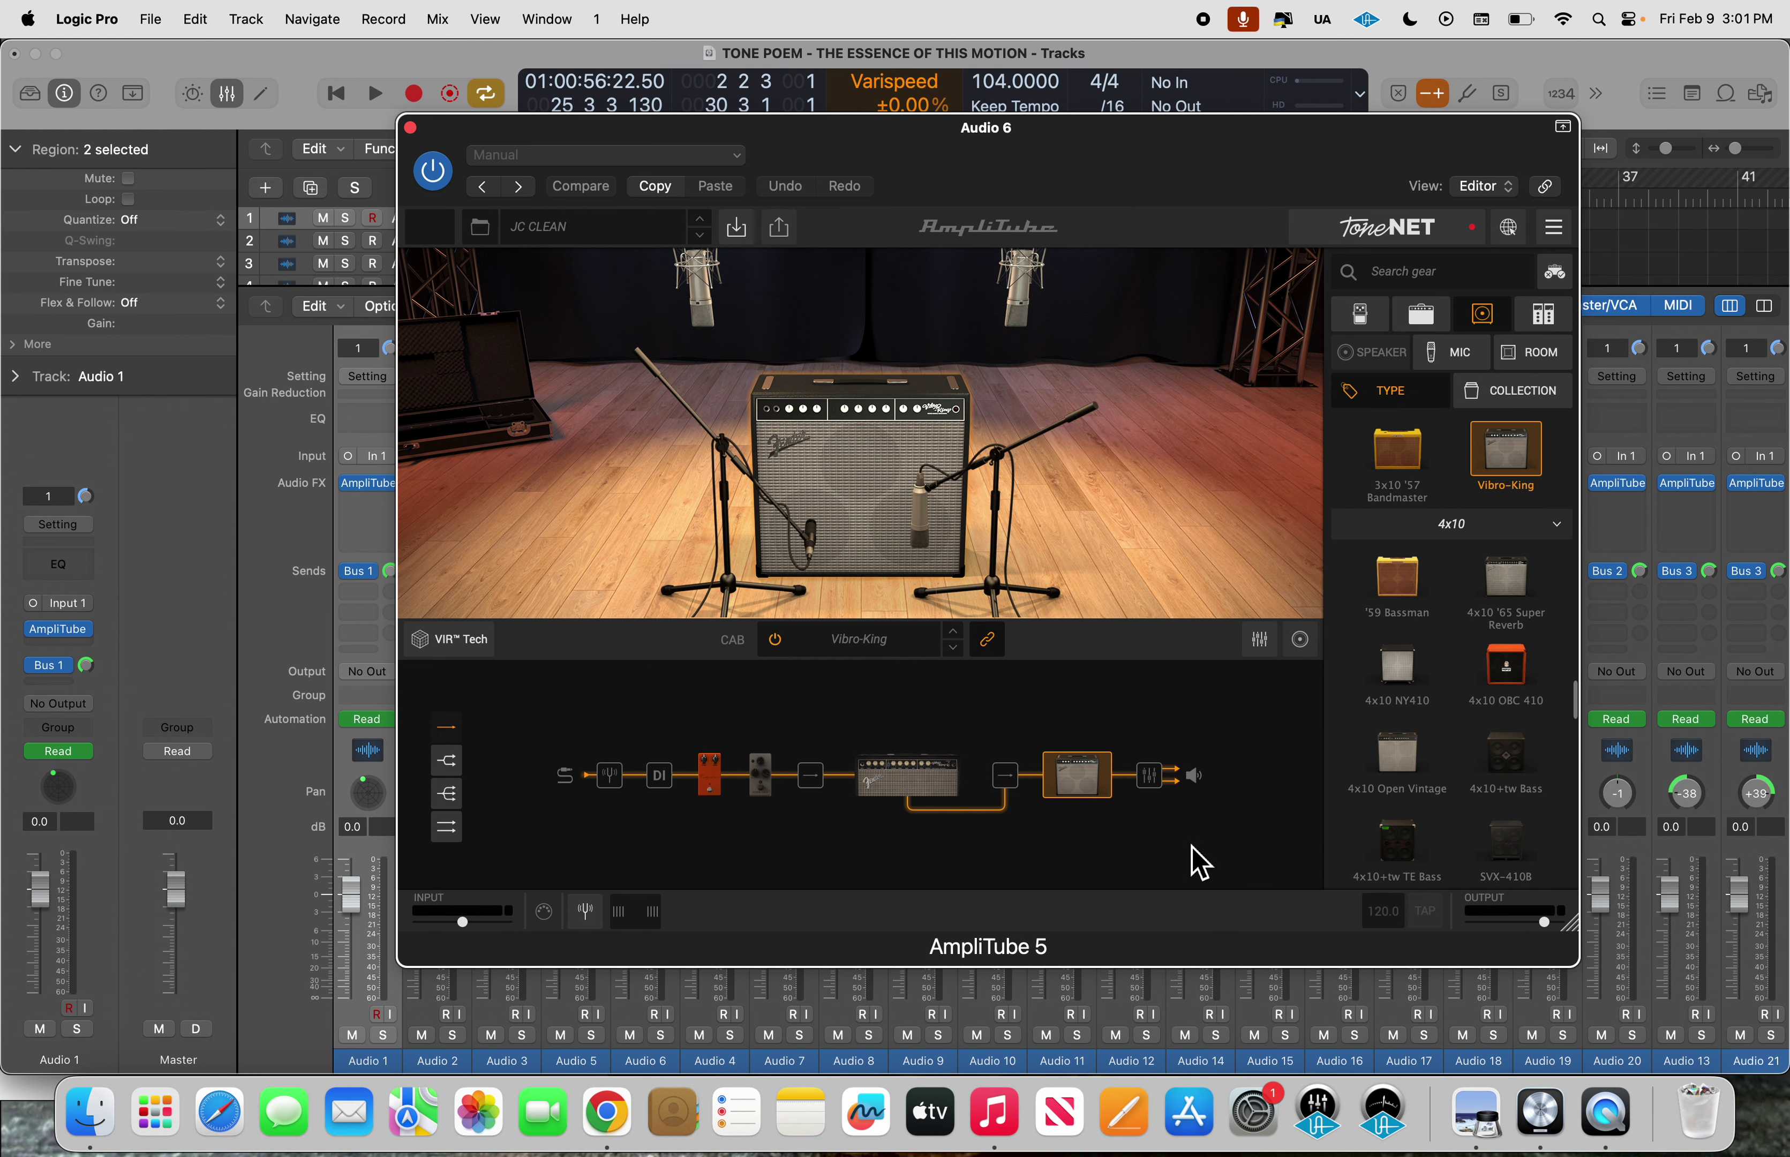
click(410, 128)
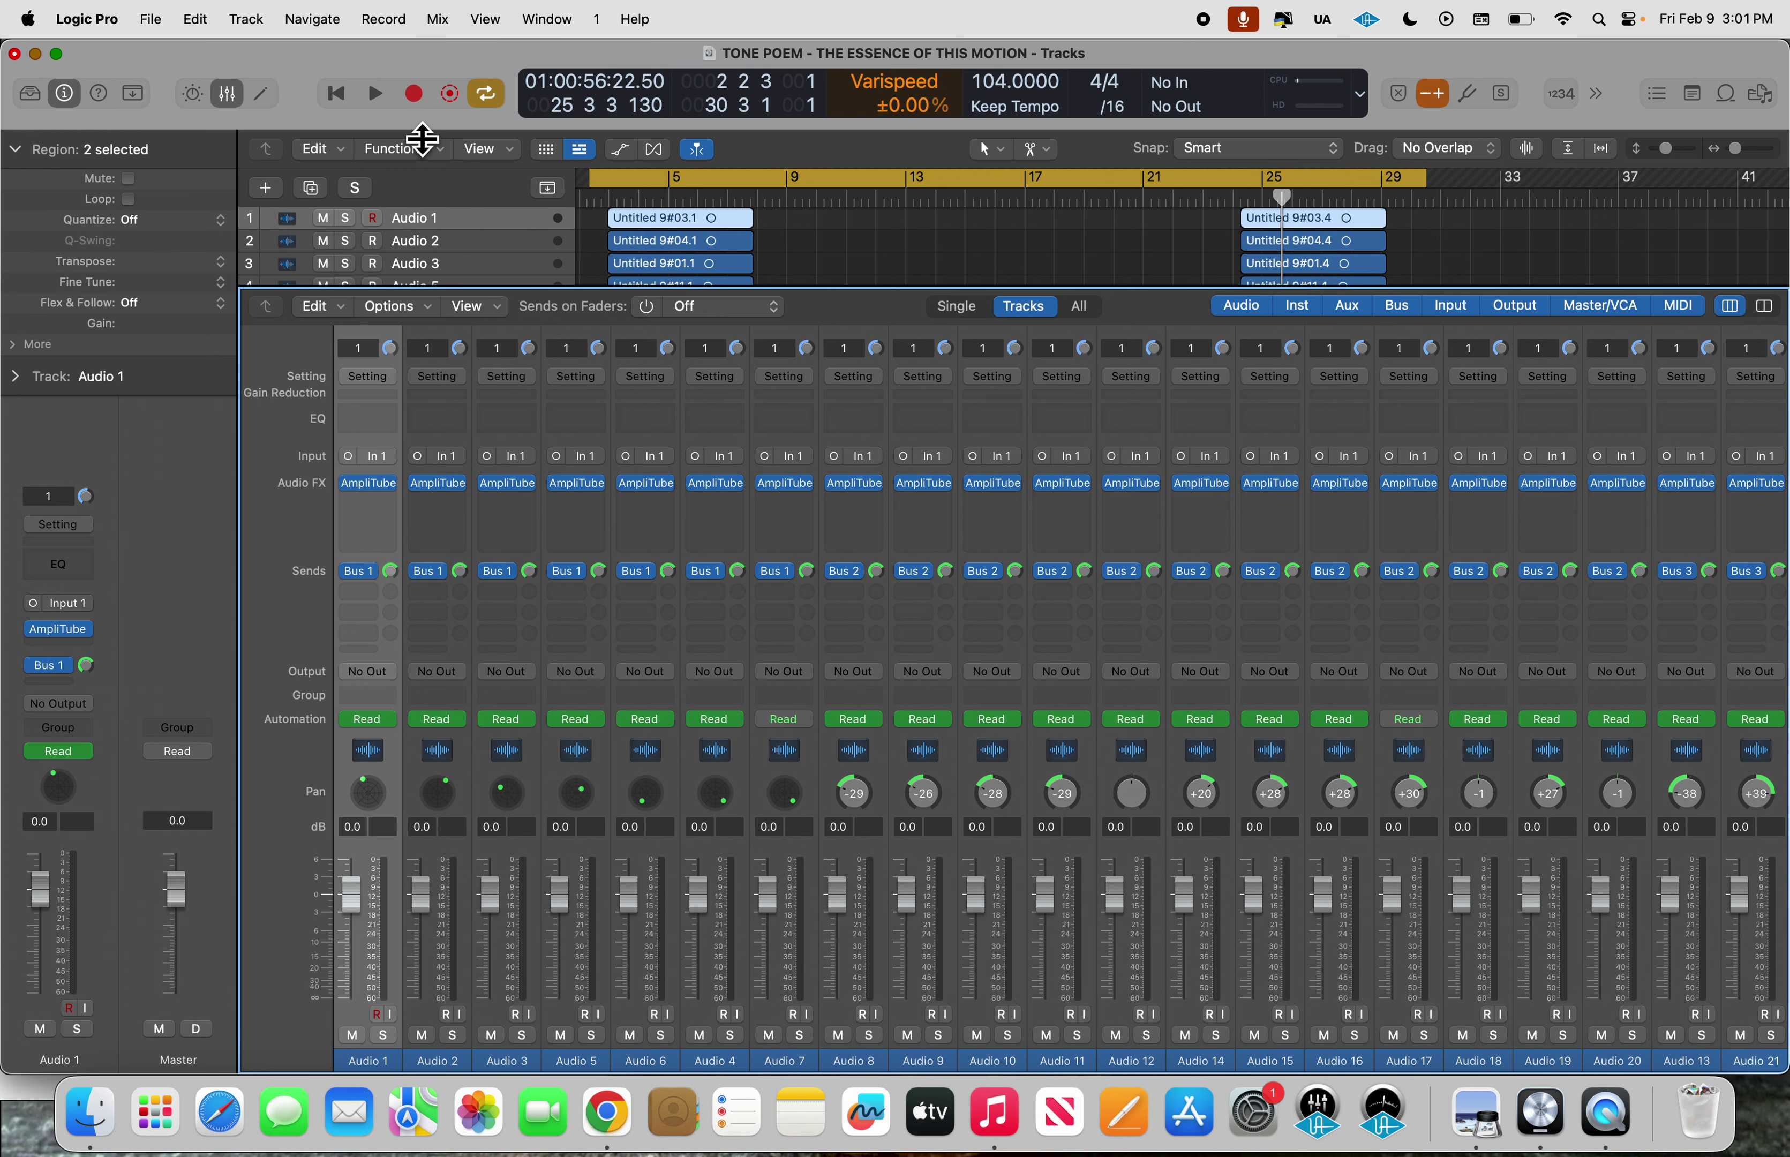
Hide the mixer with X and bring the TONE POEM - THIS IS THE GARDEN project forward.
key(x)
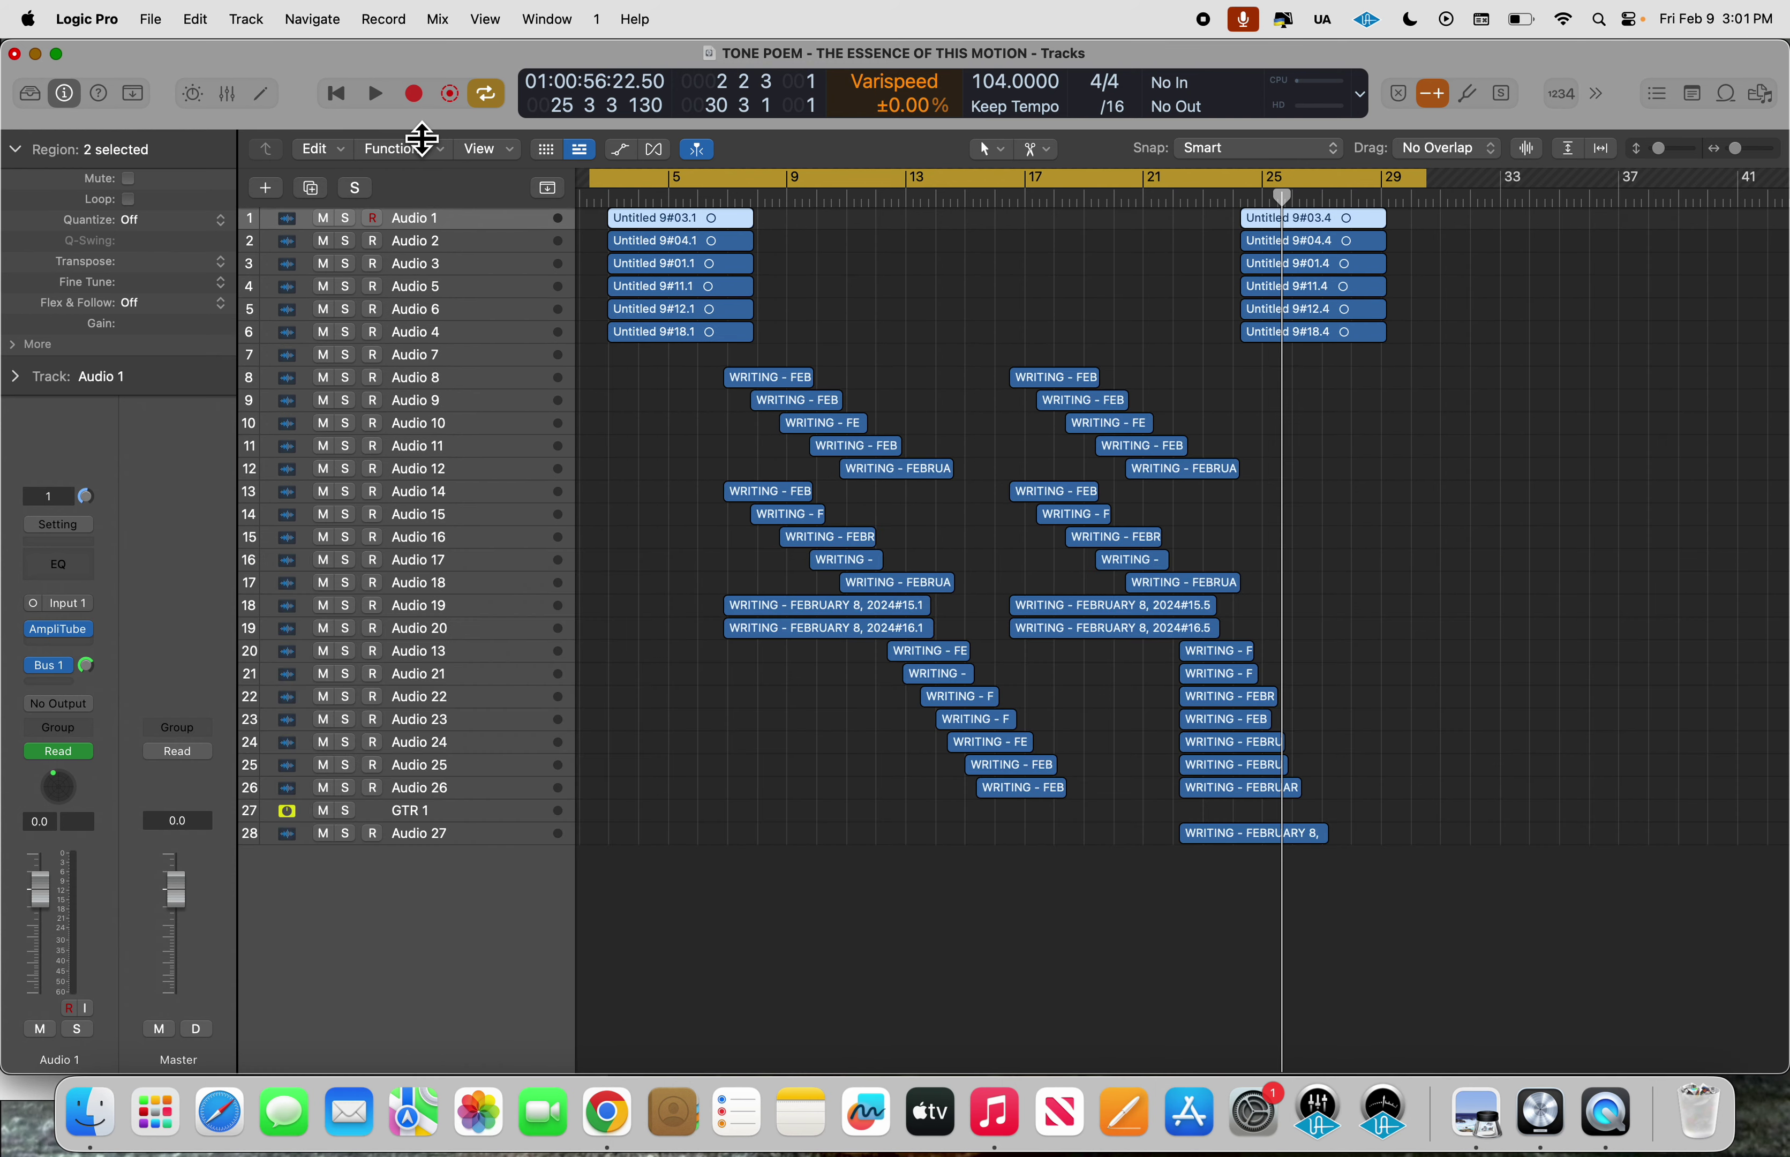
drag(418, 72, 435, 296)
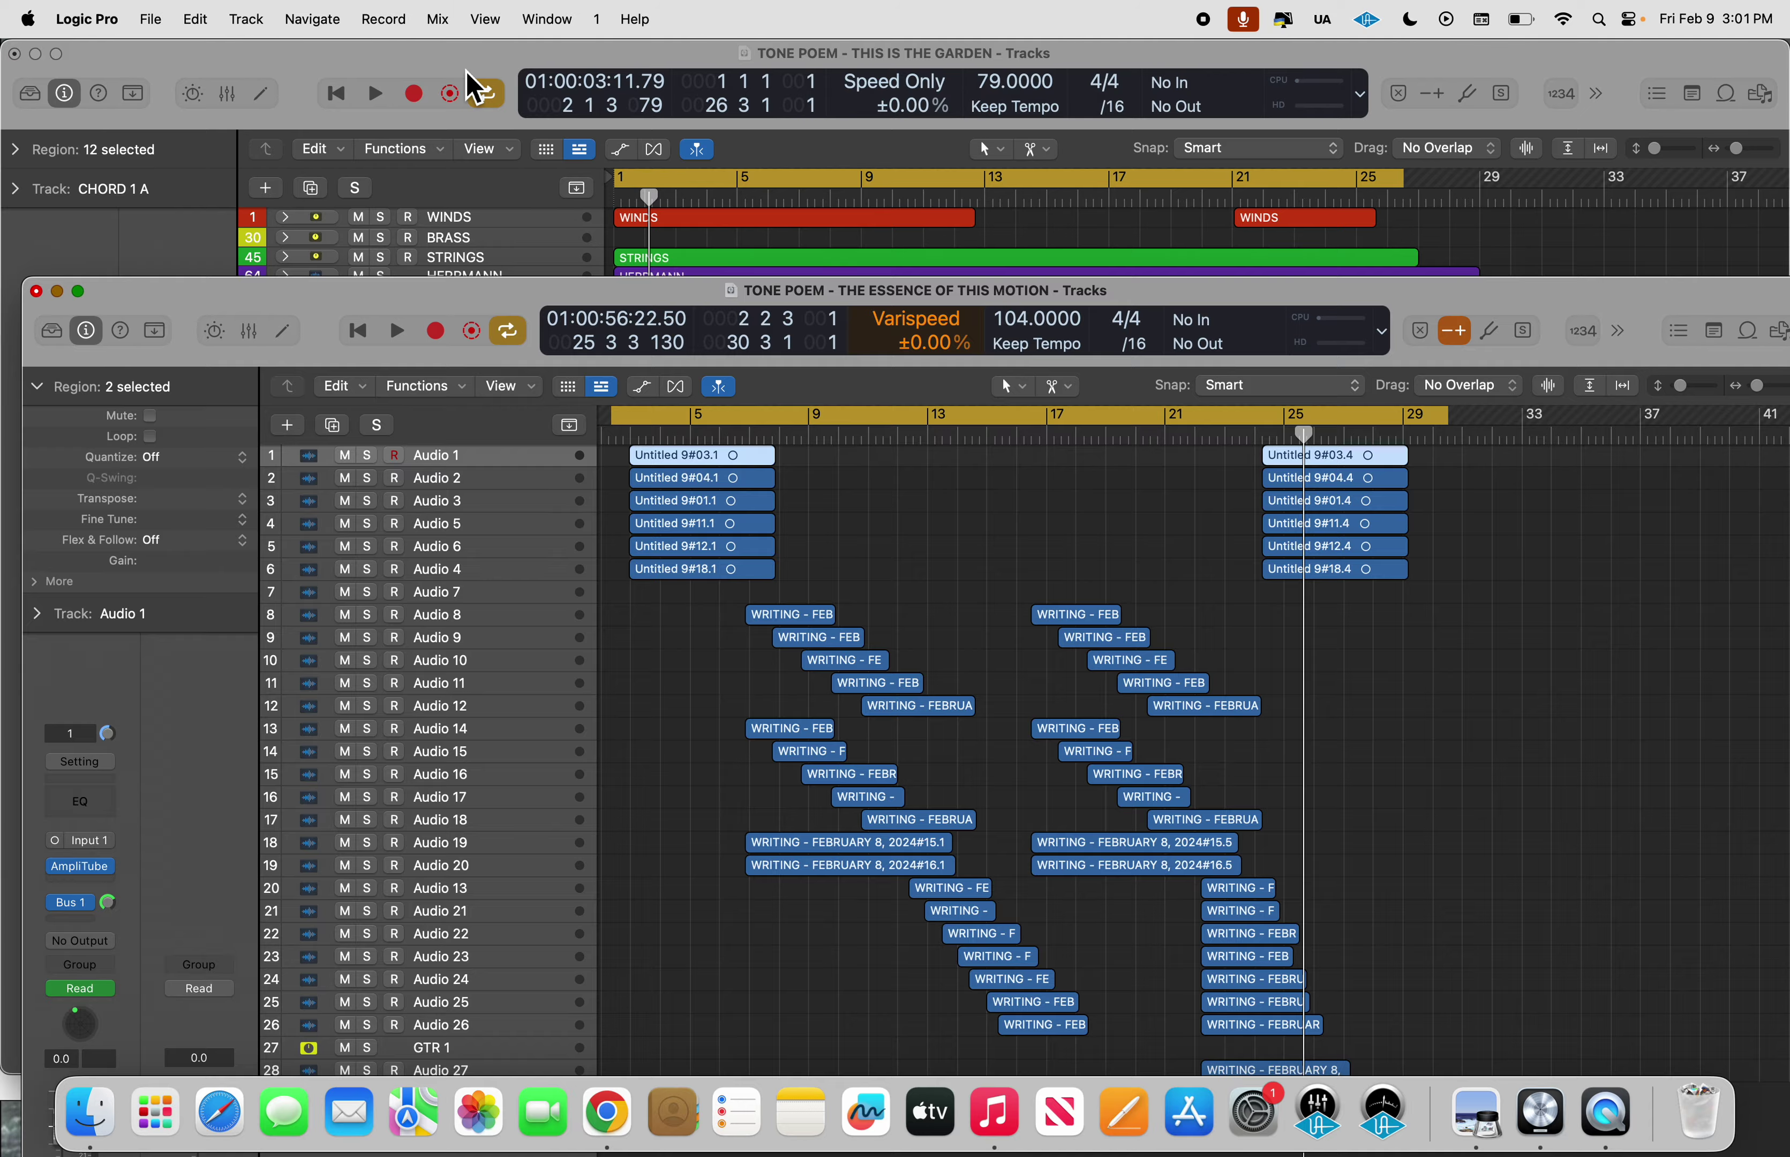
click(471, 80)
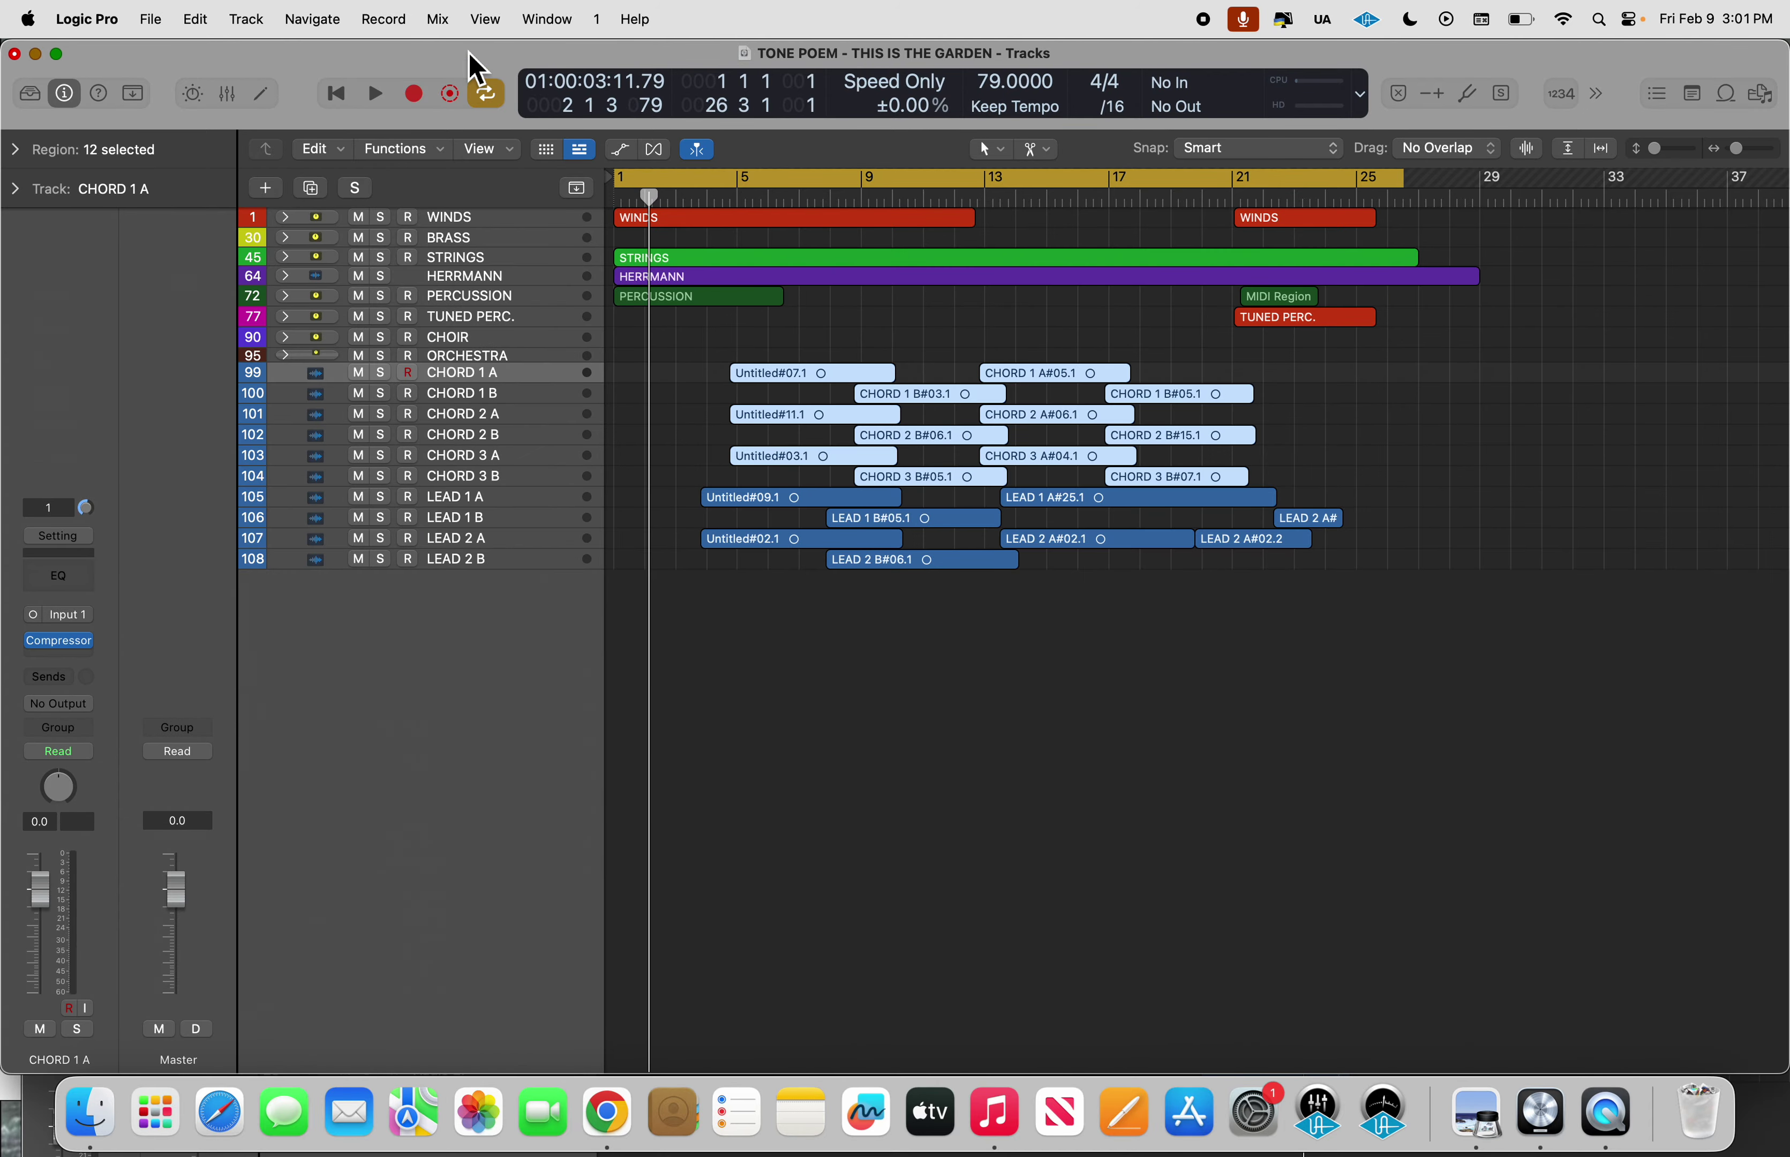